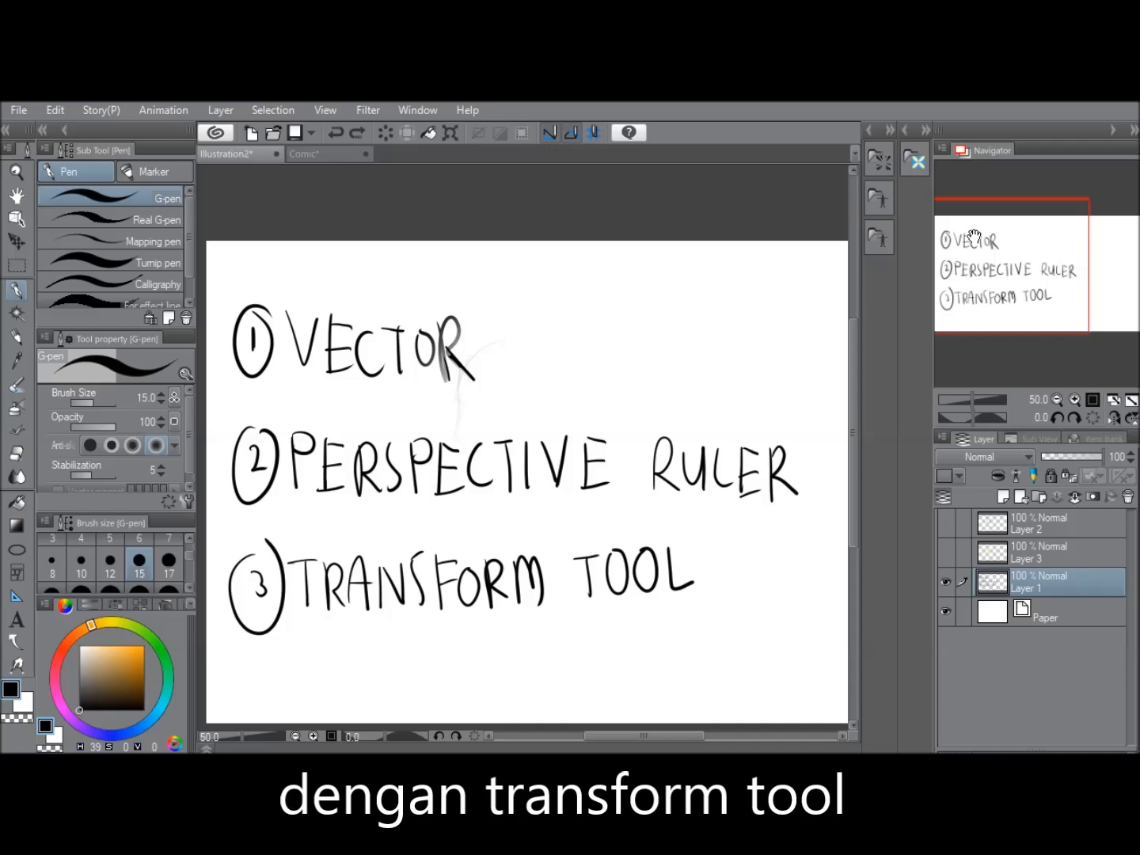
pyautogui.click(945, 581)
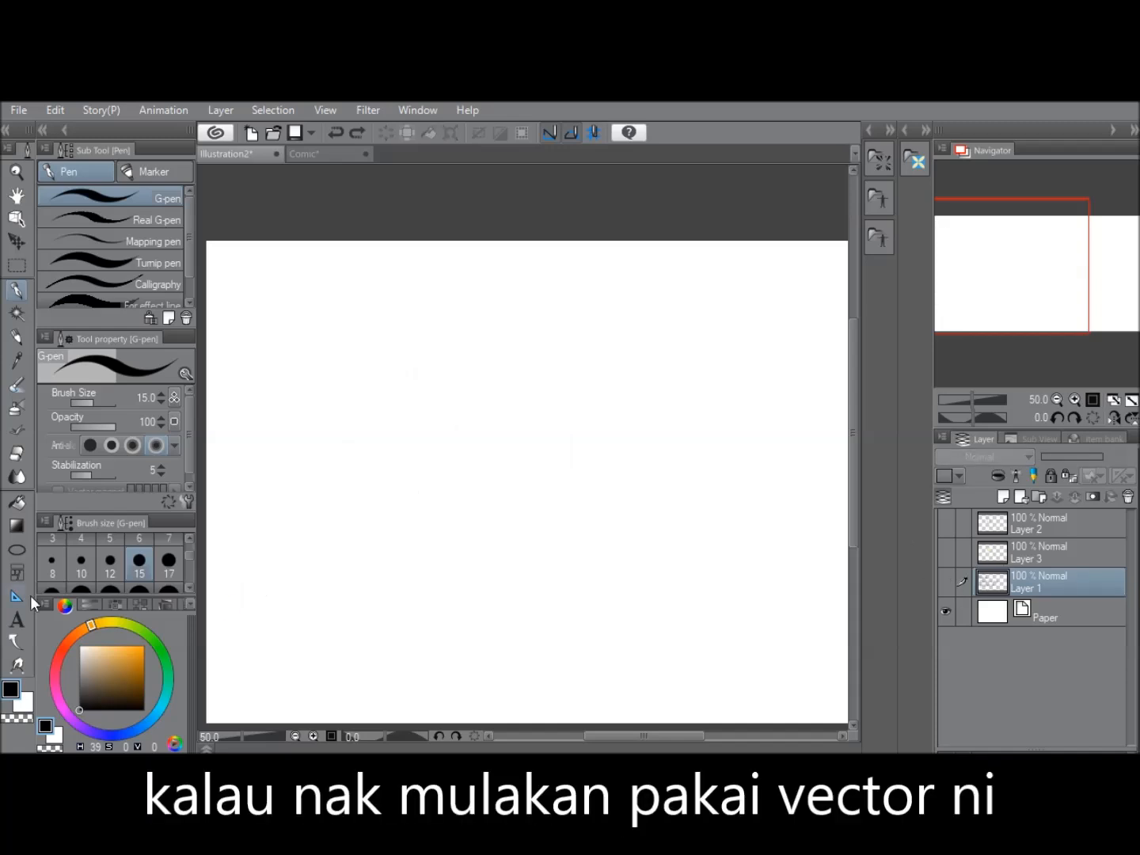
pyautogui.rightClick(1058, 576)
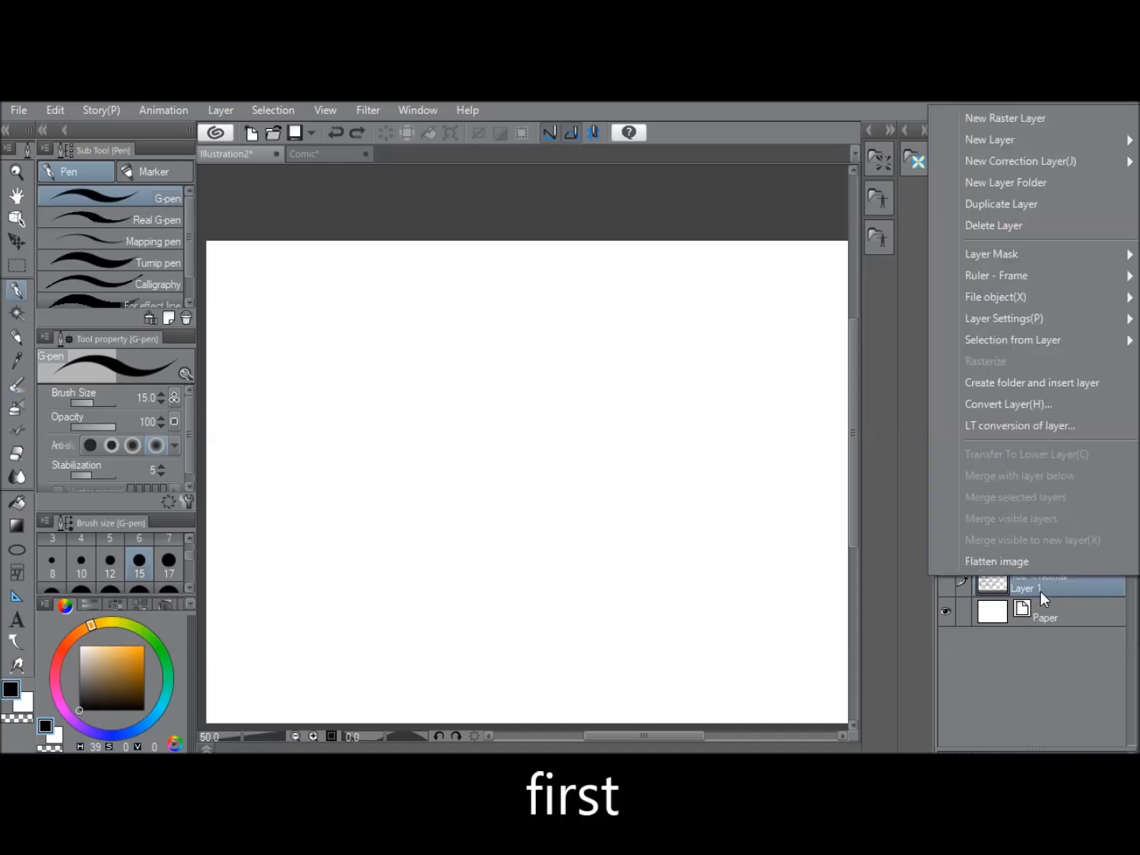
pyautogui.moveTo(1041, 137)
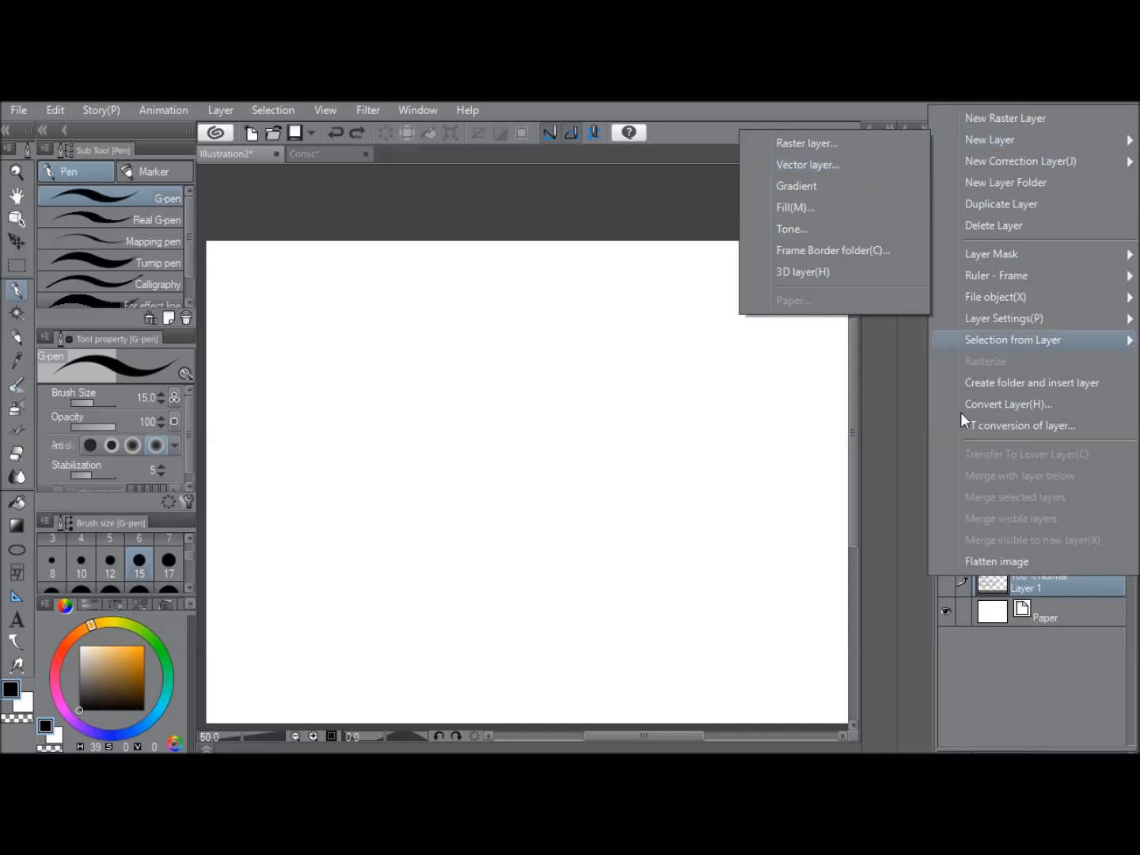
pyautogui.click(1041, 605)
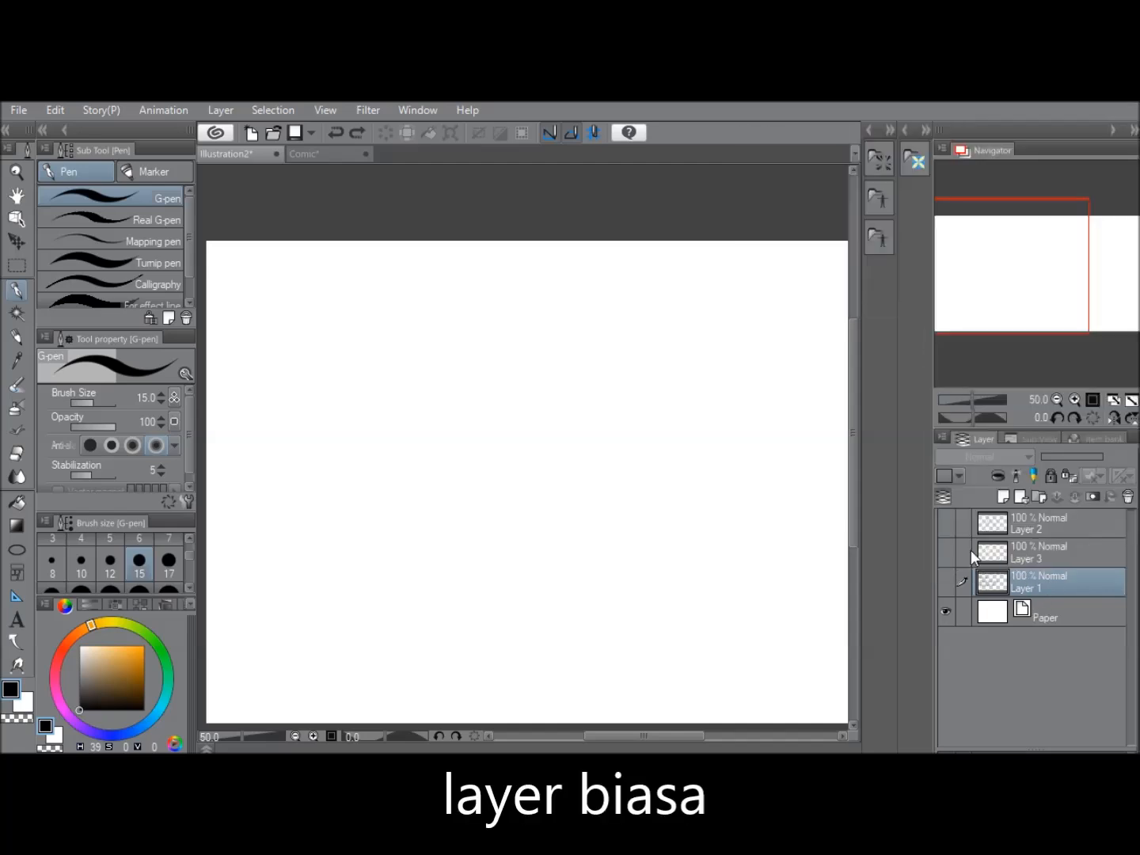
# - Delete the old Layer 2 and Layer 3, and make Layer 1 with the handwritten list visible
pyautogui.click(1047, 560)
pyautogui.rightClick(1033, 553)
pyautogui.click(1015, 181)
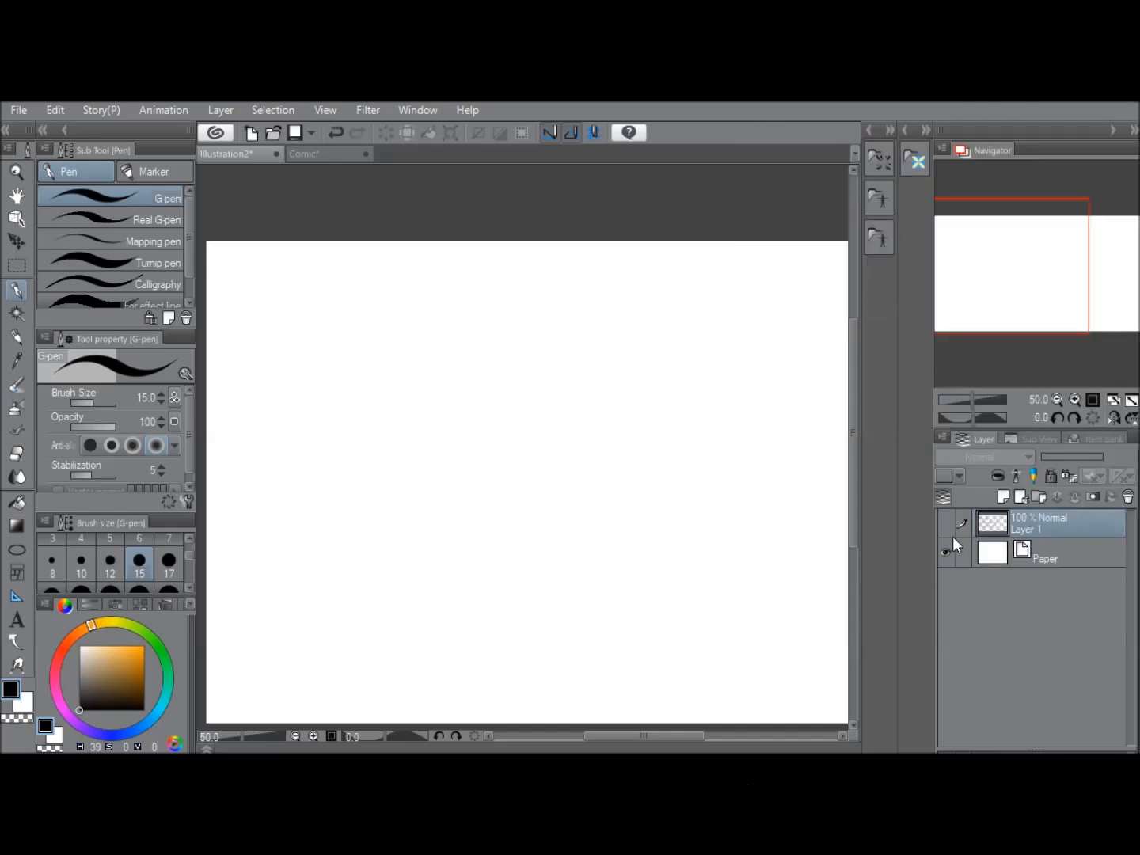
pyautogui.click(945, 524)
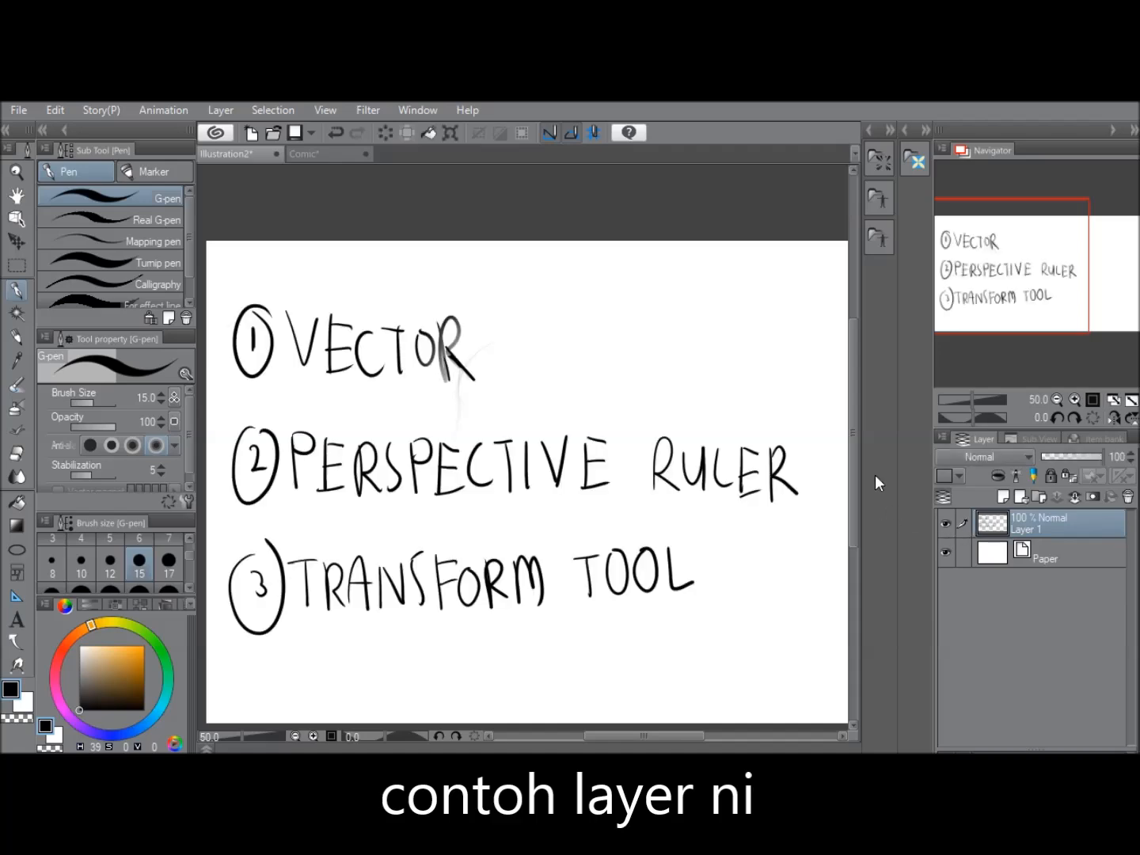
# - Add a new vector layer above Layer 1
pyautogui.rightClick(1044, 525)
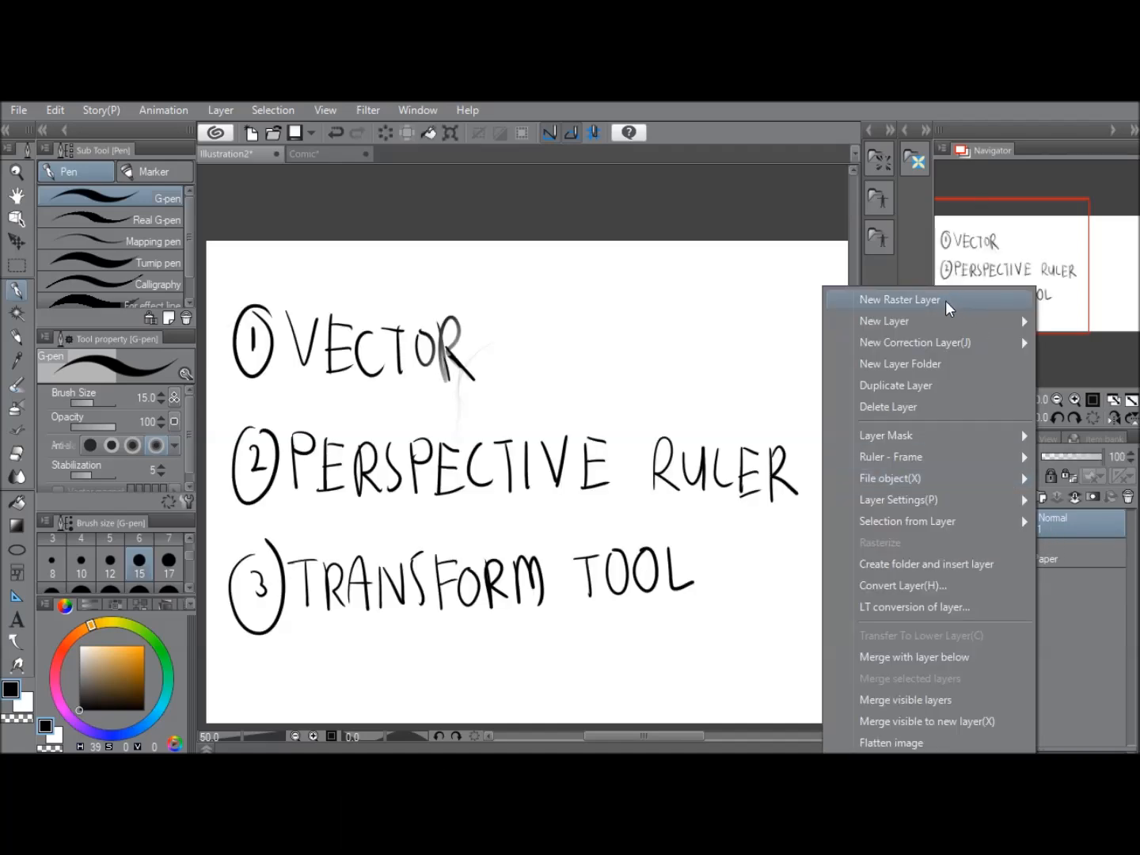
pyautogui.moveTo(951, 321)
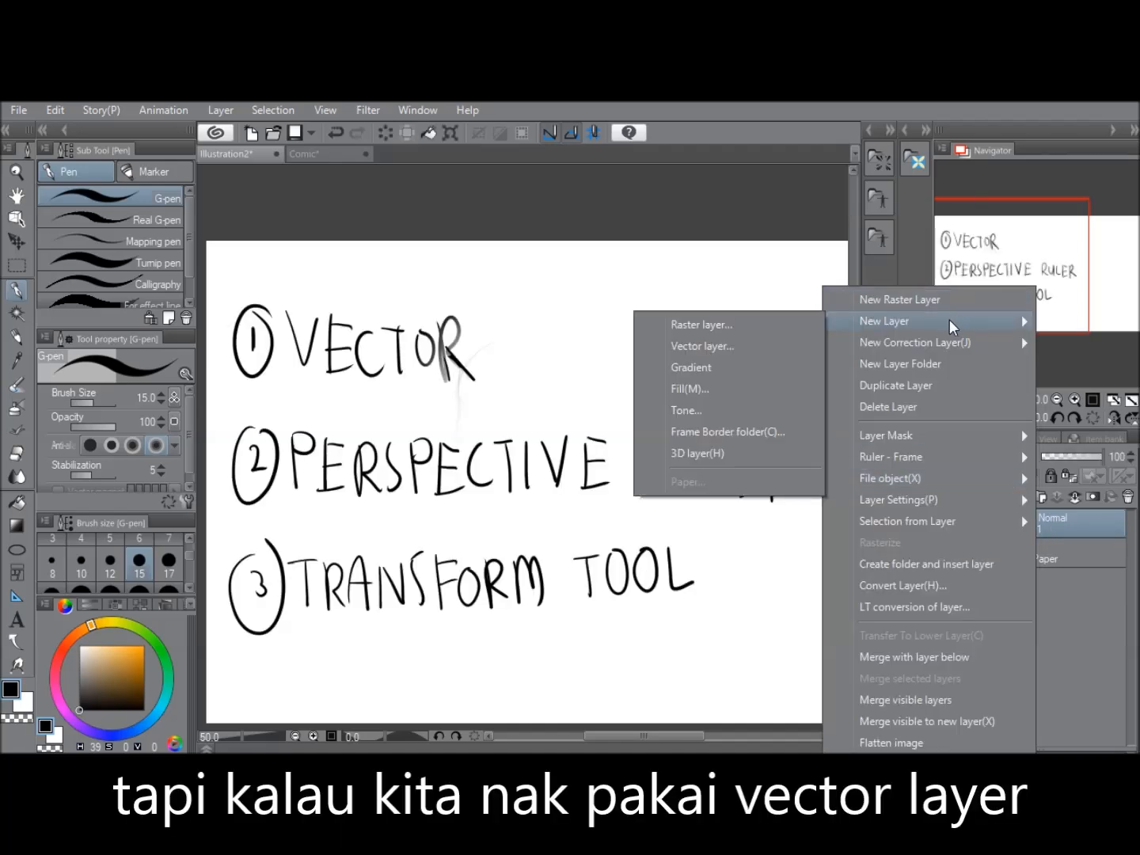
pyautogui.click(774, 346)
pyautogui.click(656, 315)
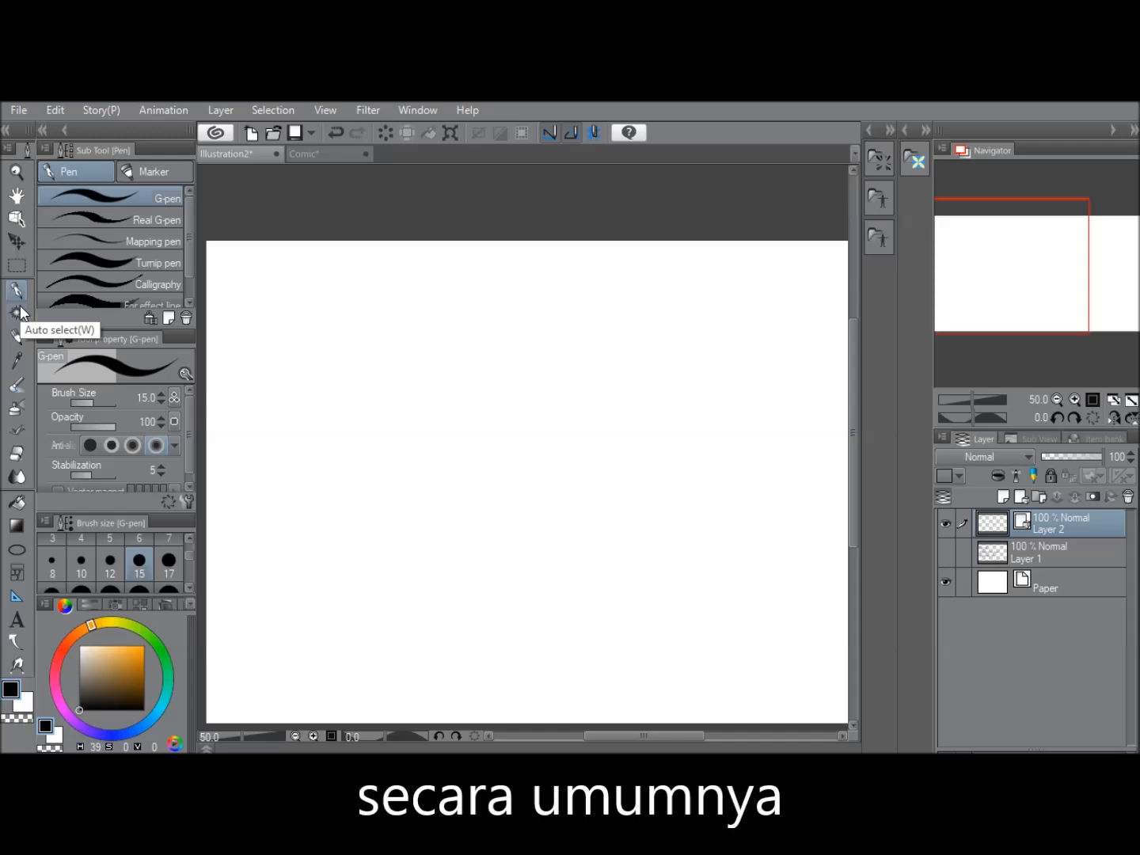
# - Try short G-pen strokes on the vector layer with Layer 1 shown and hidden, undoing each stroke
pyautogui.moveTo(421, 421)
pyautogui.mouseDown()
pyautogui.moveTo(415, 494)
pyautogui.moveTo(505, 448)
pyautogui.mouseUp()
pyautogui.hotkey('ctrl', 'z')
pyautogui.click(945, 552)
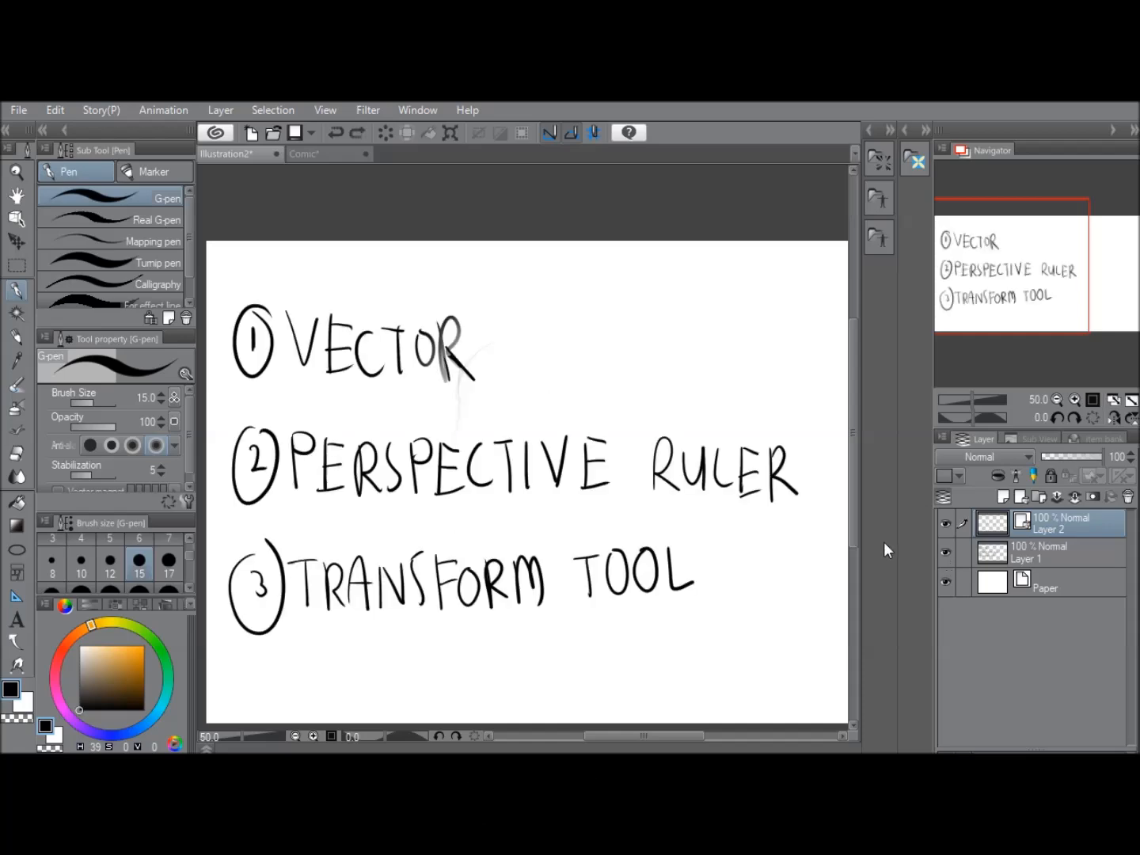
pyautogui.moveTo(743, 373)
pyautogui.mouseDown()
pyautogui.moveTo(791, 341)
pyautogui.moveTo(819, 273)
pyautogui.mouseUp()
pyautogui.hotkey('ctrl', 'z')
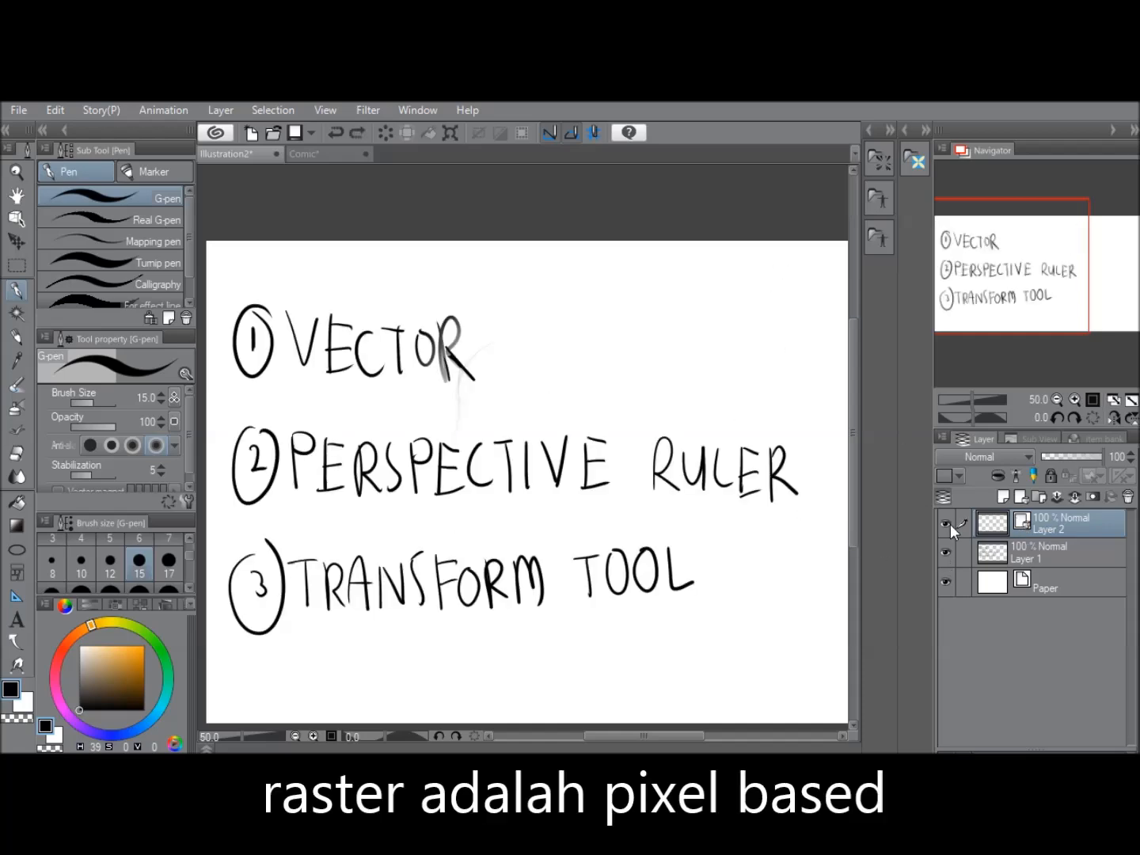
pyautogui.click(945, 553)
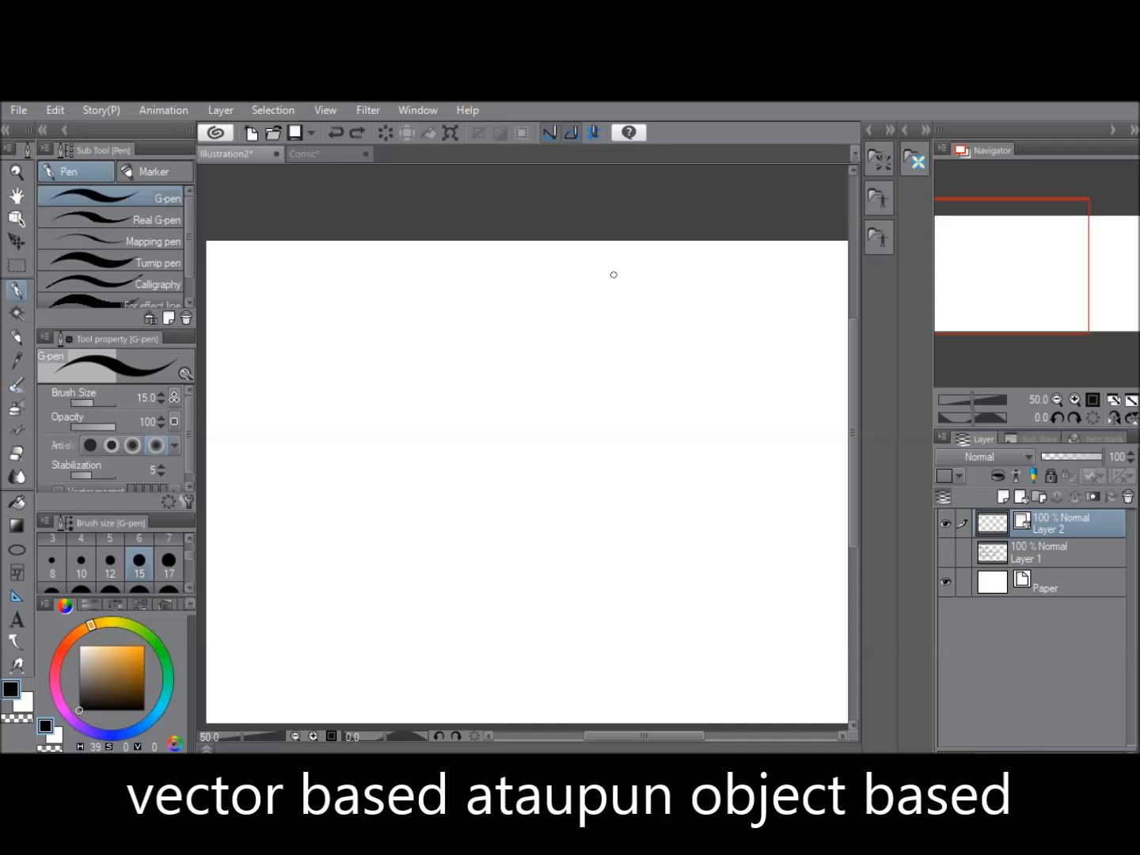
pyautogui.moveTo(581, 301)
pyautogui.mouseDown()
pyautogui.moveTo(537, 391)
pyautogui.moveTo(582, 387)
pyautogui.mouseUp()
pyautogui.hotkey('ctrl', 'z')
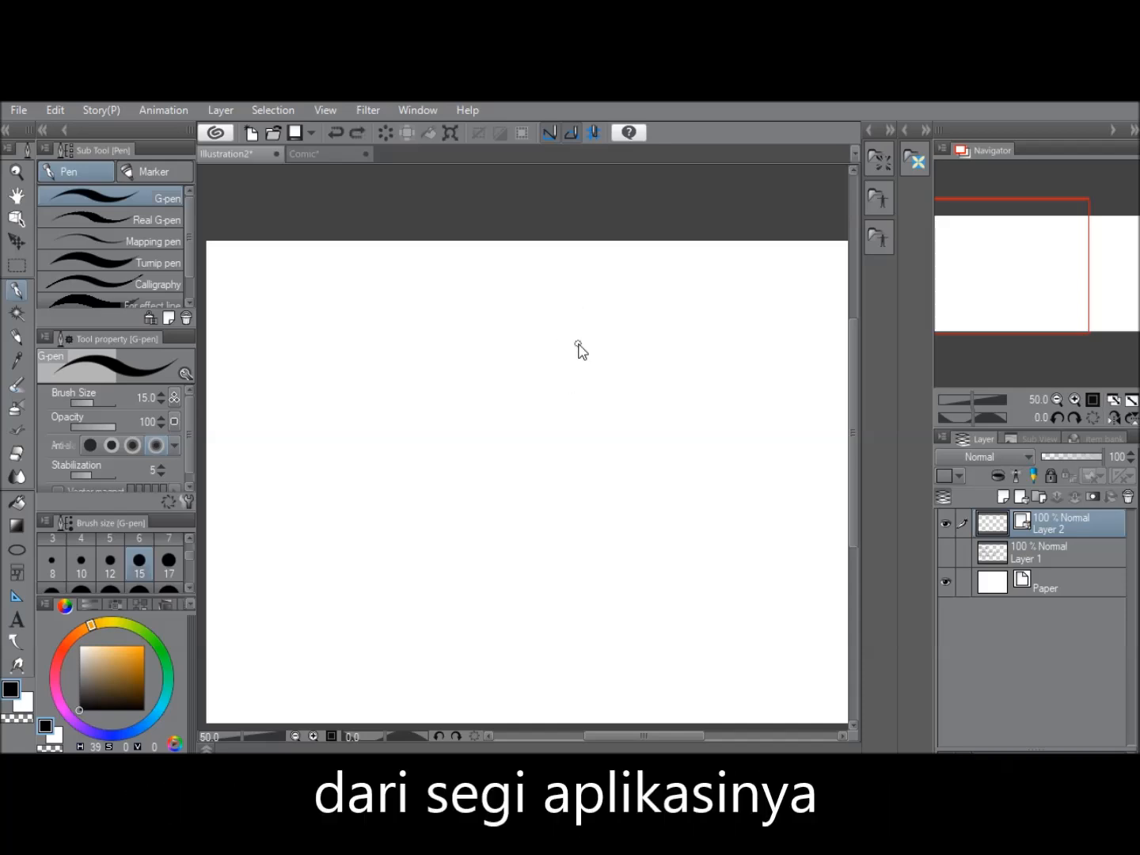
pyautogui.click(14, 594)
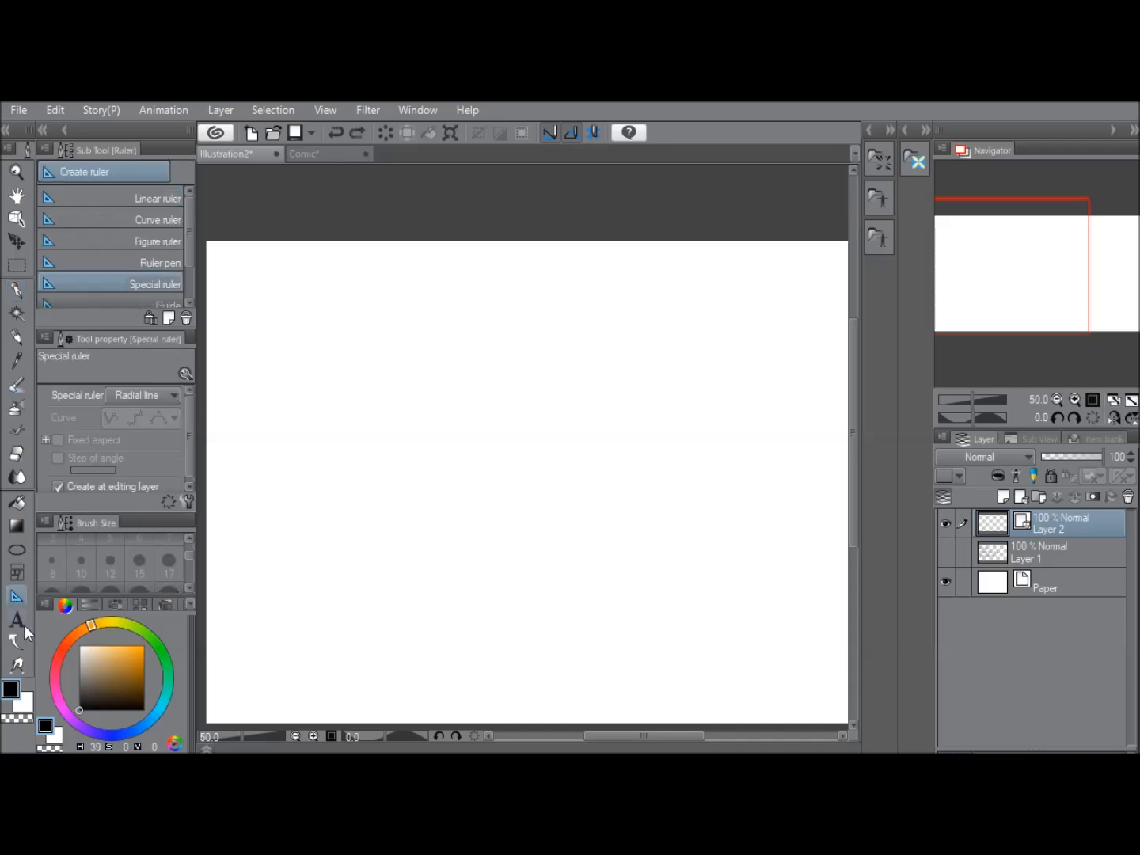
pyautogui.click(18, 618)
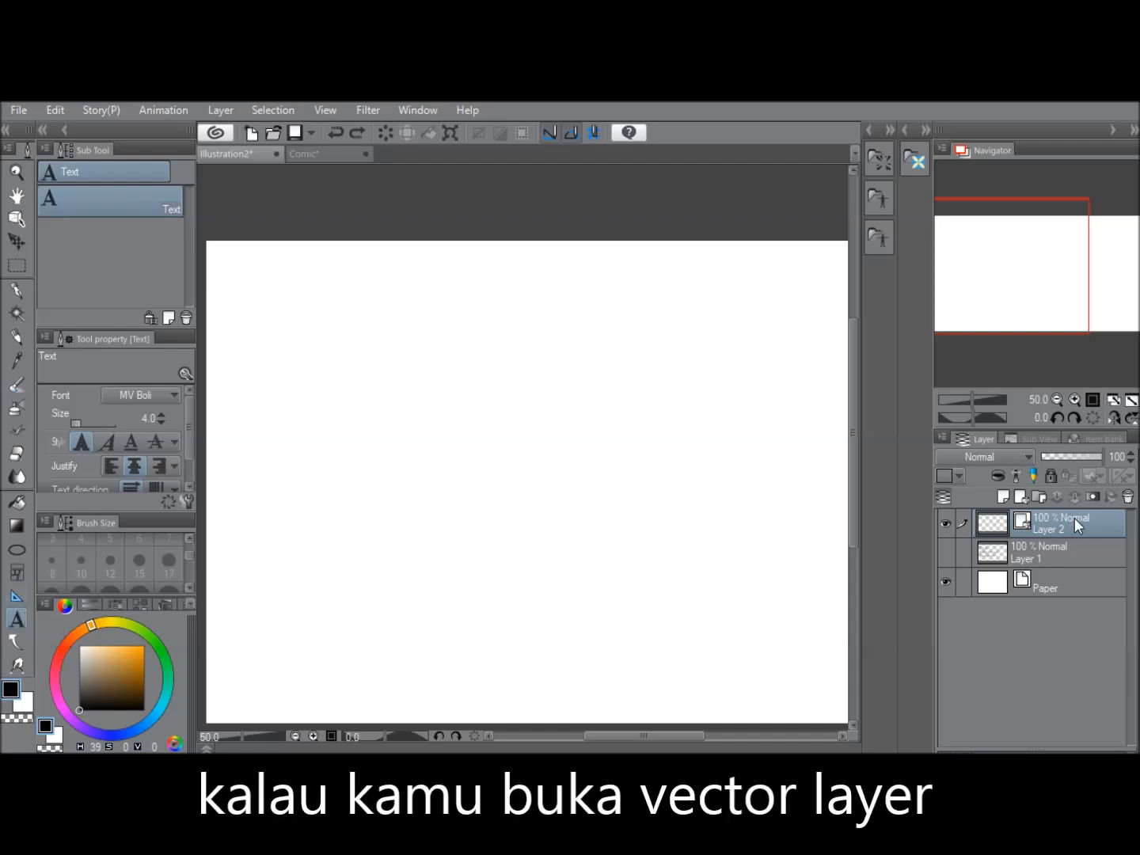
pyautogui.click(19, 667)
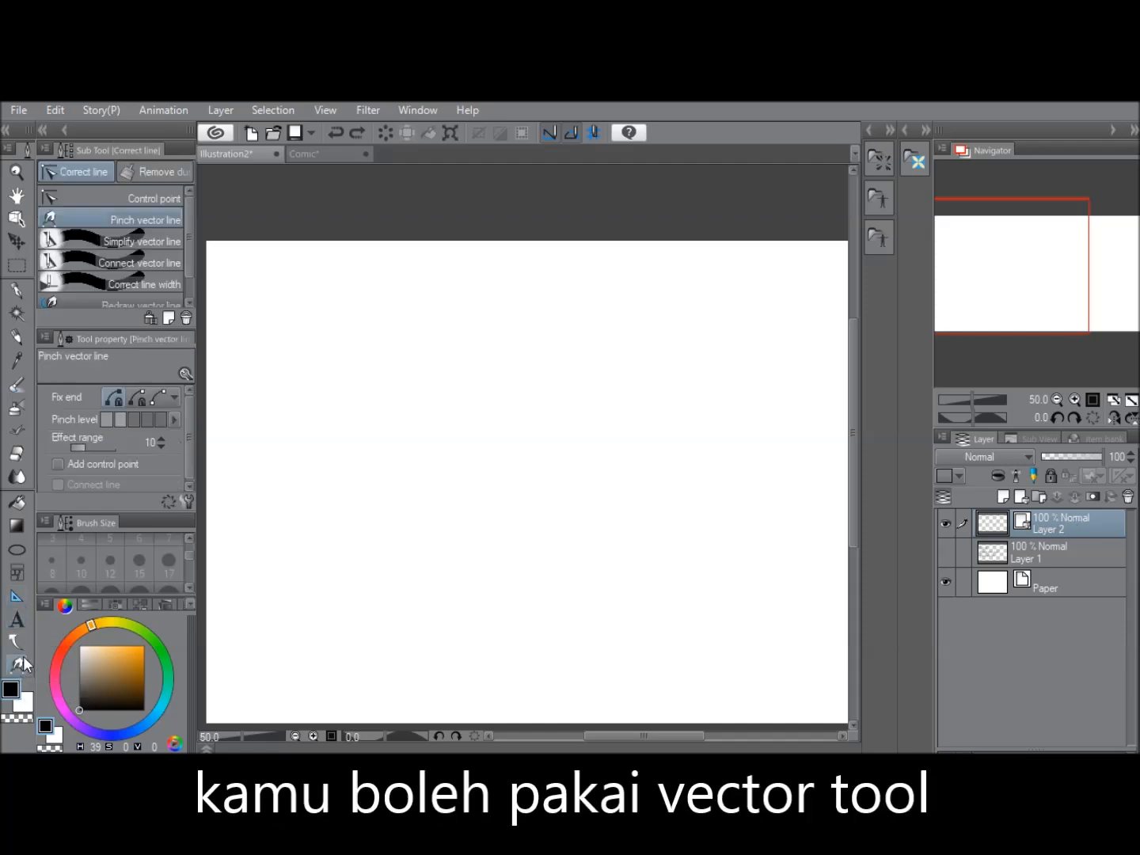
# - Choose the Straight line figure tool and add a new raster layer between Layer 1 and the vector layer
pyautogui.click(18, 550)
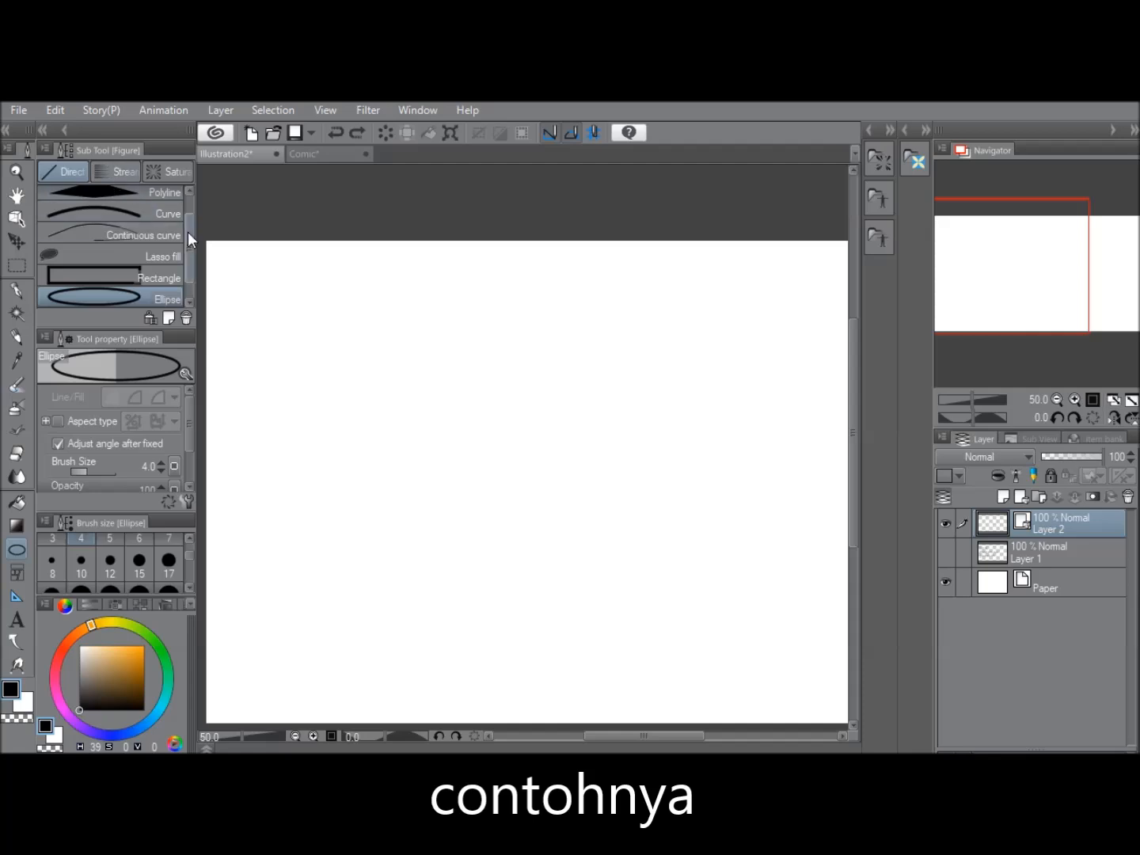
pyautogui.scroll(1, 189, 232)
pyautogui.click(169, 195)
pyautogui.rightClick(1053, 540)
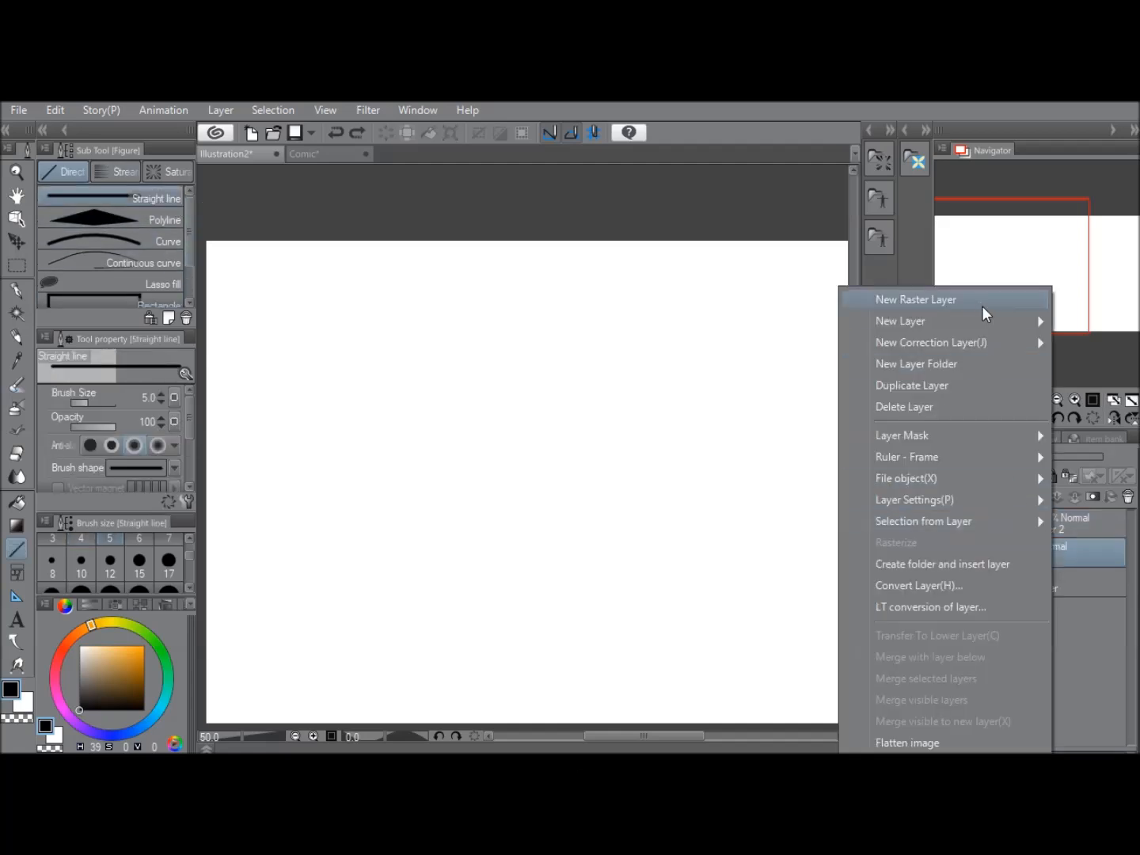
pyautogui.click(983, 308)
# - Draw one long, steeply slanted straight line on raster Layer 3 in the left part of the canvas
pyautogui.click(1072, 401)
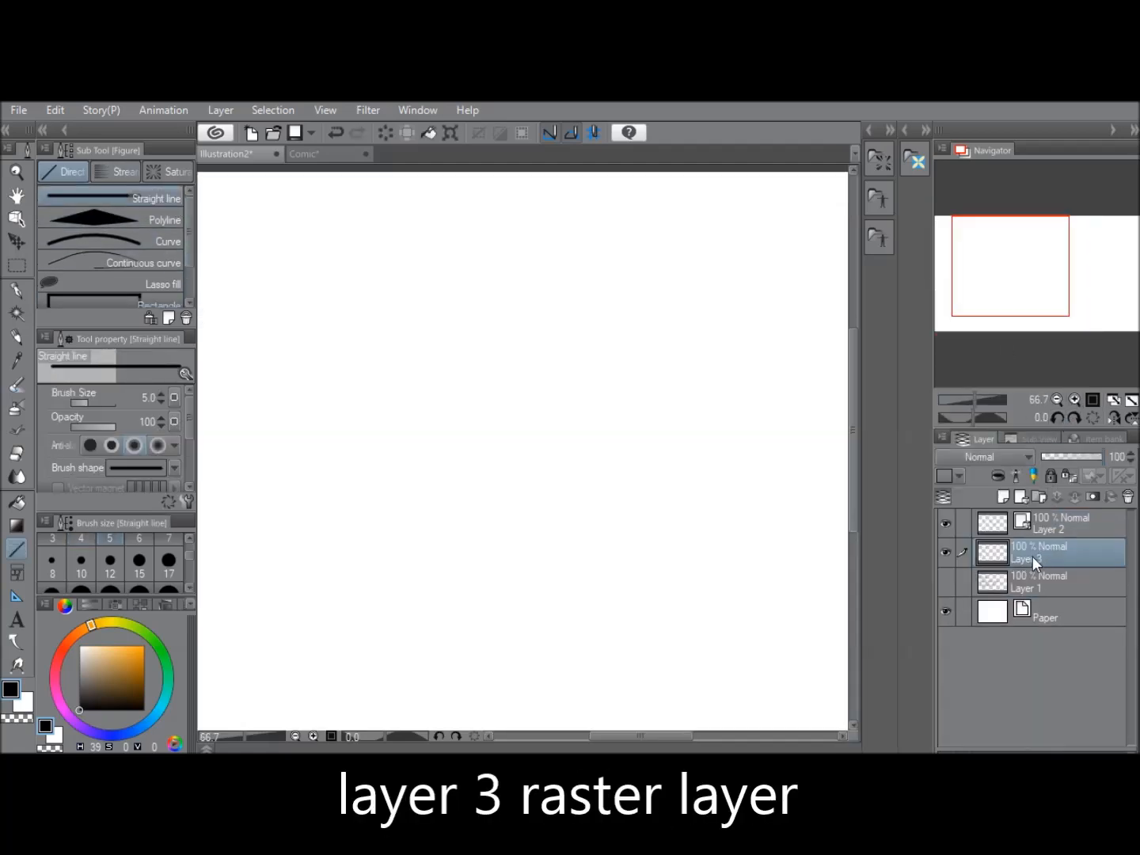
pyautogui.click(1061, 527)
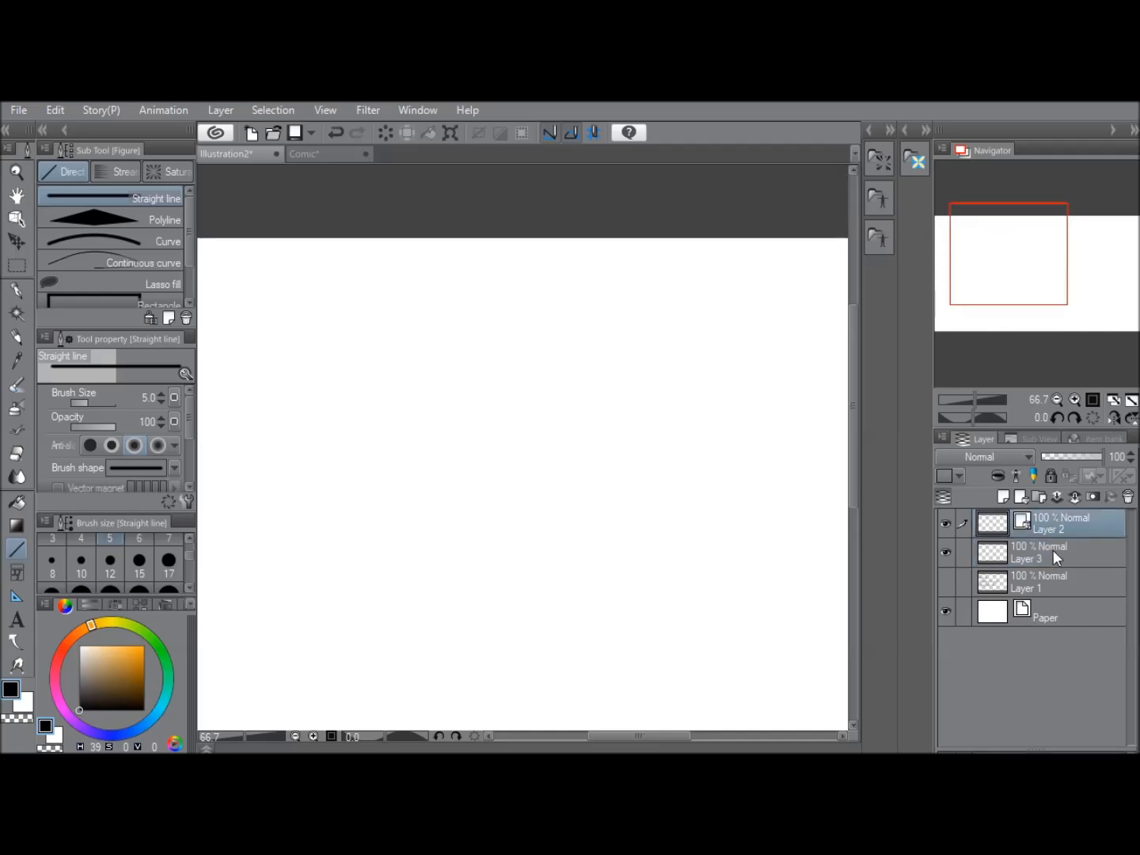
pyautogui.click(1053, 552)
pyautogui.moveTo(352, 371); pyautogui.dragTo(309, 573)
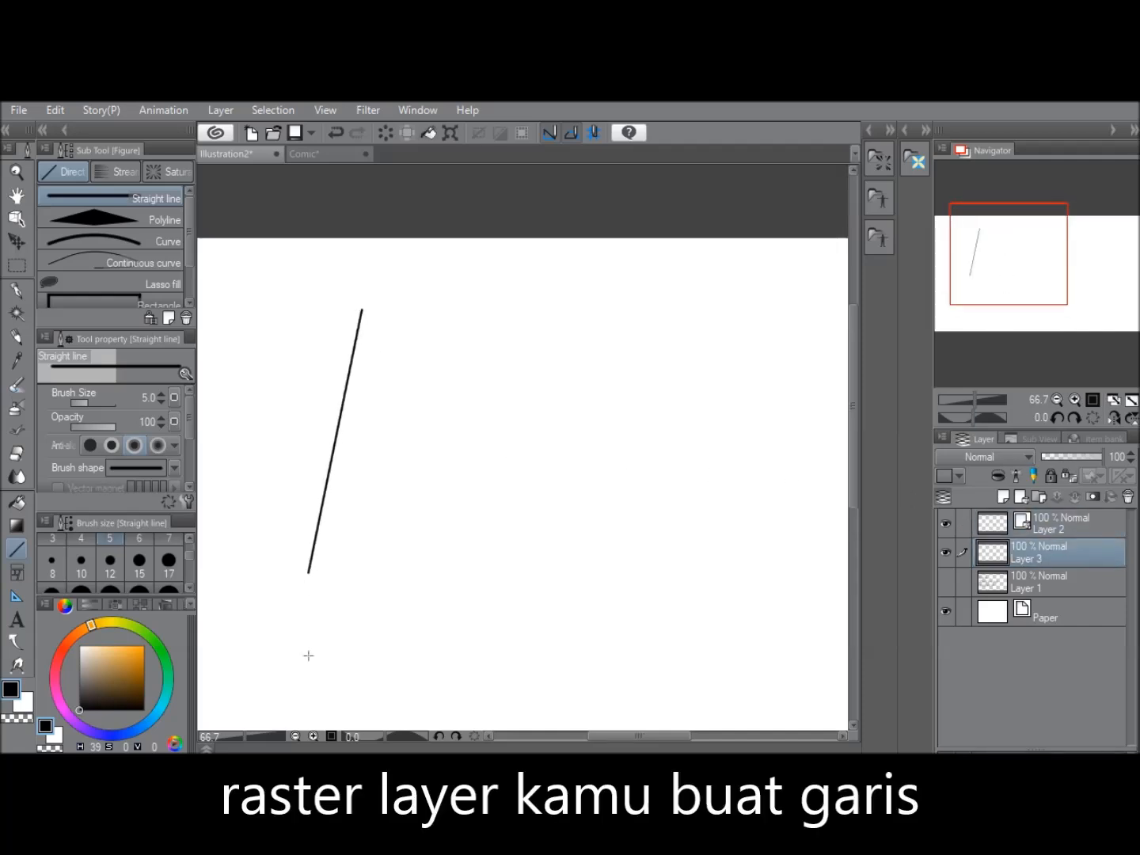
pyautogui.click(18, 293)
pyautogui.moveTo(319, 377)
pyautogui.mouseDown()
pyautogui.moveTo(367, 391)
pyautogui.moveTo(396, 450)
pyautogui.mouseUp()
pyautogui.hotkey('ctrl', 'z')
# - Shift the line on raster Layer 3 slightly down and to the left with the Object tool
pyautogui.press('o')
pyautogui.moveTo(350, 367); pyautogui.dragTo(383, 431)
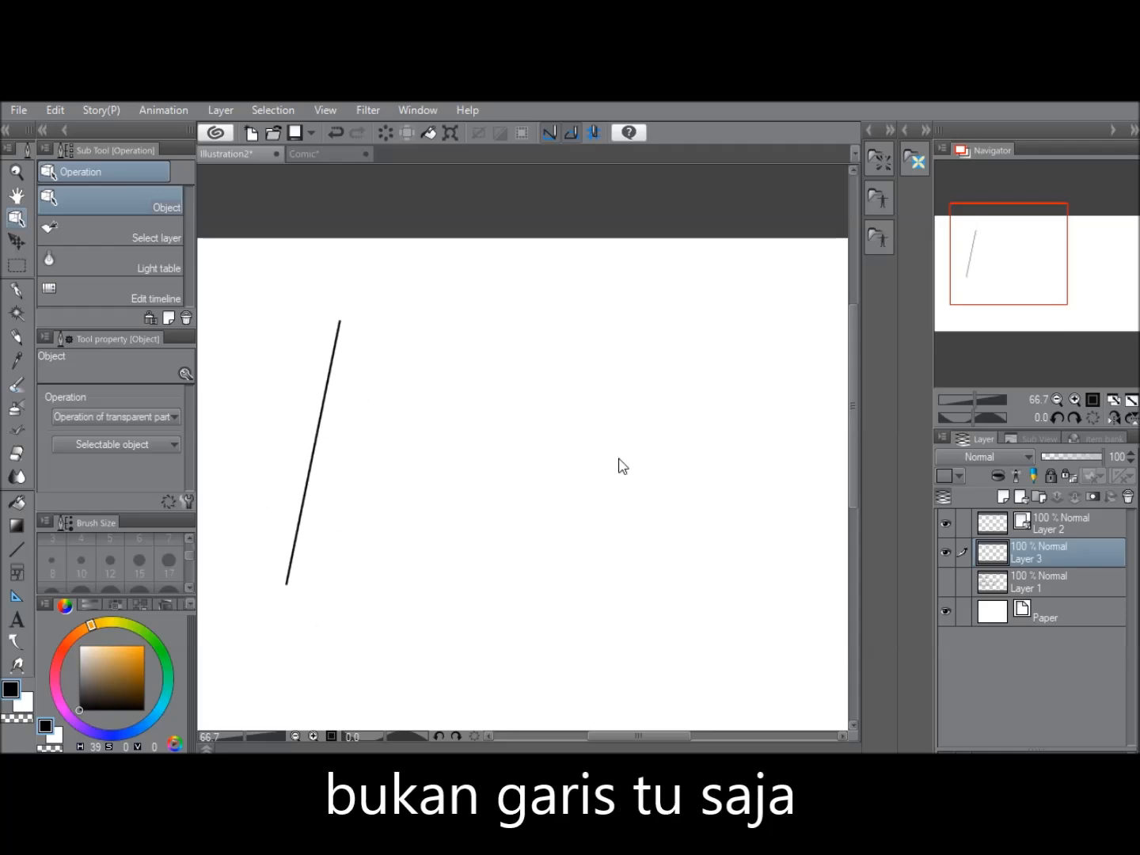
# - Draw a similar slanted straight line on vector Layer 2, to the right of the raster line
pyautogui.click(1063, 526)
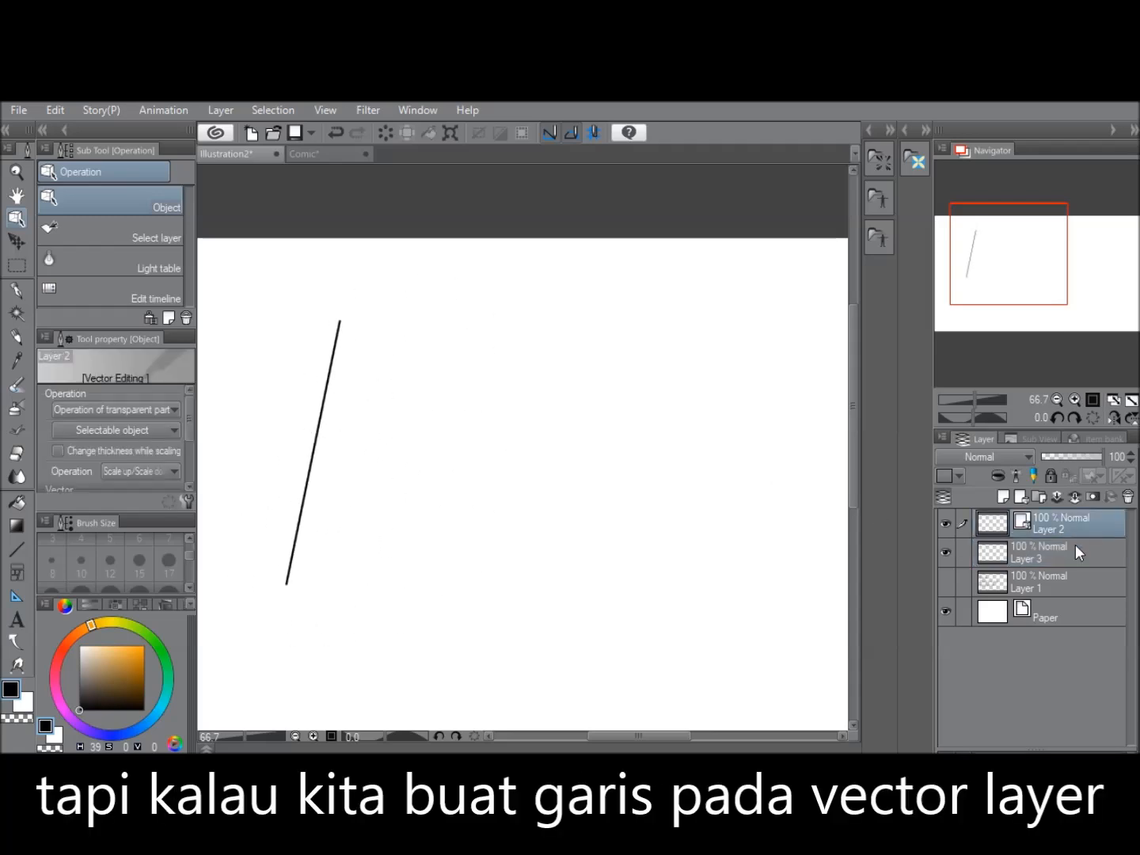
pyautogui.click(14, 554)
pyautogui.moveTo(466, 594); pyautogui.dragTo(517, 324)
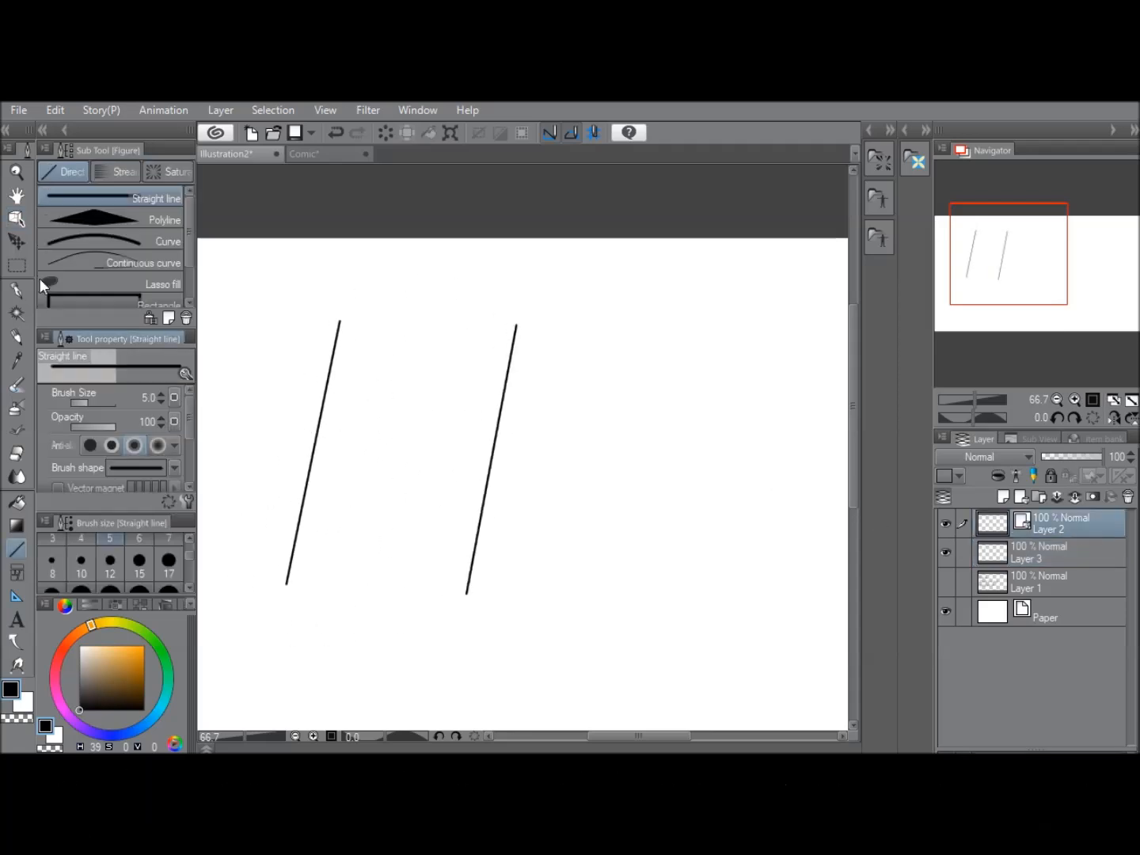
# - Select the vector line with the Object tool and shorten it by moving its lower end upward
pyautogui.click(16, 217)
pyautogui.click(503, 416)
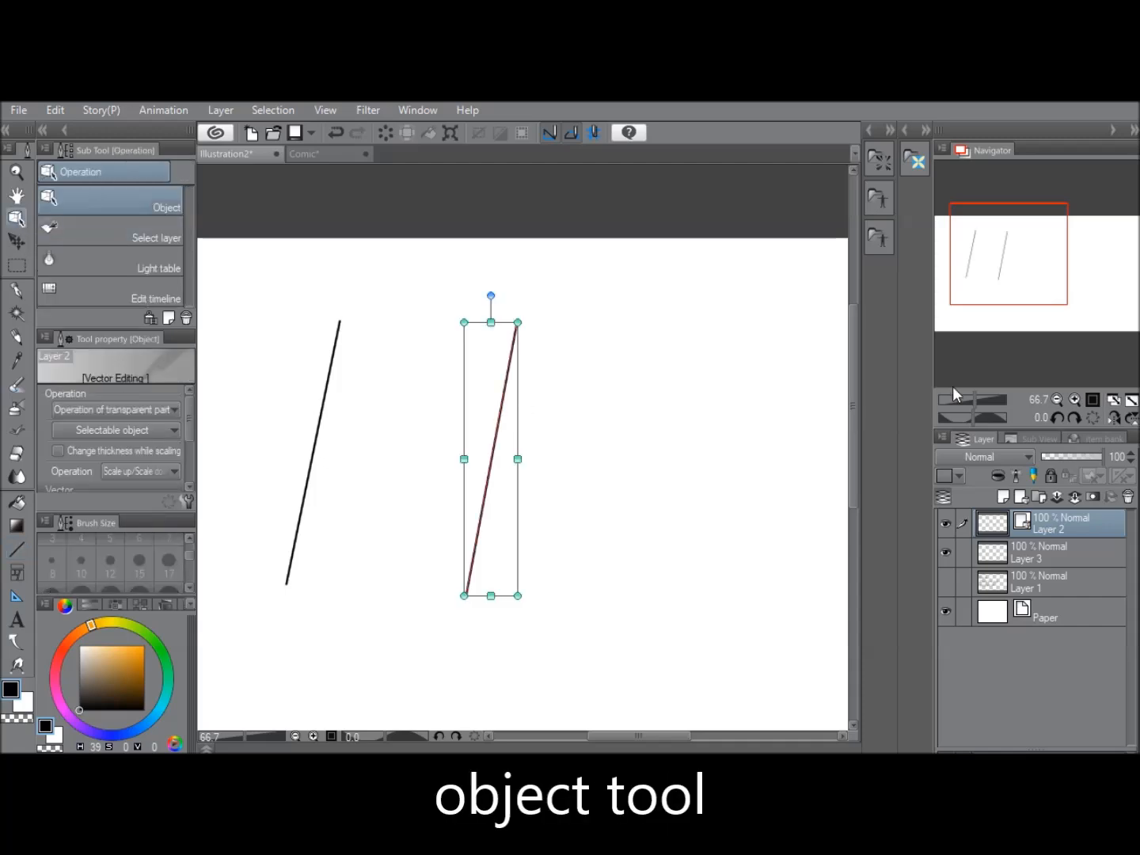
pyautogui.click(1073, 401)
pyautogui.moveTo(1044, 243); pyautogui.dragTo(1025, 255)
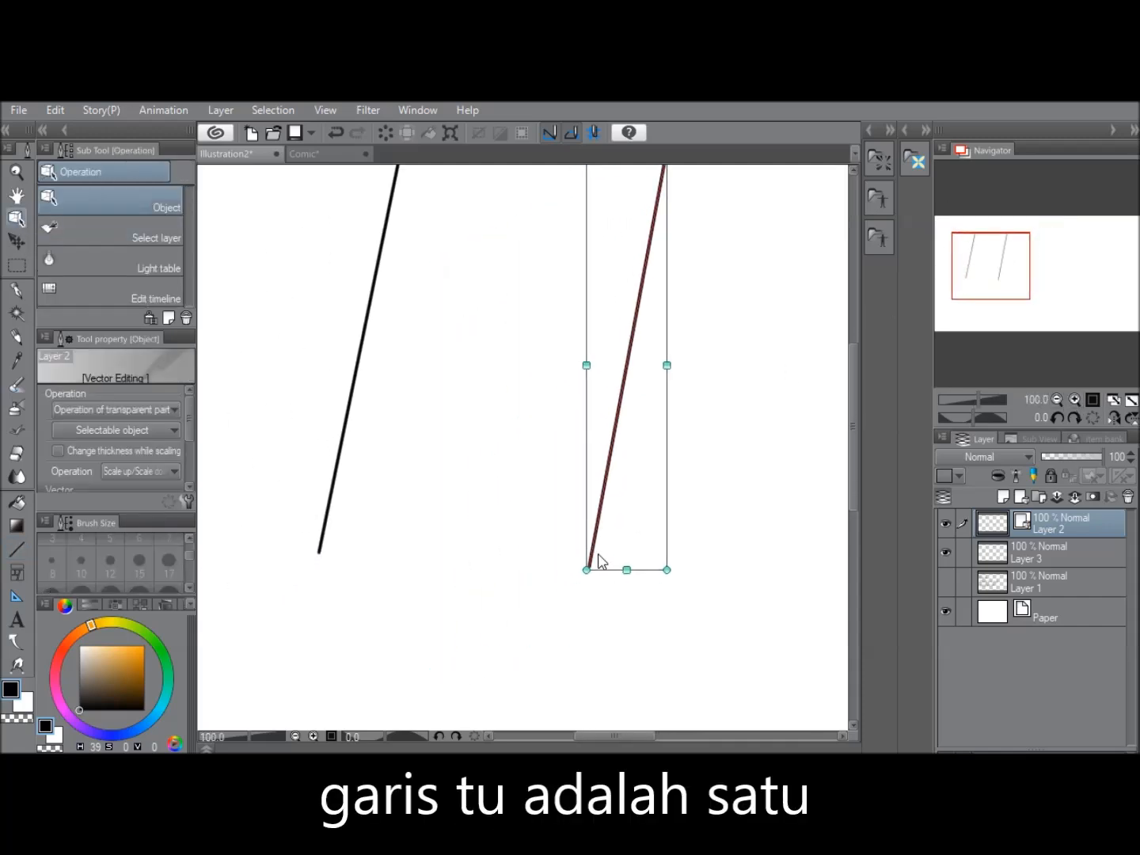
pyautogui.moveTo(594, 549); pyautogui.dragTo(590, 487)
pyautogui.moveTo(1004, 280); pyautogui.dragTo(1009, 267)
pyautogui.moveTo(538, 597); pyautogui.dragTo(525, 498)
# - Add straight lines on vector Layer 2 to form an angular five-sided outline, and adjust its short inward-slanting segment with the Object tool
pyautogui.click(17, 549)
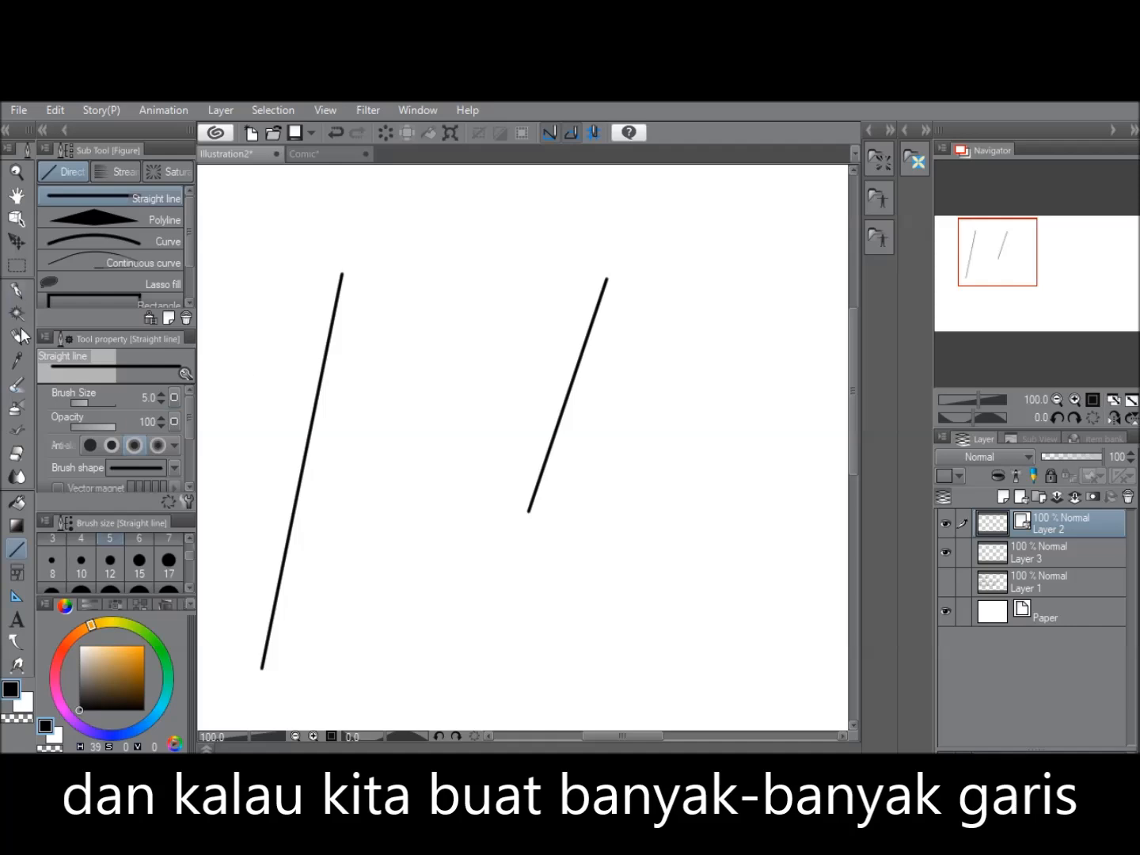
pyautogui.moveTo(531, 512)
pyautogui.mouseDown()
pyautogui.moveTo(659, 572)
pyautogui.moveTo(635, 446)
pyautogui.moveTo(725, 364)
pyautogui.moveTo(622, 286)
pyautogui.mouseUp()
pyautogui.click(16, 218)
pyautogui.click(682, 395)
pyautogui.moveTo(681, 395); pyautogui.dragTo(702, 380)
pyautogui.click(695, 395)
pyautogui.click(692, 390)
# - Add straight lines on raster Layer 3 to turn the long line into an angular outline, and move the whole shape up and left
pyautogui.click(1035, 555)
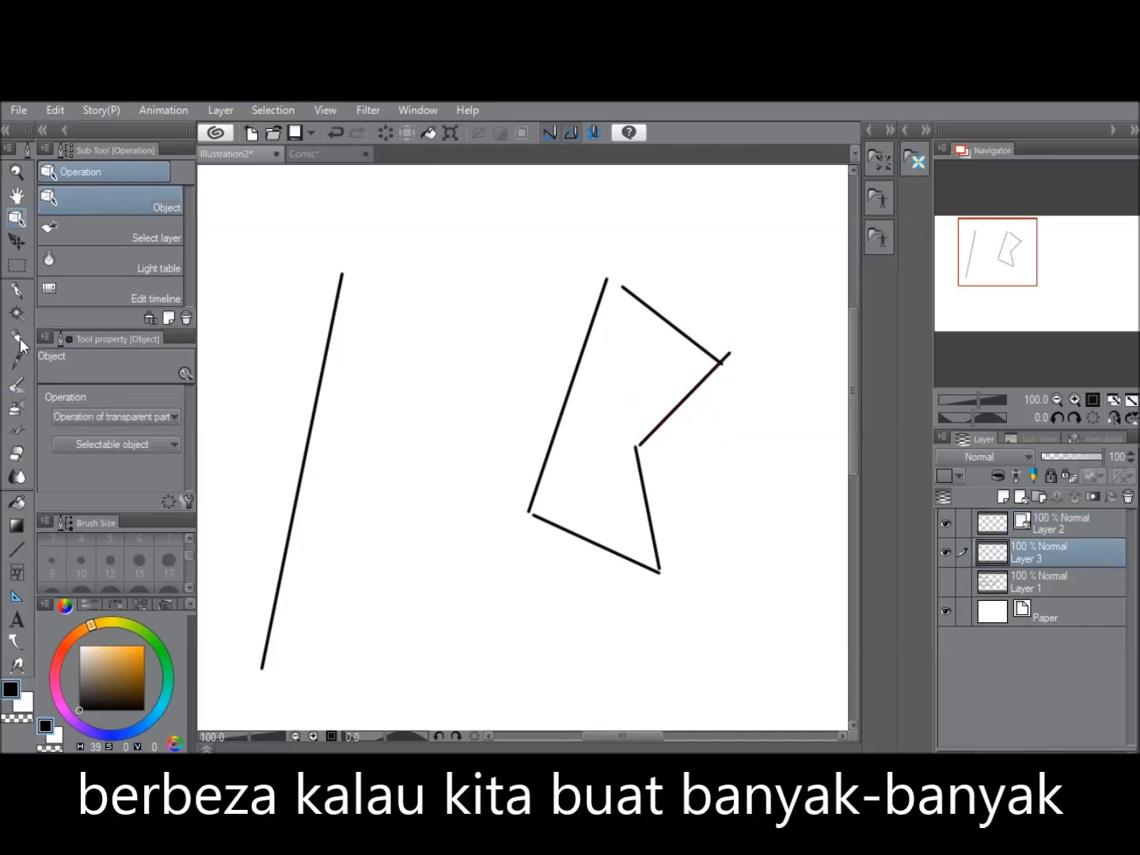
pyautogui.click(17, 549)
pyautogui.moveTo(344, 271)
pyautogui.mouseDown()
pyautogui.moveTo(467, 370)
pyautogui.moveTo(369, 463)
pyautogui.moveTo(404, 688)
pyautogui.moveTo(259, 673)
pyautogui.mouseUp()
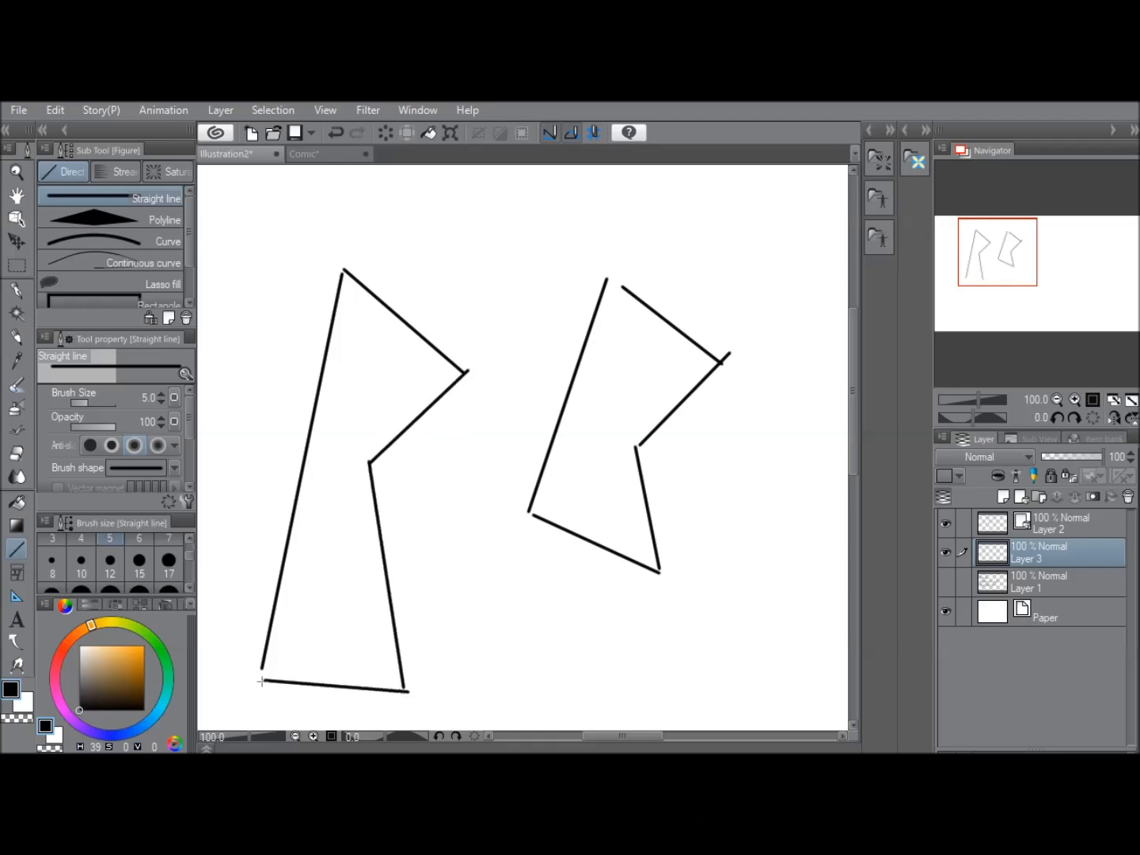
pyautogui.click(17, 220)
pyautogui.moveTo(384, 561); pyautogui.dragTo(364, 491)
# - On vector Layer 2, select the short inward-slanting segment and adjust its upper end to meet the outline's right corner
pyautogui.click(1019, 531)
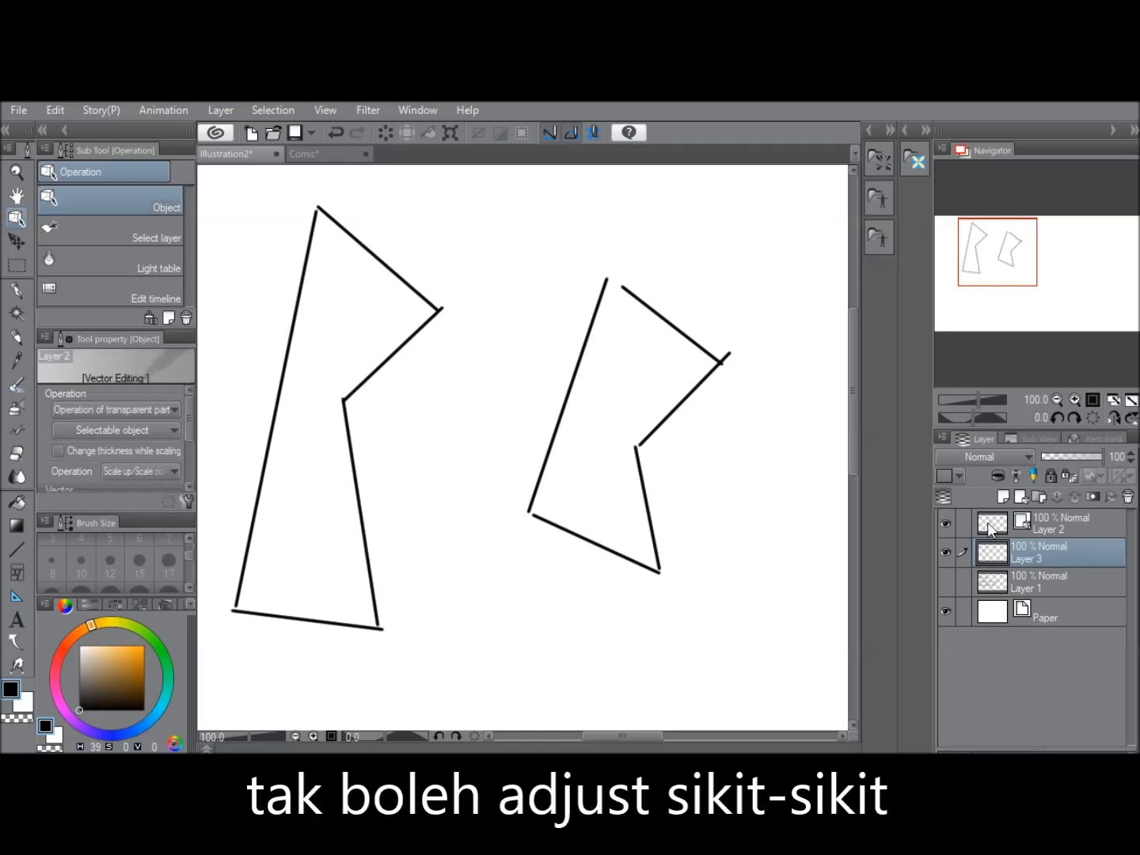
pyautogui.click(678, 407)
pyautogui.moveTo(733, 348); pyautogui.dragTo(700, 365)
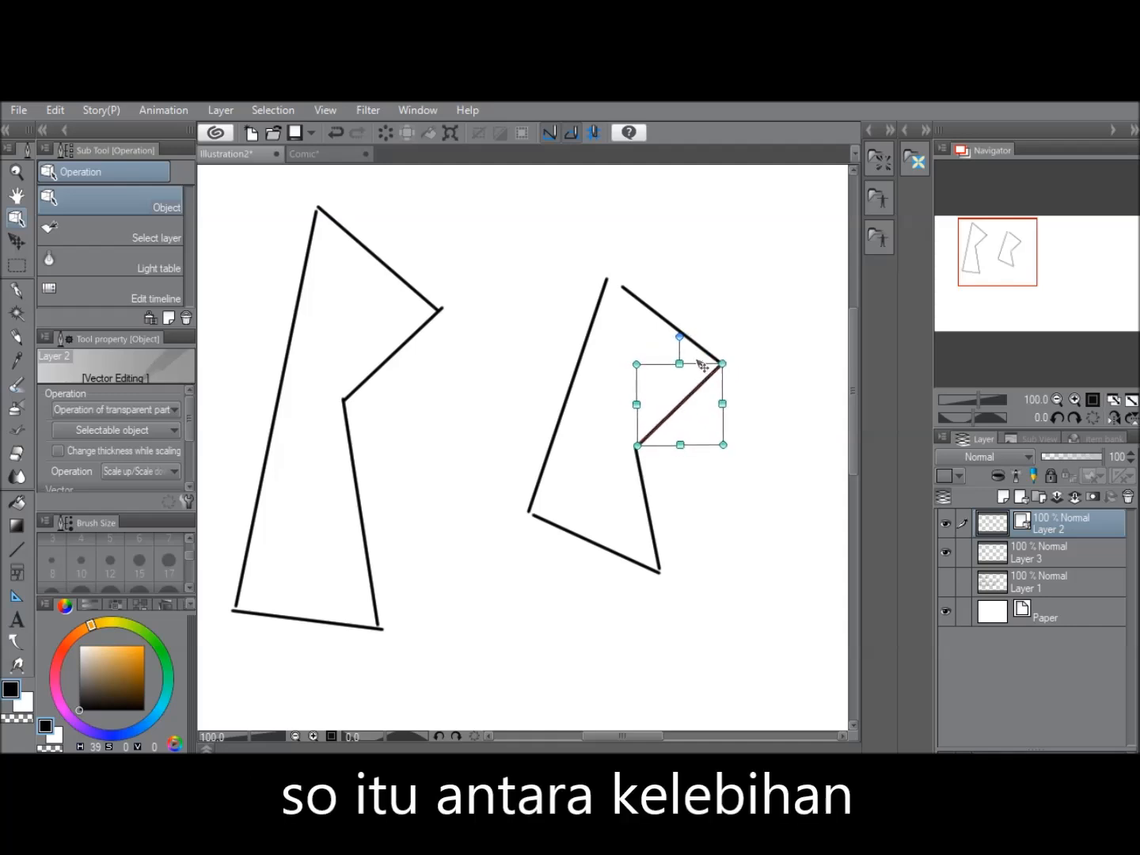
pyautogui.moveTo(720, 355); pyautogui.dragTo(728, 359)
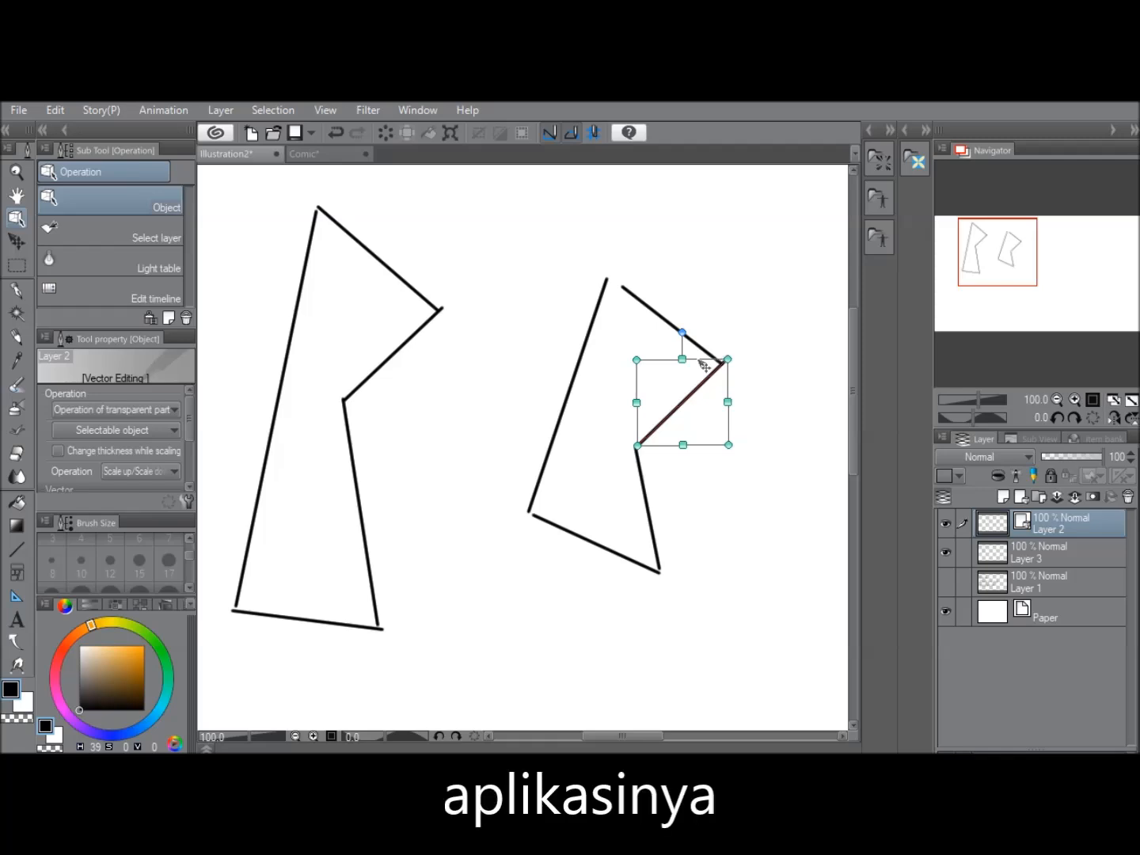
# - On vector Layer 2, draw the front bumper and lower side of a pickup car below the outlines with the 15-size G-pen
pyautogui.moveTo(1003, 245); pyautogui.dragTo(940, 238)
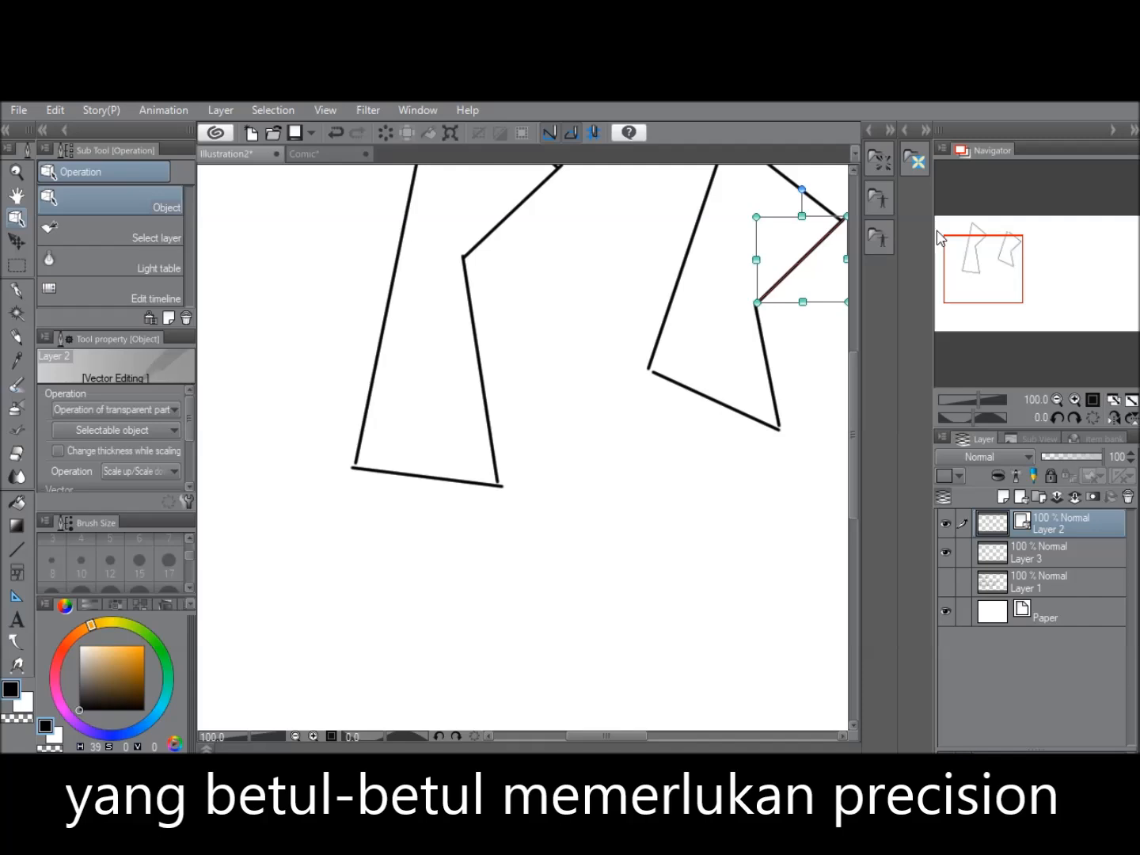
pyautogui.click(18, 292)
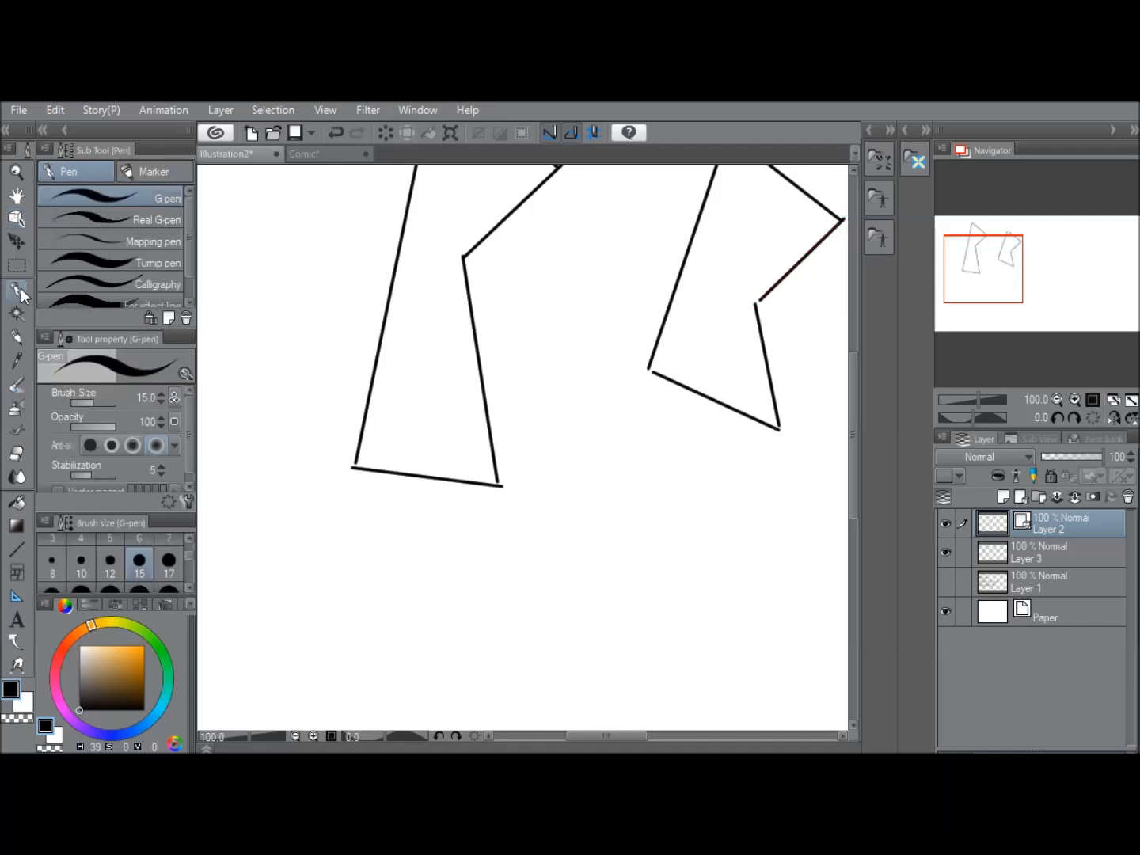
pyautogui.moveTo(961, 267); pyautogui.dragTo(974, 277)
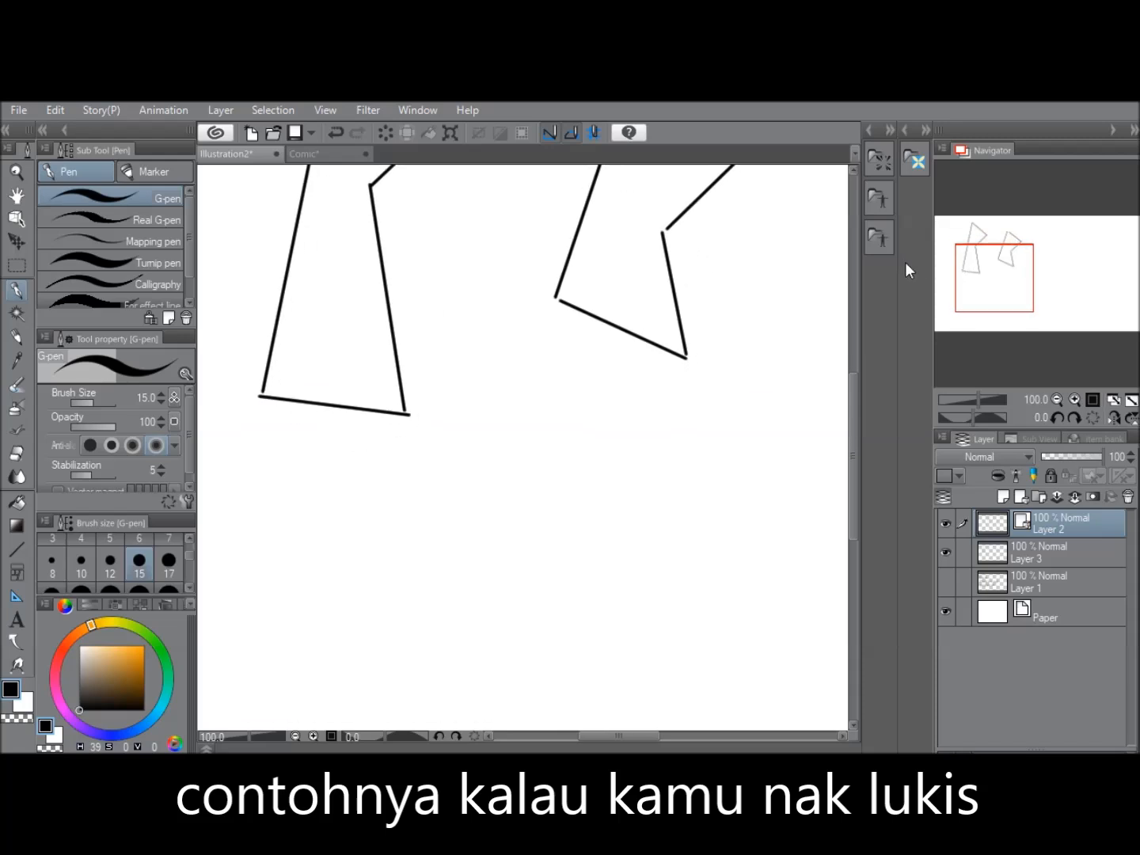
pyautogui.moveTo(1001, 267); pyautogui.dragTo(980, 265)
pyautogui.moveTo(289, 512); pyautogui.dragTo(502, 551)
pyautogui.moveTo(288, 516); pyautogui.dragTo(291, 556)
pyautogui.moveTo(295, 558); pyautogui.dragTo(490, 595)
pyautogui.moveTo(501, 551)
pyautogui.mouseDown()
pyautogui.moveTo(500, 593)
pyautogui.moveTo(618, 545)
pyautogui.mouseUp()
pyautogui.moveTo(618, 543); pyautogui.dragTo(741, 486)
# - Draw the pickup's hood, windshield, roof, cargo bed, rear end and wheels, redoing the stray strokes
pyautogui.moveTo(291, 510); pyautogui.dragTo(380, 440)
pyautogui.moveTo(381, 439); pyautogui.dragTo(485, 362)
pyautogui.moveTo(485, 362)
pyautogui.mouseDown()
pyautogui.moveTo(645, 388)
pyautogui.moveTo(754, 381)
pyautogui.mouseUp()
pyautogui.hotkey('ctrl', 'z')
pyautogui.hotkey('ctrl', 'z')
pyautogui.moveTo(750, 382)
pyautogui.mouseDown()
pyautogui.moveTo(776, 472)
pyautogui.moveTo(719, 452)
pyautogui.mouseUp()
pyautogui.moveTo(553, 593); pyautogui.dragTo(587, 596)
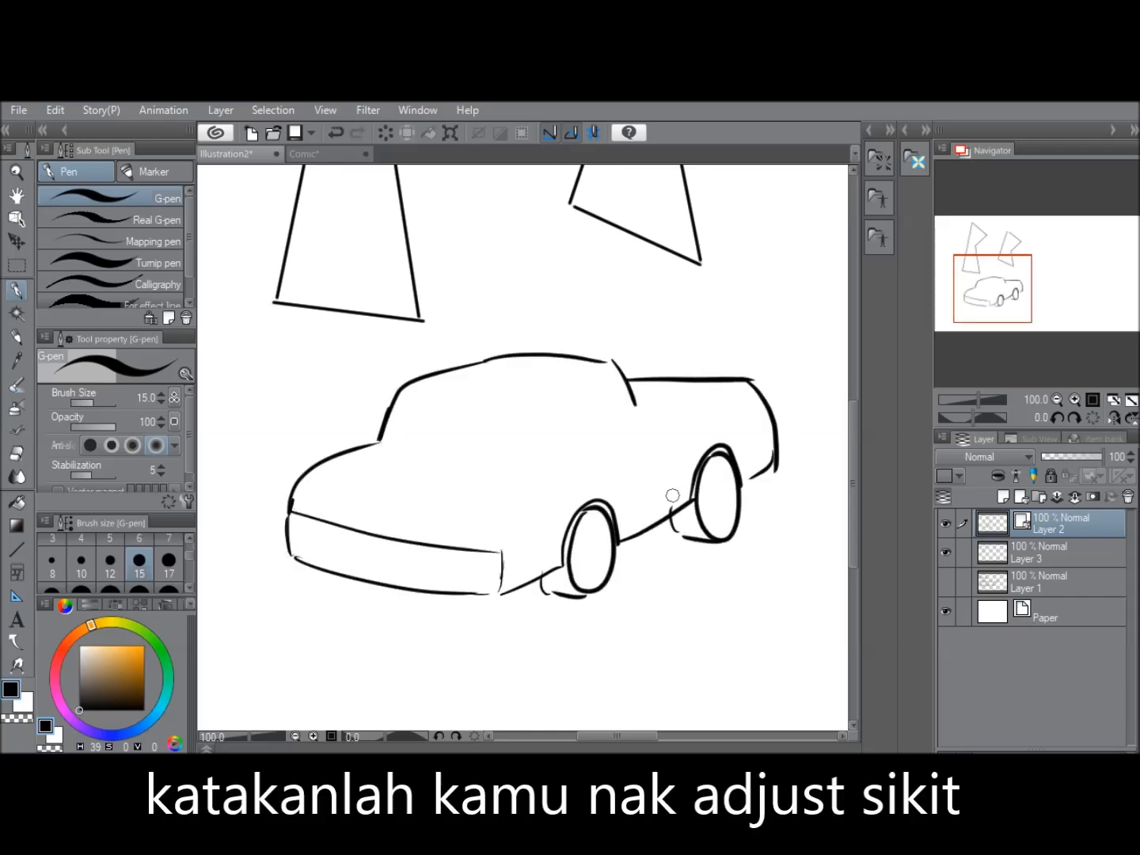
# - Select the lower body line between the wheels with the Object tool, adjust its size slightly, and undo the trial rotation
pyautogui.click(1074, 399)
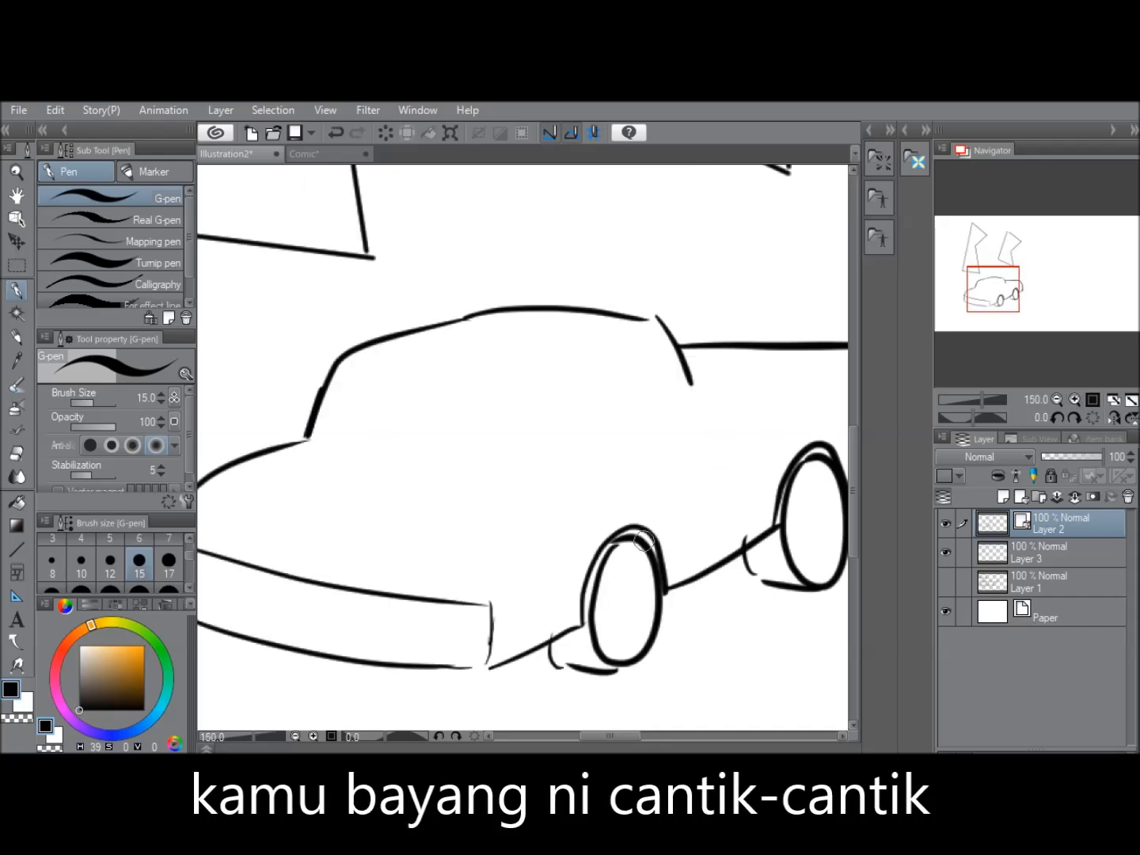
pyautogui.moveTo(1023, 295); pyautogui.dragTo(1037, 302)
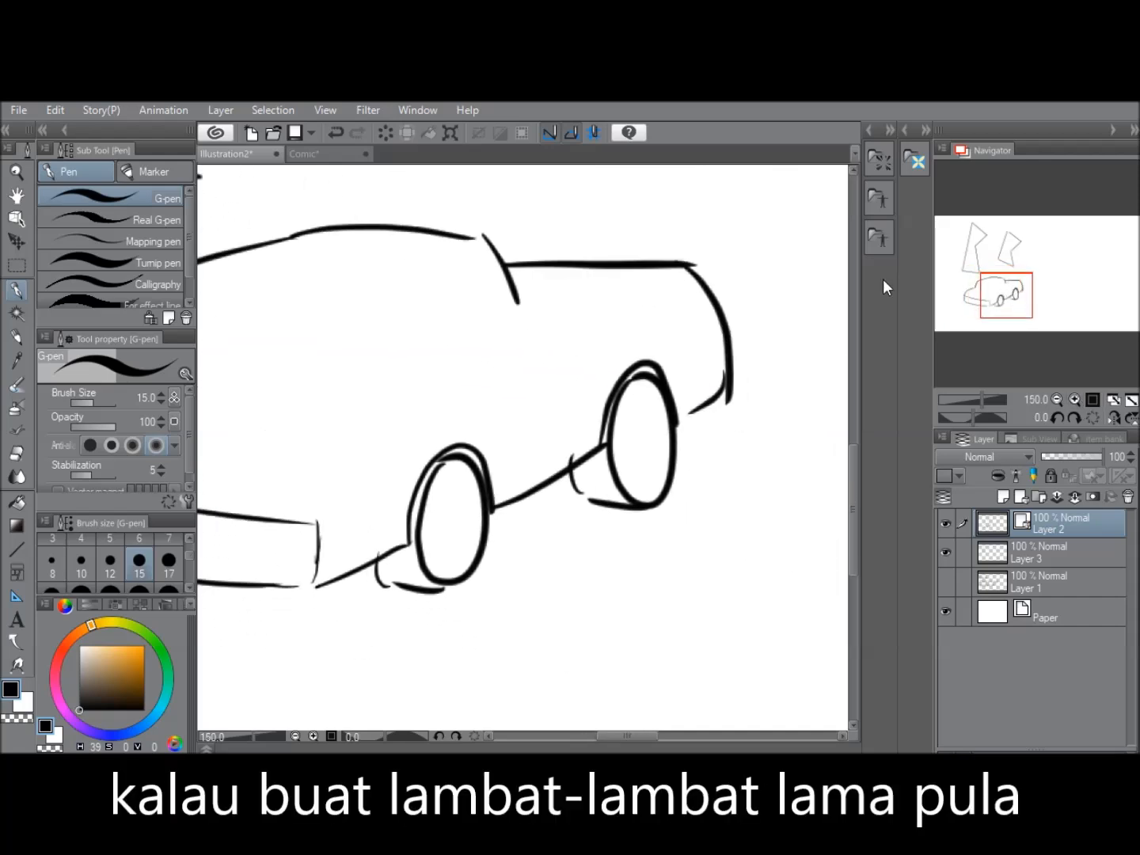
pyautogui.click(16, 218)
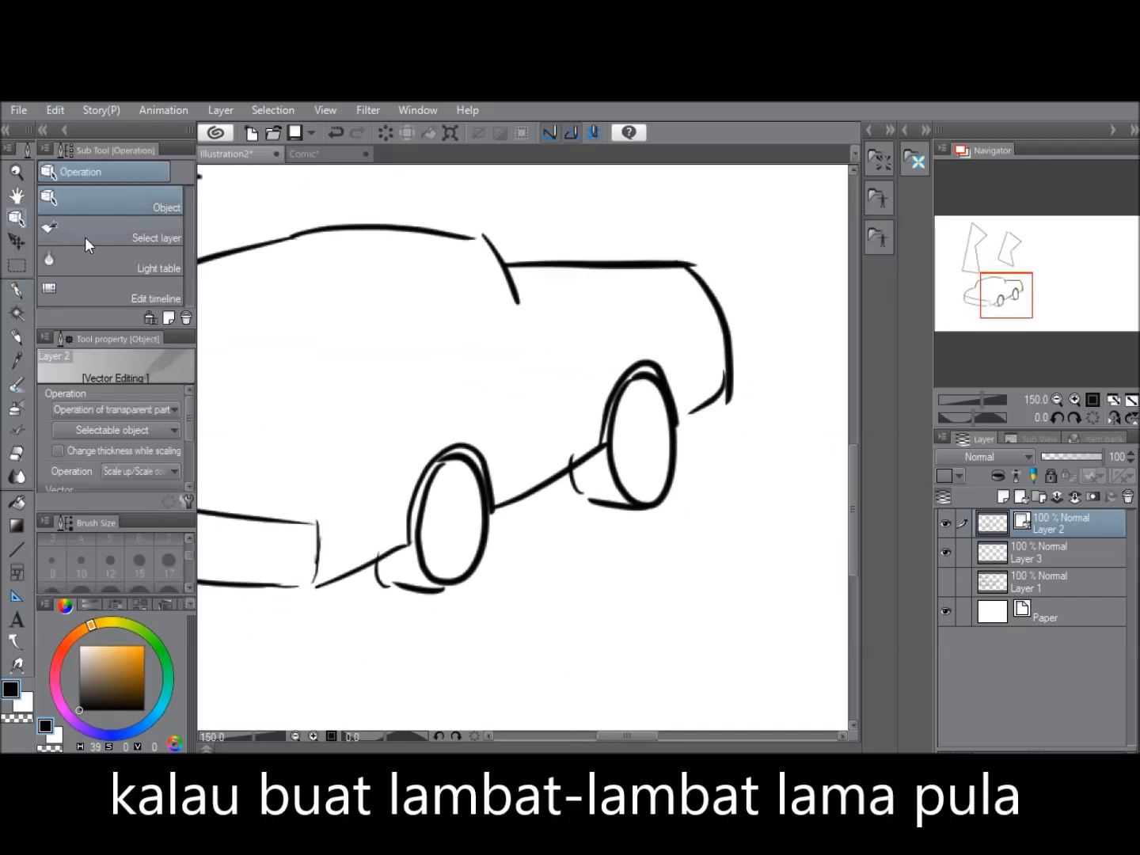
pyautogui.click(542, 497)
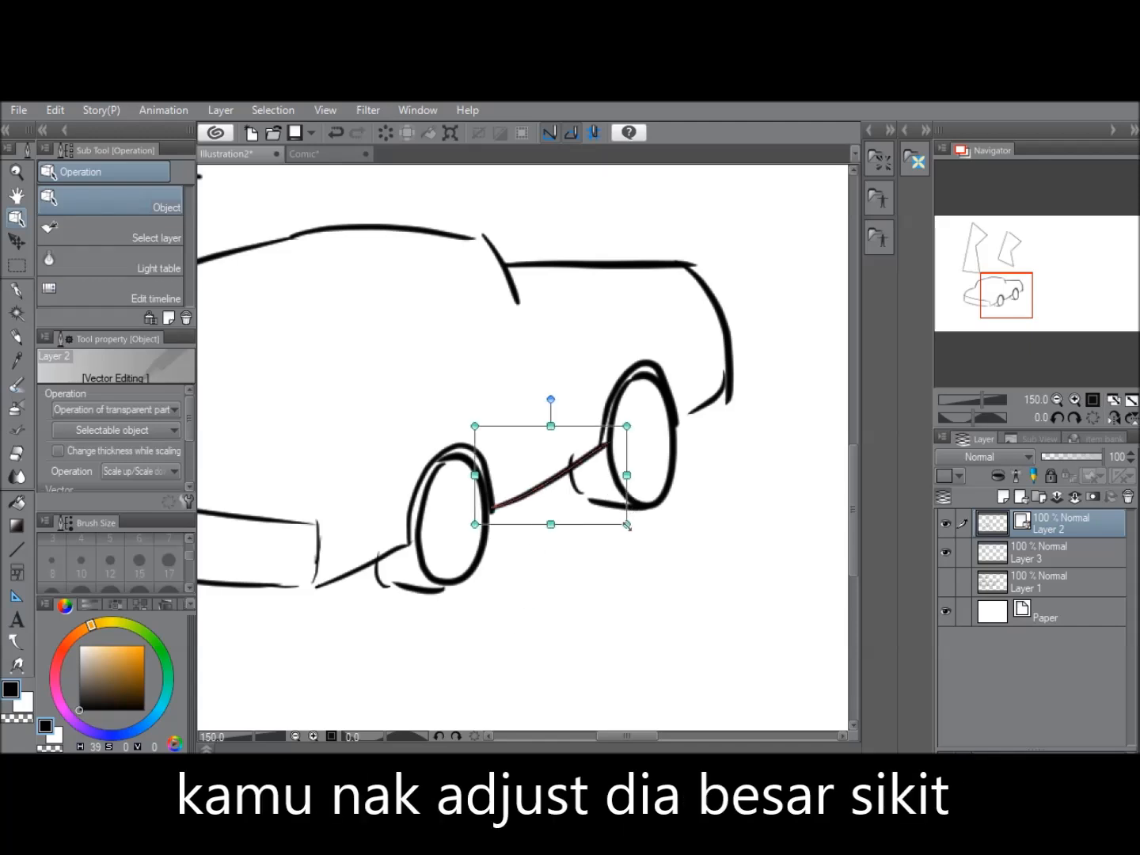
pyautogui.moveTo(628, 525)
pyautogui.mouseDown()
pyautogui.moveTo(628, 543)
pyautogui.moveTo(626, 530)
pyautogui.mouseUp()
pyautogui.moveTo(551, 401); pyautogui.dragTo(618, 438)
pyautogui.hotkey('ctrl', 'z')
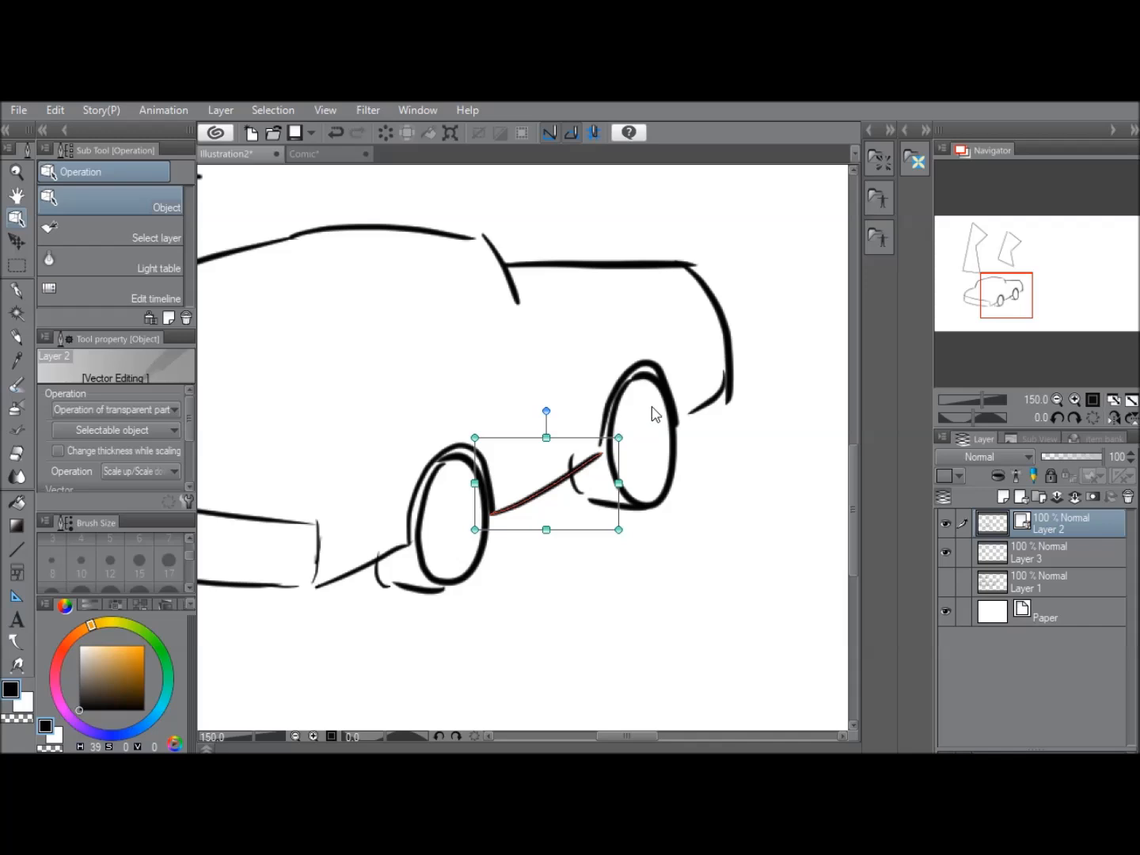
# - Try bending the body line between the wheels downward with Pinch vector line, and undo it
pyautogui.click(1074, 399)
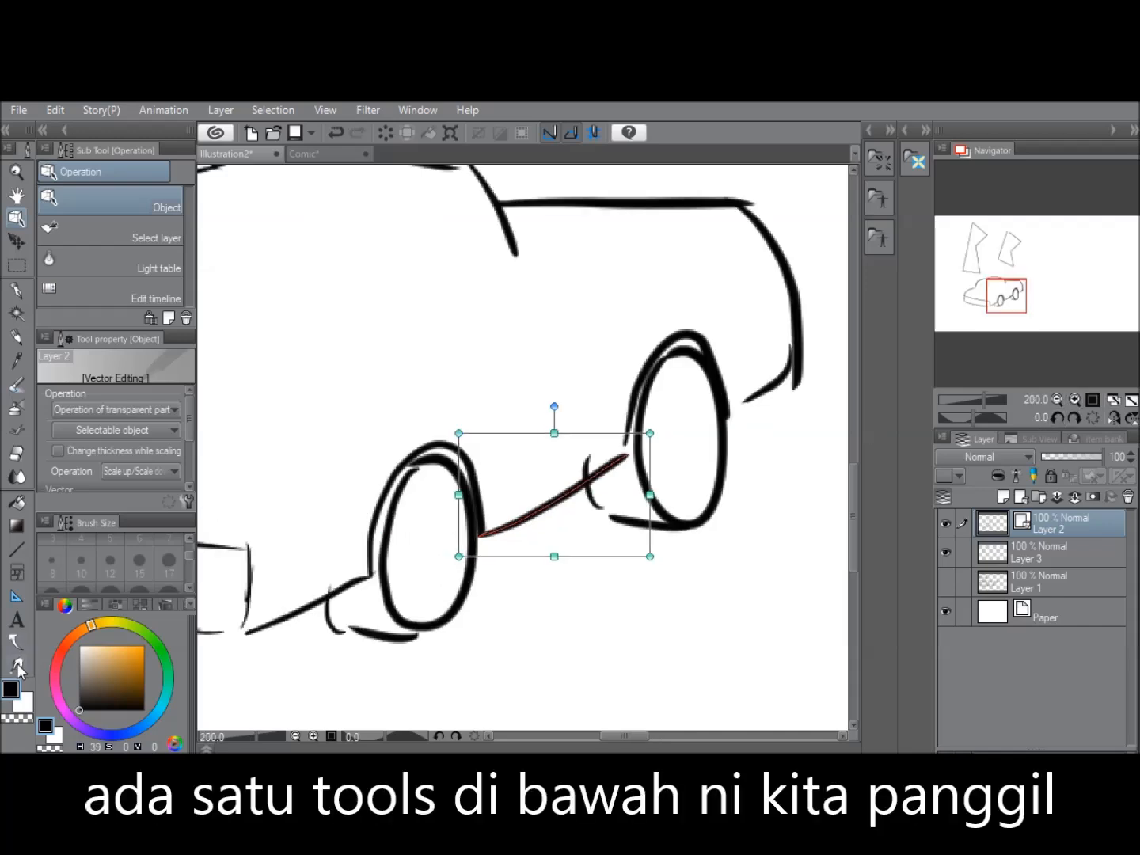
pyautogui.click(18, 667)
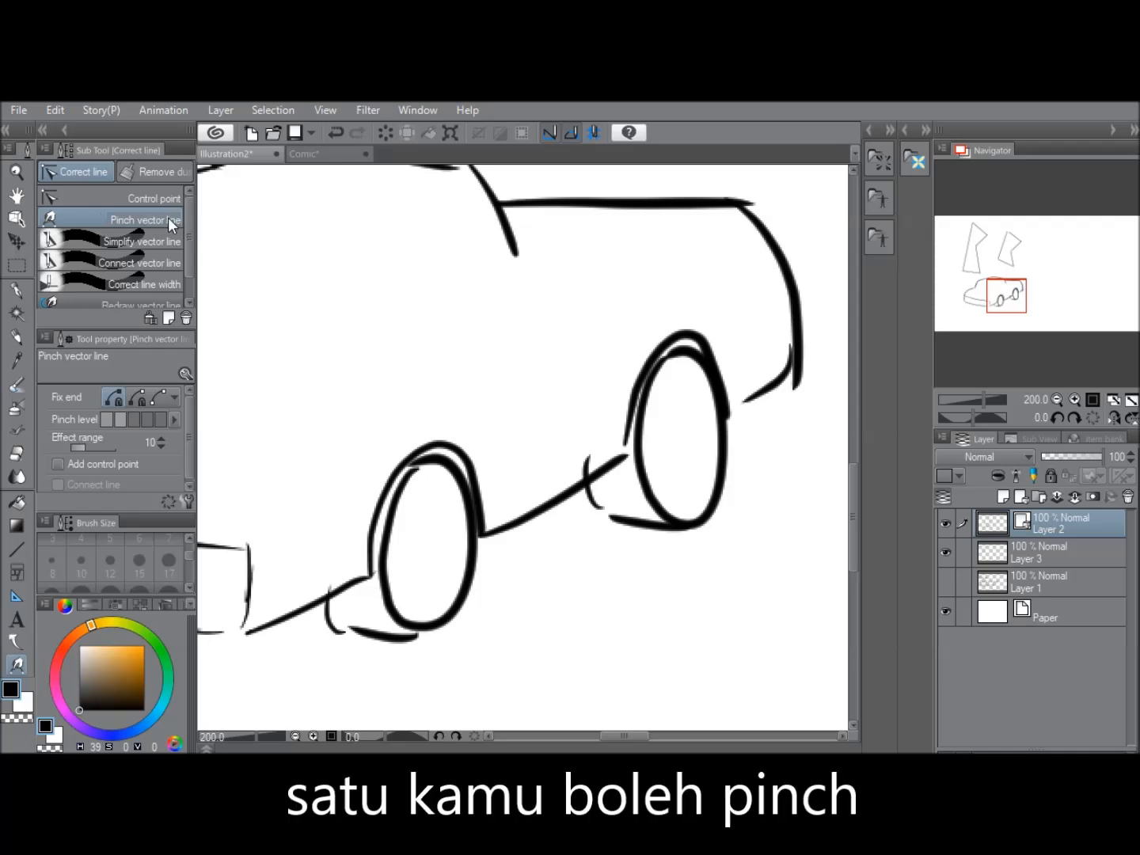
pyautogui.moveTo(558, 499); pyautogui.dragTo(573, 571)
pyautogui.hotkey('ctrl', 'z')
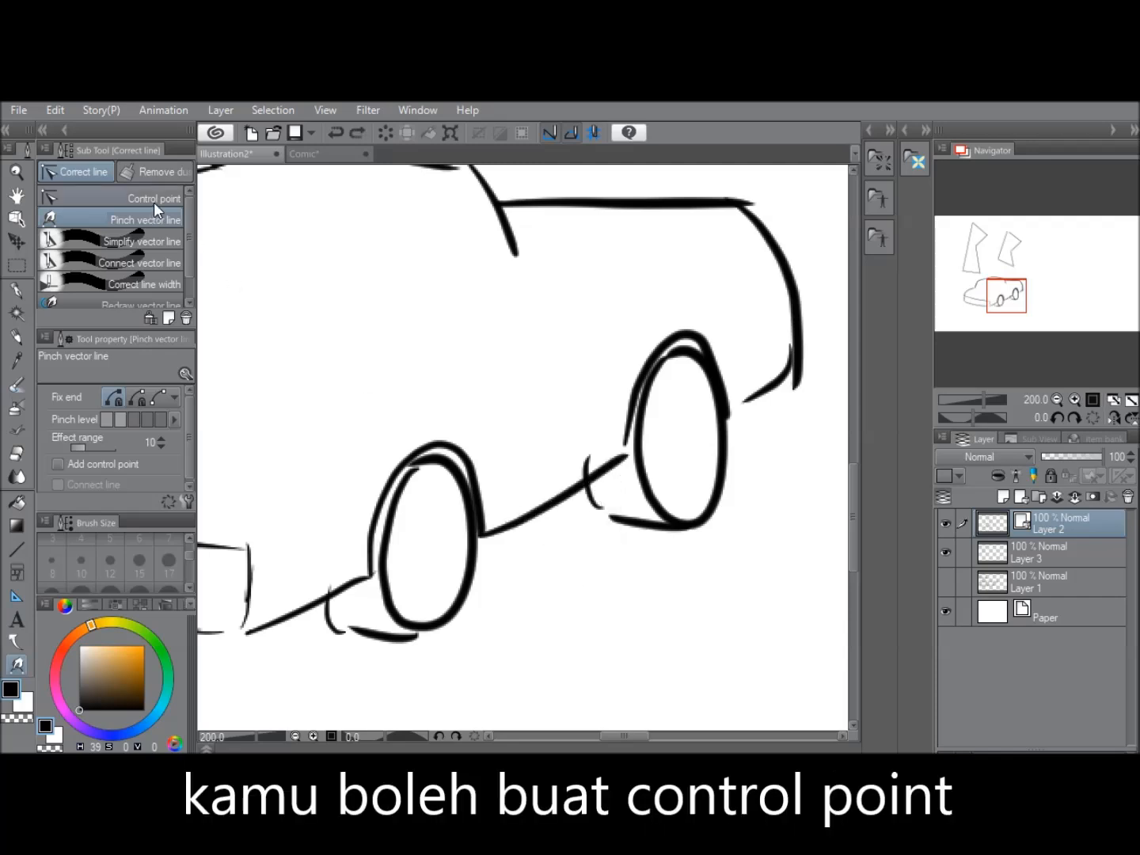
# - Try reshaping the line between the wheels by moving two of its control points, and undo both moves
pyautogui.click(155, 200)
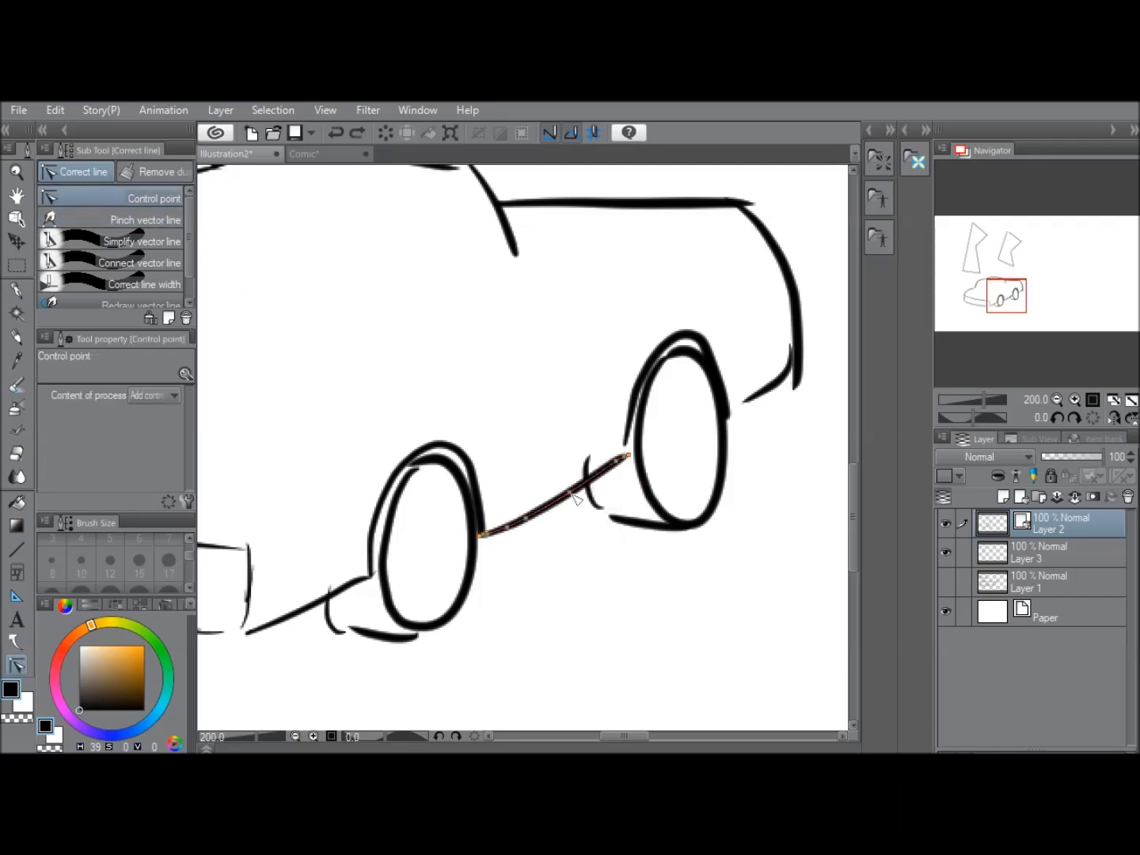
pyautogui.moveTo(573, 495); pyautogui.dragTo(565, 470)
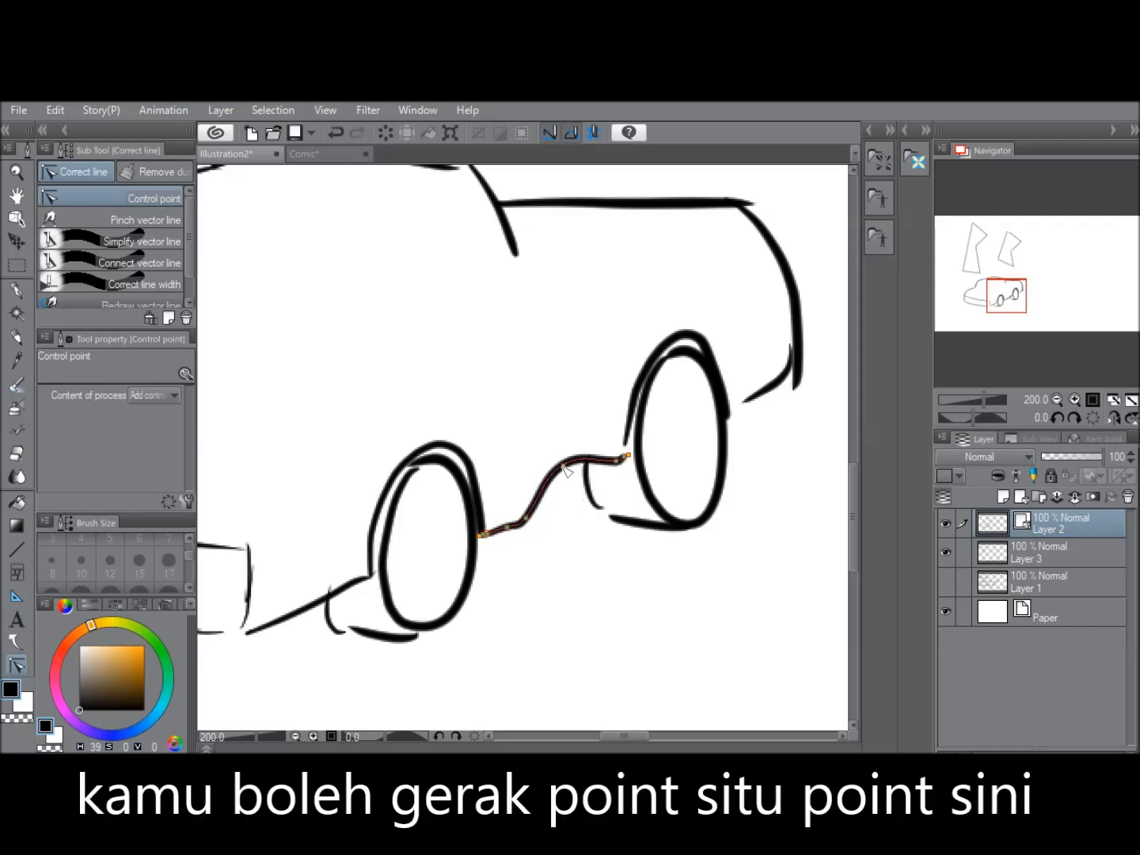
pyautogui.moveTo(529, 523); pyautogui.dragTo(591, 575)
pyautogui.hotkey('ctrl', 'z')
pyautogui.hotkey('ctrl', 'z')
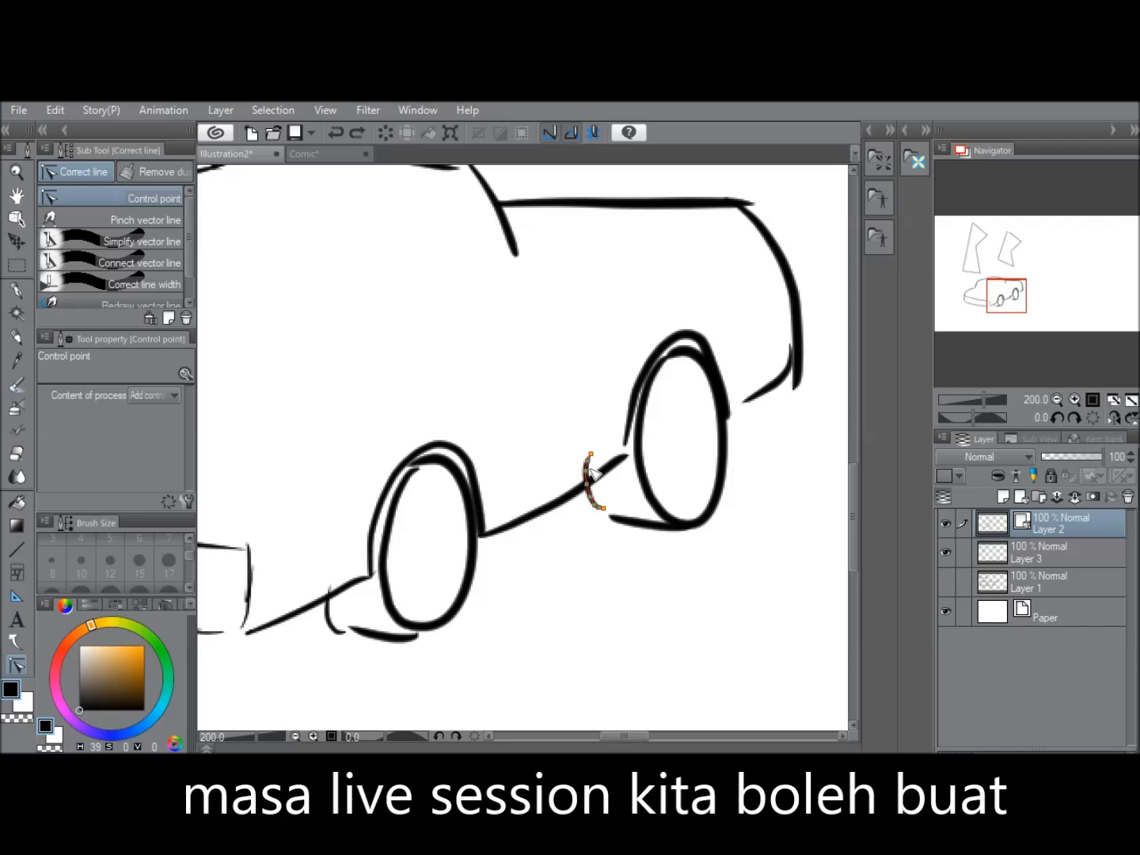
# - Reshape the line between the wheels through its control points so it runs straight and turns up into the rear wheel arch
pyautogui.click(545, 503)
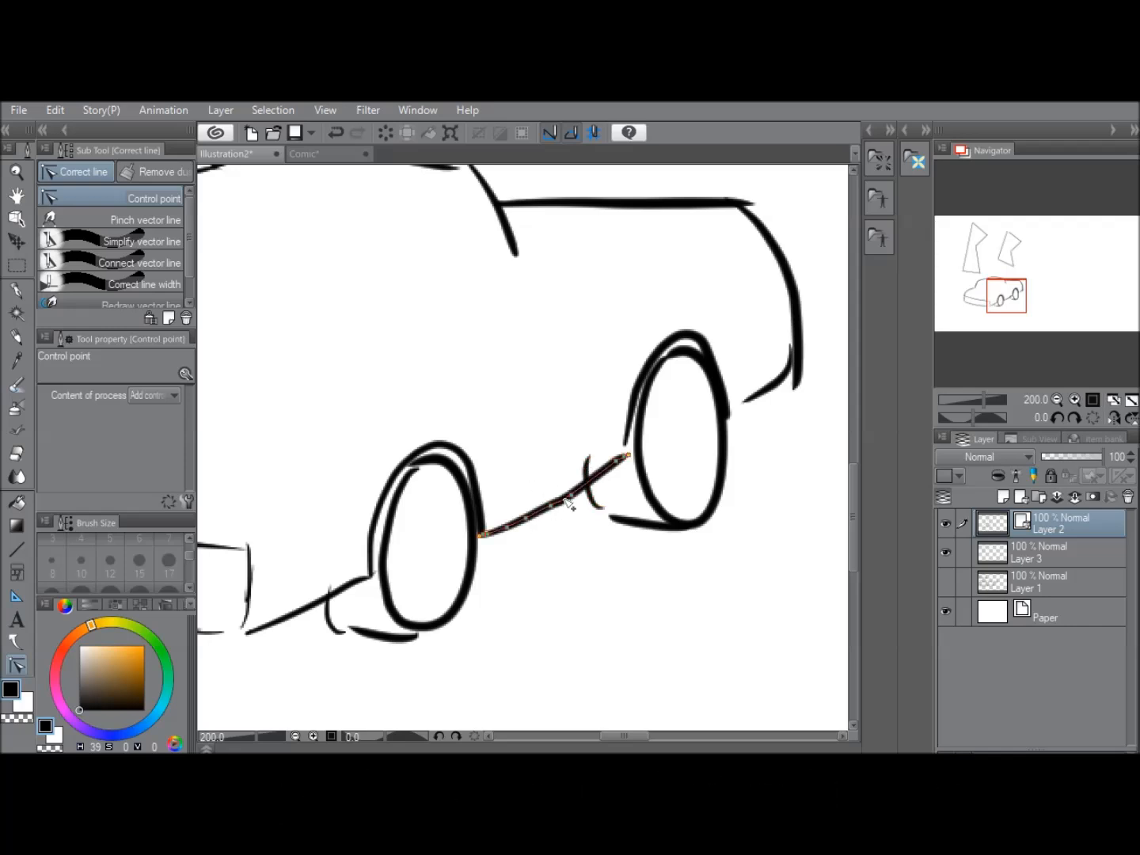
pyautogui.moveTo(575, 496); pyautogui.dragTo(574, 488)
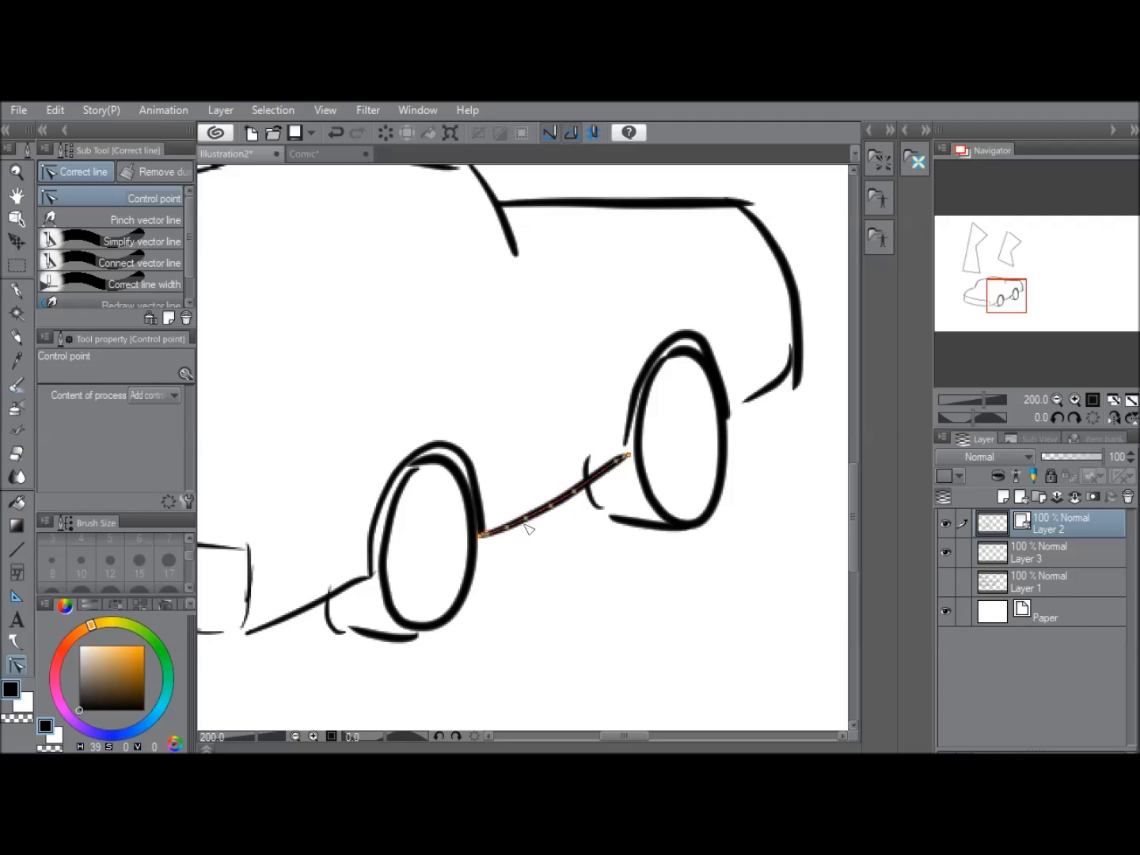
pyautogui.moveTo(508, 529); pyautogui.dragTo(514, 534)
pyautogui.hotkey('ctrl', 'z')
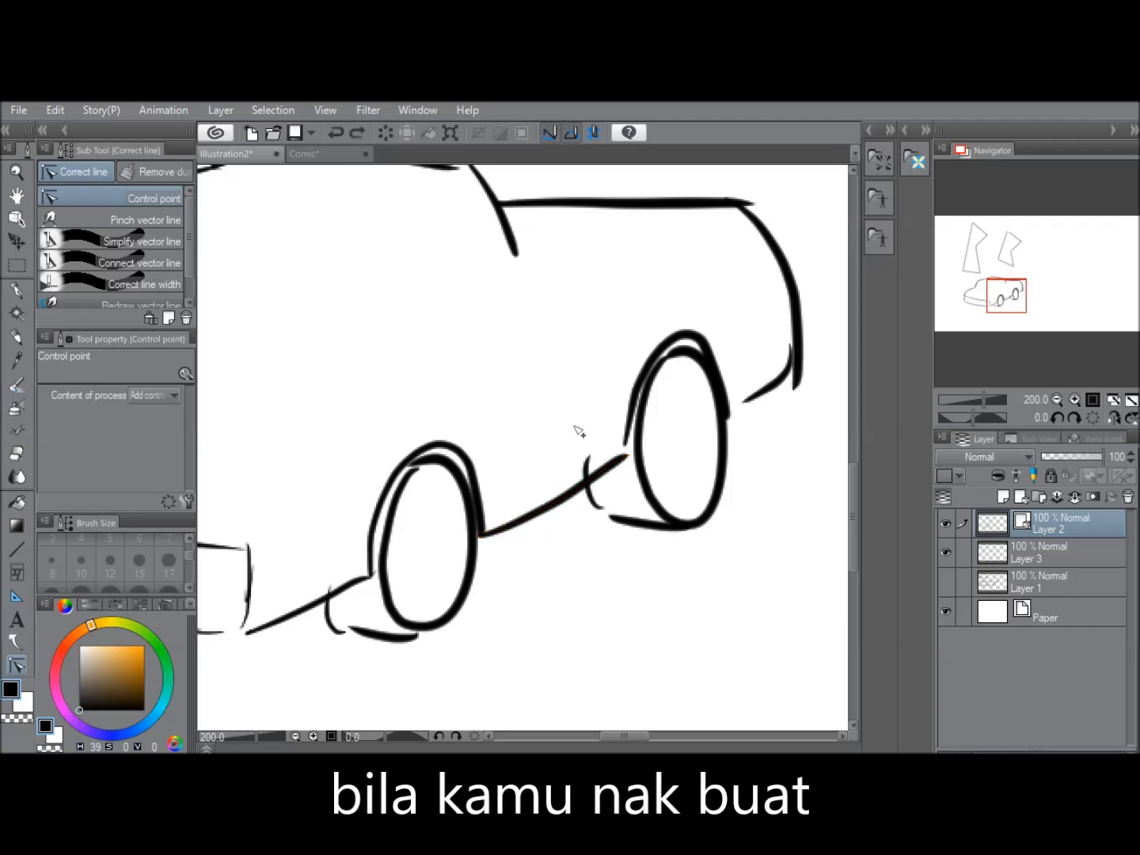
pyautogui.click(623, 457)
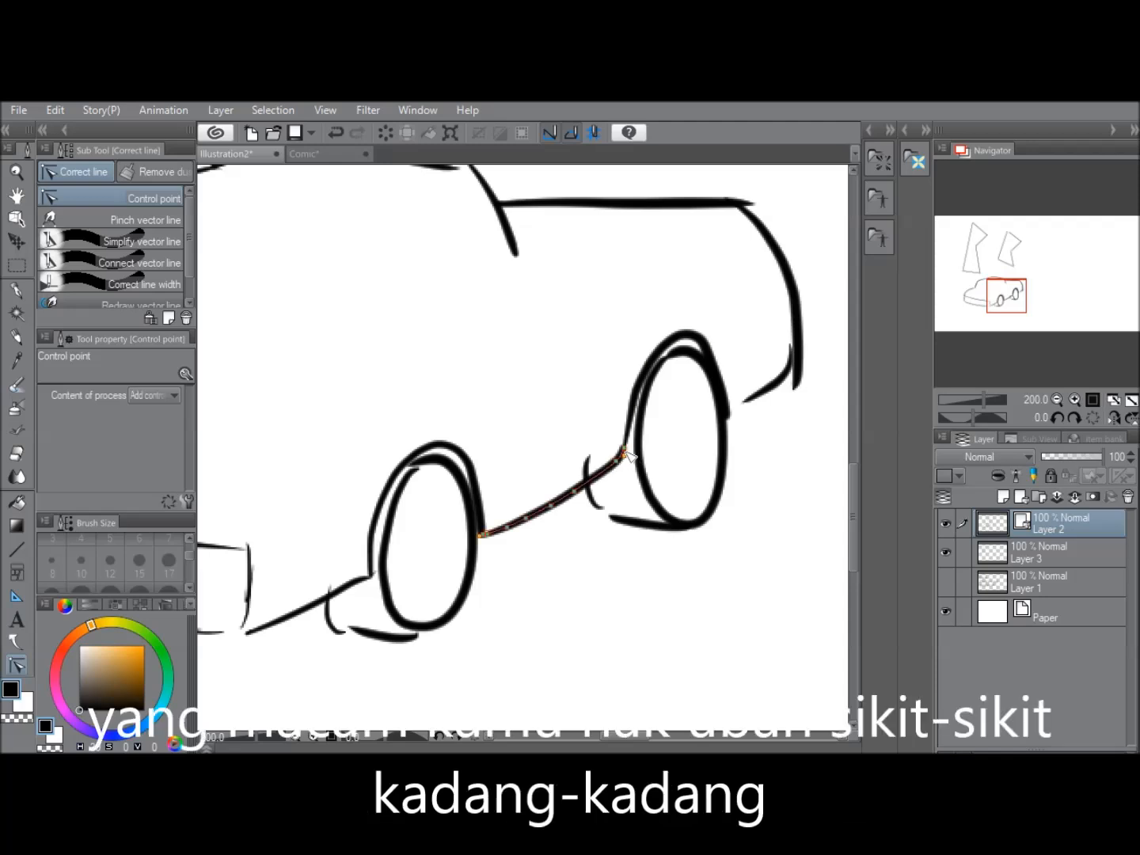
pyautogui.moveTo(624, 457); pyautogui.dragTo(583, 496)
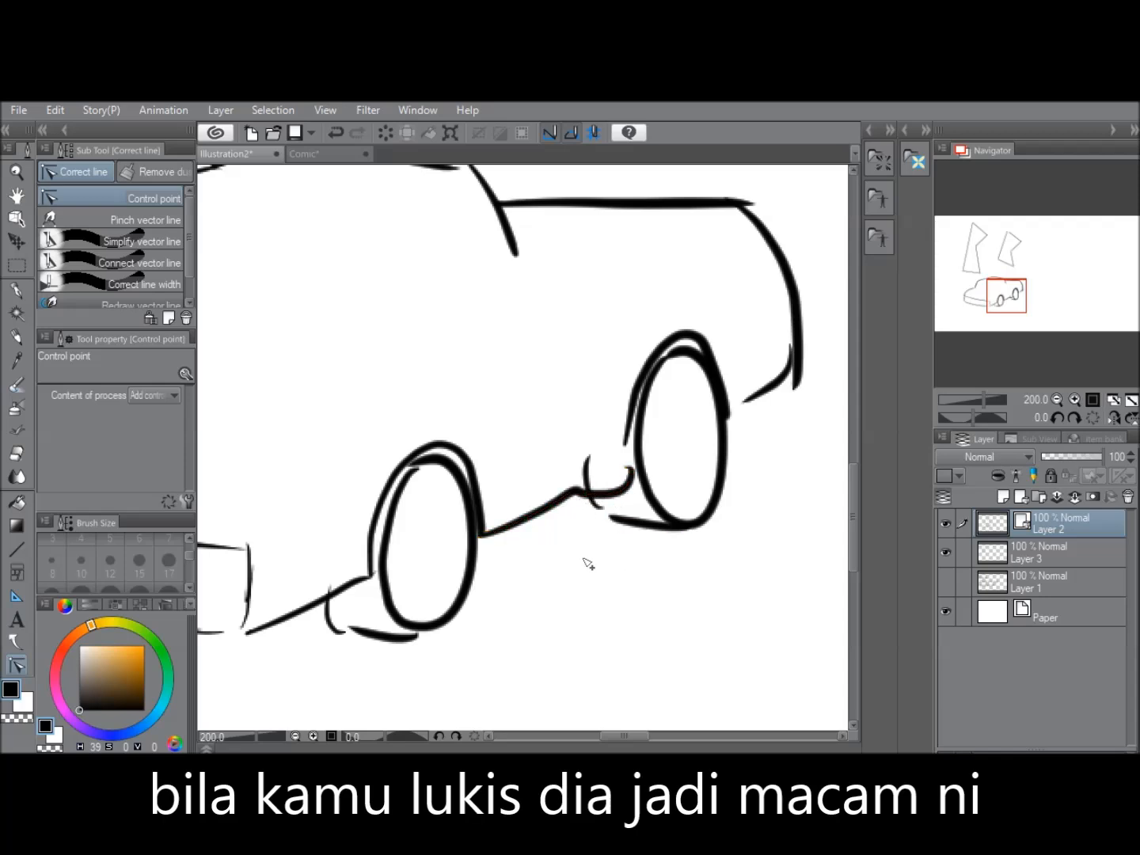
pyautogui.moveTo(627, 450); pyautogui.dragTo(613, 481)
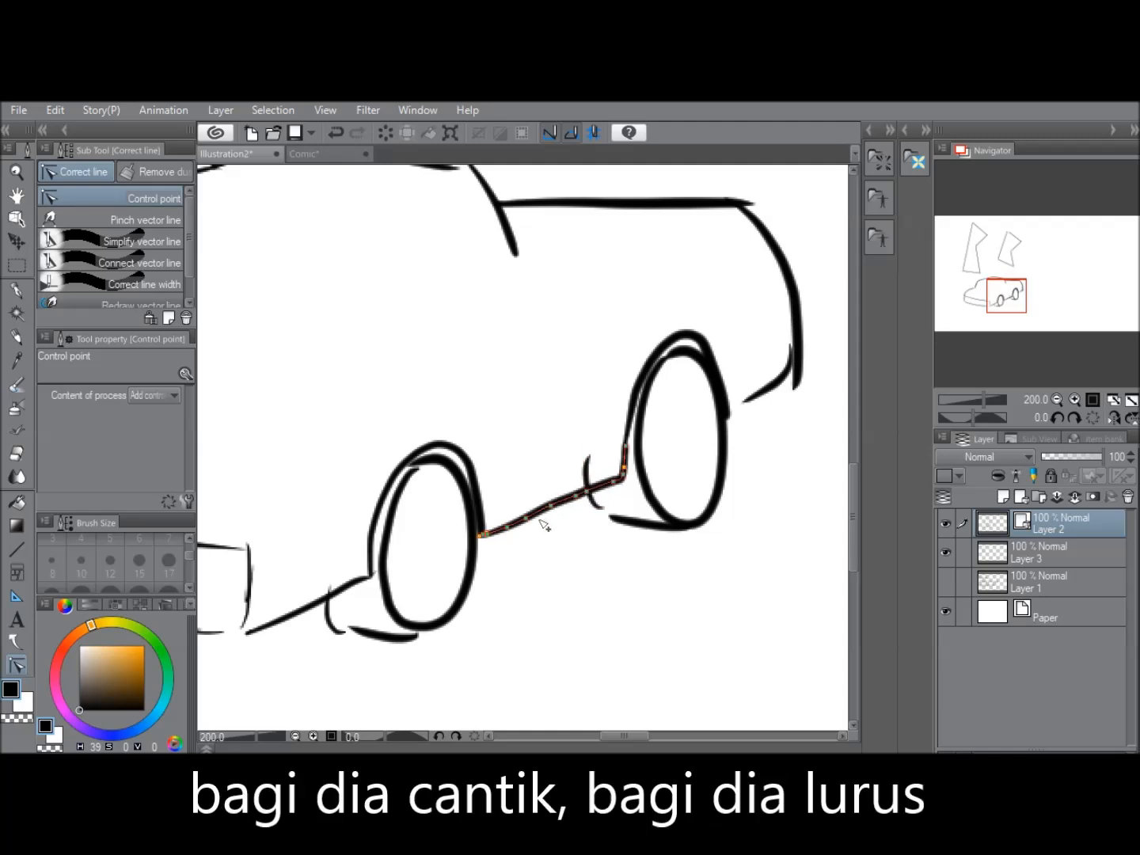
# - Apply Correct line width with Fix width at 4.0 along the lower body, wheels and rear of the pickup
pyautogui.scroll(-1, 194, 264)
pyautogui.click(173, 272)
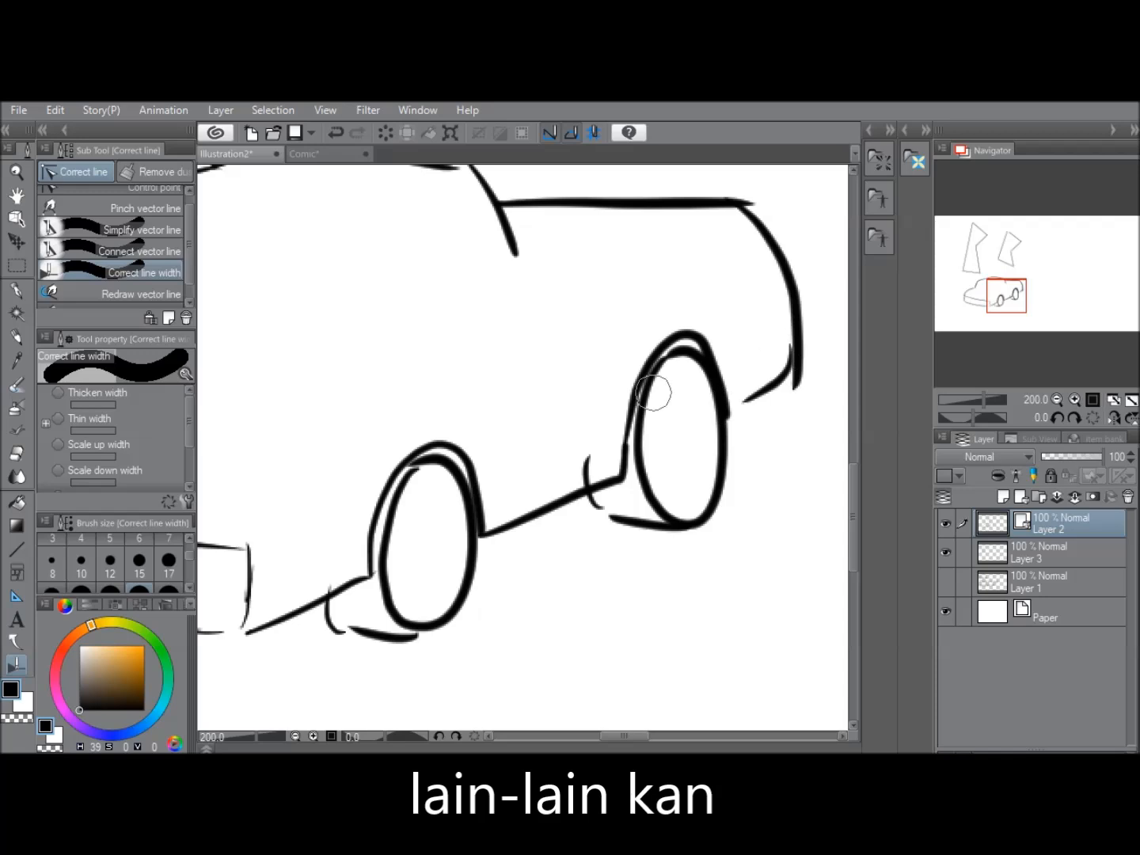
pyautogui.moveTo(189, 412); pyautogui.dragTo(189, 437)
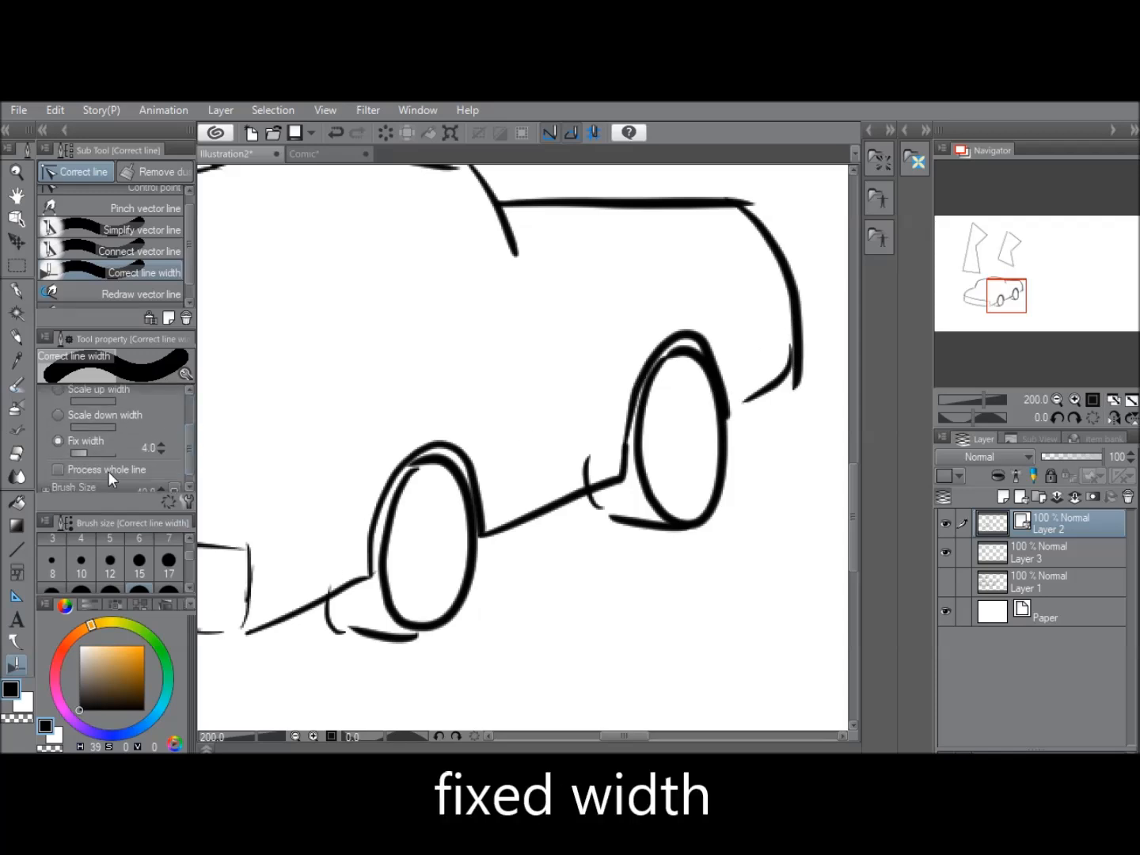
pyautogui.moveTo(246, 629)
pyautogui.mouseDown()
pyautogui.moveTo(363, 578)
pyautogui.moveTo(367, 517)
pyautogui.moveTo(474, 460)
pyautogui.mouseUp()
pyautogui.moveTo(481, 531); pyautogui.dragTo(628, 477)
pyautogui.moveTo(624, 480)
pyautogui.mouseDown()
pyautogui.moveTo(625, 448)
pyautogui.moveTo(733, 420)
pyautogui.moveTo(792, 368)
pyautogui.moveTo(680, 218)
pyautogui.mouseUp()
pyautogui.click(1058, 399)
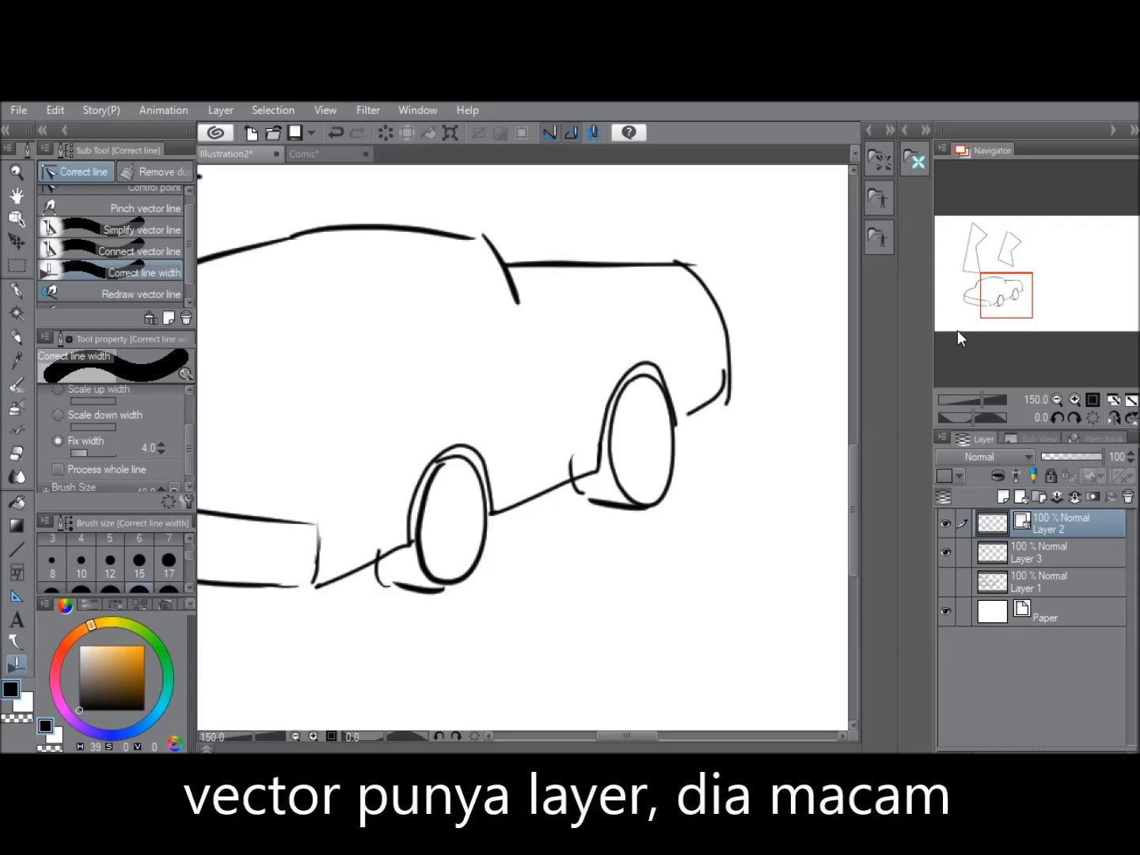
pyautogui.moveTo(1010, 292); pyautogui.dragTo(997, 292)
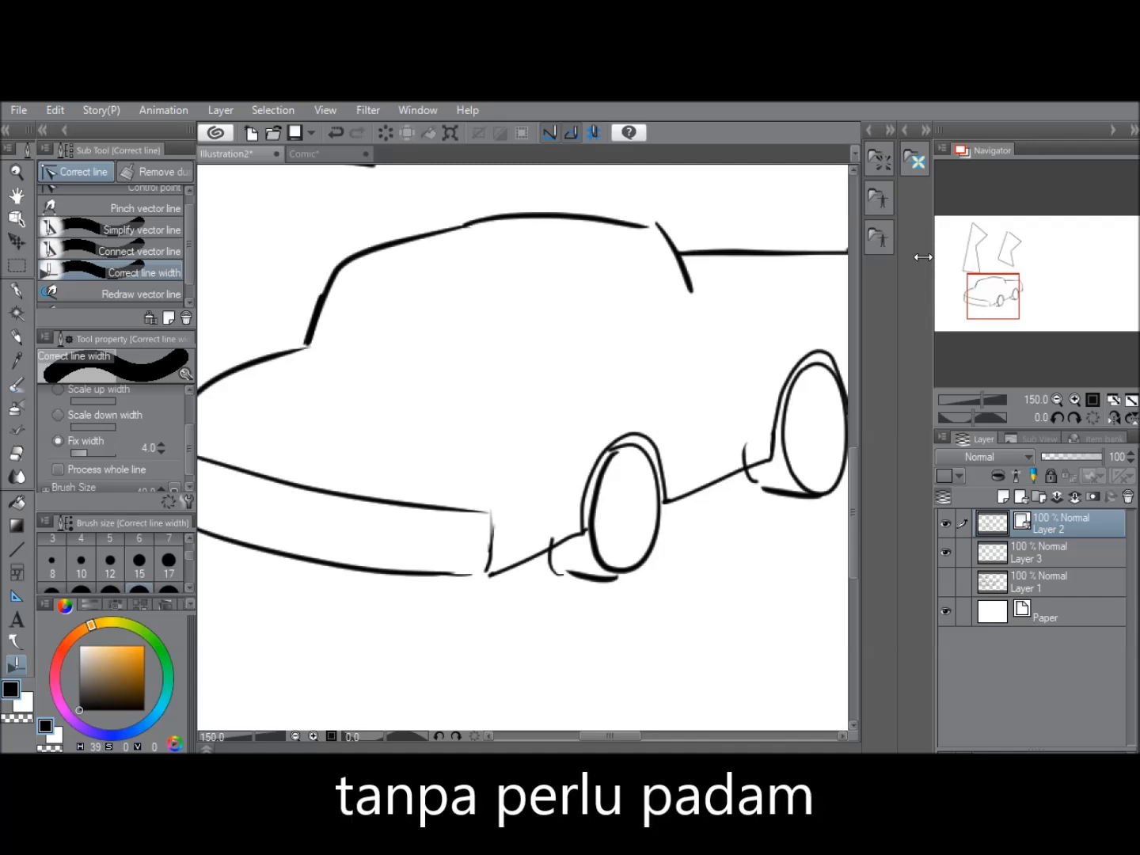
pyautogui.click(1057, 399)
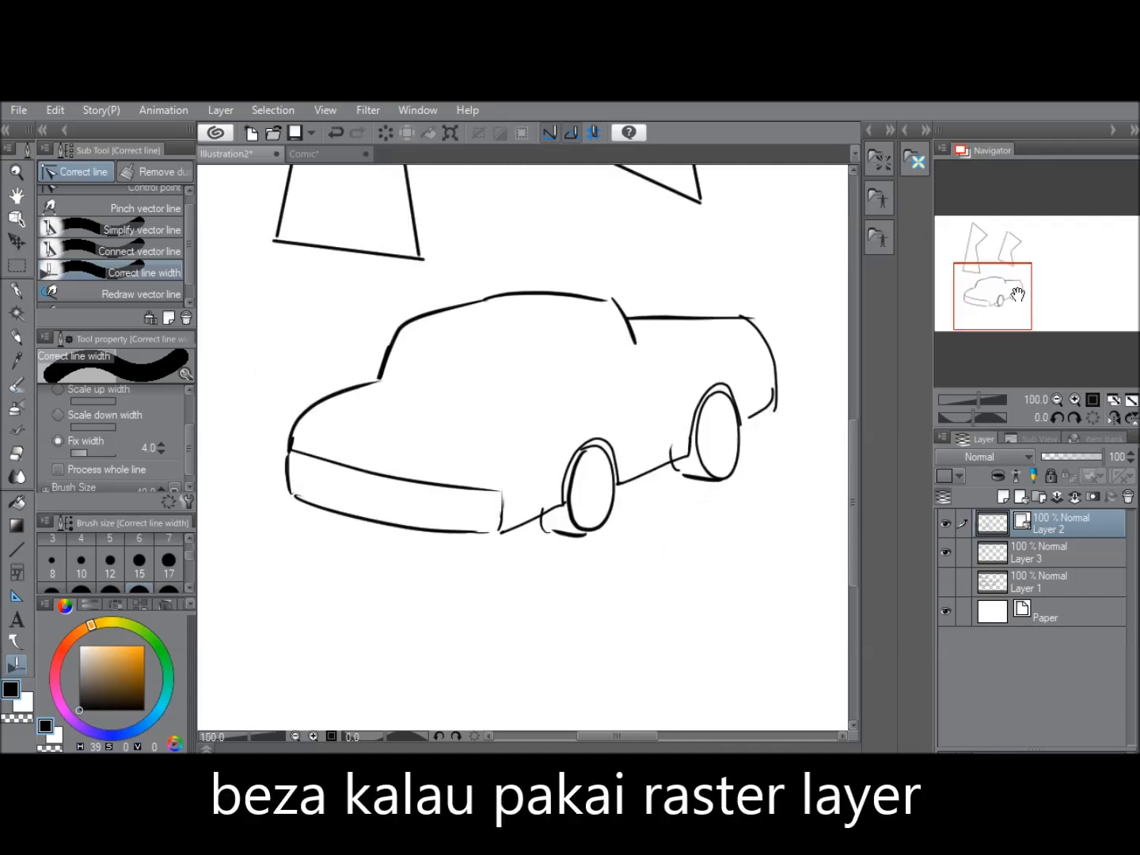
pyautogui.moveTo(1018, 293); pyautogui.dragTo(951, 255)
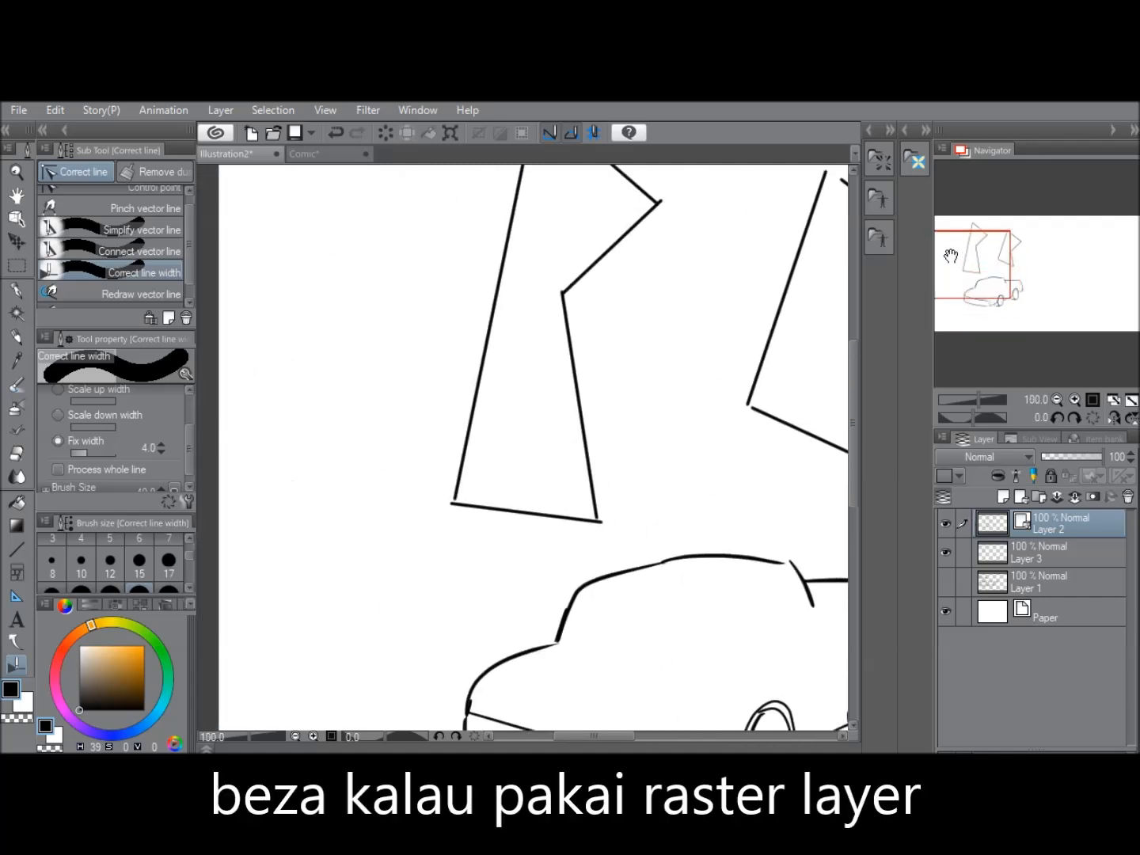
pyautogui.click(1075, 400)
pyautogui.moveTo(979, 271); pyautogui.dragTo(985, 295)
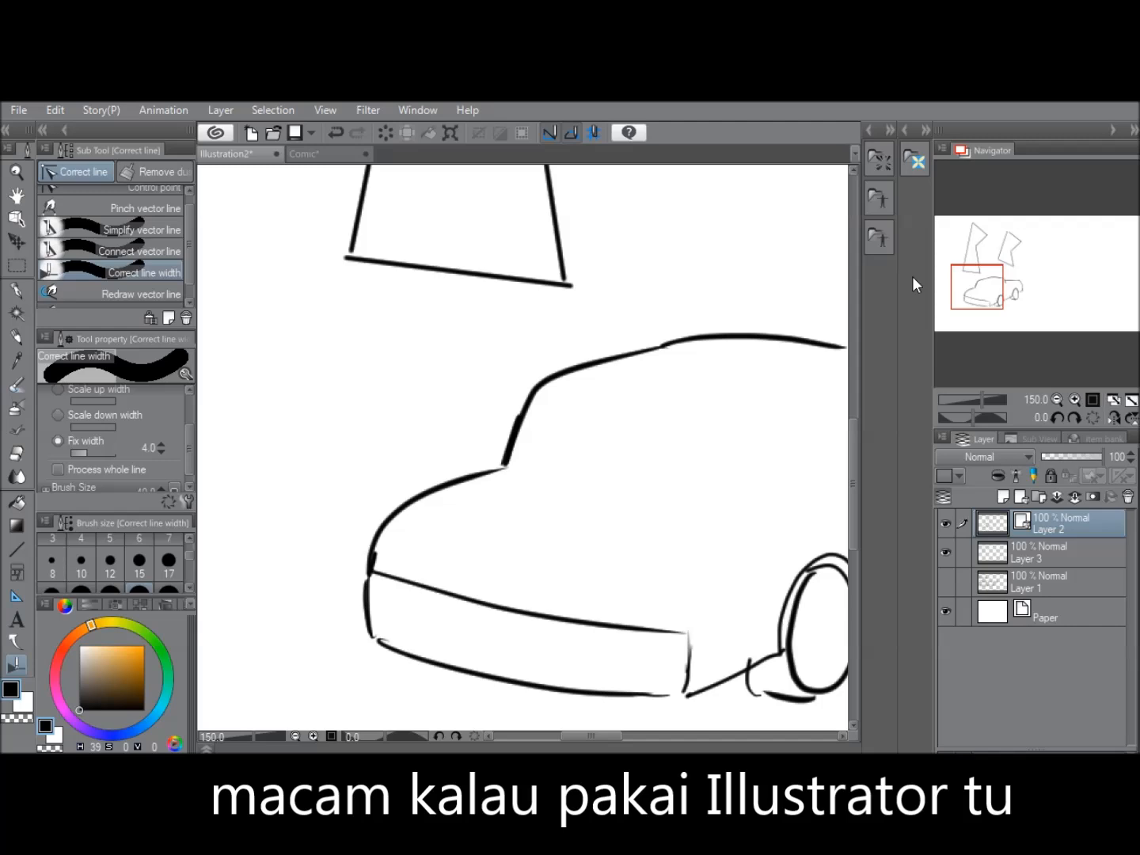
pyautogui.hotkey('ctrl', '-')
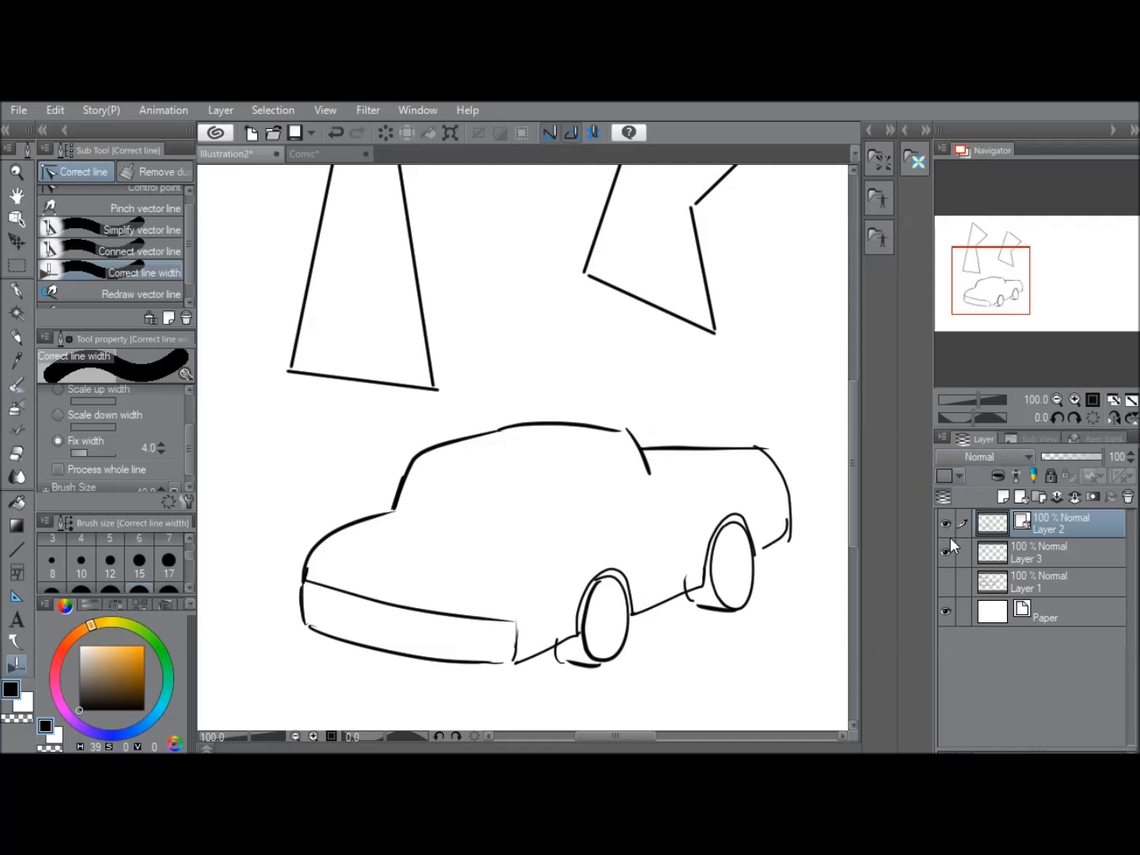
# - Hide vector Layer 2 and raster Layer 3
pyautogui.moveTo(950, 528); pyautogui.dragTo(943, 542)
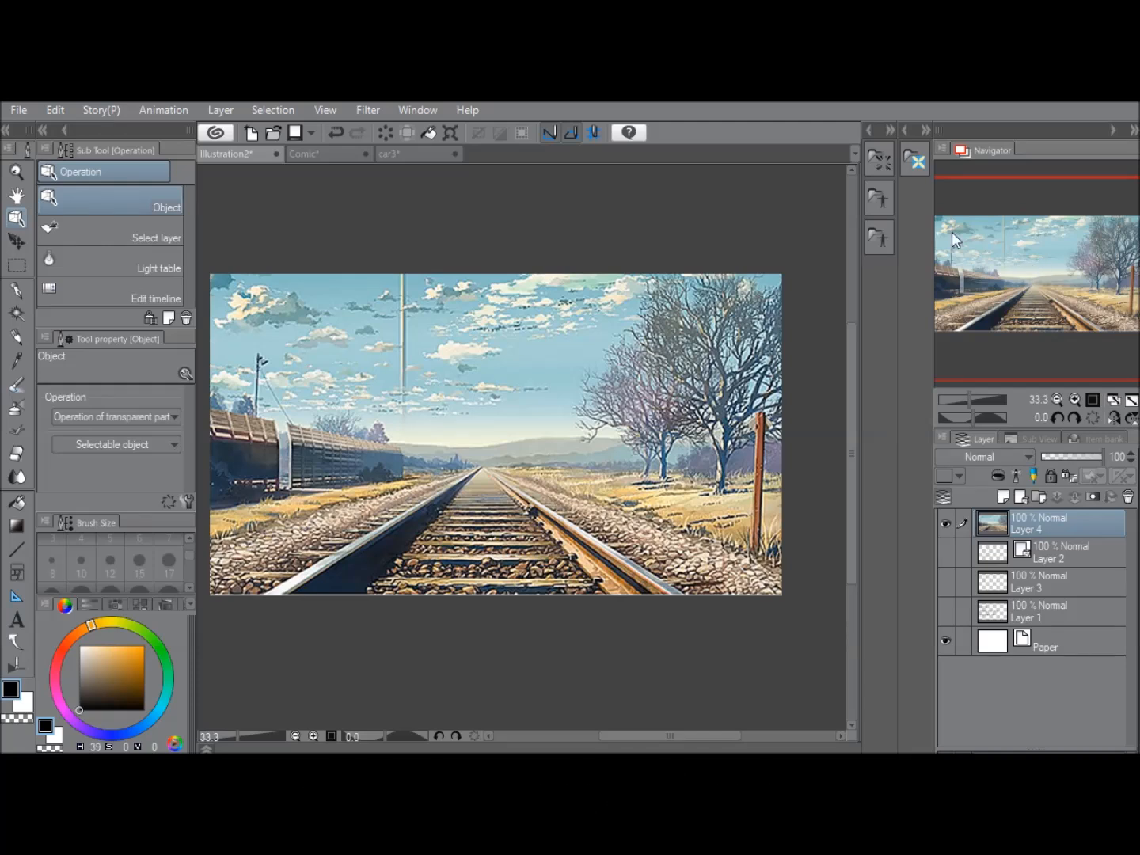
pyautogui.moveTo(992, 299); pyautogui.dragTo(966, 301)
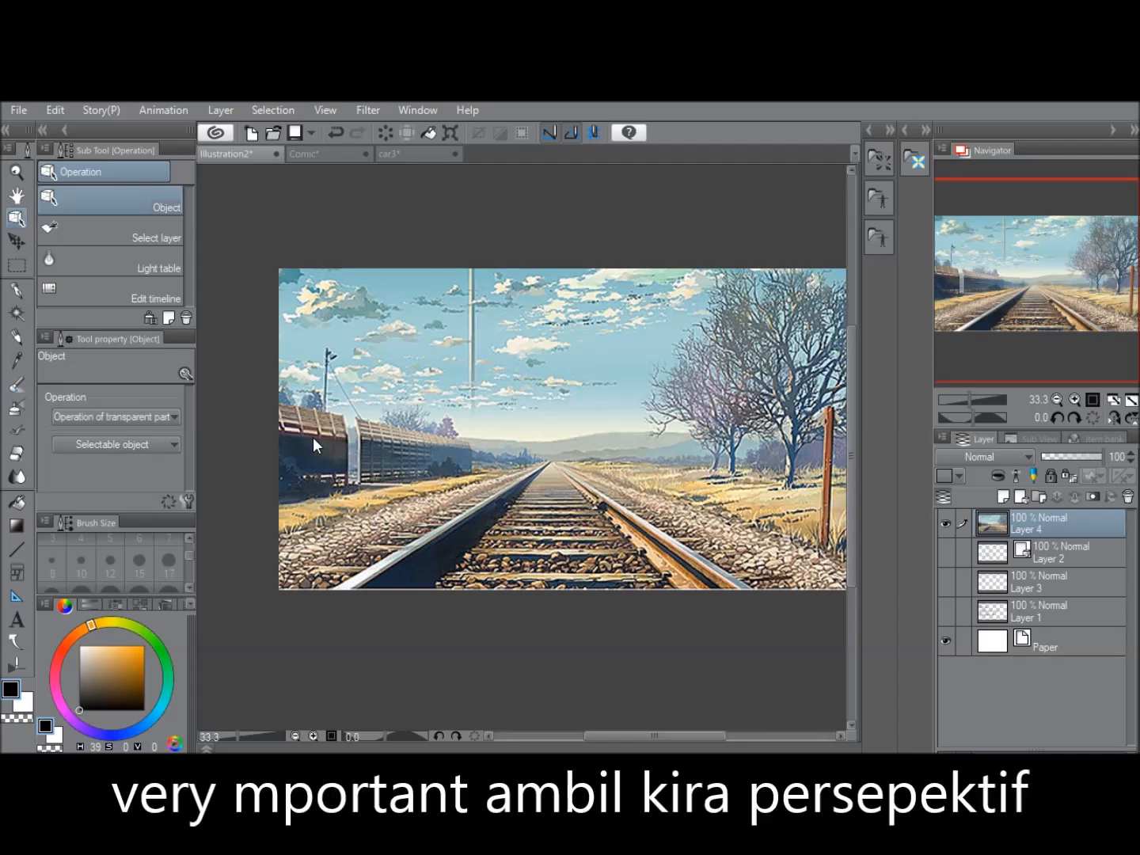
pyautogui.moveTo(696, 402); pyautogui.dragTo(699, 407)
pyautogui.hotkey('ctrl', 'z')
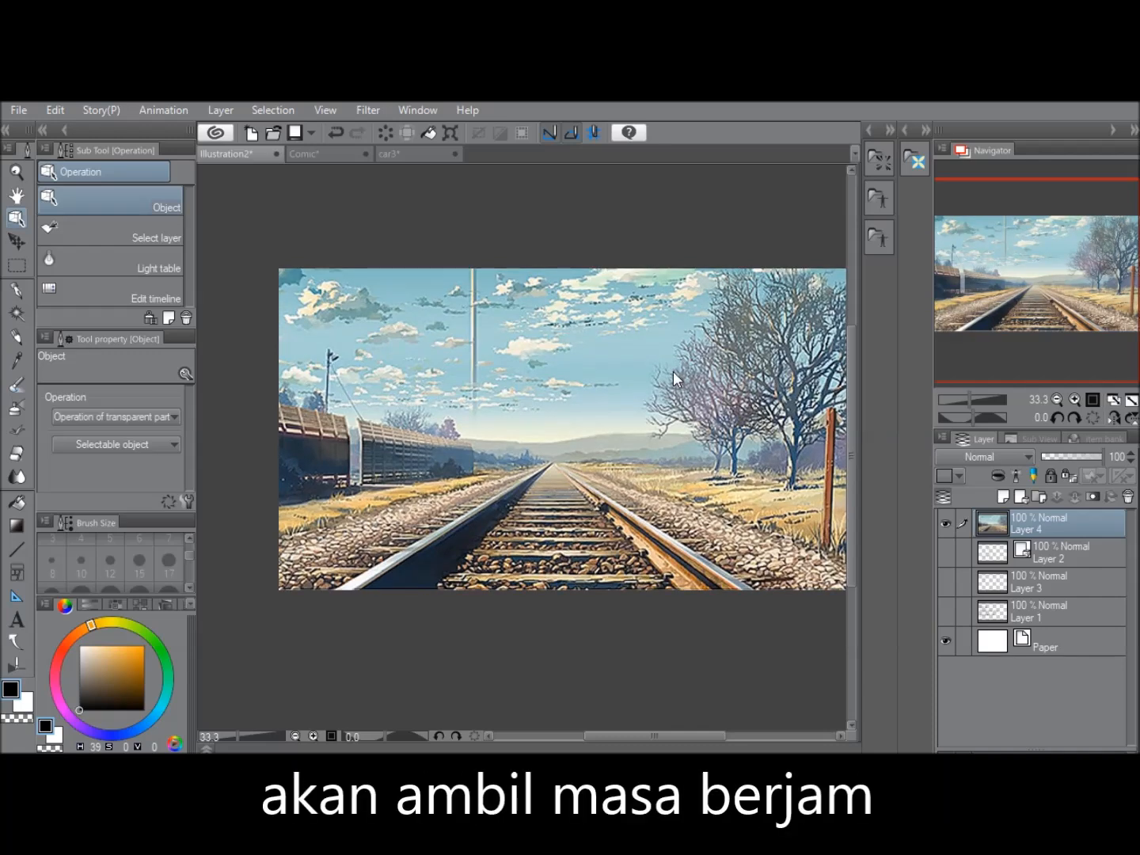
pyautogui.click(1035, 277)
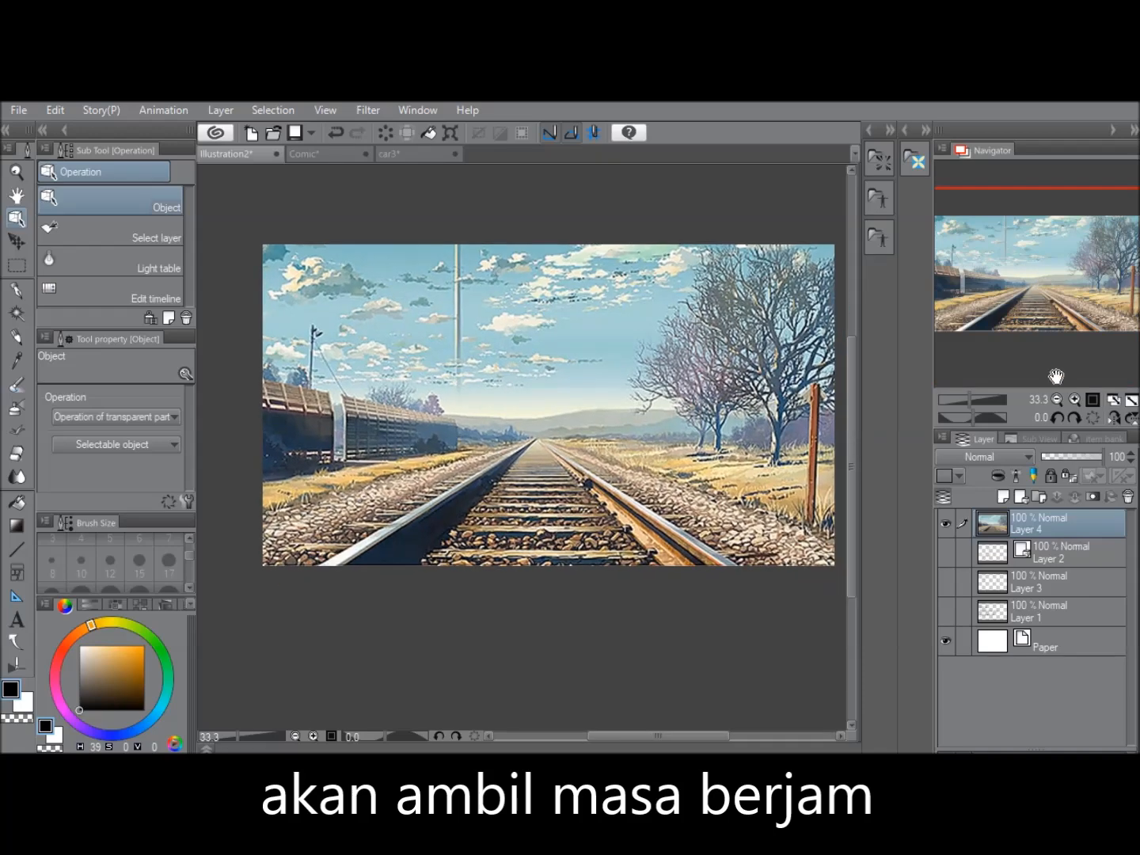
pyautogui.click(1056, 400)
pyautogui.click(1074, 400)
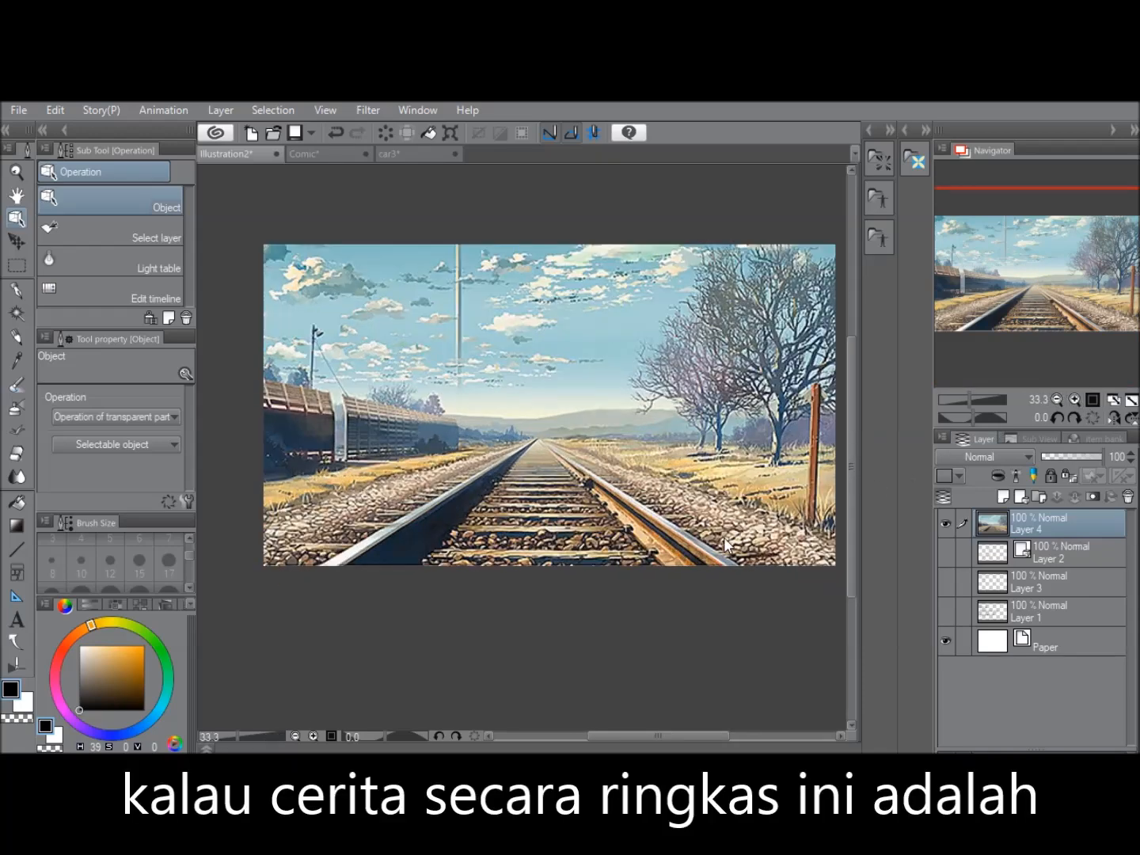
# - Add a raster layer above the railway image, lower the image layer's opacity to 39%, and make Layer 5 active for the G-pen
pyautogui.click(16, 289)
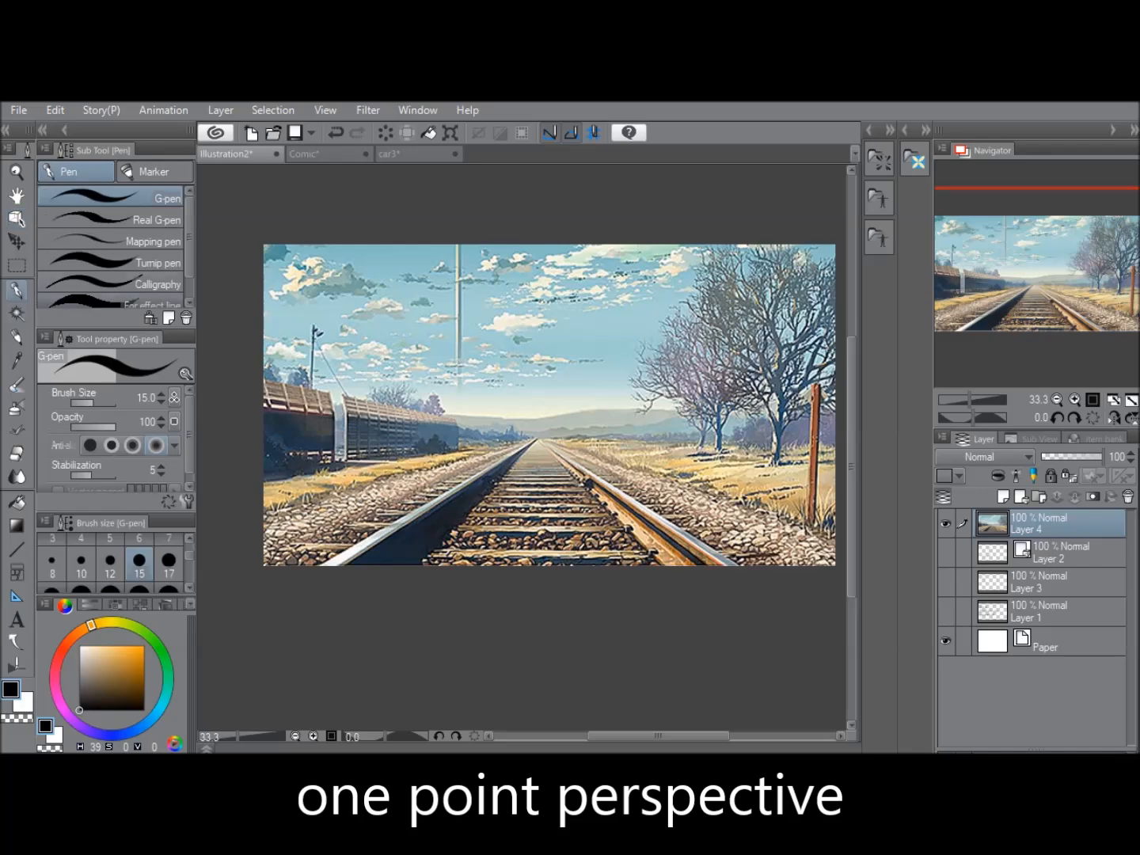
pyautogui.rightClick(1062, 523)
pyautogui.click(973, 295)
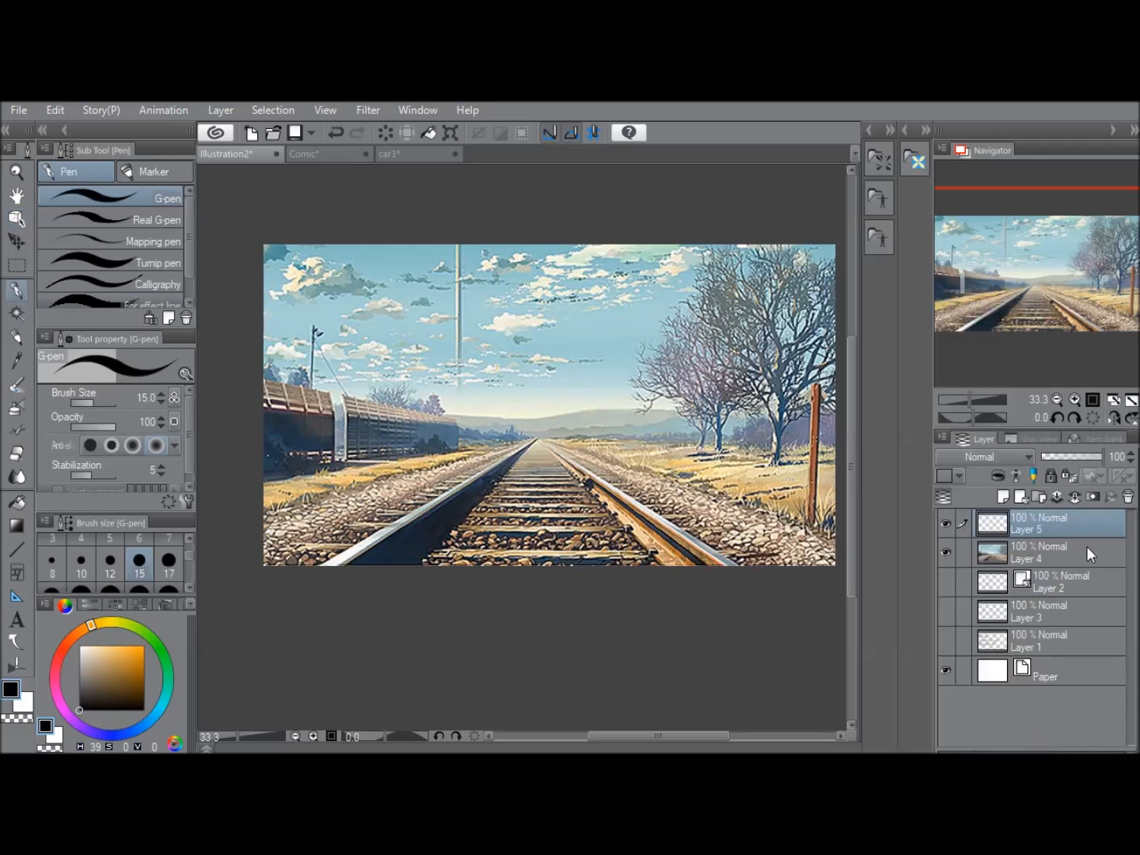
pyautogui.click(1067, 452)
pyautogui.click(1044, 523)
# - Sketch freehand lines radiating in all directions from the point where the rails meet, using the G-pen
pyautogui.moveTo(397, 523); pyautogui.dragTo(529, 441)
pyautogui.moveTo(380, 565); pyautogui.dragTo(514, 460)
pyautogui.moveTo(286, 482); pyautogui.dragTo(526, 445)
pyautogui.moveTo(297, 410); pyautogui.dragTo(524, 444)
pyautogui.moveTo(310, 296)
pyautogui.mouseDown()
pyautogui.moveTo(529, 439)
pyautogui.moveTo(475, 275)
pyautogui.mouseUp()
pyautogui.moveTo(529, 436)
pyautogui.mouseDown()
pyautogui.moveTo(658, 565)
pyautogui.moveTo(766, 527)
pyautogui.moveTo(808, 438)
pyautogui.moveTo(762, 328)
pyautogui.moveTo(627, 262)
pyautogui.mouseUp()
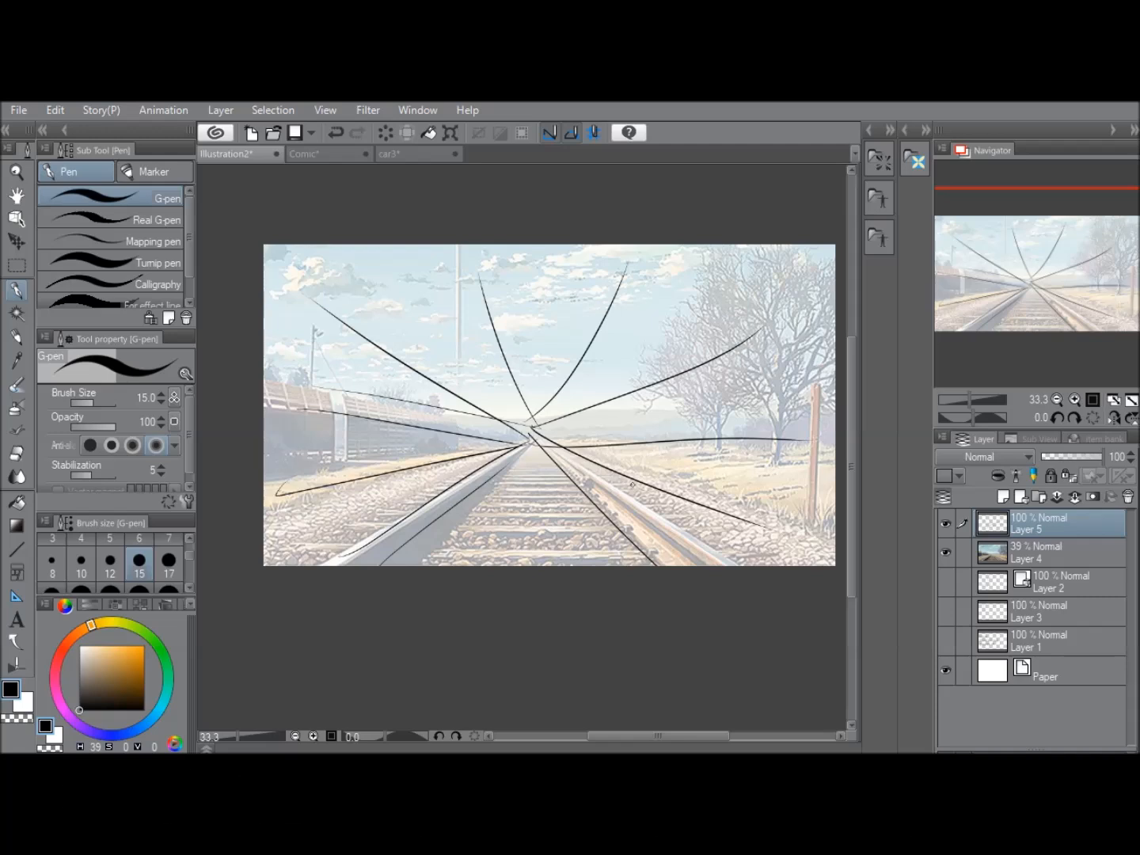
# - Undo all the freehand radiating lines on Layer 5
pyautogui.hotkey('ctrl', 'z')
pyautogui.hotkey('ctrl', 'z')
pyautogui.hotkey('ctrl', 'z')
pyautogui.hotkey('ctrl', 'z')
pyautogui.hotkey('ctrl', 'z')
pyautogui.hotkey('ctrl', 'z')
pyautogui.hotkey('ctrl', 'z')
pyautogui.hotkey('ctrl', 'z')
pyautogui.hotkey('ctrl', 'z')
pyautogui.hotkey('ctrl', 'z')
pyautogui.hotkey('ctrl', 'z')
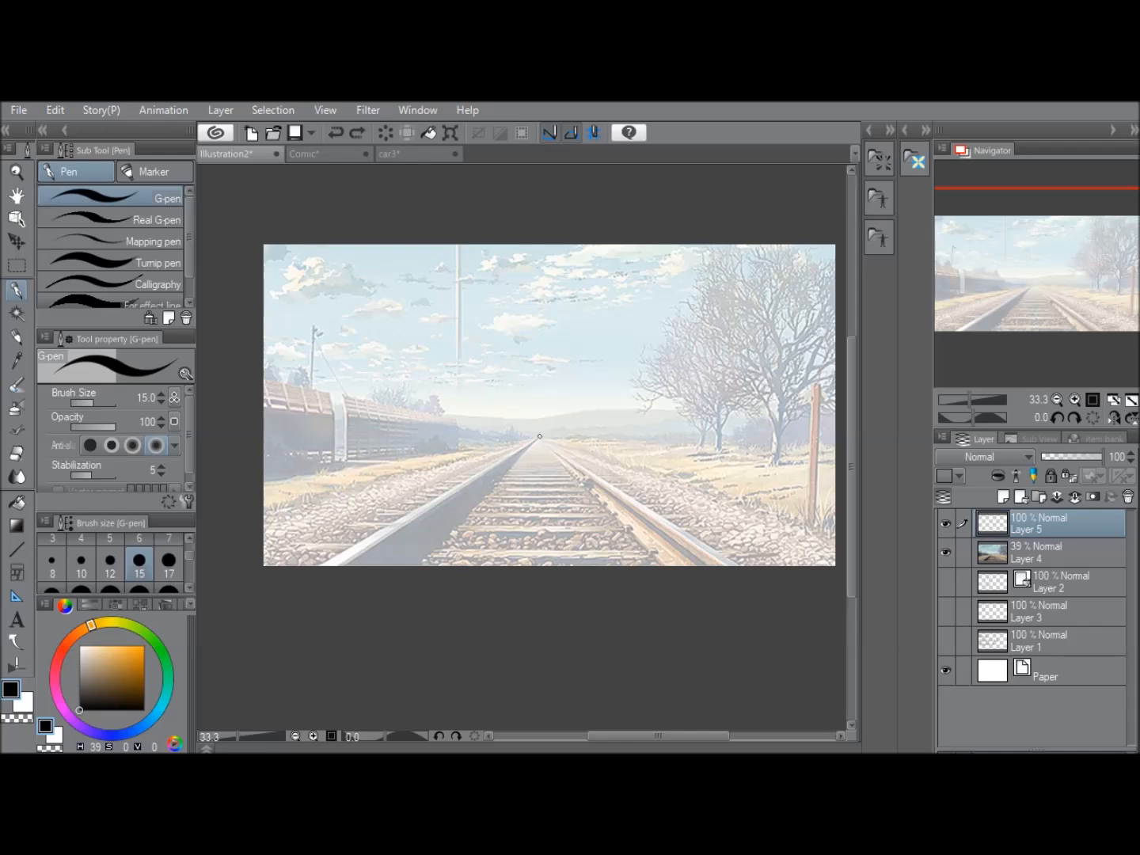
# - Sketch a second set of freehand perspective lines along the rails, train, ground and sky from the rails' meeting point
pyautogui.moveTo(316, 572)
pyautogui.mouseDown()
pyautogui.moveTo(541, 427)
pyautogui.moveTo(370, 567)
pyautogui.mouseUp()
pyautogui.moveTo(539, 454)
pyautogui.mouseDown()
pyautogui.moveTo(653, 570)
pyautogui.moveTo(833, 566)
pyautogui.moveTo(258, 504)
pyautogui.moveTo(594, 458)
pyautogui.moveTo(264, 393)
pyautogui.moveTo(293, 290)
pyautogui.mouseUp()
pyautogui.moveTo(545, 424)
pyautogui.mouseDown()
pyautogui.moveTo(466, 282)
pyautogui.moveTo(645, 260)
pyautogui.moveTo(781, 306)
pyautogui.moveTo(834, 457)
pyautogui.mouseUp()
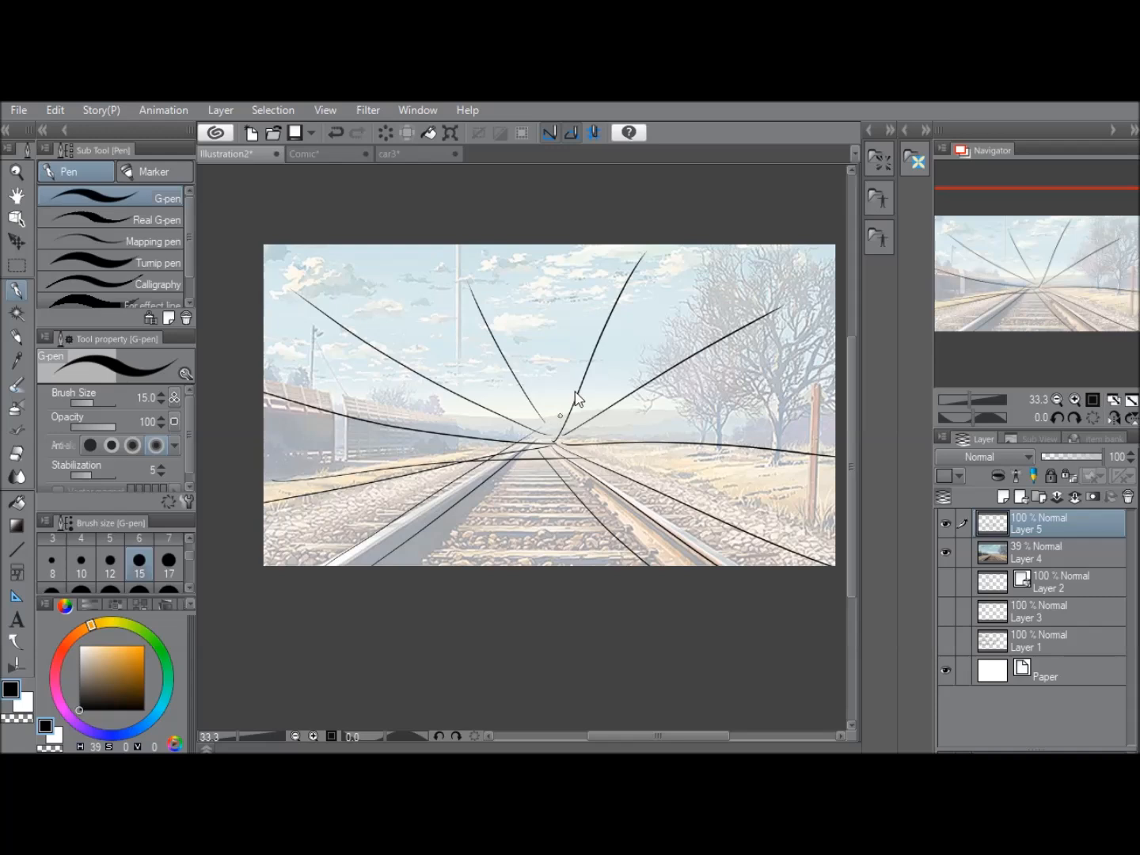
# - Undo the whole second set of freehand perspective lines
pyautogui.hotkey('ctrl', 'z')
pyautogui.hotkey('ctrl', 'z')
pyautogui.hotkey('ctrl', 'z')
pyautogui.hotkey('ctrl', 'z')
pyautogui.hotkey('ctrl', 'z')
pyautogui.hotkey('ctrl', 'z')
pyautogui.hotkey('ctrl', 'z')
pyautogui.hotkey('ctrl', 'z')
pyautogui.hotkey('ctrl', 'z')
pyautogui.hotkey('ctrl', 'z')
pyautogui.hotkey('ctrl', 'z')
# - Choose the Perspective ruler with its process set to add a vanishing point, and make the Paper layer active
pyautogui.click(16, 596)
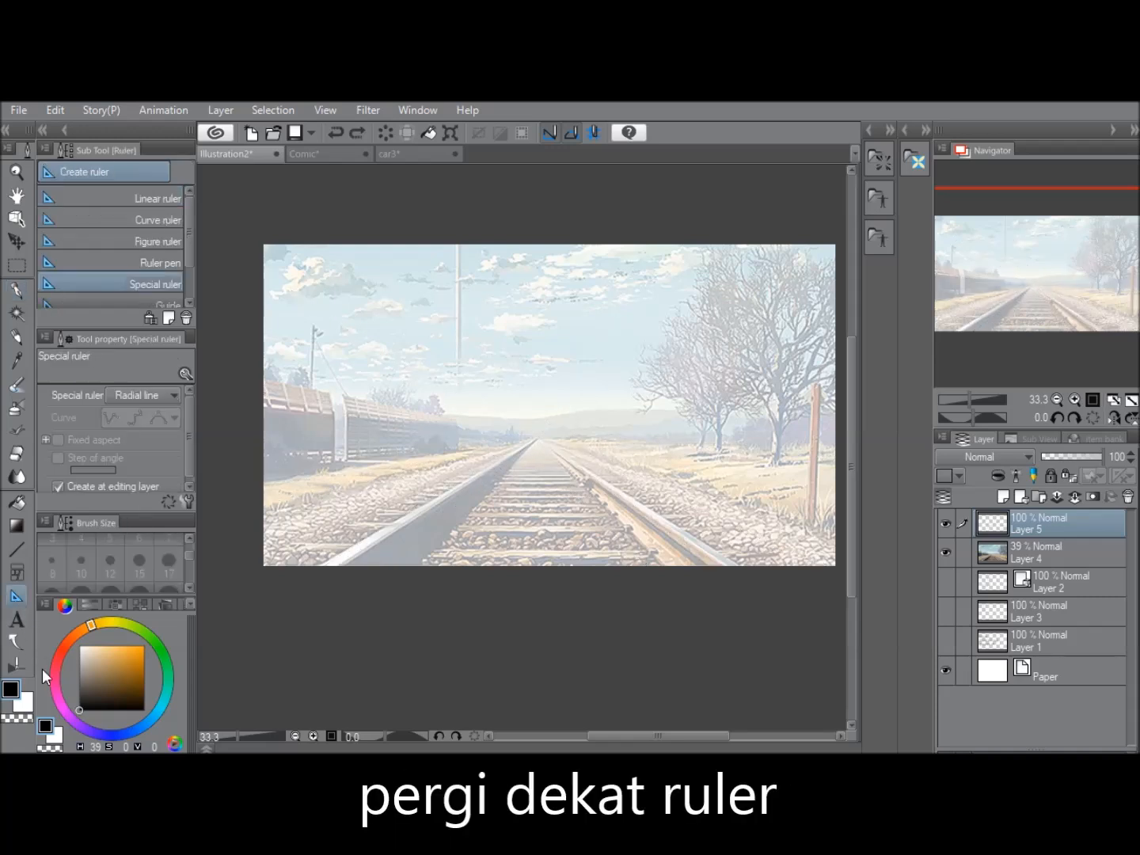
pyautogui.scroll(-2, 189, 257)
pyautogui.click(175, 277)
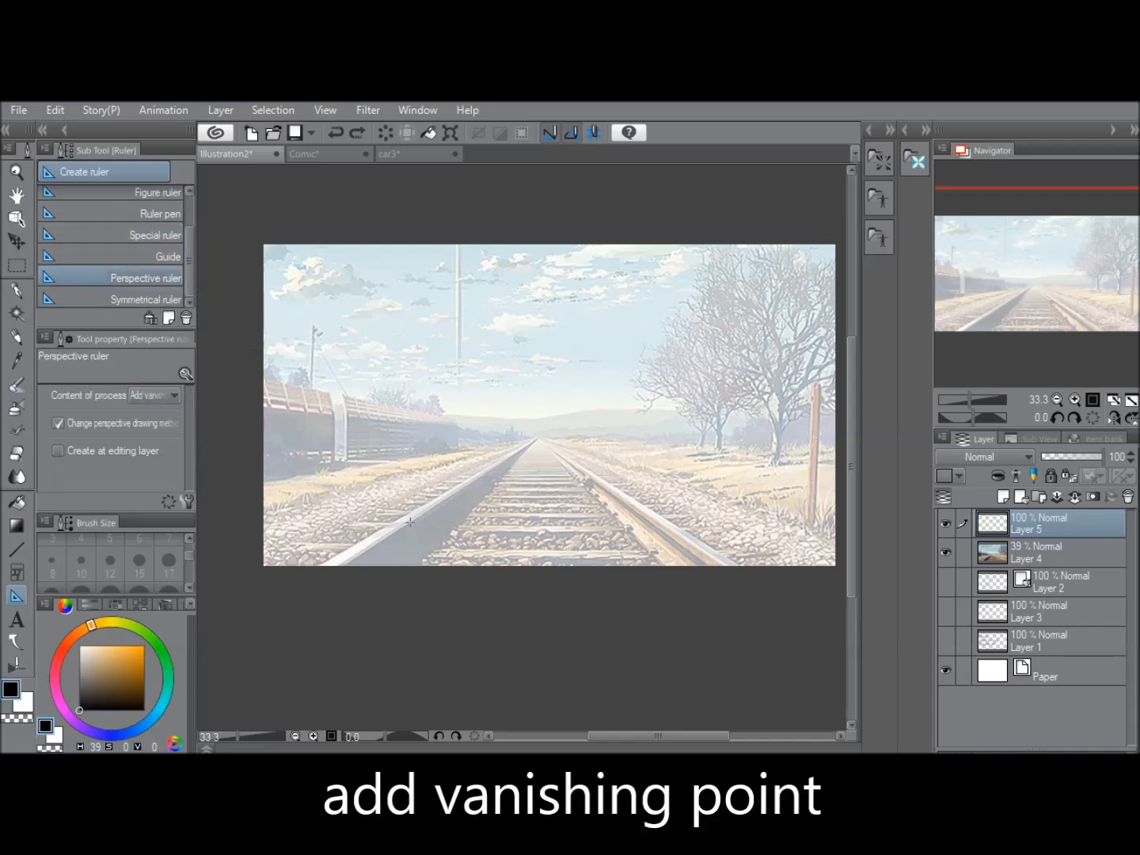
pyautogui.click(1075, 401)
pyautogui.moveTo(1029, 297); pyautogui.dragTo(967, 217)
pyautogui.moveTo(1018, 262); pyautogui.dragTo(1009, 263)
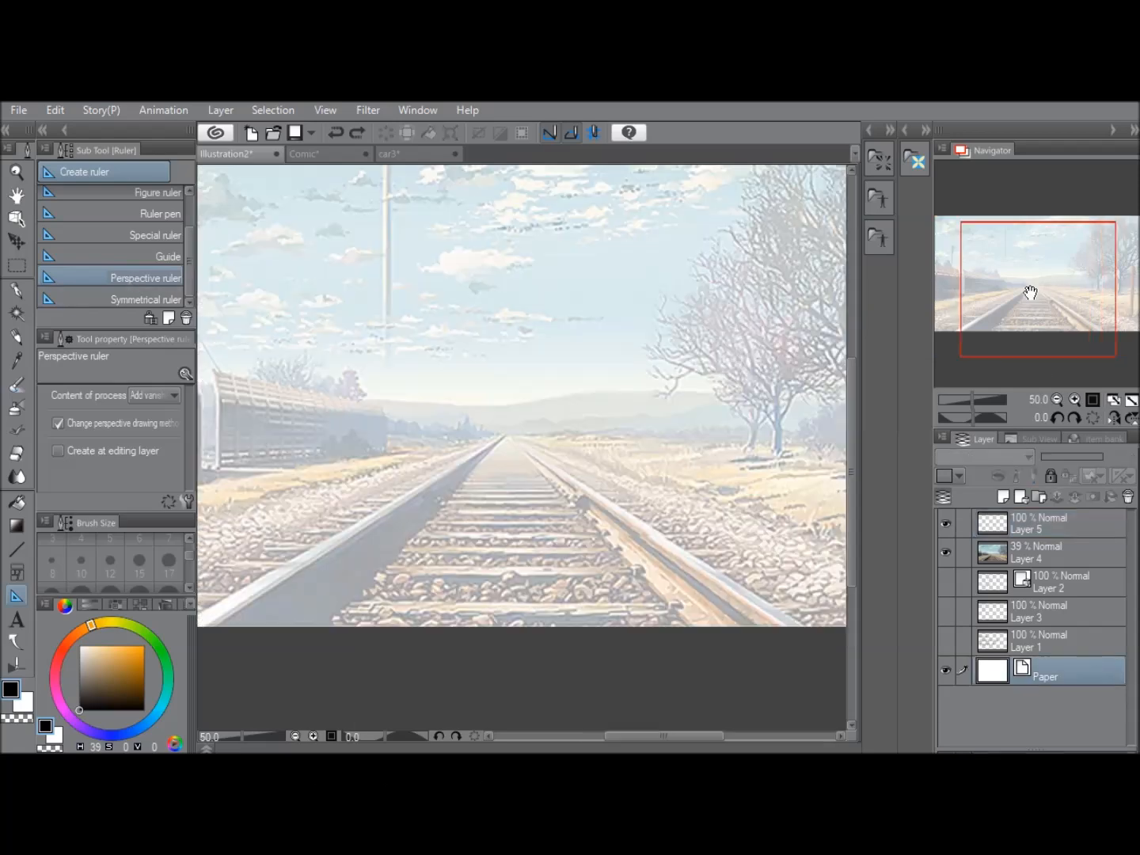
pyautogui.scroll(-1, 722, 538)
# - Try to place a vanishing point by tracing guides along the right and left rails, and undo the ruler
pyautogui.moveTo(730, 539)
pyautogui.mouseDown()
pyautogui.moveTo(595, 332)
pyautogui.moveTo(441, 247)
pyautogui.moveTo(506, 365)
pyautogui.moveTo(472, 375)
pyautogui.mouseUp()
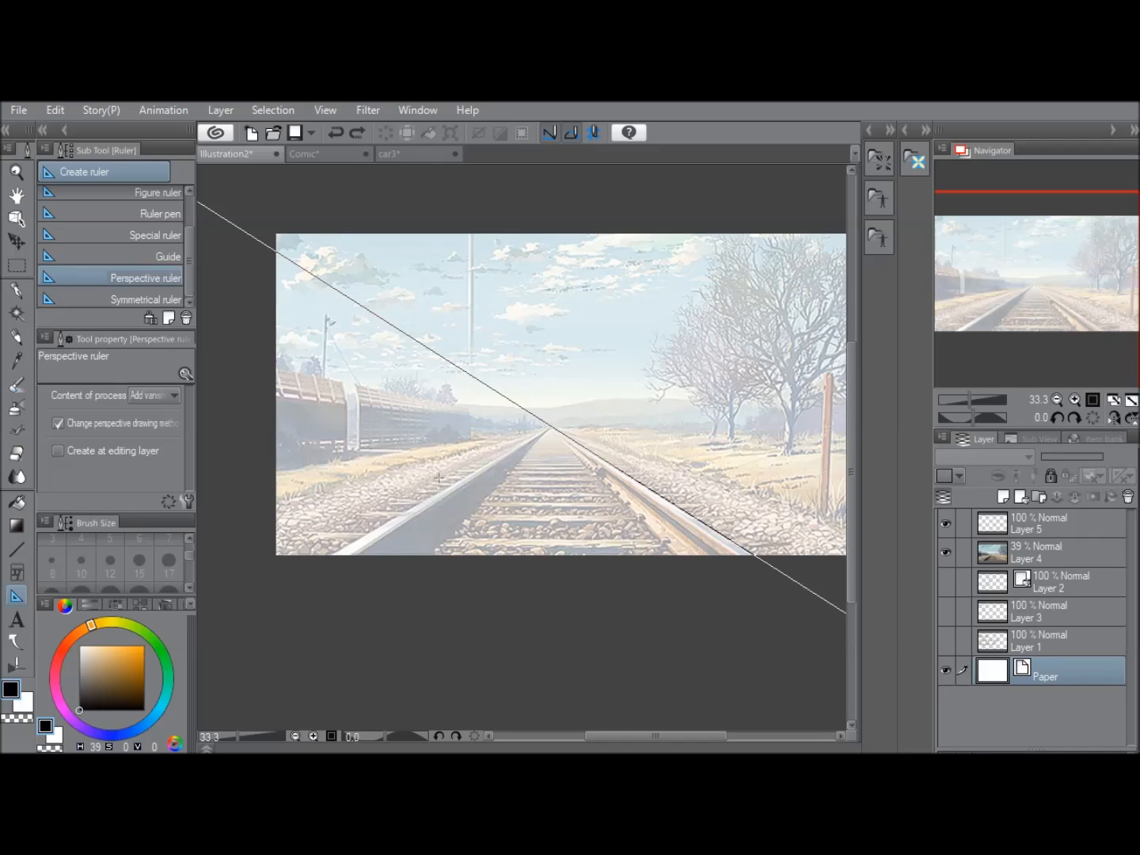
pyautogui.moveTo(396, 517); pyautogui.dragTo(649, 363)
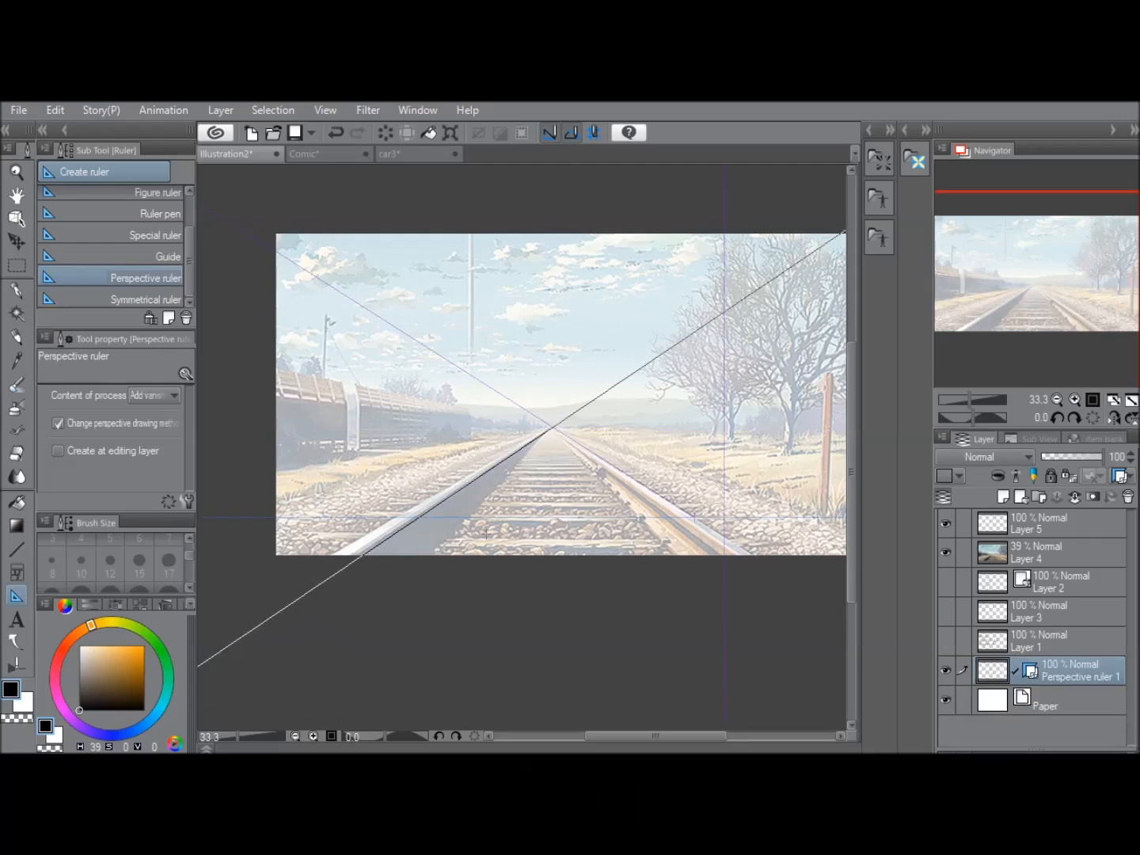
pyautogui.moveTo(557, 426); pyautogui.dragTo(556, 426)
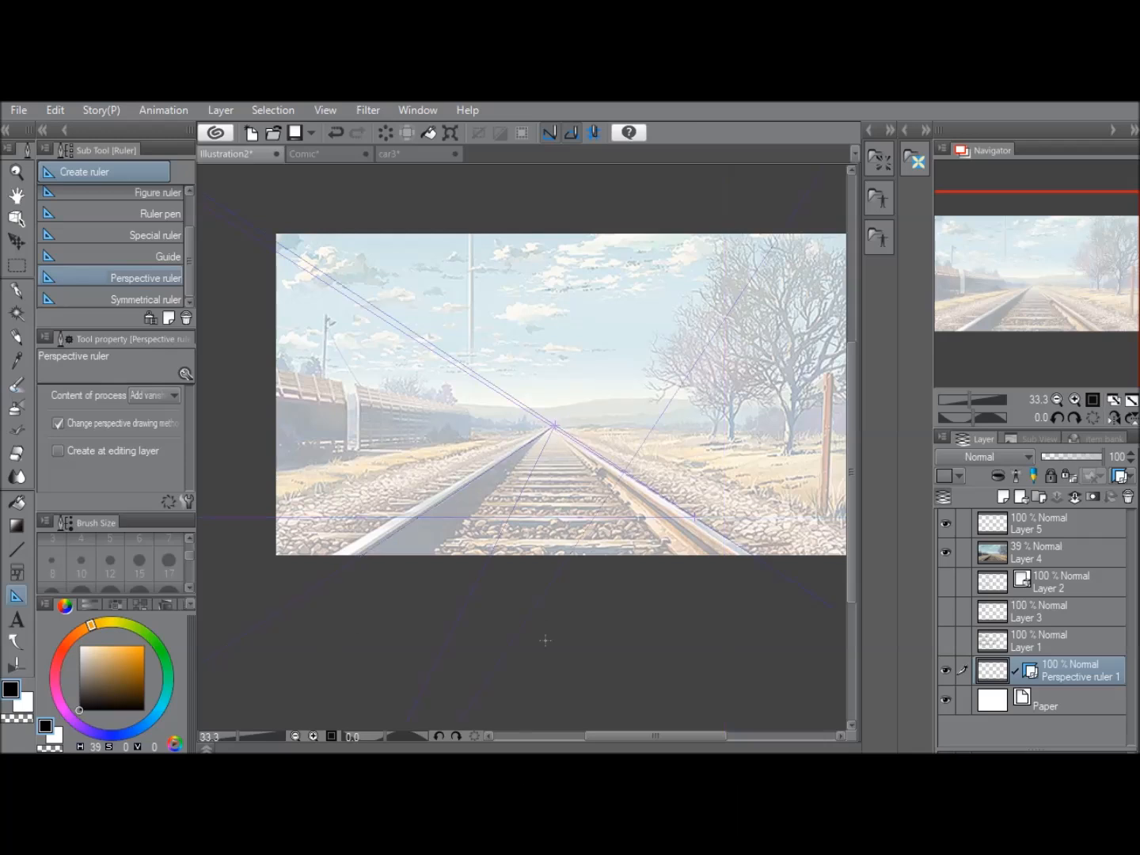
pyautogui.hotkey('ctrl', 'z')
# - Create the perspective ruler's vanishing point by tracing one guide along the left rail and one along the right rail
pyautogui.moveTo(348, 544); pyautogui.dragTo(704, 334)
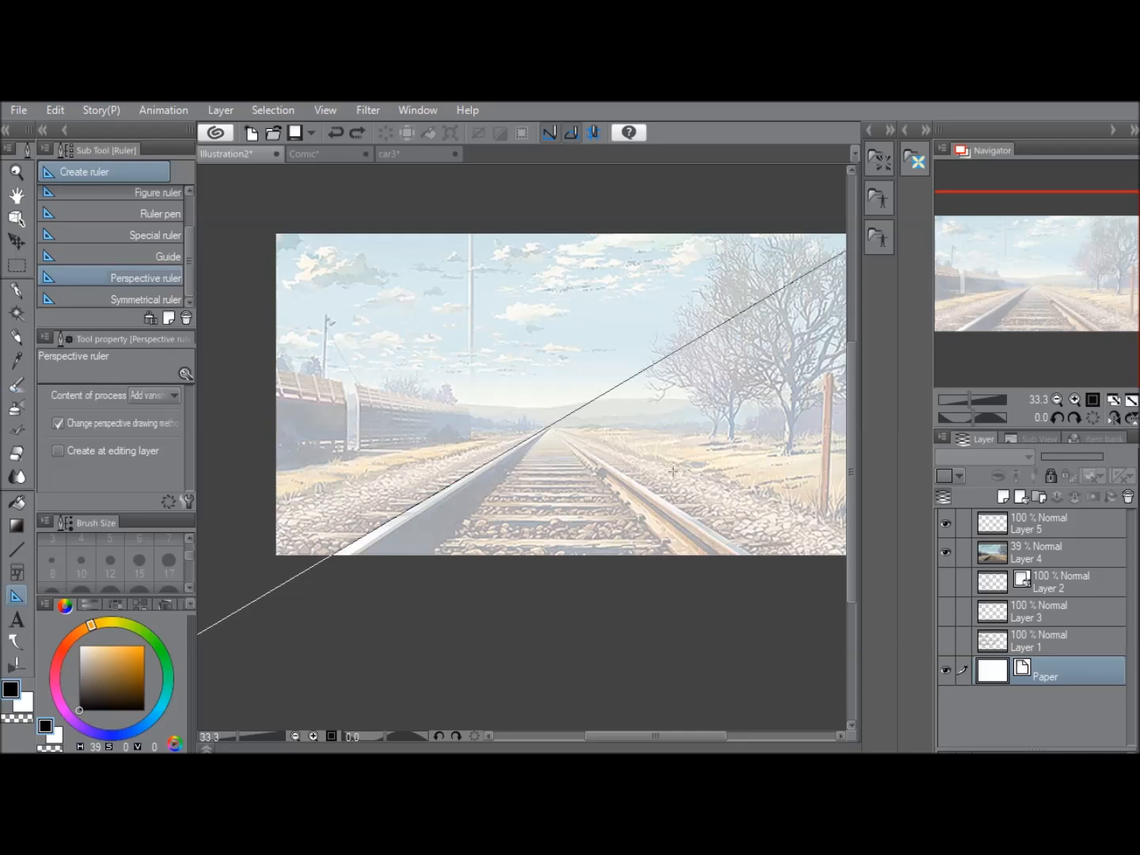
pyautogui.moveTo(701, 520); pyautogui.dragTo(464, 373)
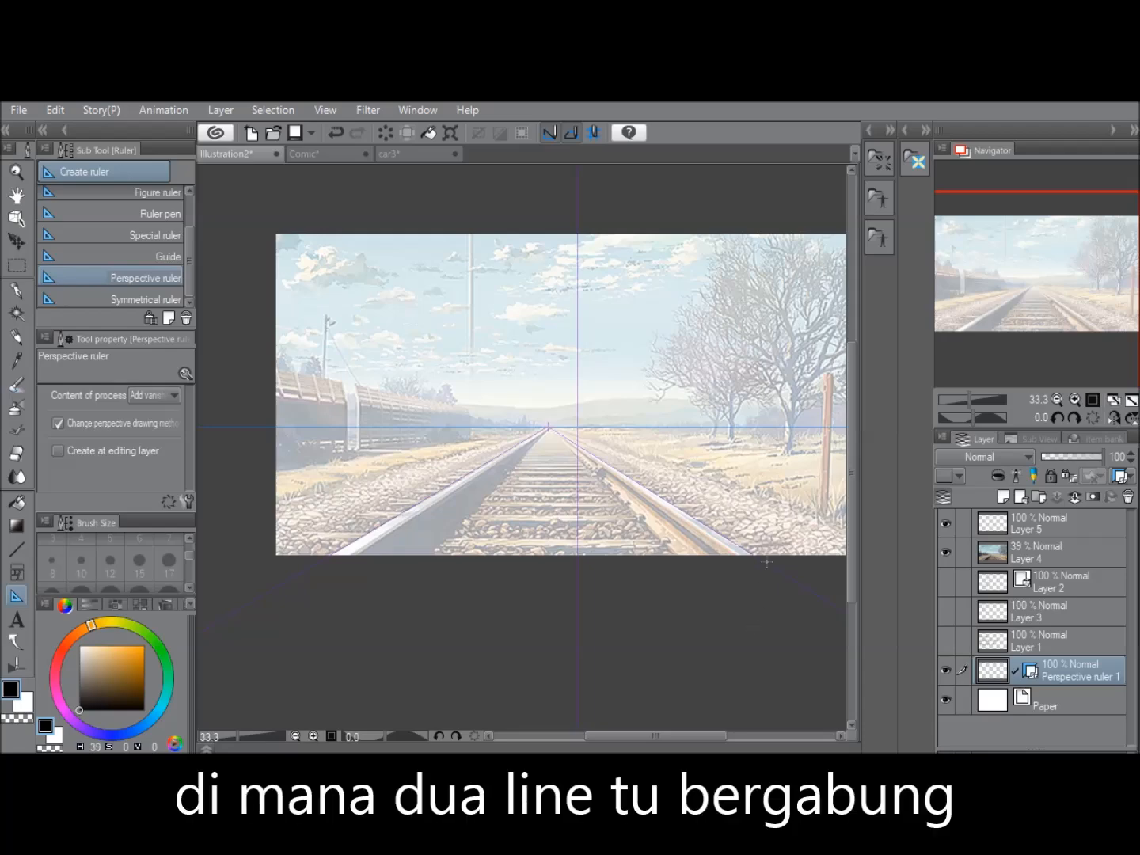
# - Select the perspective ruler with the Object tool and try moving its vanishing point around the rails' meeting point
pyautogui.press('o')
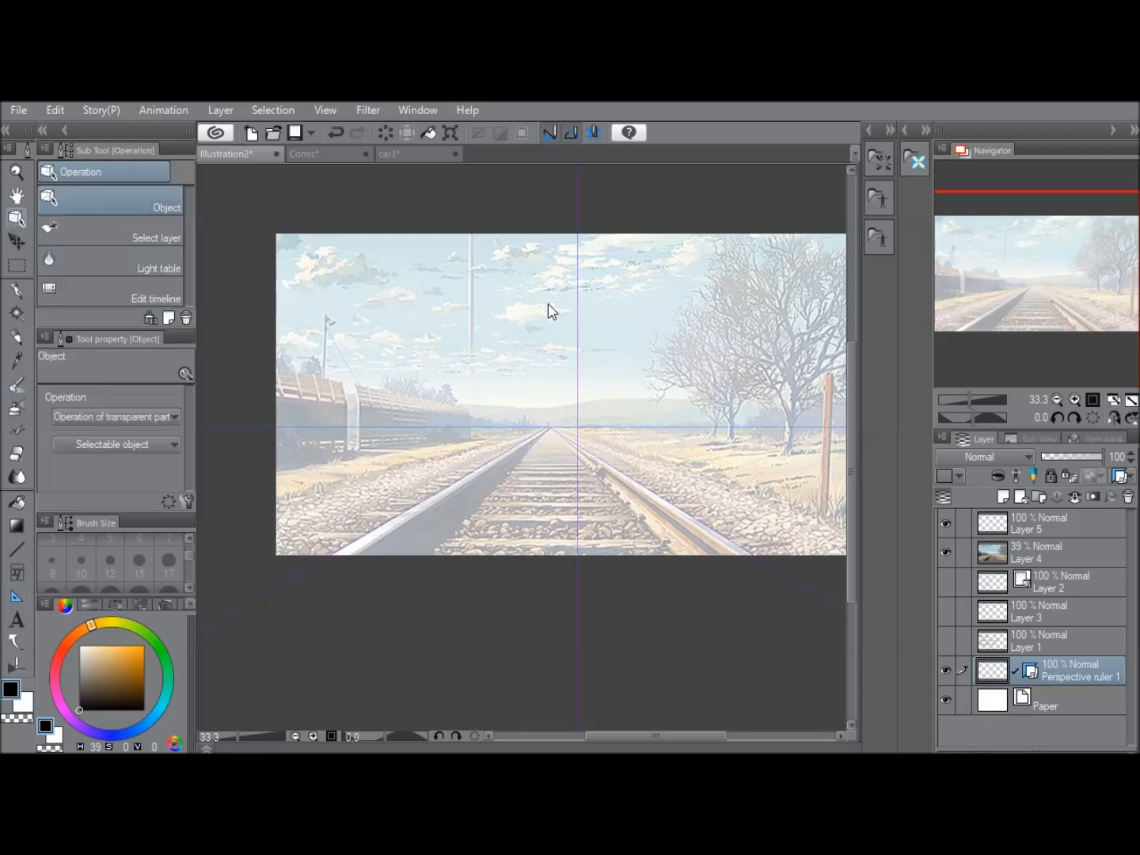
pyautogui.click(1074, 399)
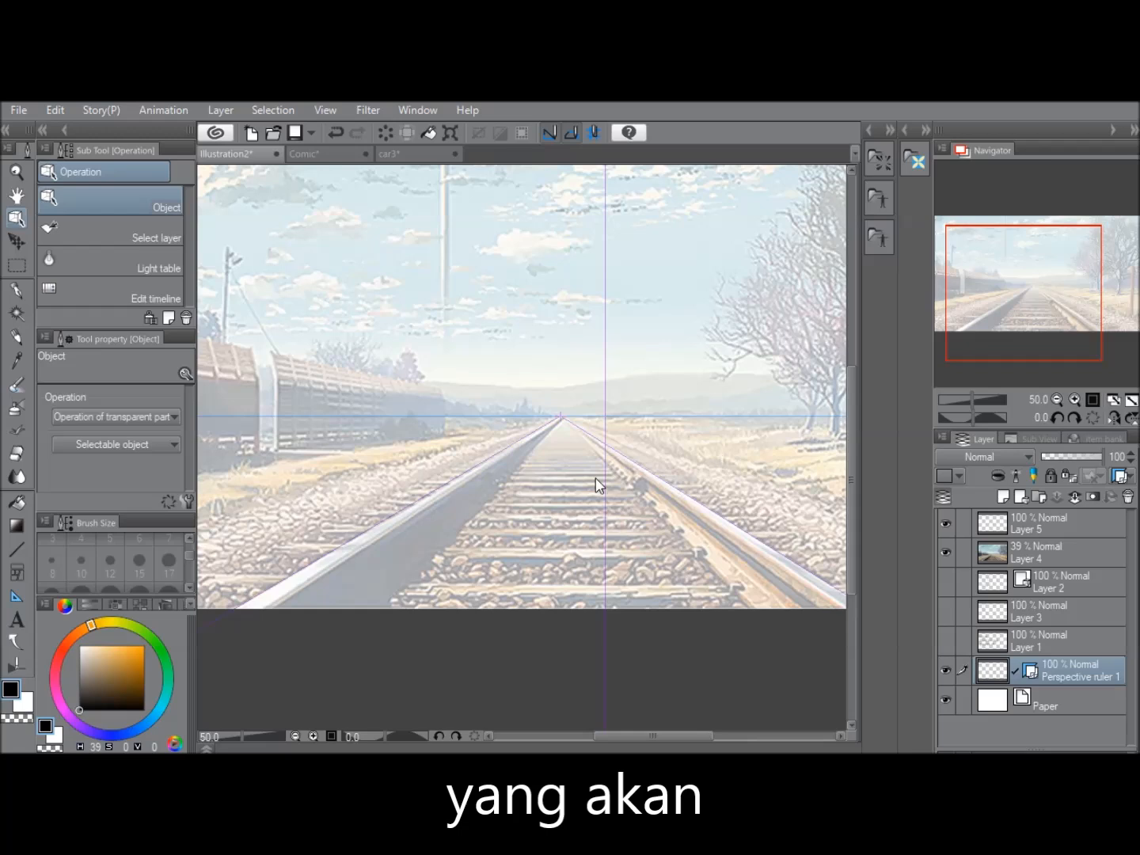
pyautogui.click(560, 419)
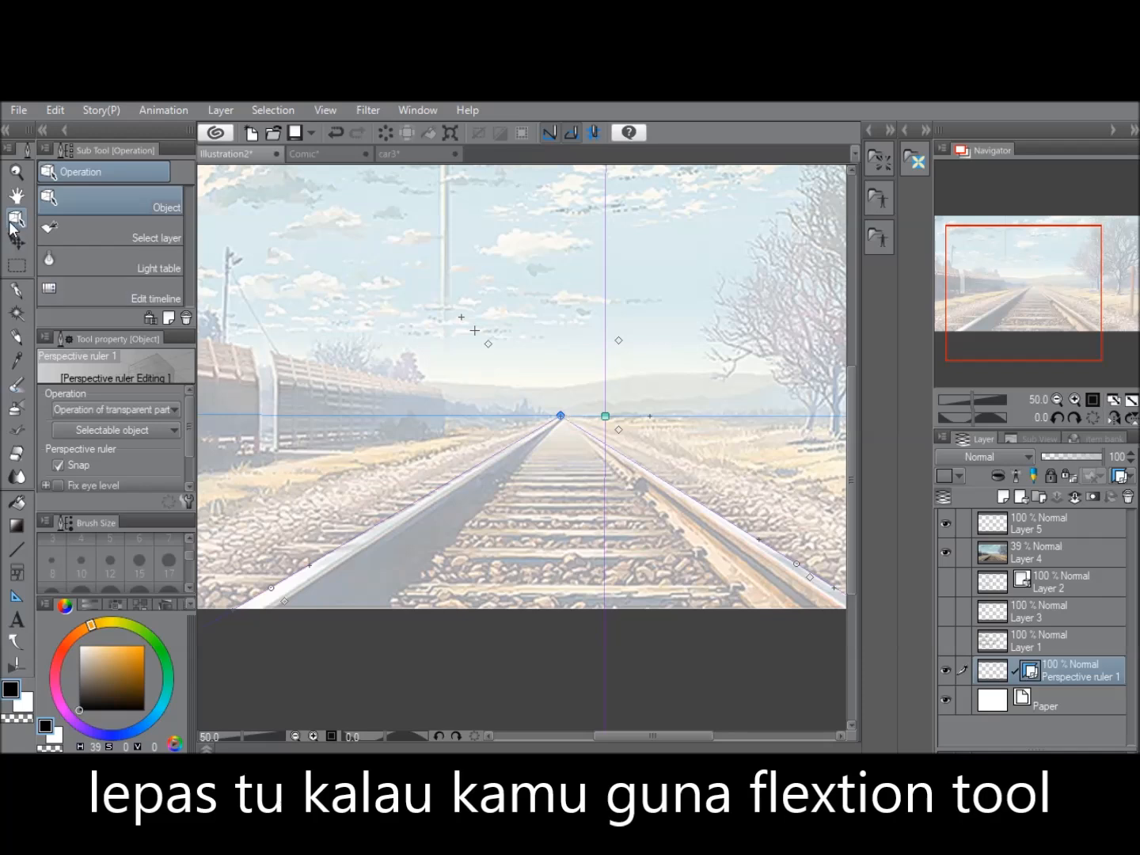
pyautogui.moveTo(559, 417); pyautogui.dragTo(580, 380)
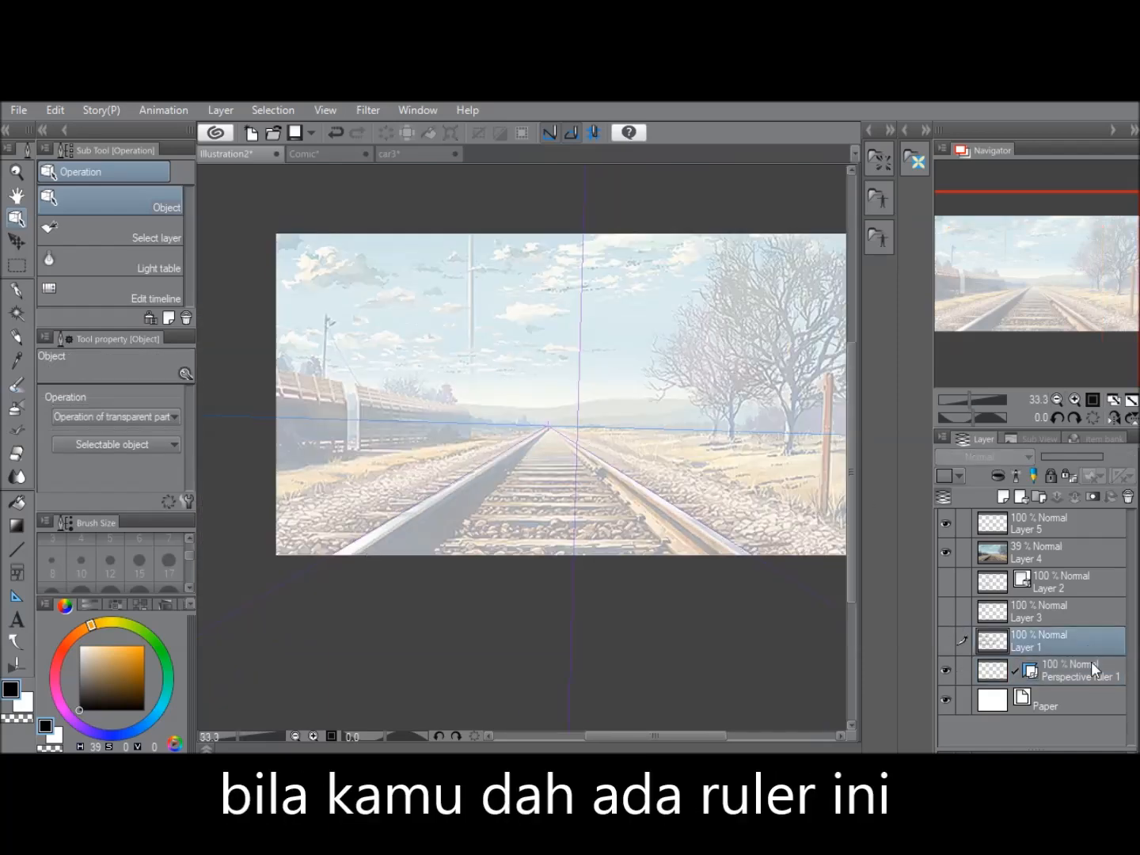
# - Switch to the G-pen and add a new raster layer directly above Perspective ruler 1
pyautogui.press('p')
pyautogui.moveTo(1021, 294); pyautogui.dragTo(1052, 275)
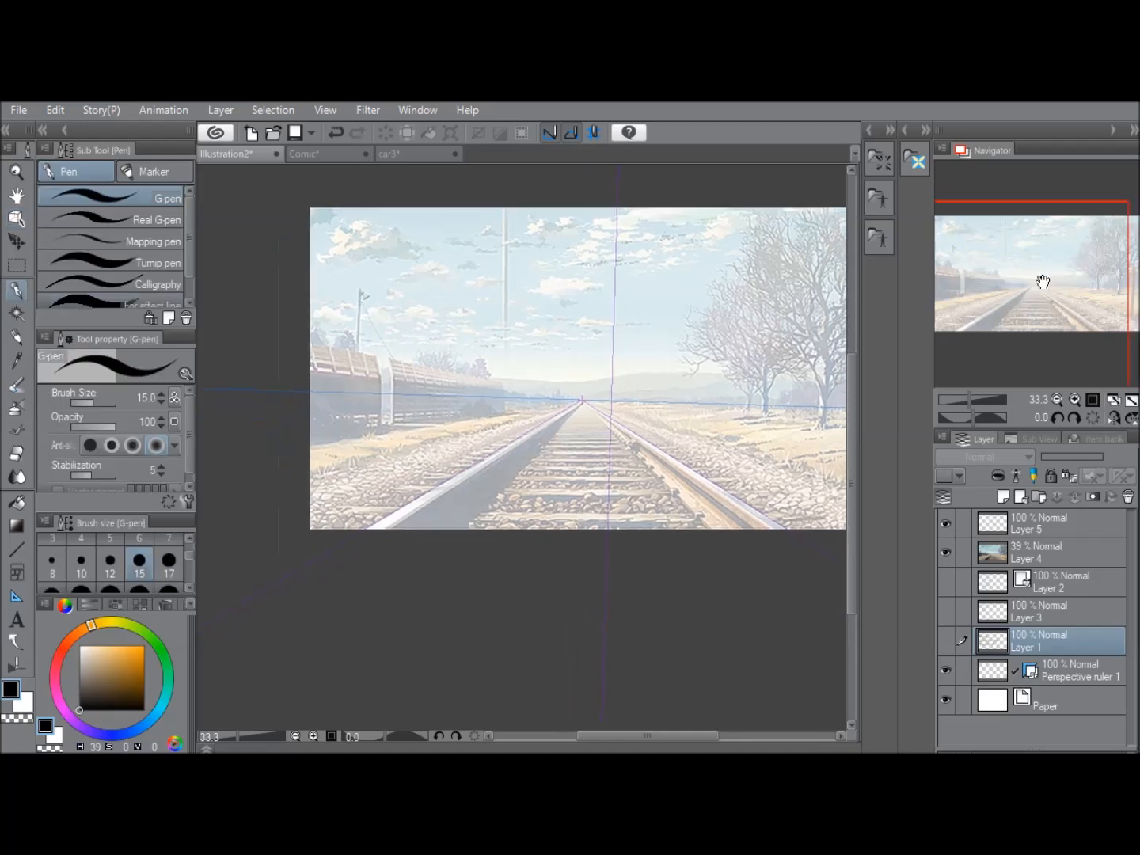
pyautogui.rightClick(1074, 662)
pyautogui.click(1005, 205)
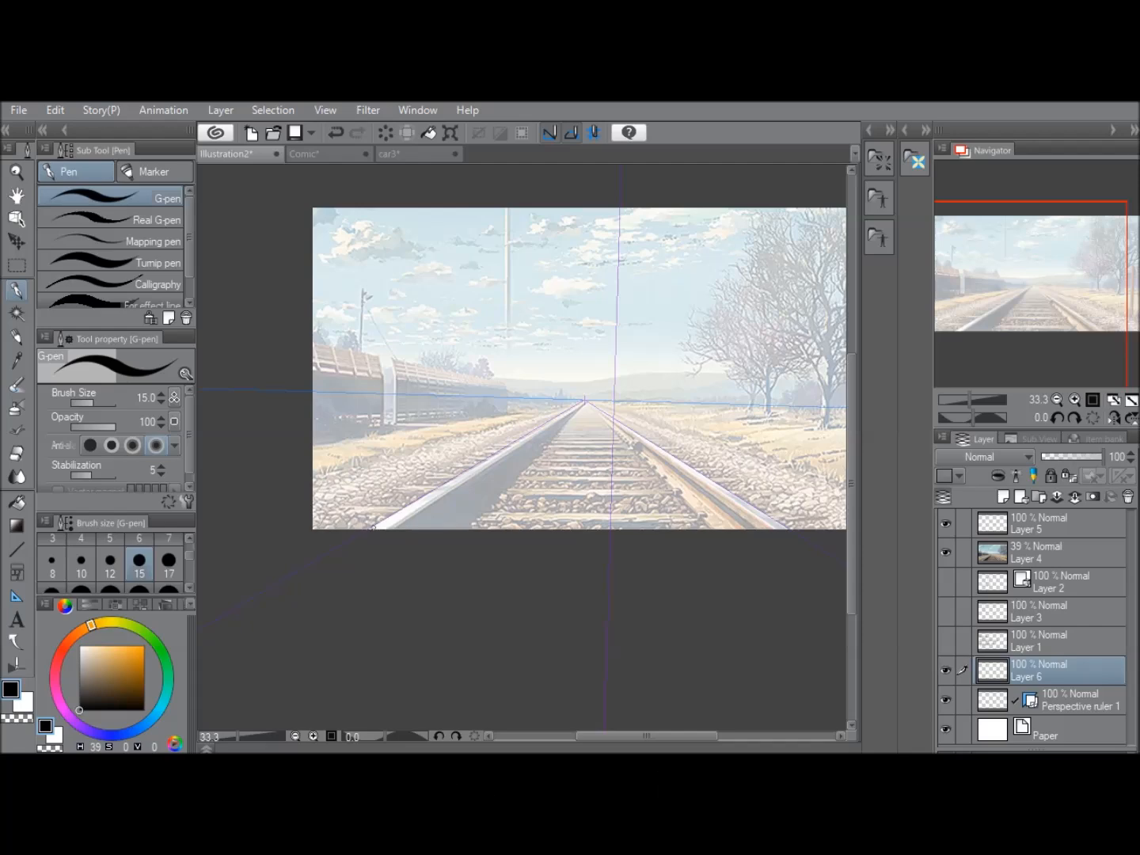
# - Move Layer 4 directly above the perspective ruler layer, lower its opacity to 9%, and make Layer 6 active
pyautogui.hotkey('ctrl', '+')
pyautogui.moveTo(1065, 546); pyautogui.dragTo(1070, 680)
pyautogui.moveTo(1078, 462); pyautogui.dragTo(1044, 456)
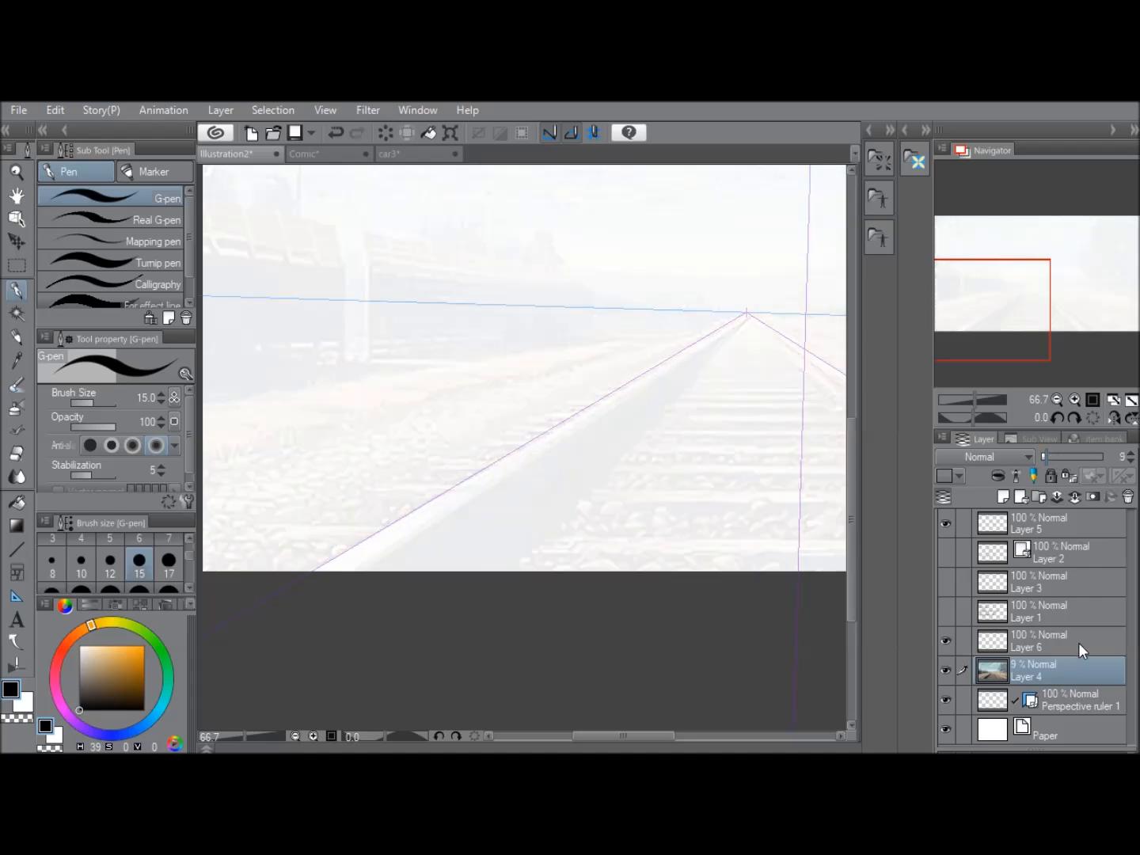
pyautogui.click(1079, 642)
# - Test ruler snapping with a stroke along the left rail and vertical strokes from its base, undoing each one
pyautogui.moveTo(329, 561); pyautogui.dragTo(681, 352)
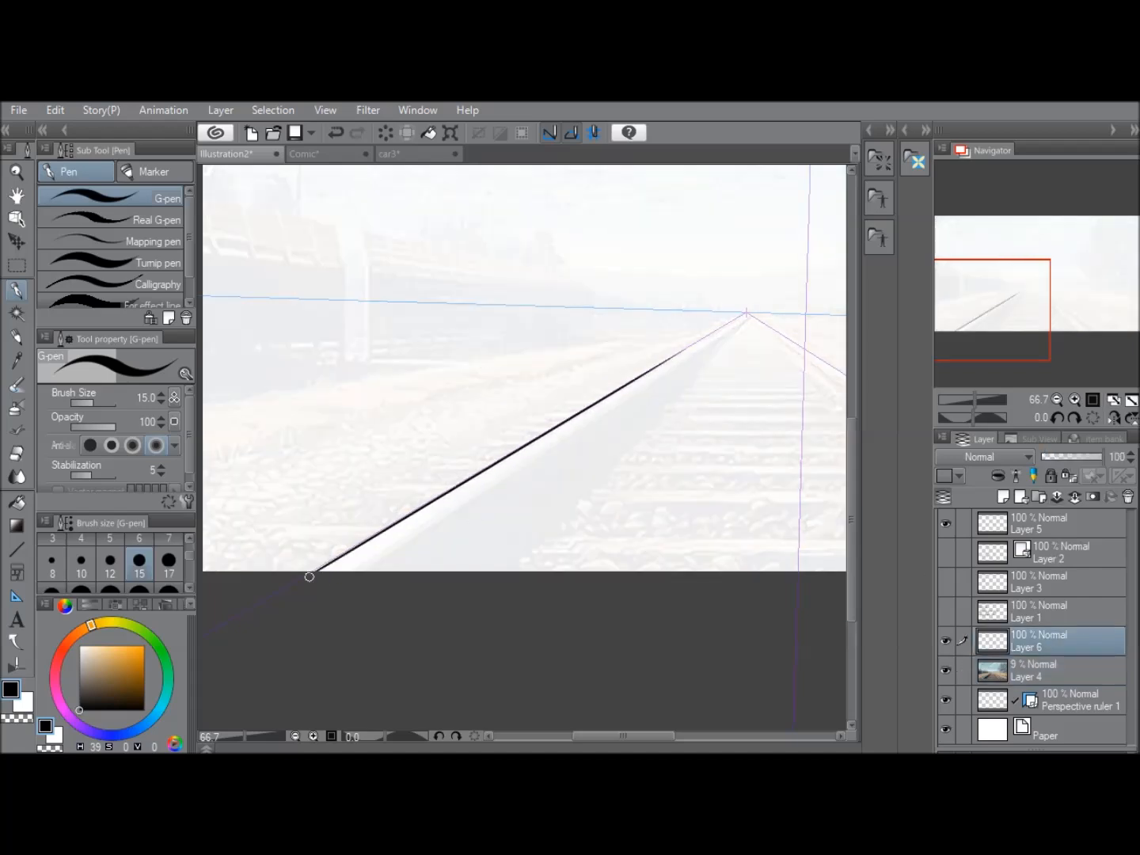
pyautogui.hotkey('ctrl', 'z')
pyautogui.moveTo(319, 568); pyautogui.dragTo(330, 326)
pyautogui.hotkey('ctrl', 'z')
pyautogui.moveTo(319, 570); pyautogui.dragTo(332, 166)
pyautogui.hotkey('ctrl', 'z')
pyautogui.moveTo(314, 566); pyautogui.dragTo(330, 167)
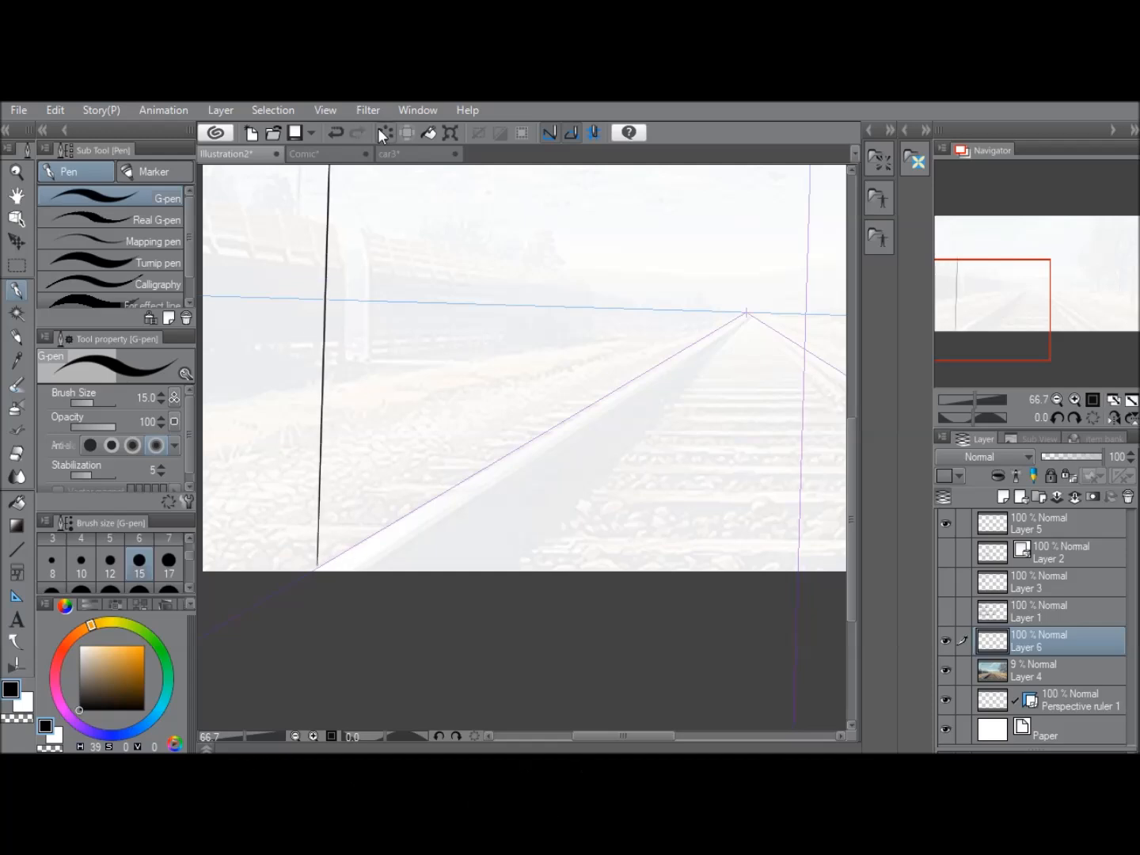
pyautogui.click(1058, 401)
pyautogui.hotkey('ctrl', 'z')
# - Try ruler-snapped horizontal strokes across the picture and one more along the left rail, undoing each one
pyautogui.moveTo(322, 341); pyautogui.dragTo(750, 359)
pyautogui.hotkey('ctrl', 'z')
pyautogui.moveTo(285, 343); pyautogui.dragTo(724, 338)
pyautogui.hotkey('ctrl', 'z')
pyautogui.moveTo(374, 536)
pyautogui.mouseDown()
pyautogui.moveTo(478, 440)
pyautogui.moveTo(546, 433)
pyautogui.mouseUp()
pyautogui.hotkey('ctrl', 'z')
# - Draw the left rail's edges on Layer 6 as ruler-snapped lines converging on the vanishing point
pyautogui.moveTo(370, 535); pyautogui.dragTo(668, 305)
pyautogui.moveTo(394, 545); pyautogui.dragTo(663, 320)
pyautogui.moveTo(396, 540); pyautogui.dragTo(656, 311)
pyautogui.moveTo(464, 552); pyautogui.dragTo(689, 335)
# - Replace the stray stroke beside the track with the right rail's converging edge lines, and add one more inside the left rail
pyautogui.moveTo(1012, 303); pyautogui.dragTo(1040, 323)
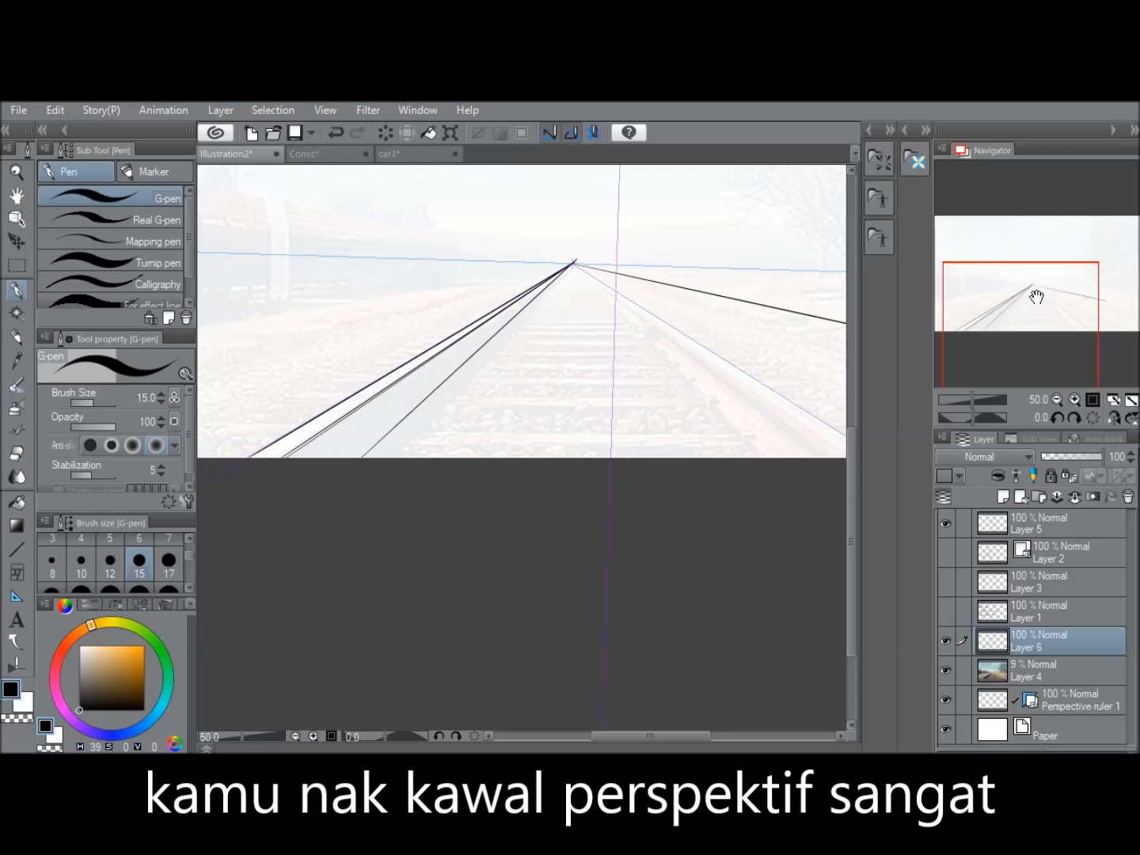
pyautogui.moveTo(1033, 298); pyautogui.dragTo(1062, 290)
pyautogui.hotkey('ctrl', 'z')
pyautogui.moveTo(721, 471); pyautogui.dragTo(463, 304)
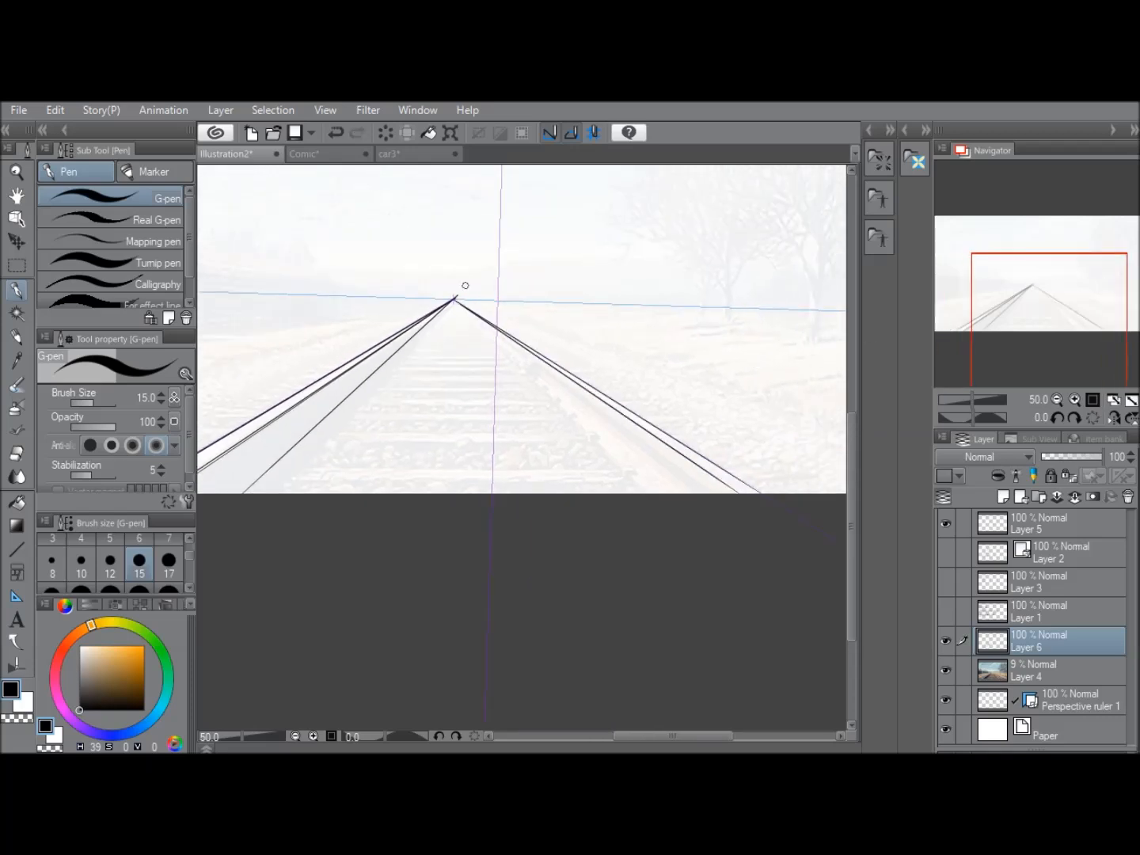
pyautogui.moveTo(706, 491); pyautogui.dragTo(464, 296)
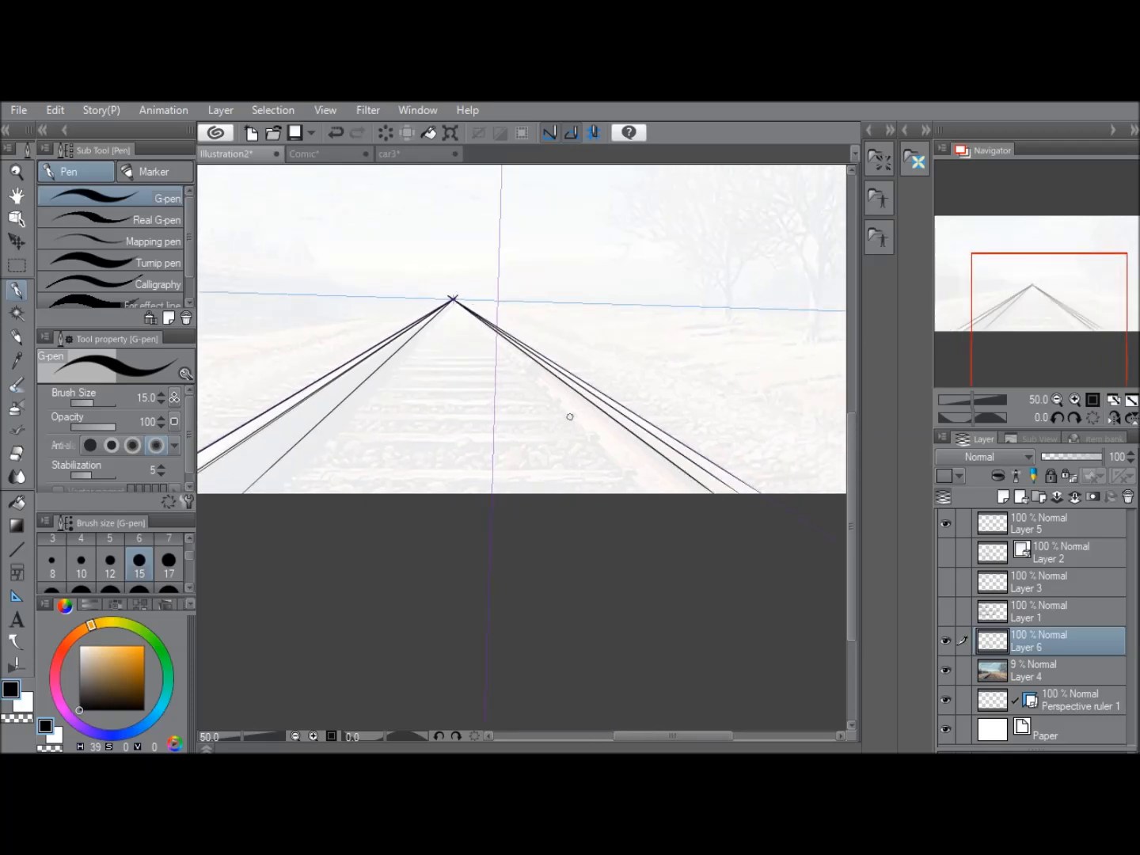
pyautogui.moveTo(673, 493); pyautogui.dragTo(452, 301)
pyautogui.moveTo(683, 482); pyautogui.dragTo(457, 294)
pyautogui.moveTo(1023, 264); pyautogui.dragTo(985, 267)
pyautogui.moveTo(397, 467); pyautogui.dragTo(557, 335)
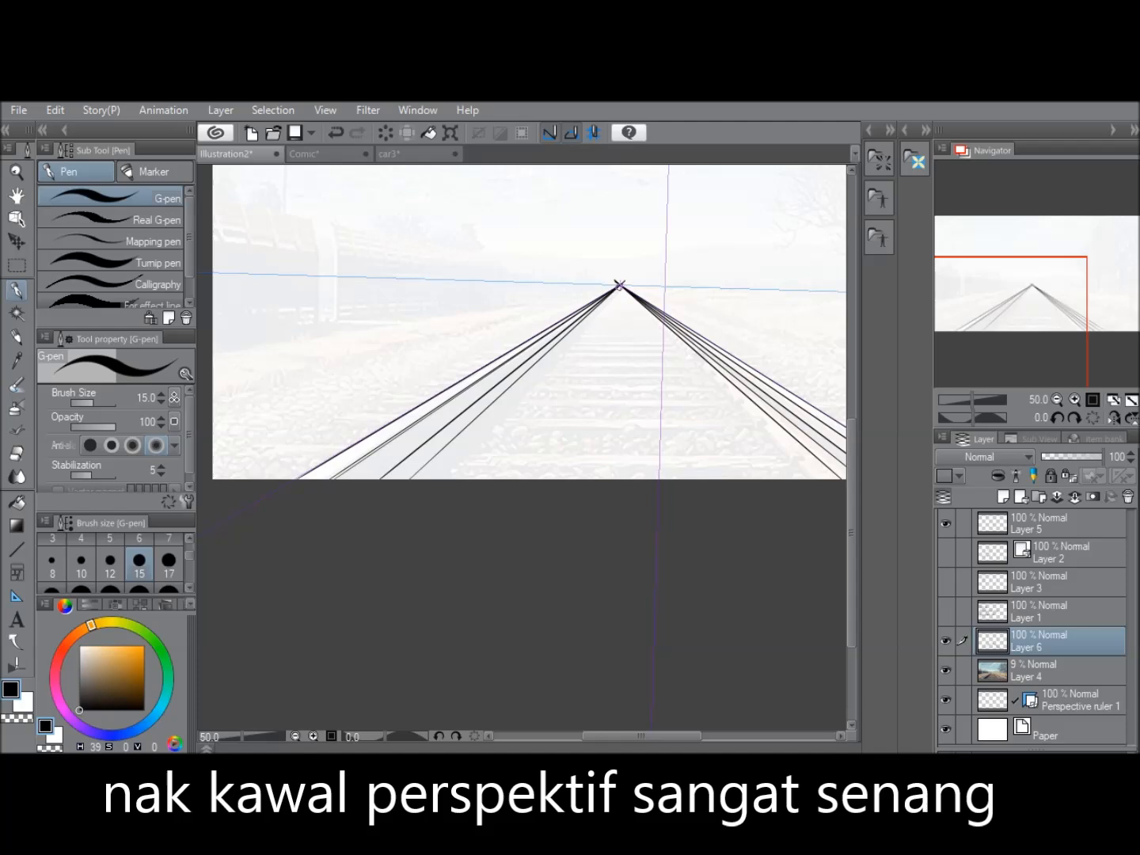
# - Try two horizontal sleeper lines between the rails near the bottom of the track, and undo both
pyautogui.scroll(3, 786, 379)
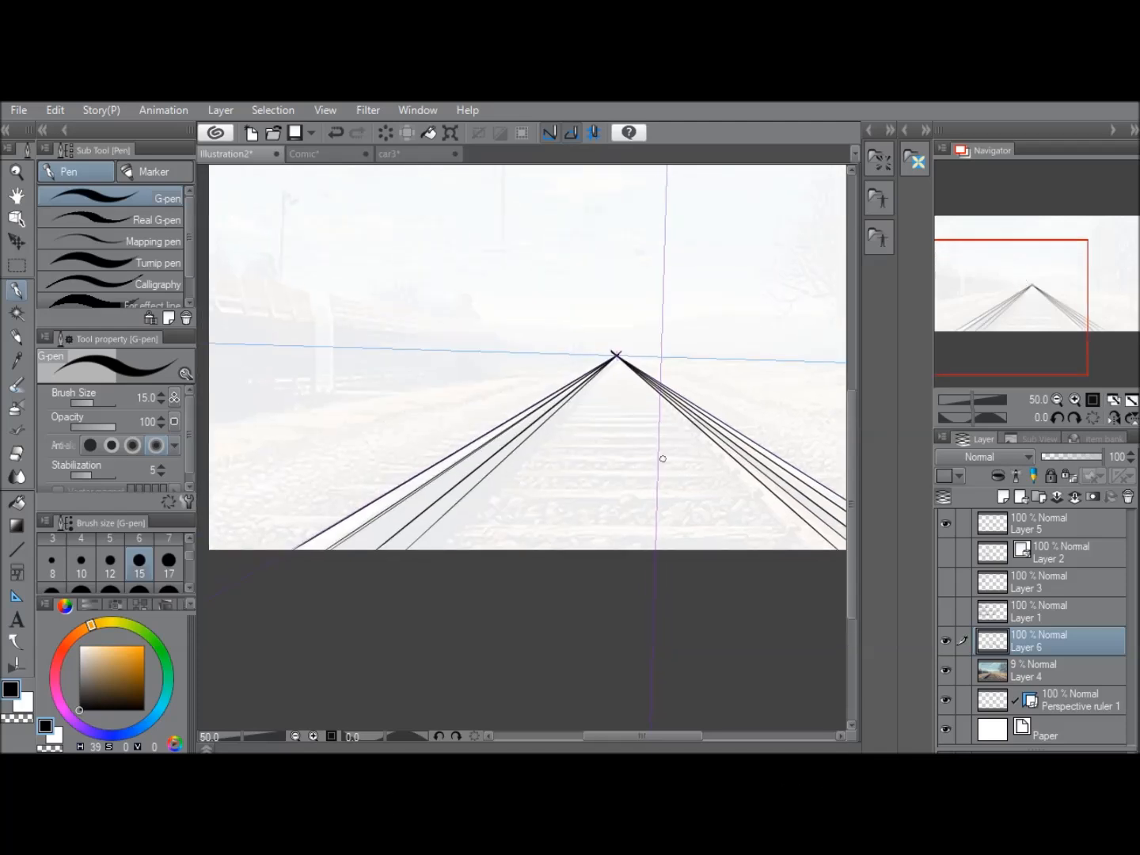
pyautogui.moveTo(438, 524)
pyautogui.mouseDown()
pyautogui.moveTo(704, 503)
pyautogui.moveTo(807, 514)
pyautogui.mouseUp()
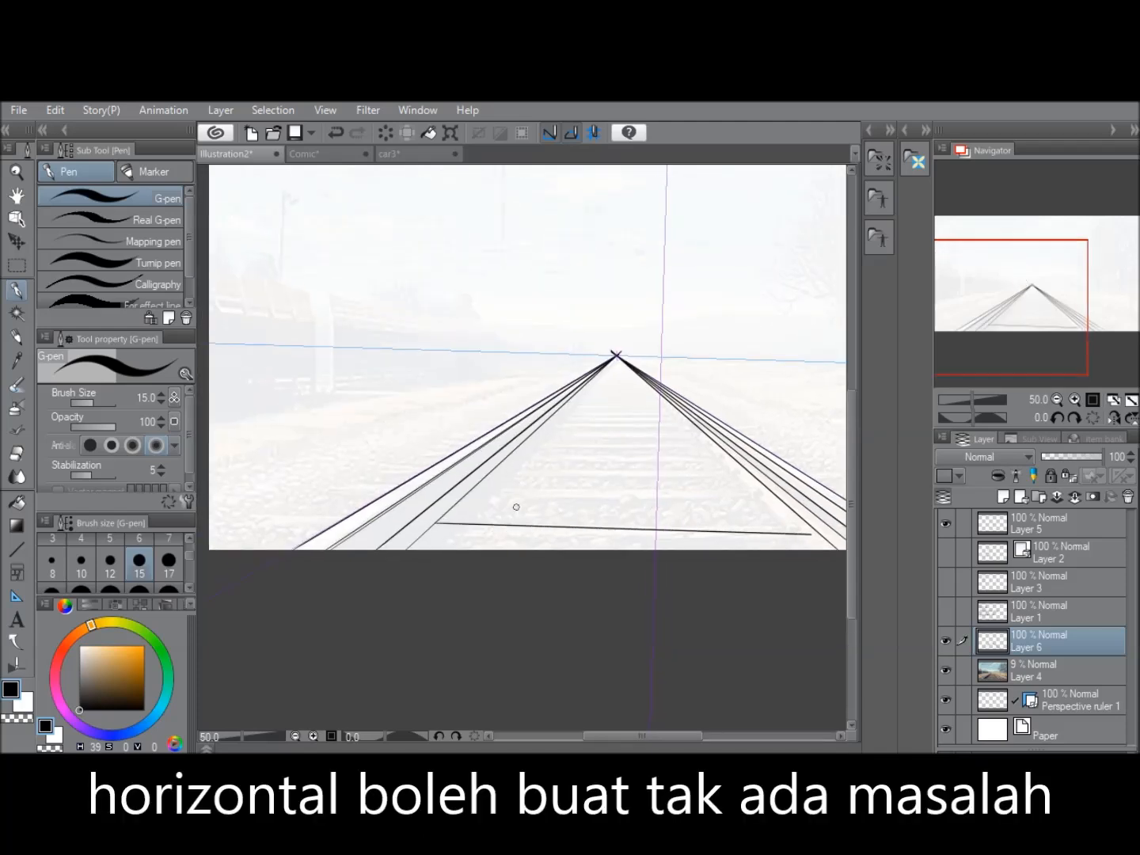
pyautogui.moveTo(478, 496); pyautogui.dragTo(809, 508)
pyautogui.hotkey('ctrl', 'z')
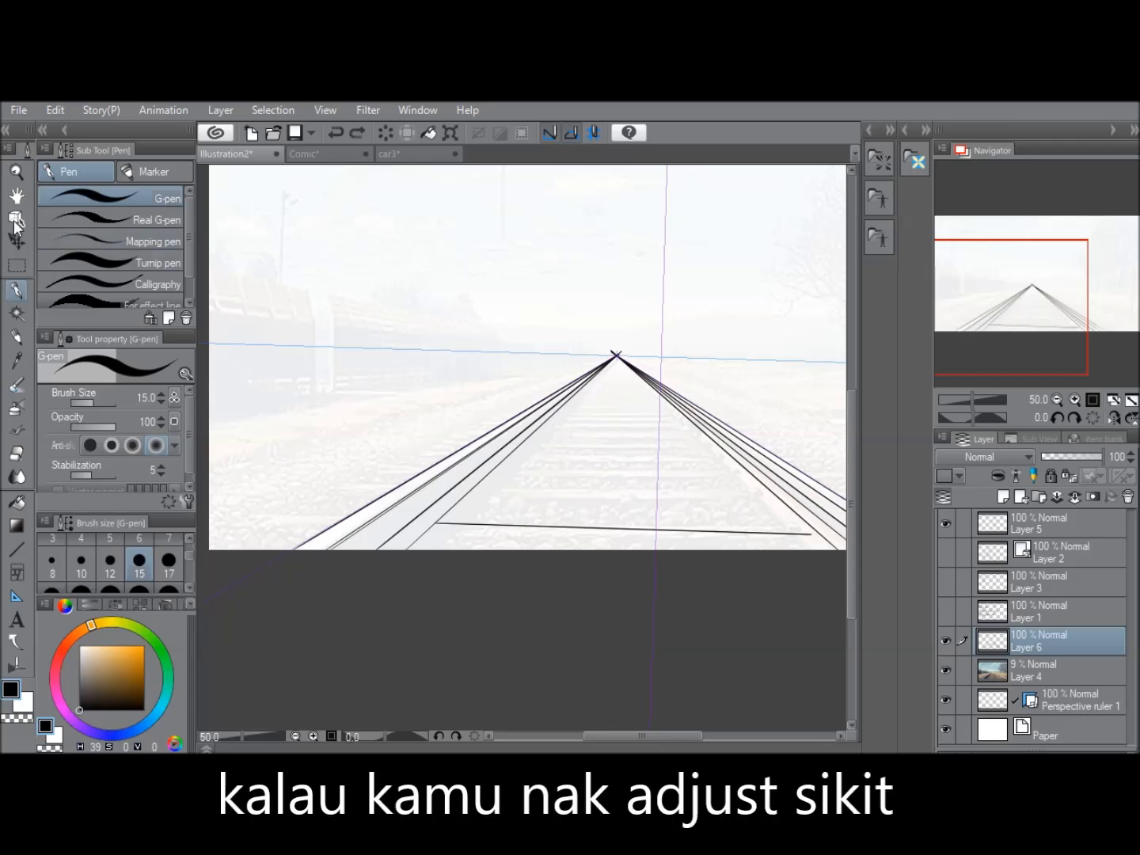
pyautogui.hotkey('ctrl', 'z')
# - Level the tilted horizon line of the perspective ruler with the Object tool so it runs horizontally through the vanishing point
pyautogui.click(17, 218)
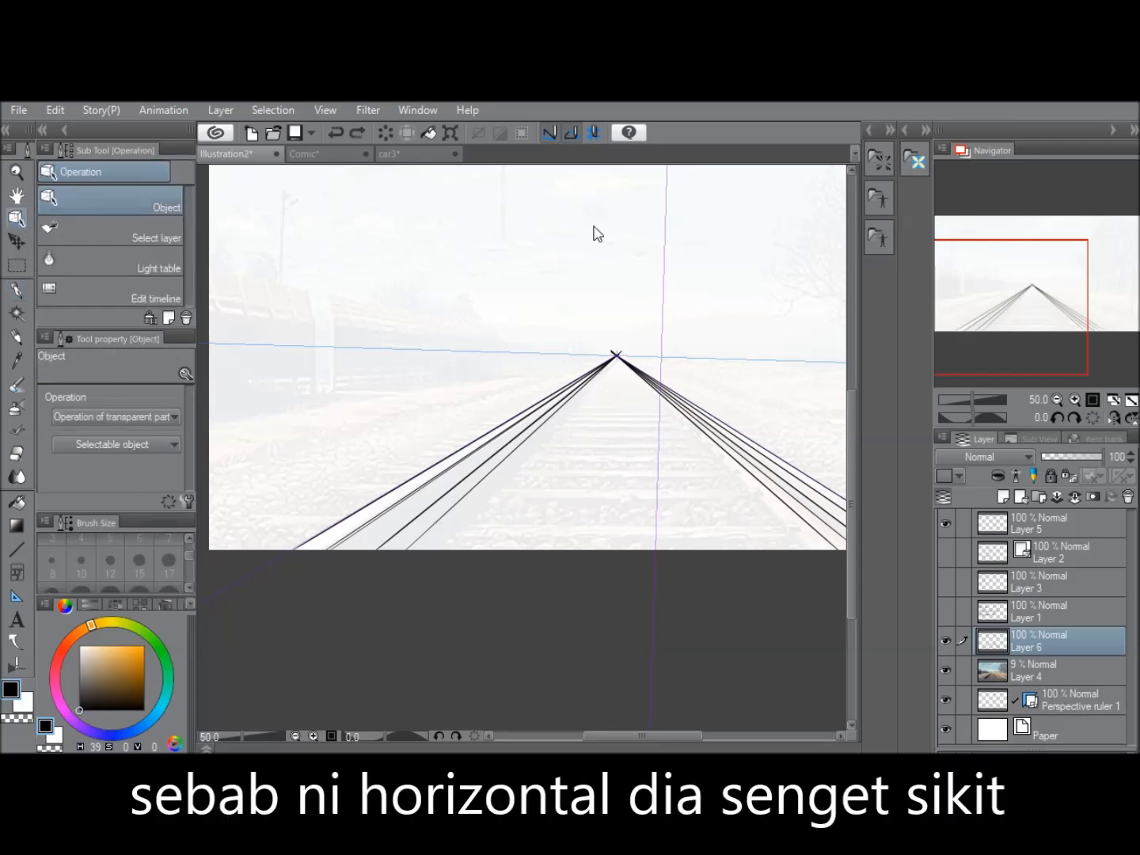
pyautogui.click(1058, 401)
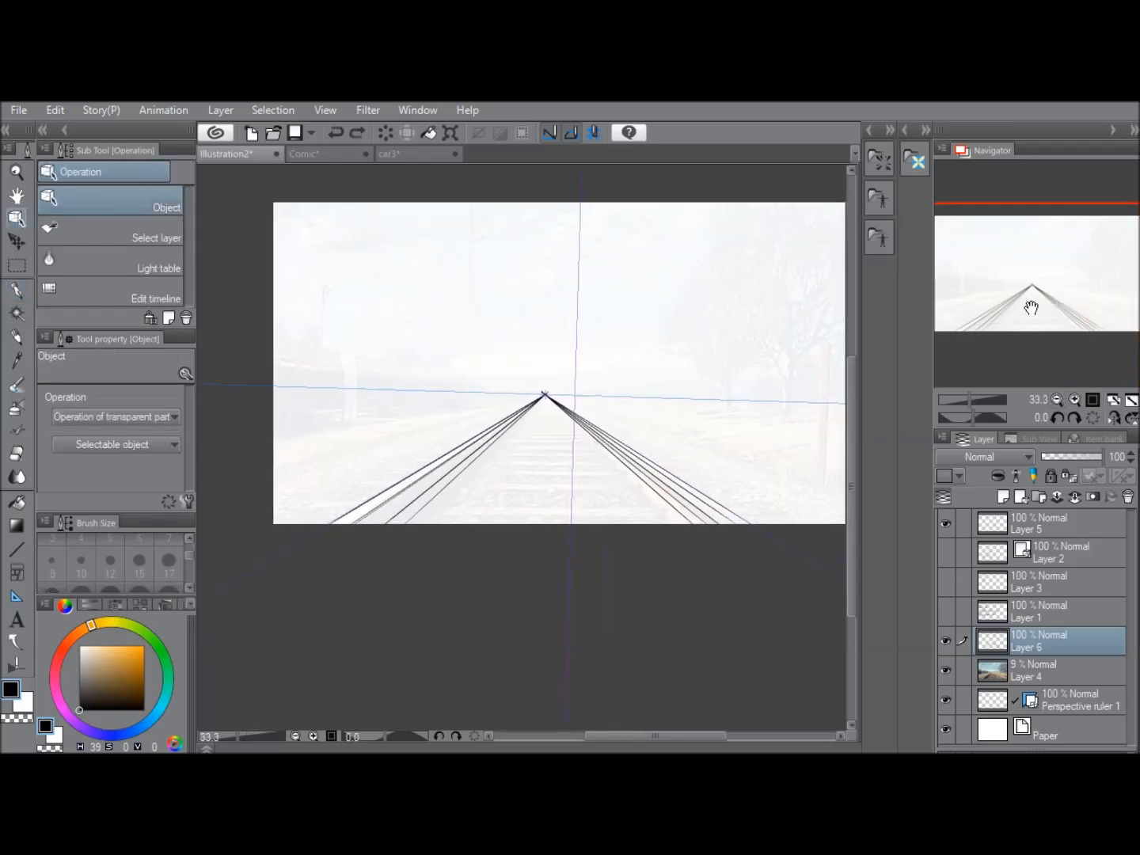
pyautogui.click(729, 403)
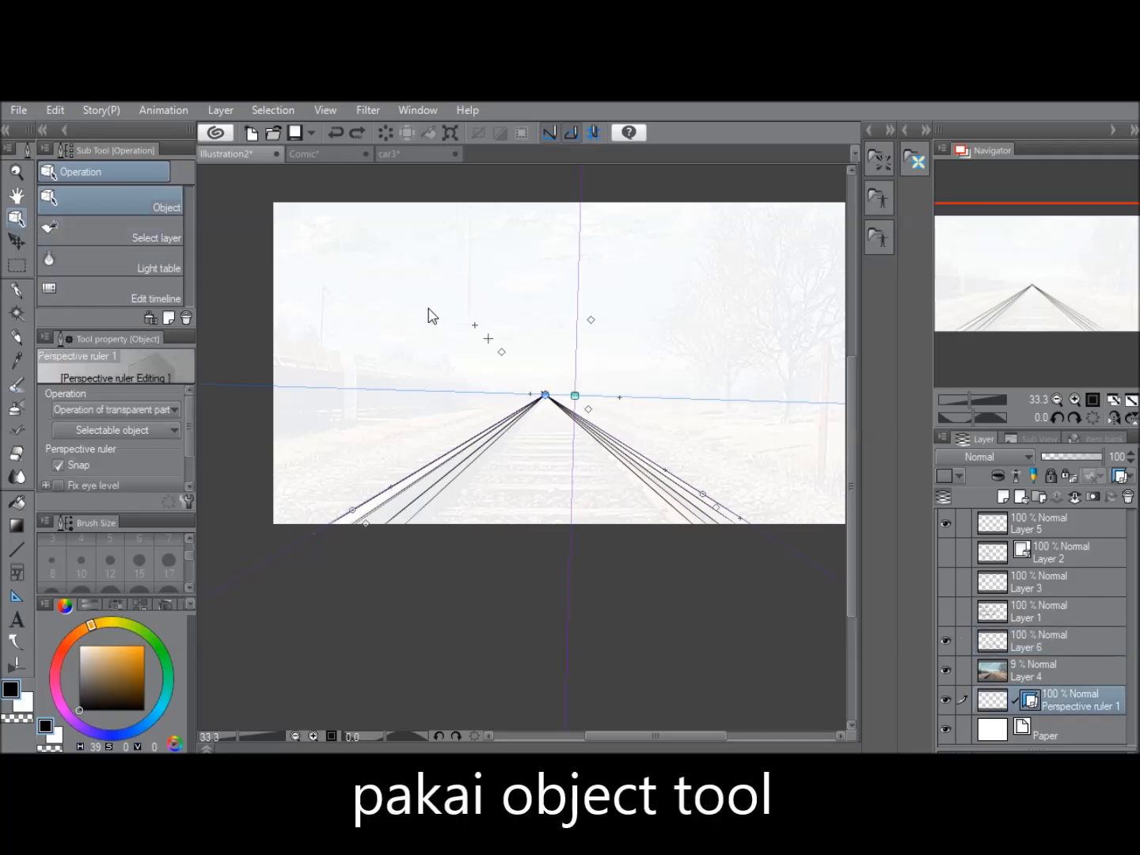
pyautogui.moveTo(575, 396); pyautogui.dragTo(575, 395)
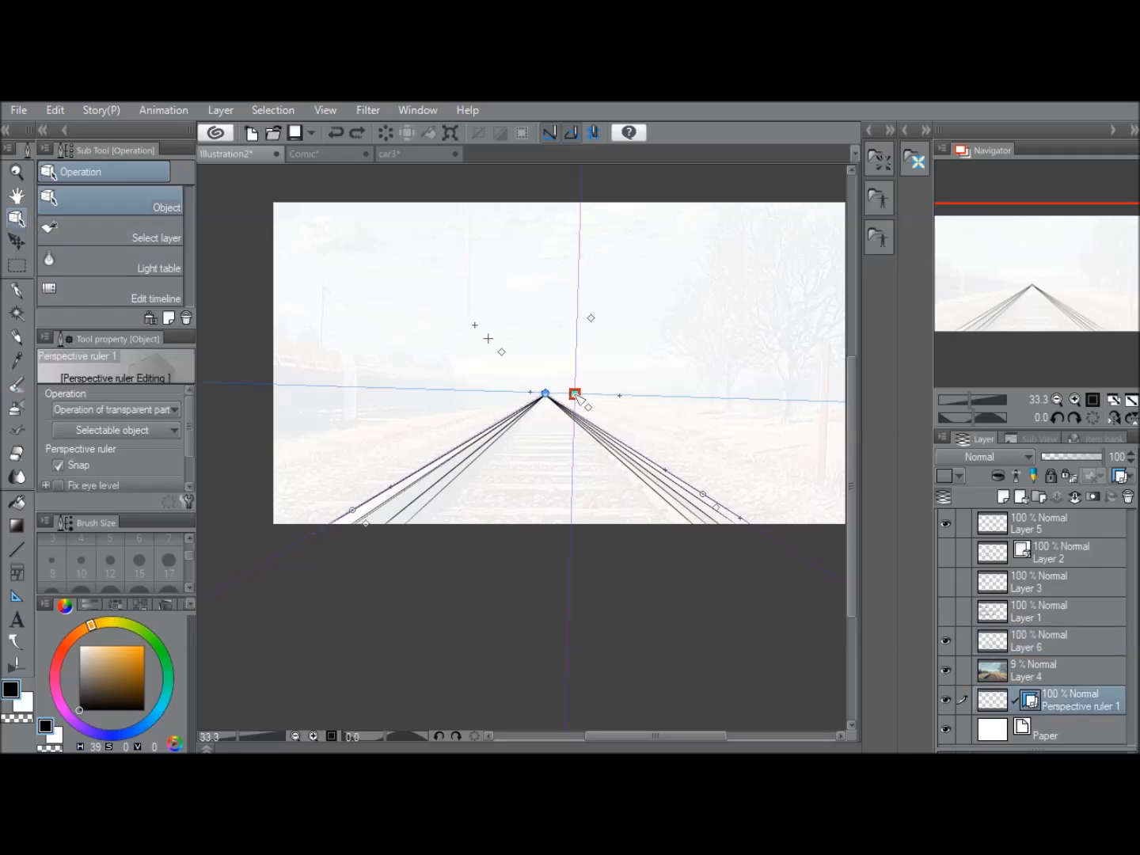
pyautogui.moveTo(1051, 284); pyautogui.dragTo(1069, 290)
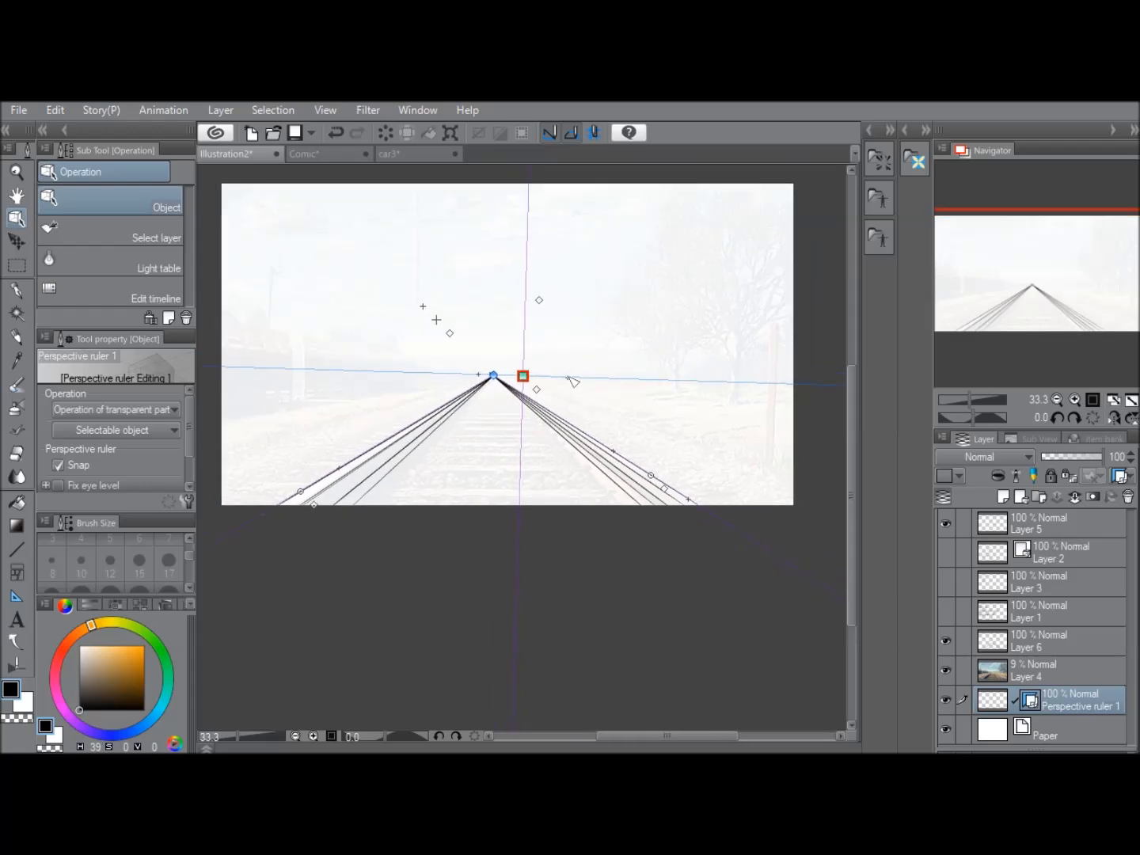
pyautogui.moveTo(568, 377); pyautogui.dragTo(576, 381)
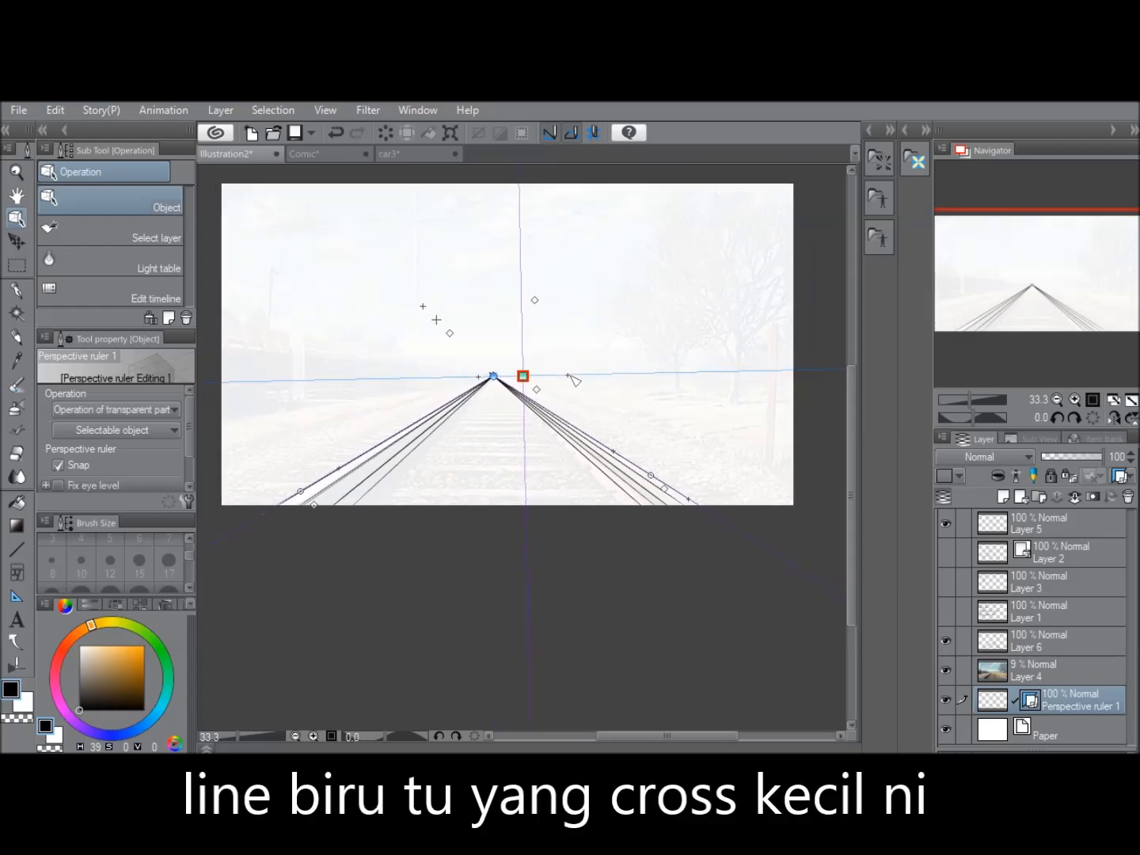
pyautogui.moveTo(569, 375); pyautogui.dragTo(569, 377)
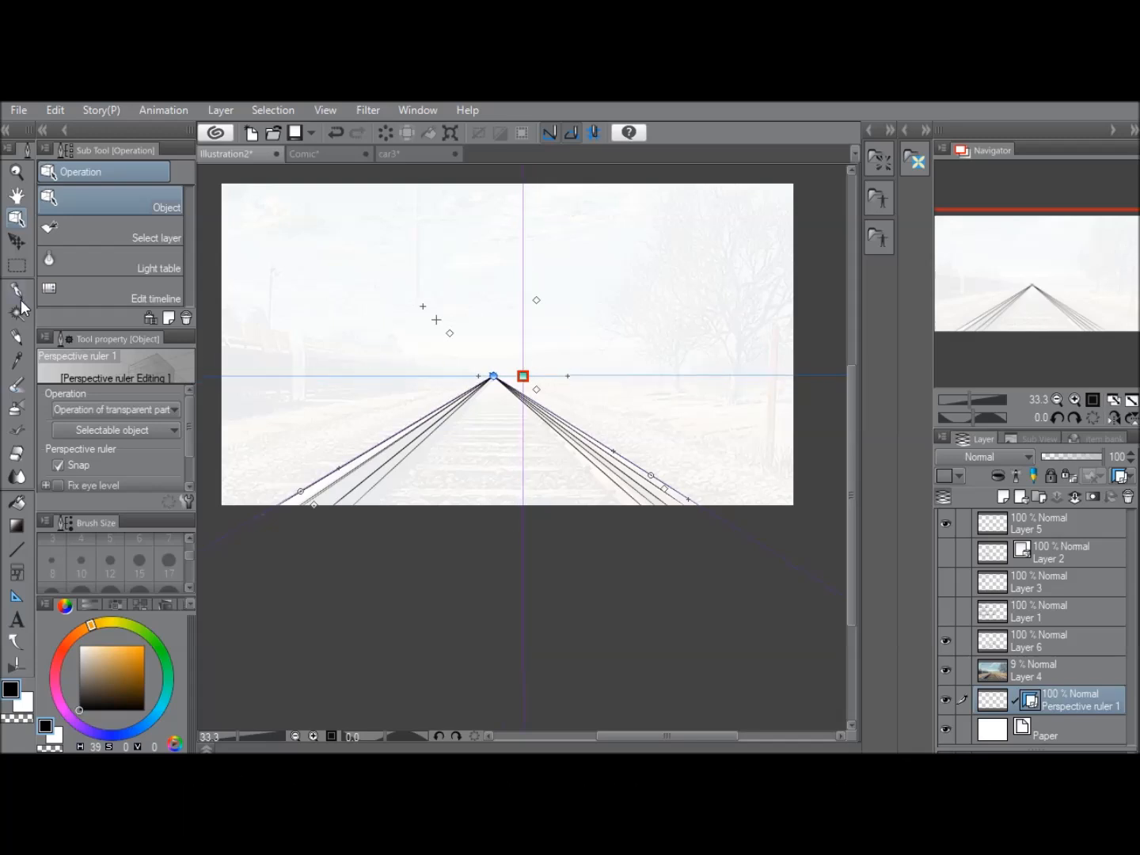
# - Draw three ruler-snapped horizontal sleeper lines between the rails near the bottom of the track with the G-pen
pyautogui.click(16, 292)
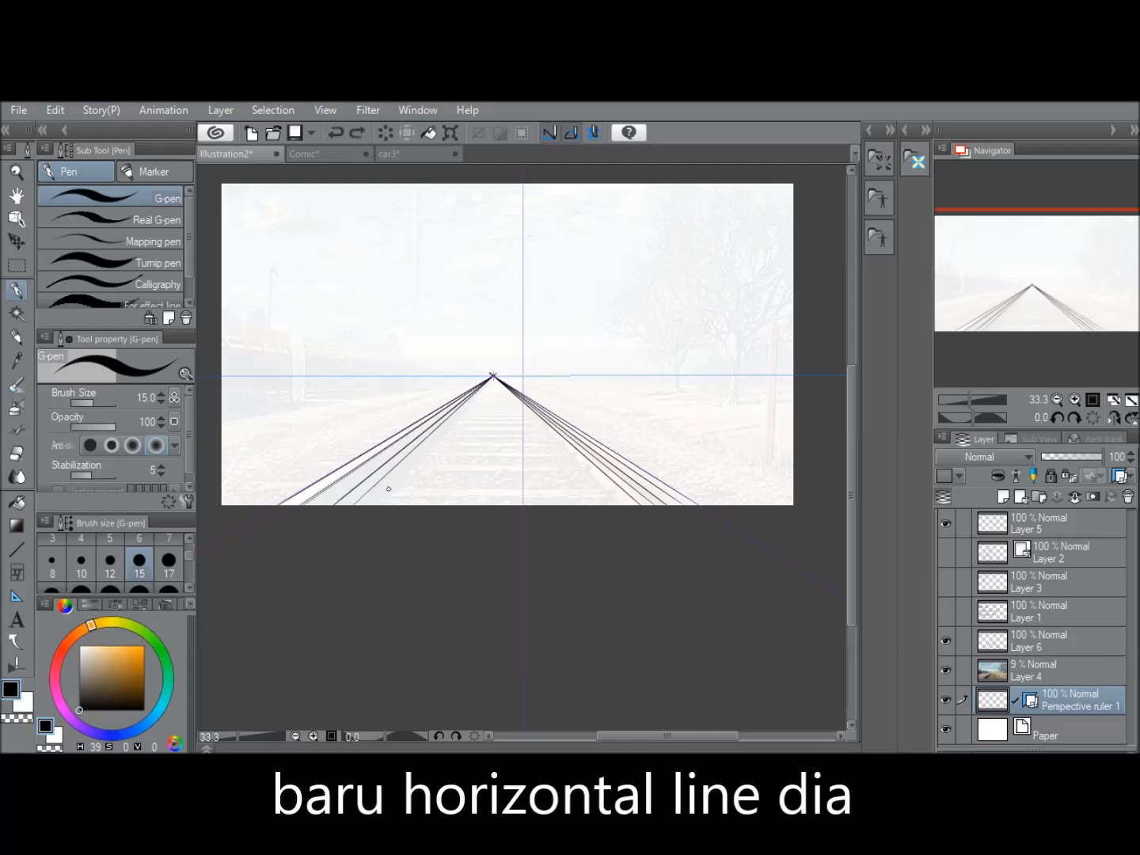
pyautogui.moveTo(380, 489); pyautogui.dragTo(629, 487)
pyautogui.moveTo(394, 471); pyautogui.dragTo(616, 471)
pyautogui.moveTo(405, 462); pyautogui.dragTo(546, 463)
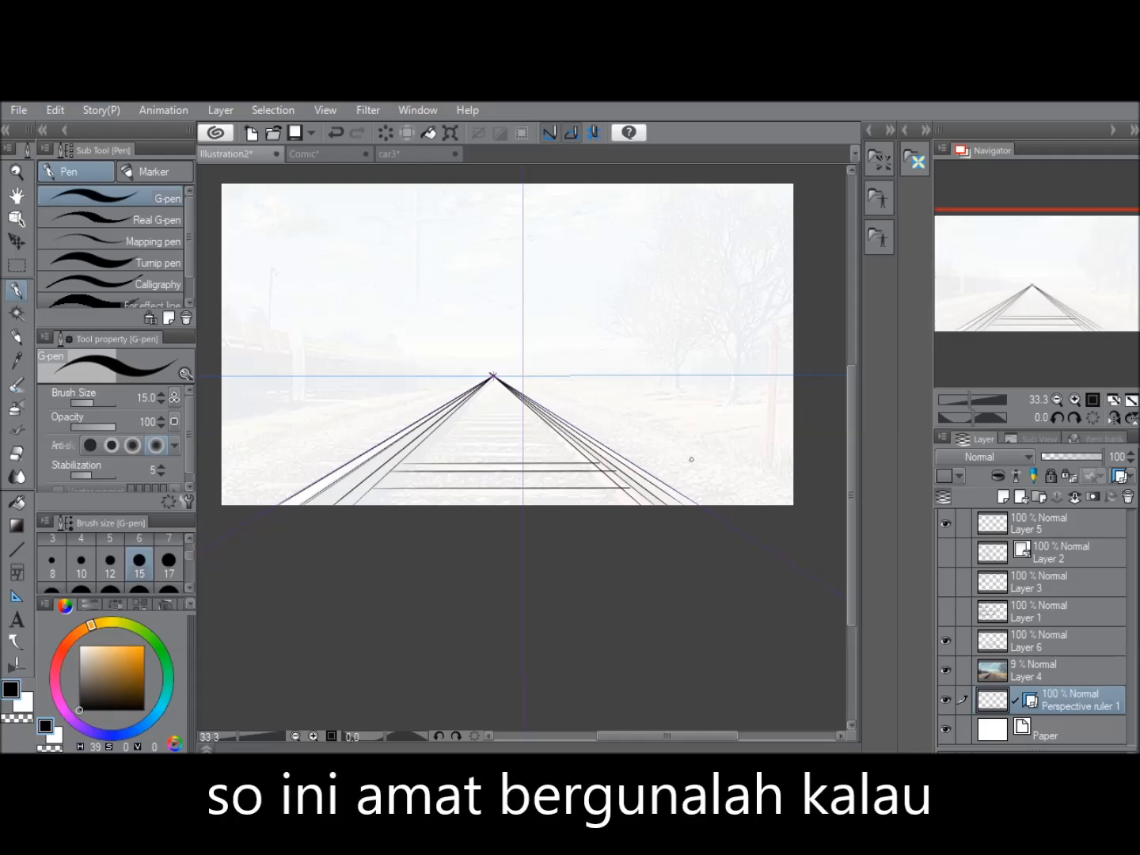
# - Draw a box-shaped building outline to the right of the track with ruler-snapped lines, undoing the misplaced strokes
pyautogui.moveTo(692, 478)
pyautogui.mouseDown()
pyautogui.moveTo(690, 274)
pyautogui.moveTo(707, 389)
pyautogui.moveTo(708, 260)
pyautogui.moveTo(640, 451)
pyautogui.moveTo(559, 410)
pyautogui.mouseUp()
pyautogui.hotkey('ctrl', 'z')
pyautogui.moveTo(561, 283); pyautogui.dragTo(634, 185)
pyautogui.hotkey('ctrl', 'z')
pyautogui.hotkey('ctrl', 'z')
pyautogui.moveTo(561, 410)
pyautogui.mouseDown()
pyautogui.moveTo(563, 345)
pyautogui.moveTo(686, 260)
pyautogui.mouseUp()
pyautogui.hotkey('ctrl', 'z')
pyautogui.moveTo(563, 345)
pyautogui.mouseDown()
pyautogui.moveTo(700, 255)
pyautogui.moveTo(788, 317)
pyautogui.mouseUp()
pyautogui.moveTo(712, 480); pyautogui.dragTo(802, 478)
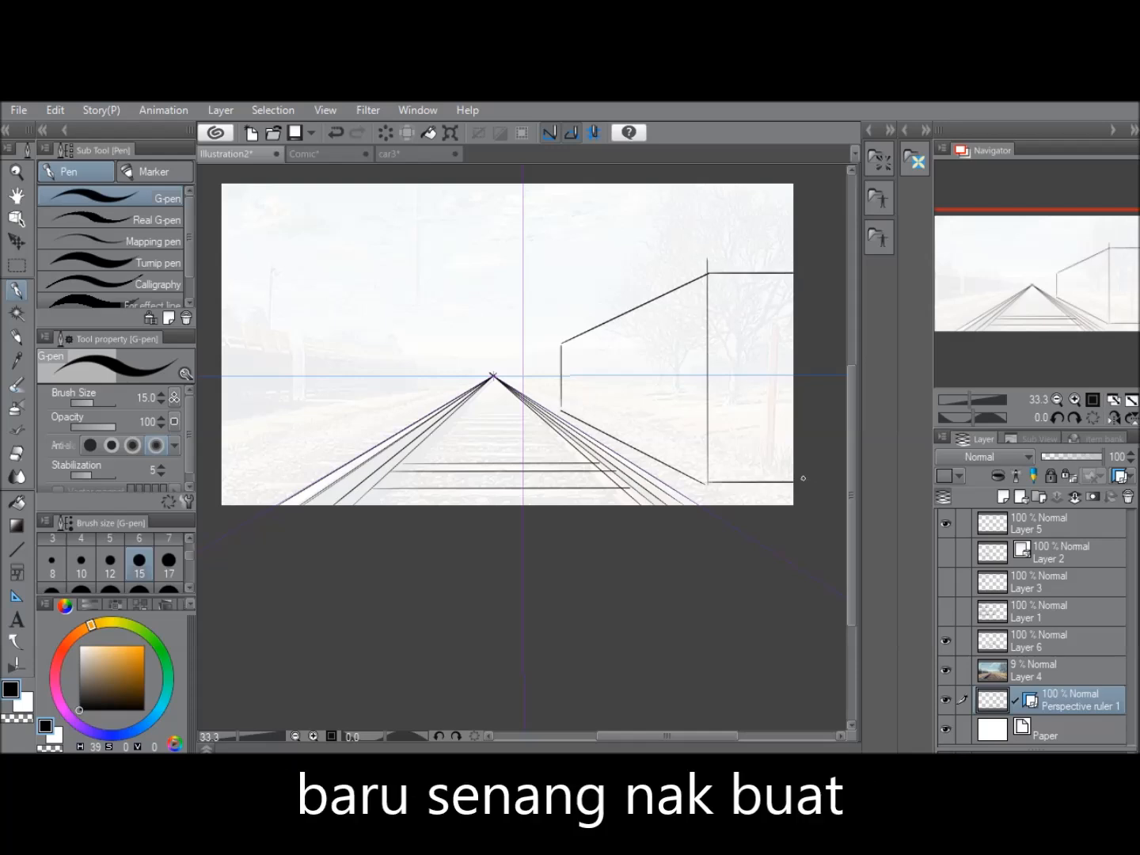
# - Add a set-back upper block on top of the building with vertical, horizontal and converging ruler-snapped lines
pyautogui.moveTo(576, 312); pyautogui.dragTo(576, 335)
pyautogui.moveTo(577, 309); pyautogui.dragTo(701, 213)
pyautogui.moveTo(711, 213); pyautogui.dragTo(710, 273)
pyautogui.moveTo(705, 212); pyautogui.dragTo(795, 212)
# - Draw a tall doorway and a small barred window on the building's track-facing wall, following the perspective
pyautogui.moveTo(684, 473)
pyautogui.mouseDown()
pyautogui.moveTo(685, 353)
pyautogui.moveTo(635, 360)
pyautogui.moveTo(620, 429)
pyautogui.mouseUp()
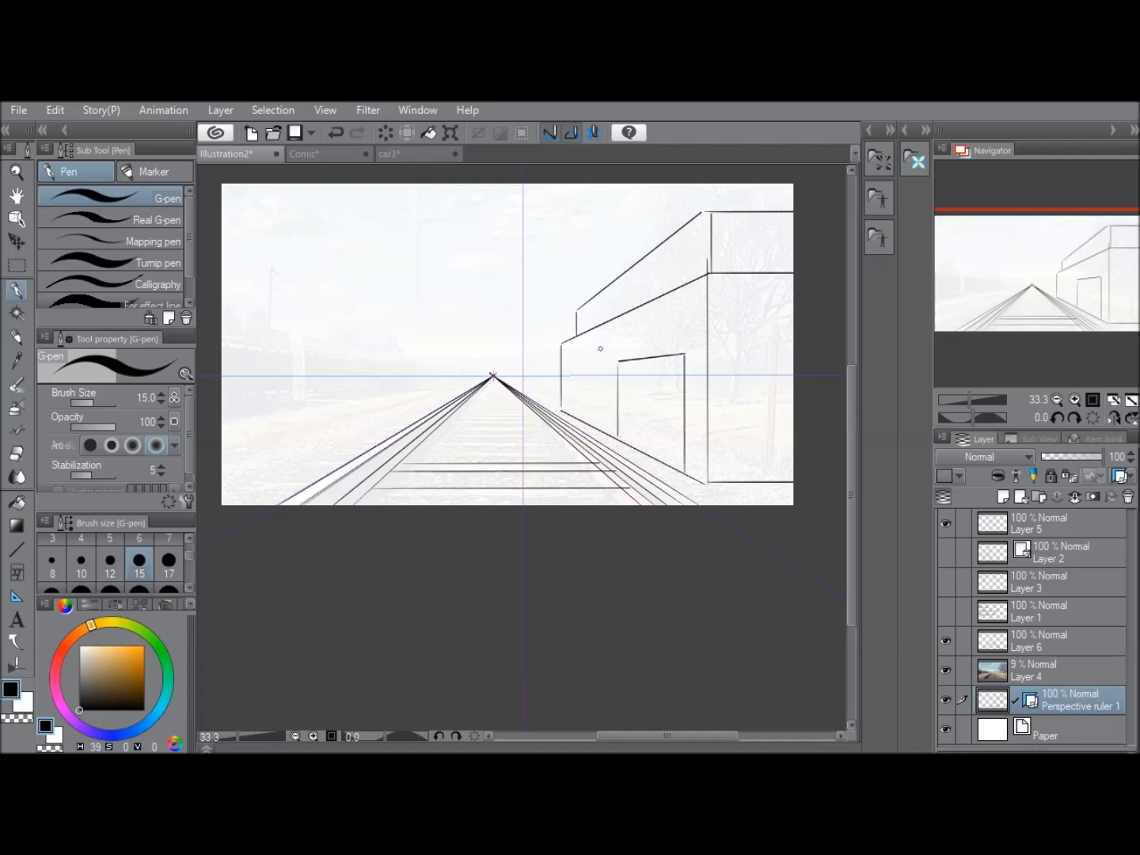
pyautogui.moveTo(563, 345); pyautogui.dragTo(599, 343)
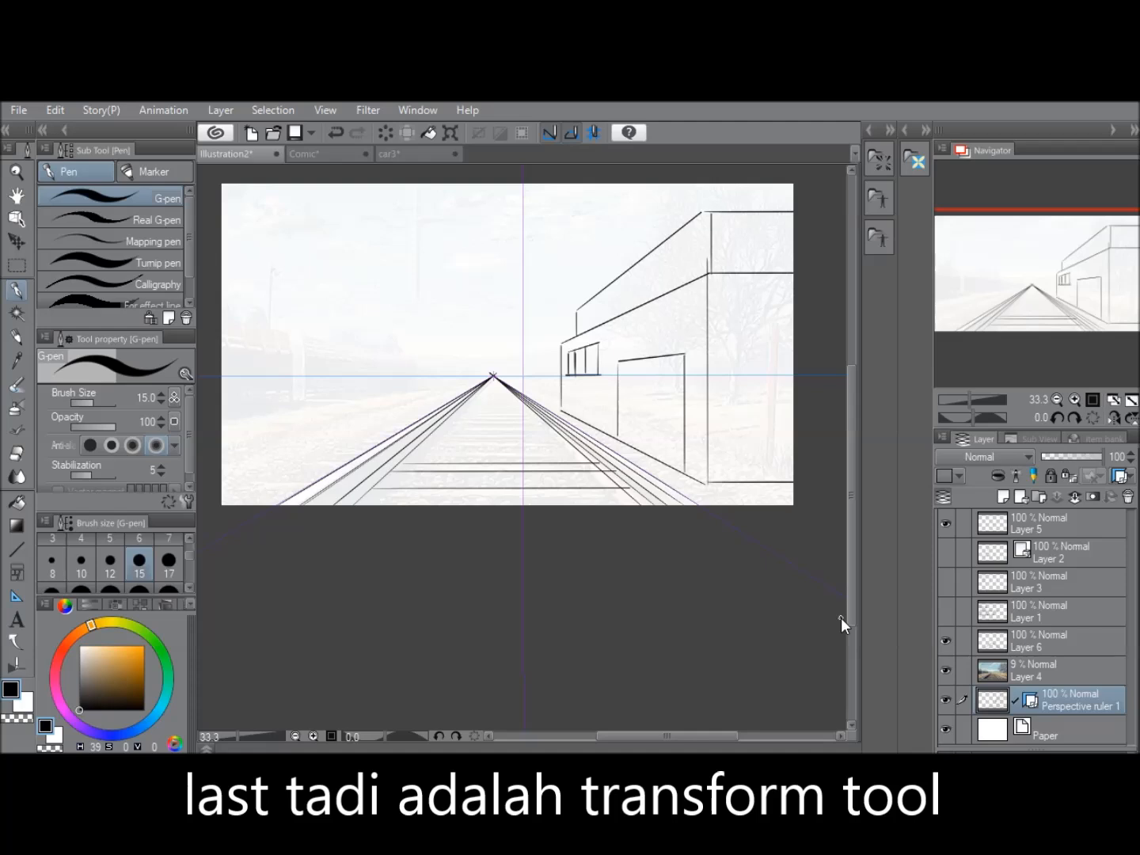
# - Hide the Perspective ruler 1 layer and Layer 6, and set the opacity of Layer 4 to 100
pyautogui.moveTo(947, 671); pyautogui.dragTo(953, 641)
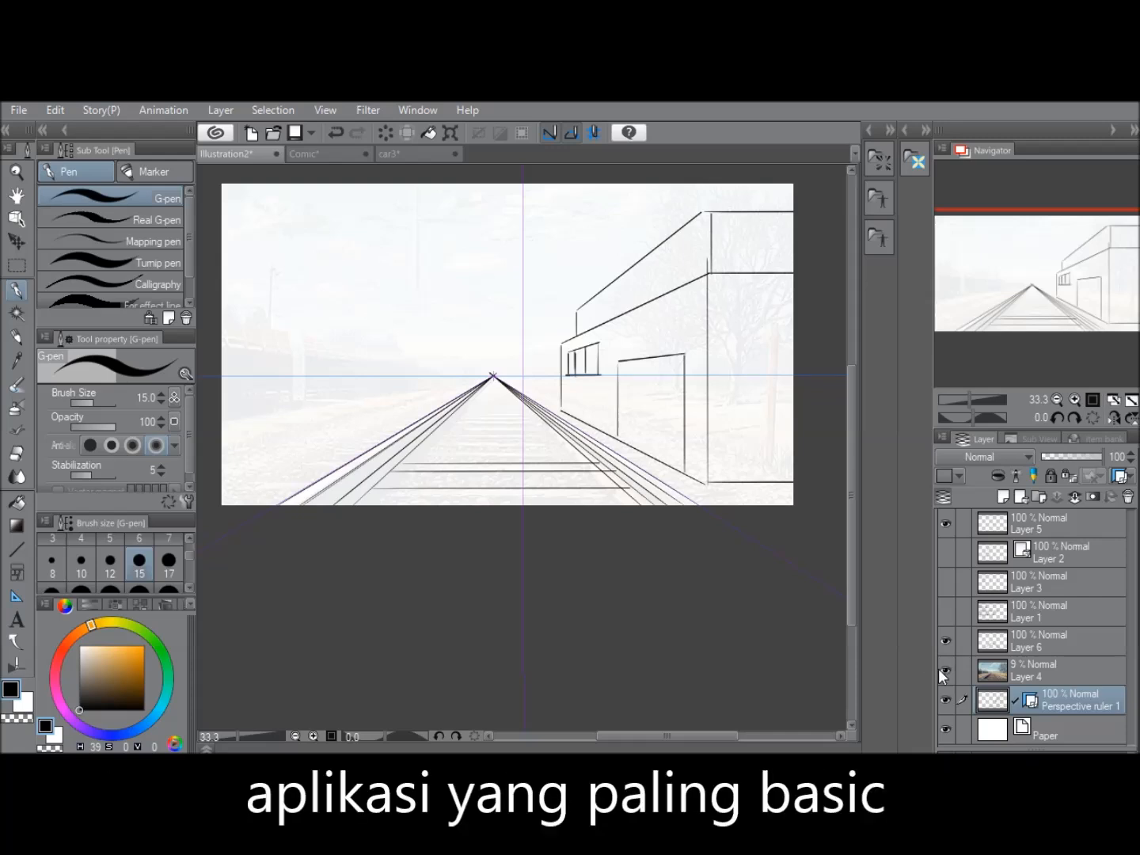
pyautogui.click(945, 700)
pyautogui.click(945, 640)
pyautogui.click(1039, 670)
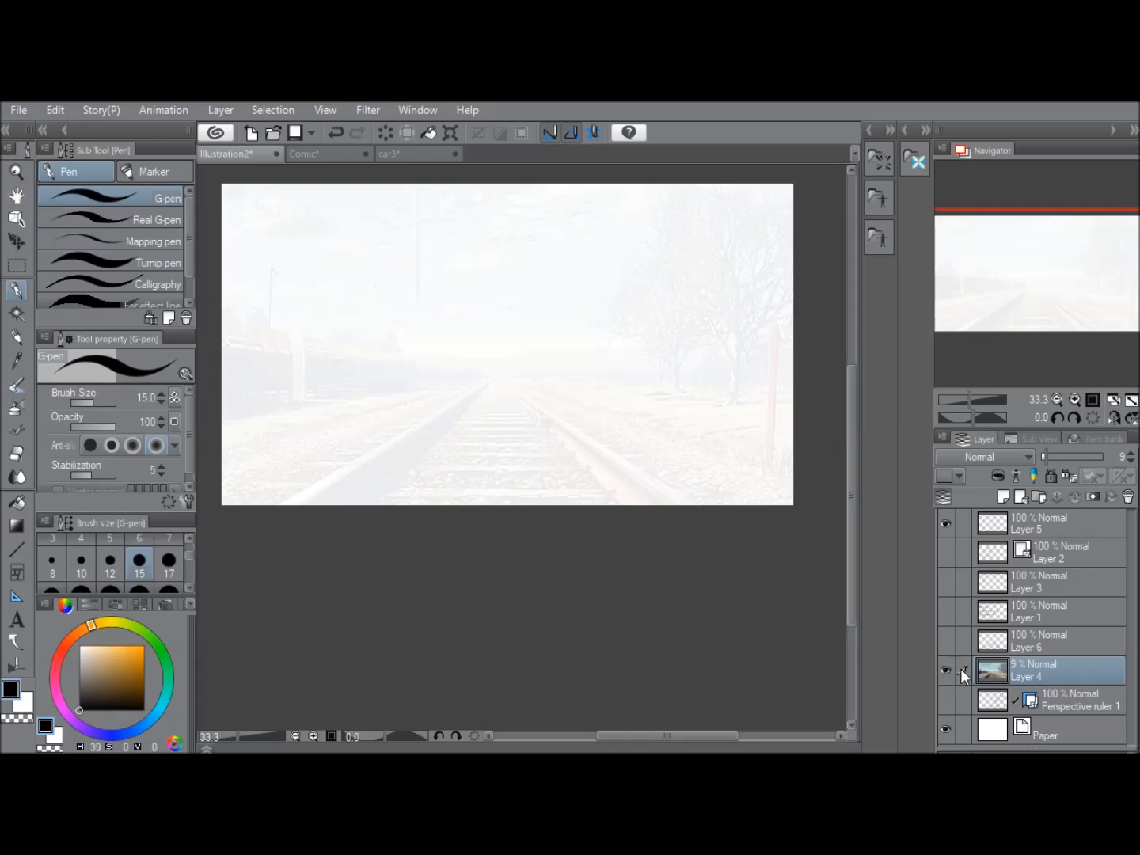
pyautogui.moveTo(1045, 456); pyautogui.dragTo(1104, 457)
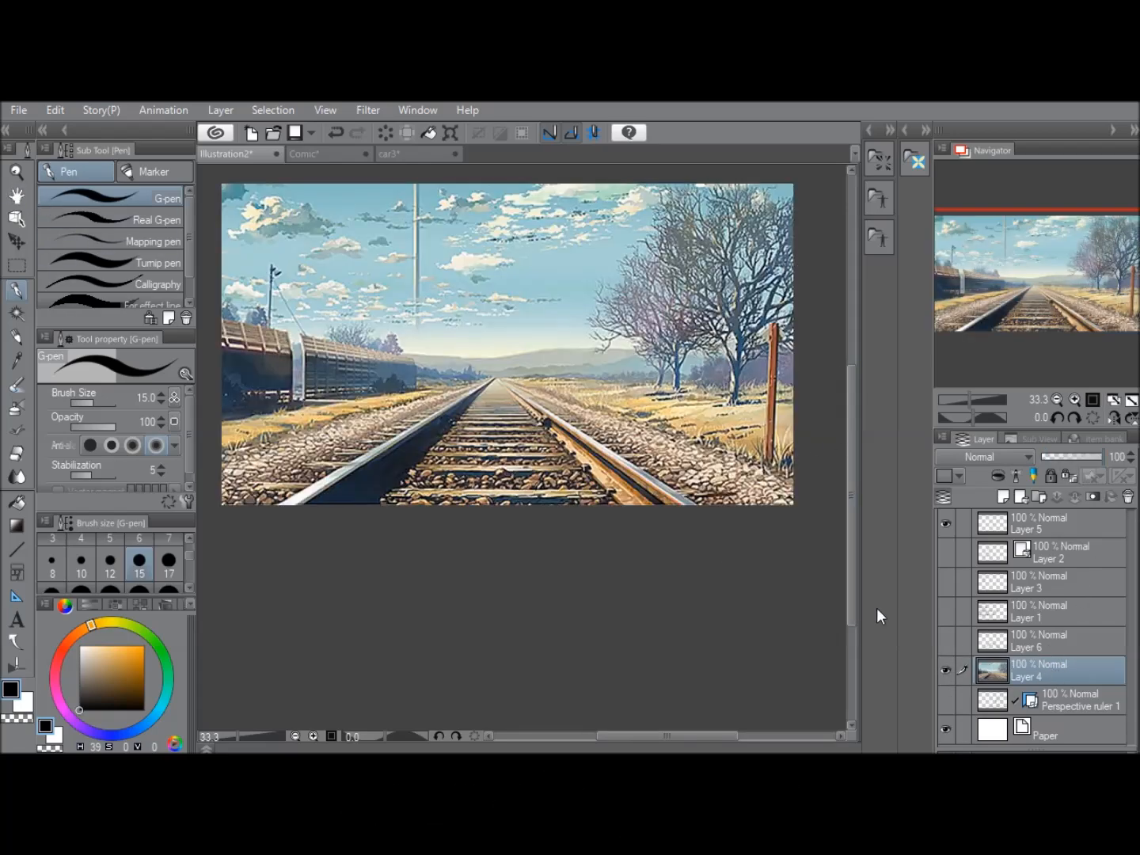
# - Try Scale up/Scale down/Rotate on the railway image in Layer 4, and cancel the transformation
pyautogui.click(53, 110)
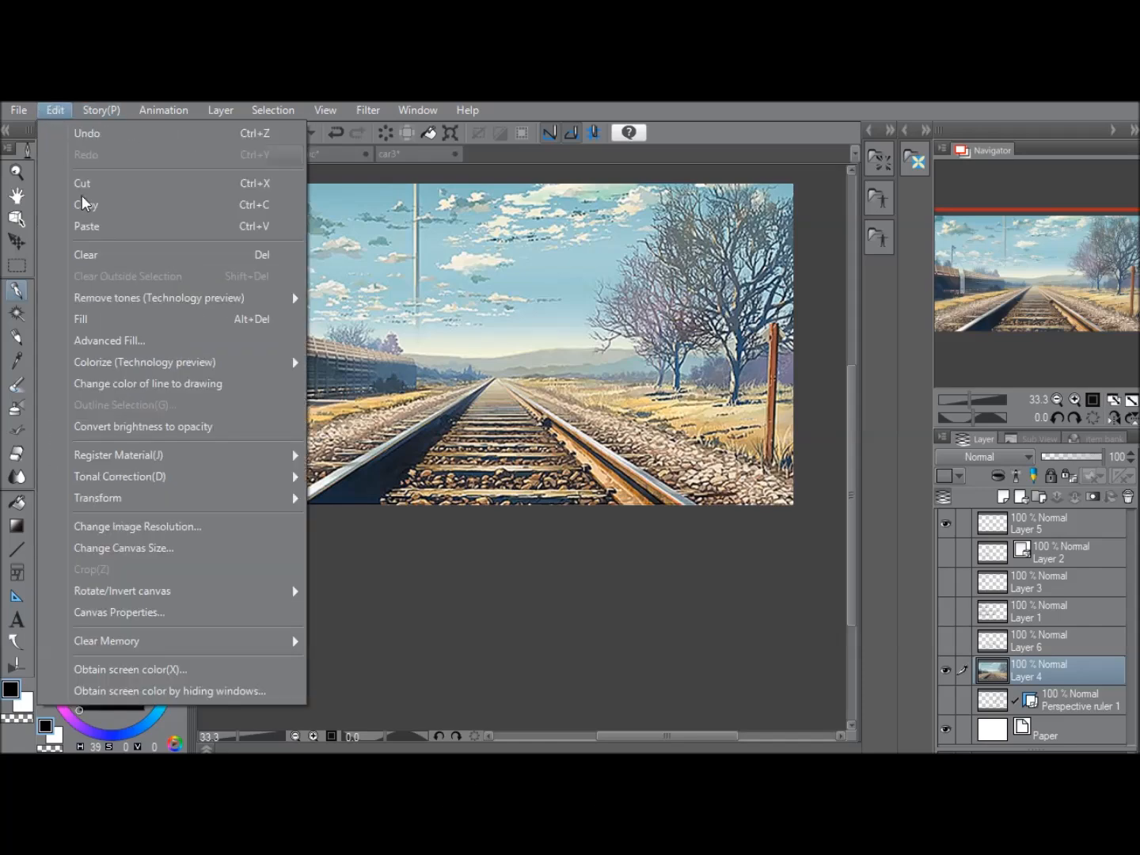
pyautogui.moveTo(242, 510)
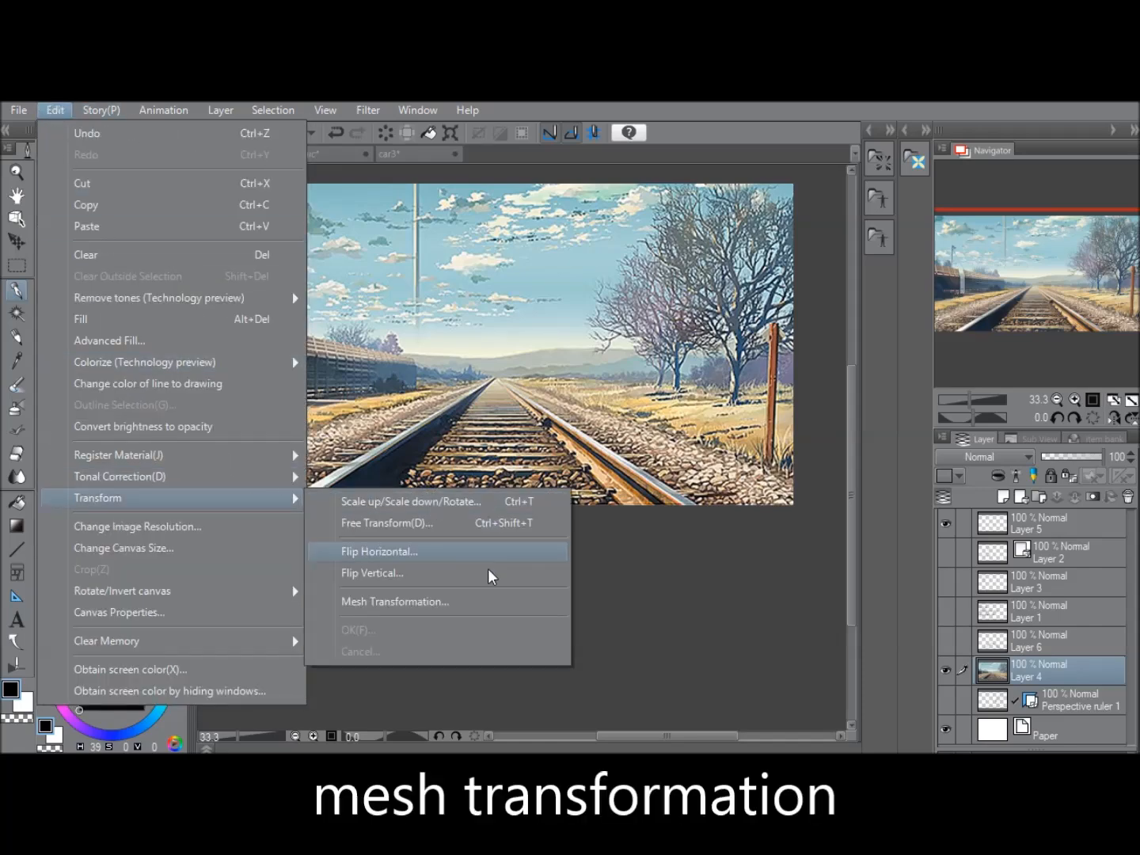
pyautogui.click(480, 508)
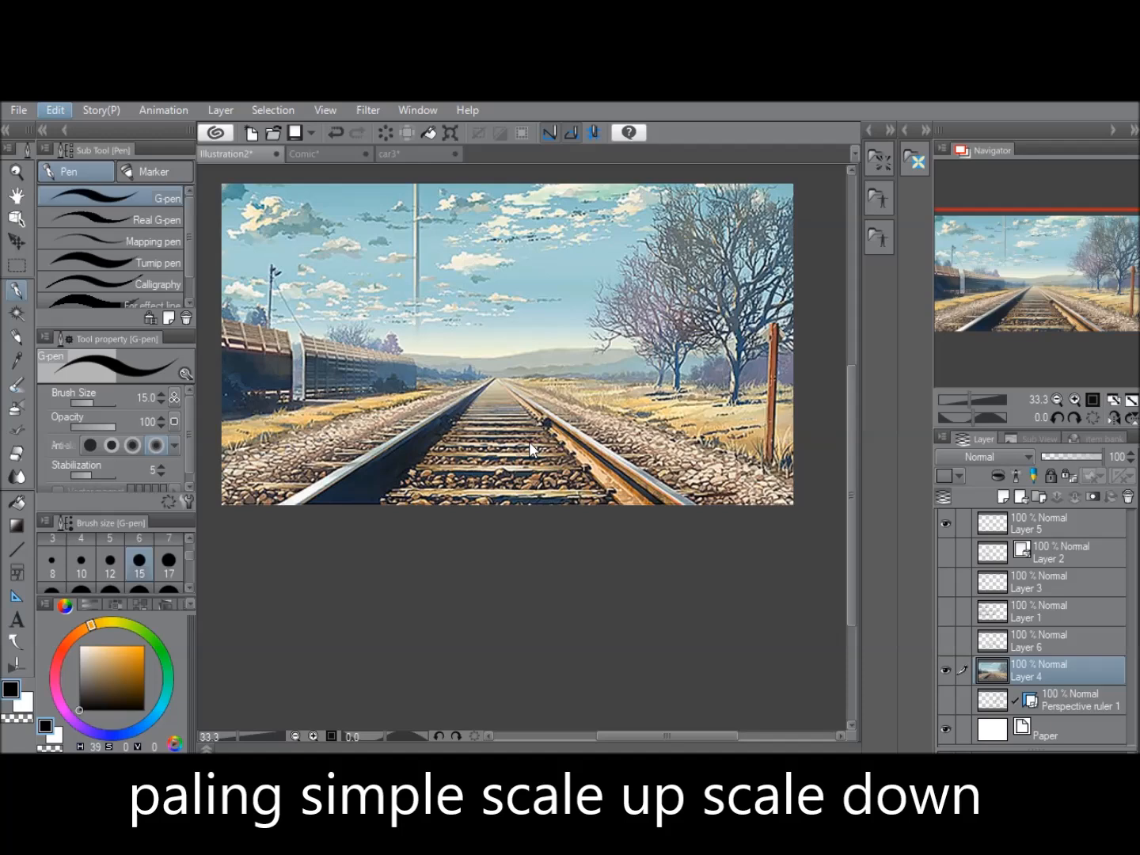
pyautogui.click(1057, 400)
pyautogui.moveTo(749, 254)
pyautogui.mouseDown()
pyautogui.moveTo(619, 333)
pyautogui.moveTo(705, 260)
pyautogui.moveTo(758, 232)
pyautogui.moveTo(758, 249)
pyautogui.mouseUp()
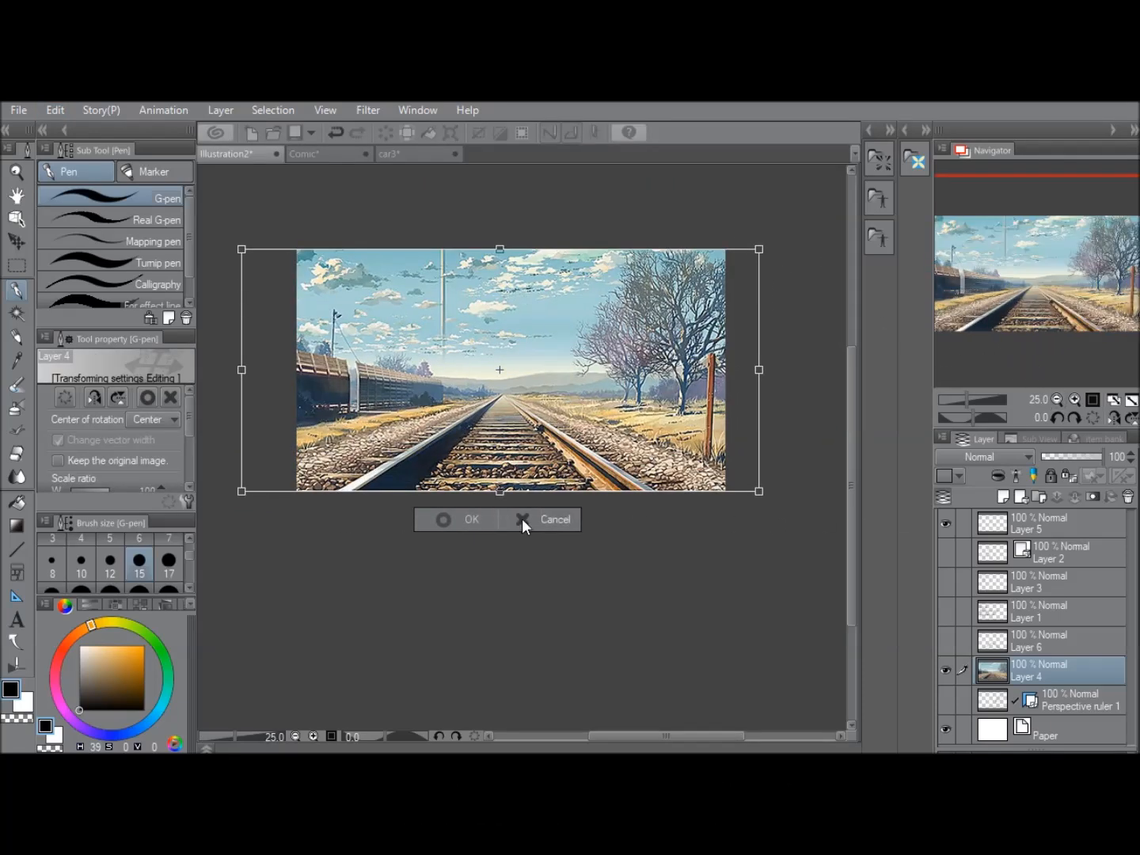
pyautogui.click(523, 520)
# - Try distorting the railway image with Free Transform by moving its four corners independently, and cancel it
pyautogui.click(65, 111)
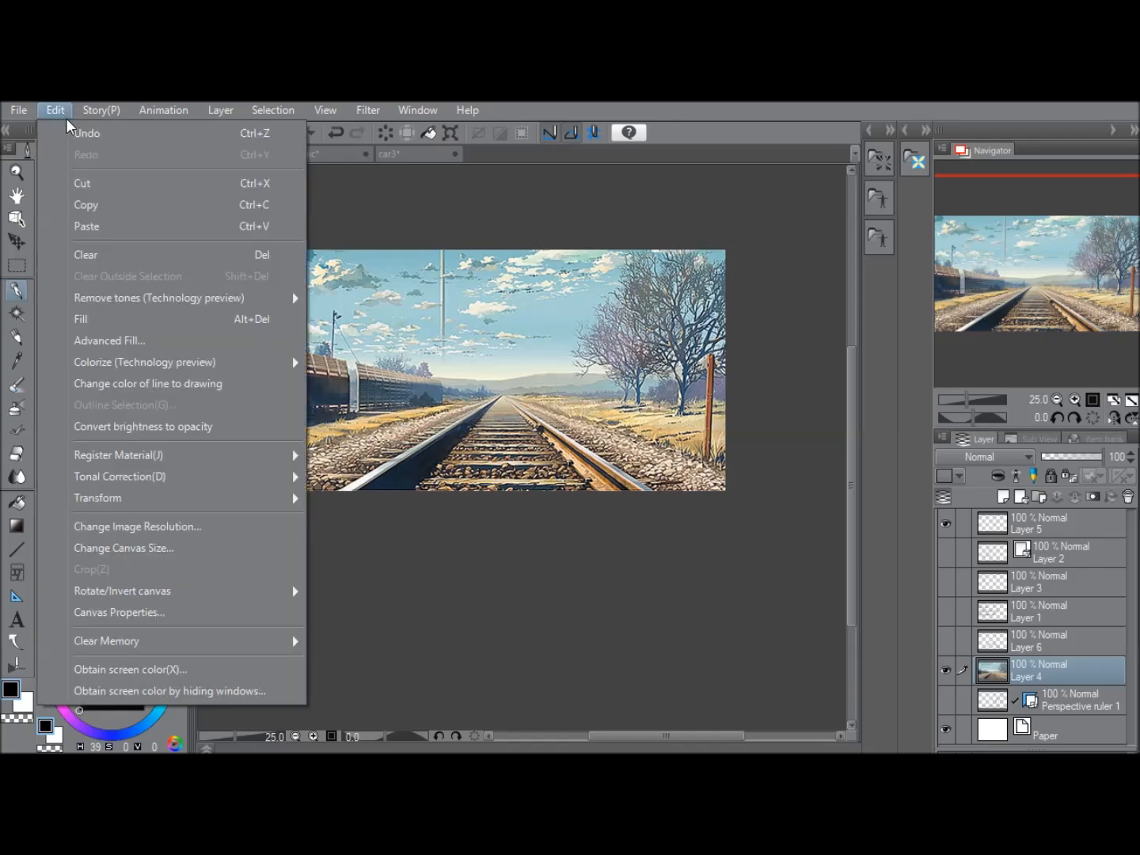
pyautogui.moveTo(195, 503)
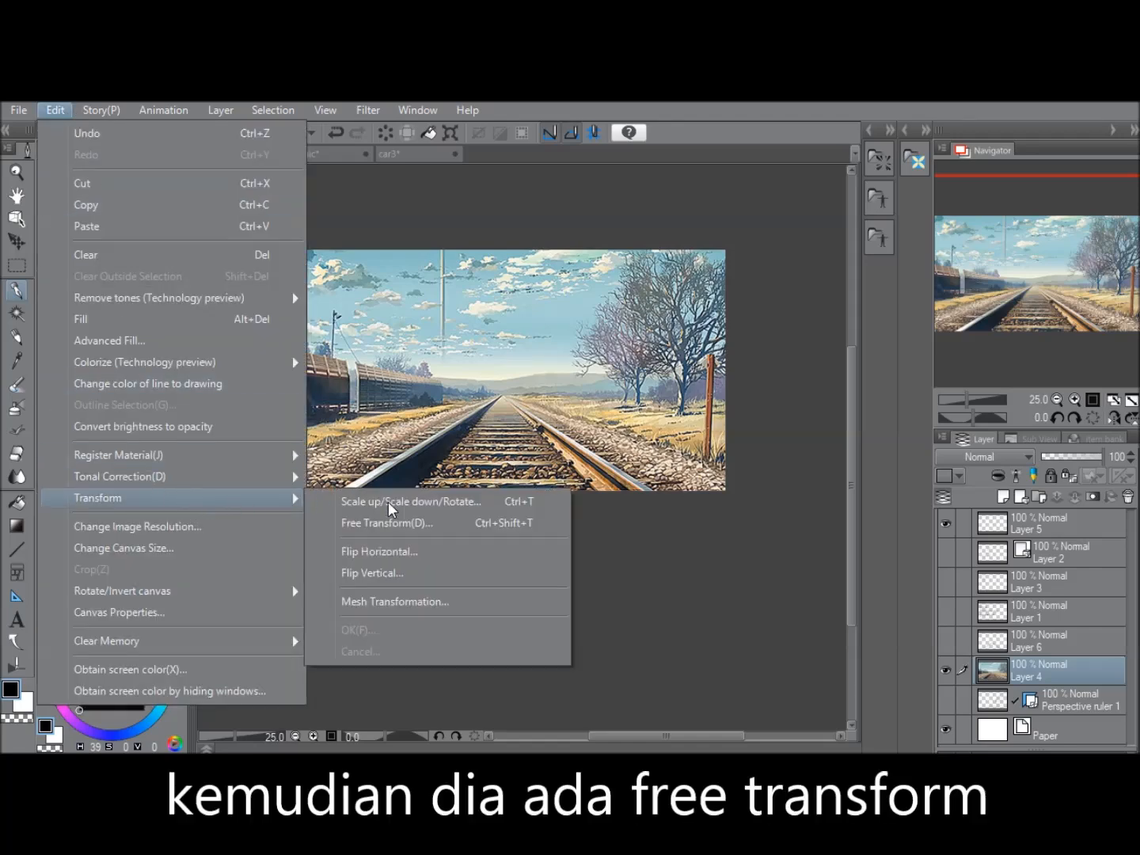
pyautogui.click(471, 523)
pyautogui.moveTo(758, 251); pyautogui.dragTo(669, 293)
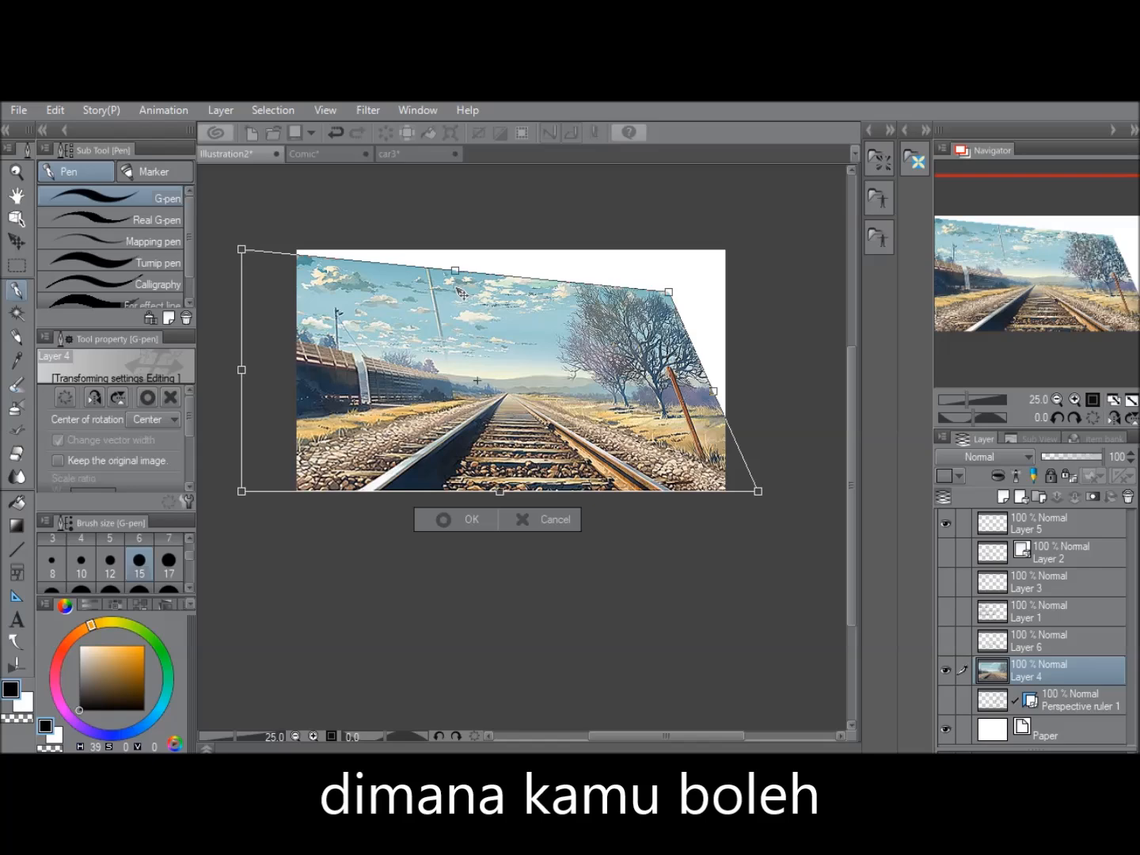
pyautogui.moveTo(242, 249); pyautogui.dragTo(379, 282)
pyautogui.moveTo(757, 491); pyautogui.dragTo(731, 376)
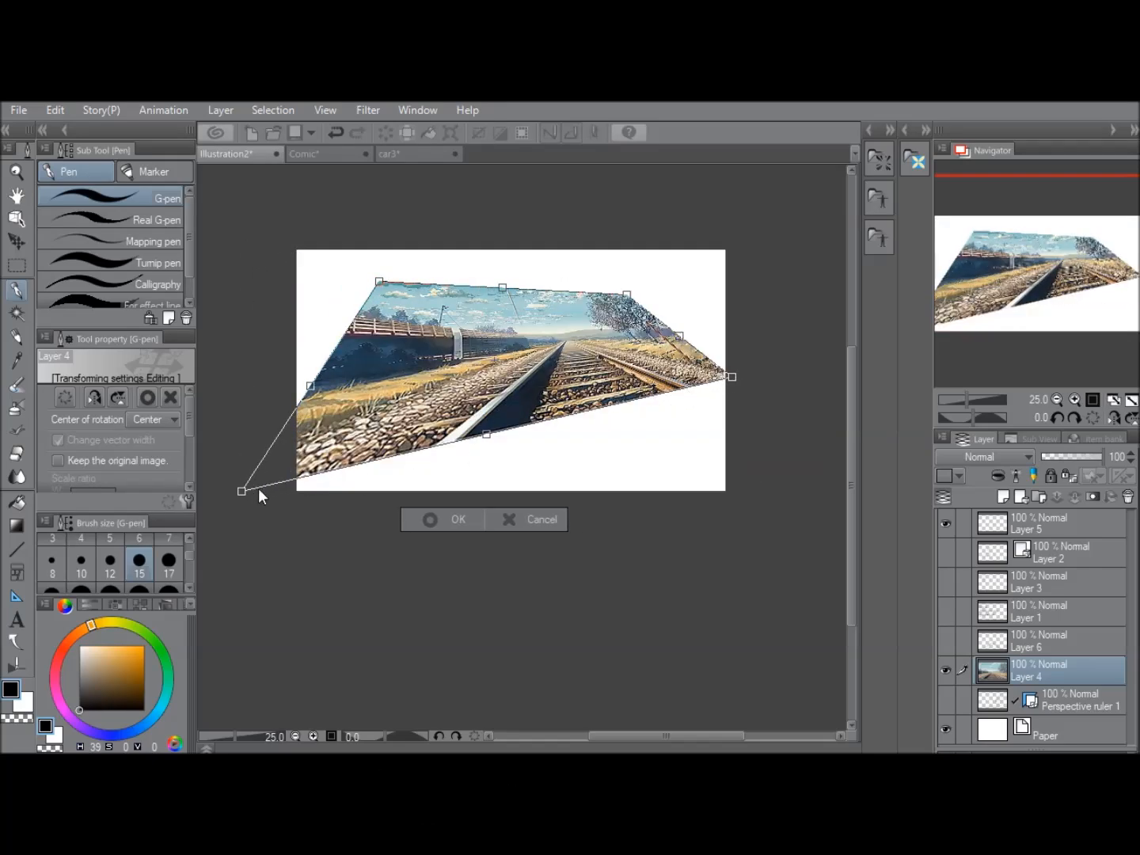
pyautogui.moveTo(242, 491); pyautogui.dragTo(419, 491)
pyautogui.moveTo(731, 377); pyautogui.dragTo(693, 478)
pyautogui.click(555, 518)
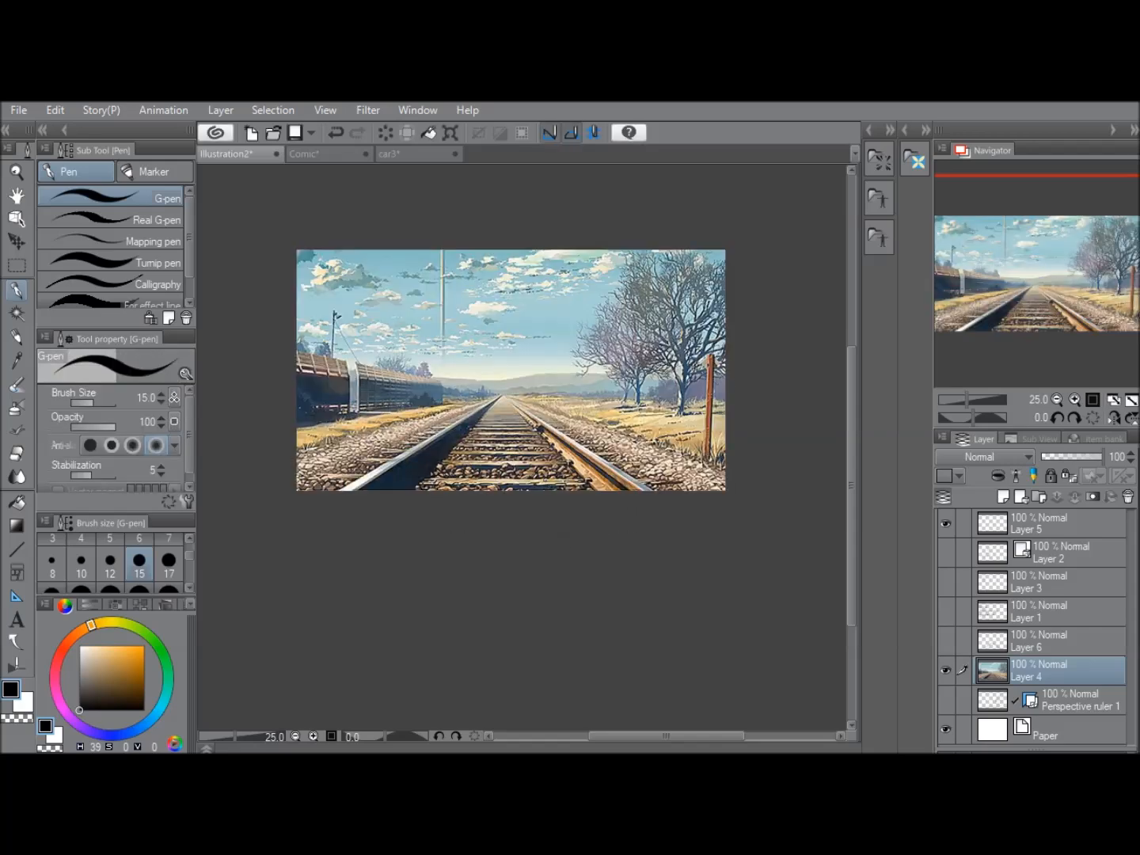
# - Try bending the upper part of the railway image with Mesh Transformation, undo the point moves, and cancel it
pyautogui.click(58, 111)
pyautogui.moveTo(242, 504)
pyautogui.click(444, 603)
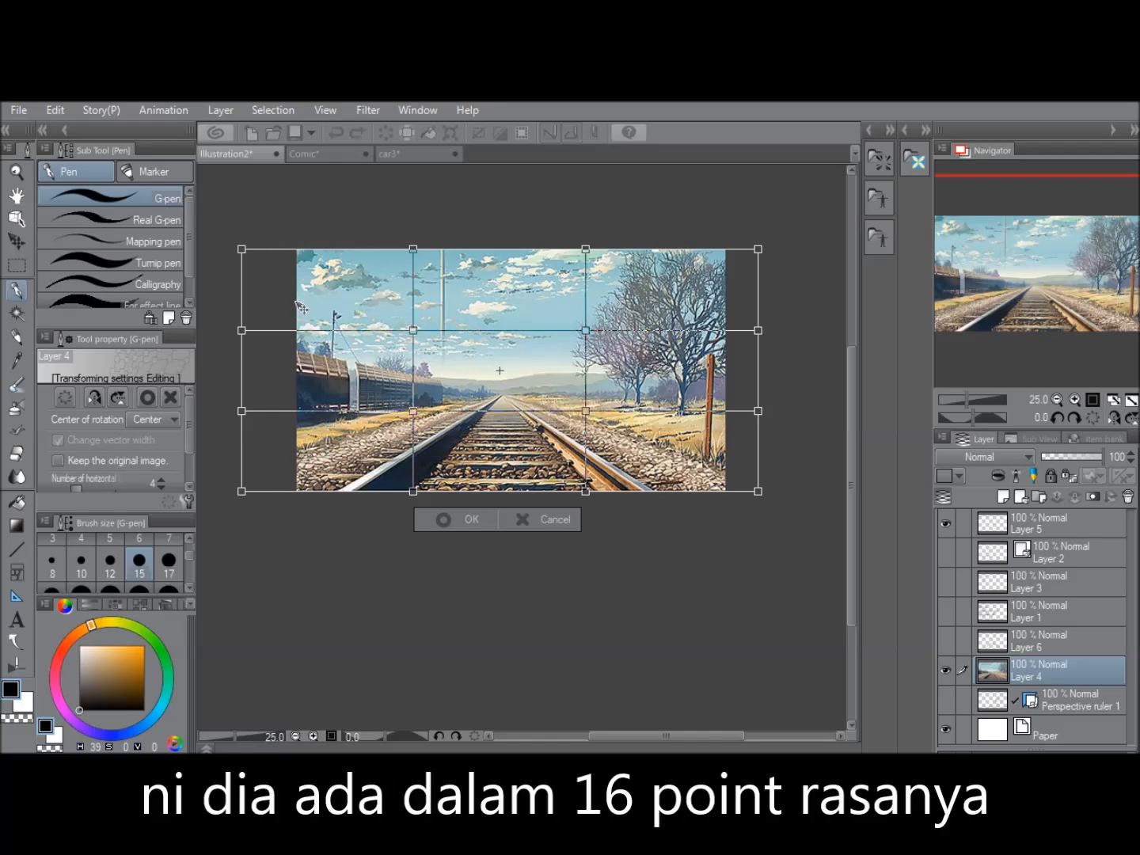
pyautogui.moveTo(246, 252); pyautogui.dragTo(470, 401)
pyautogui.moveTo(413, 250); pyautogui.dragTo(469, 336)
pyautogui.moveTo(585, 249); pyautogui.dragTo(570, 418)
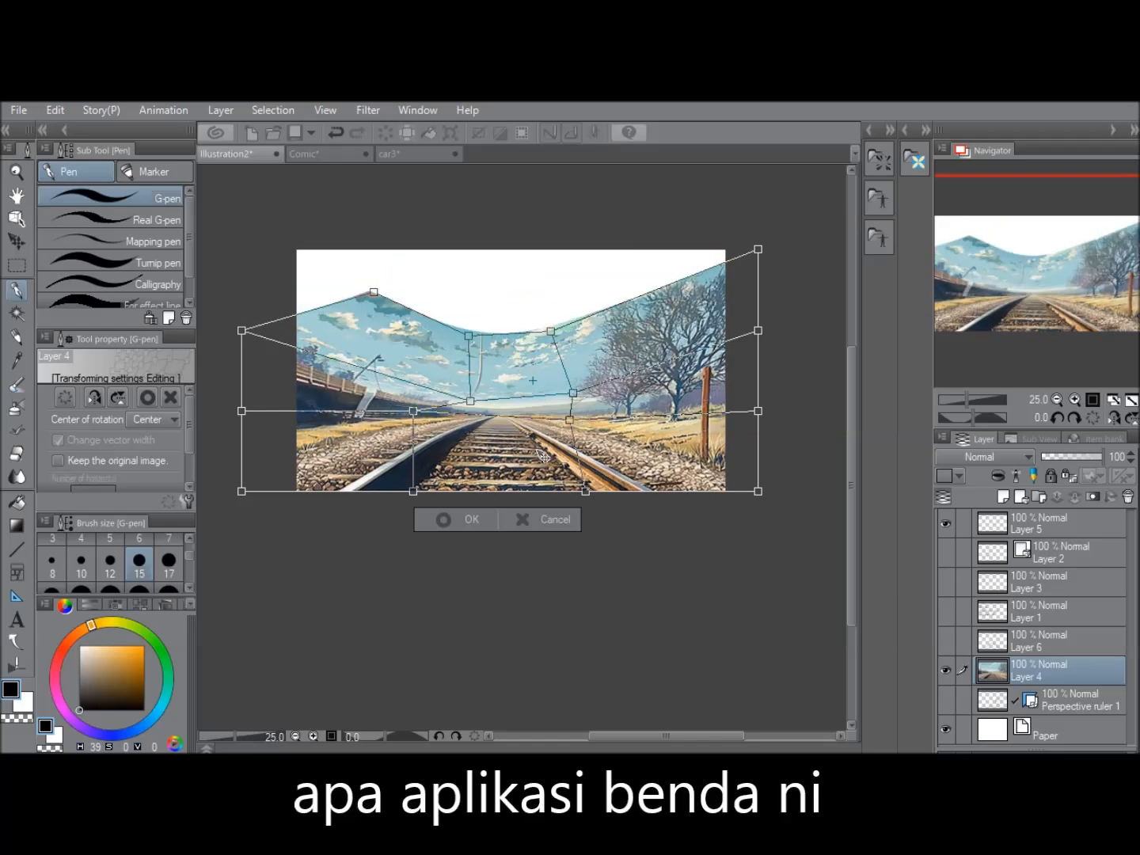
pyautogui.hotkey('ctrl', 'z')
pyautogui.hotkey('ctrl', 'z')
pyautogui.hotkey('ctrl', 'z')
pyautogui.hotkey('ctrl', 'z')
pyautogui.hotkey('ctrl', 'z')
pyautogui.hotkey('ctrl', 'z')
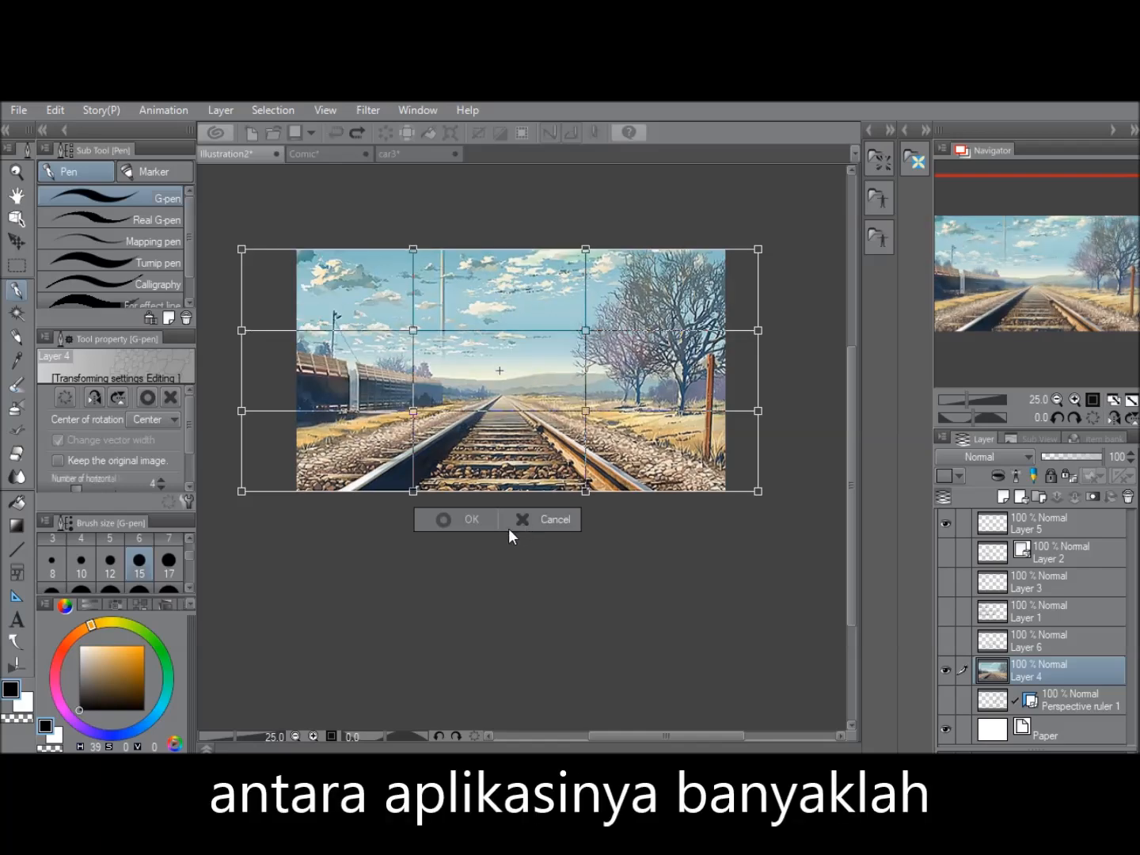
pyautogui.click(516, 523)
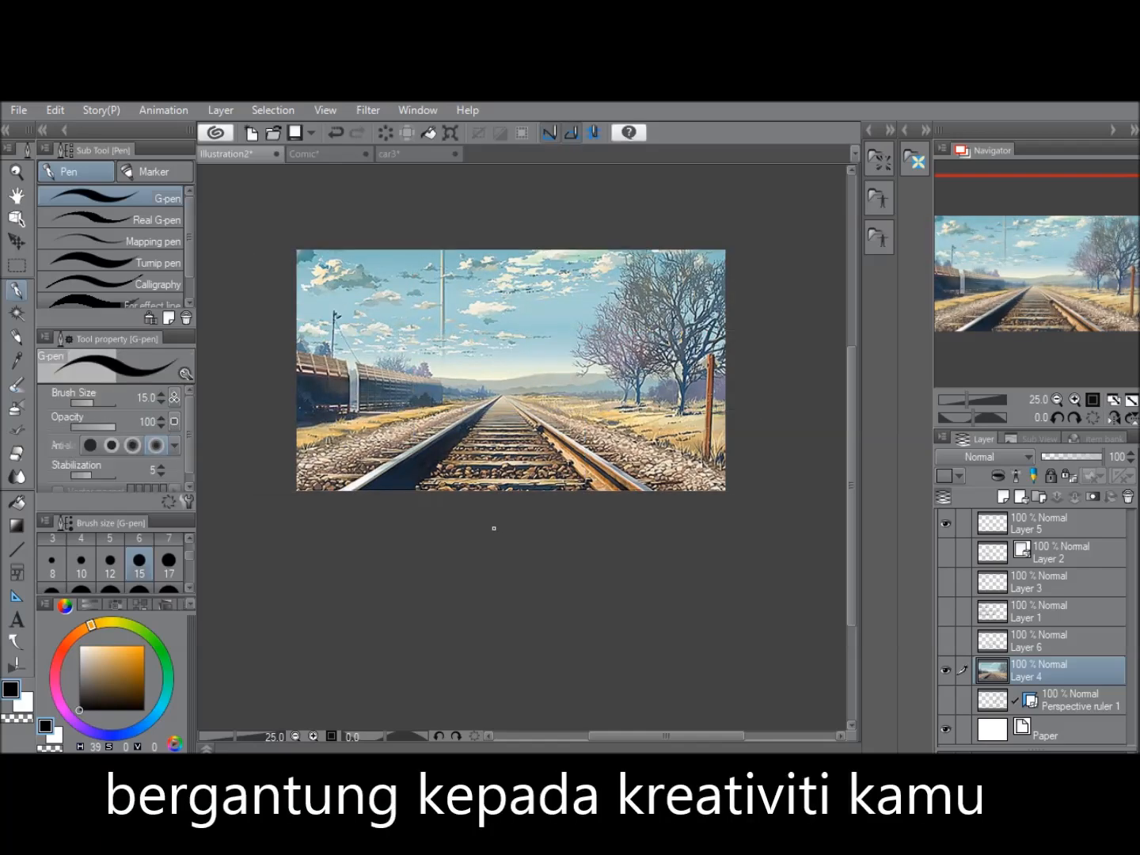
# - Hide the railway image layer, and reposition the birthday card image on Layer 7 over the right edge of the curved outline
pyautogui.click(945, 672)
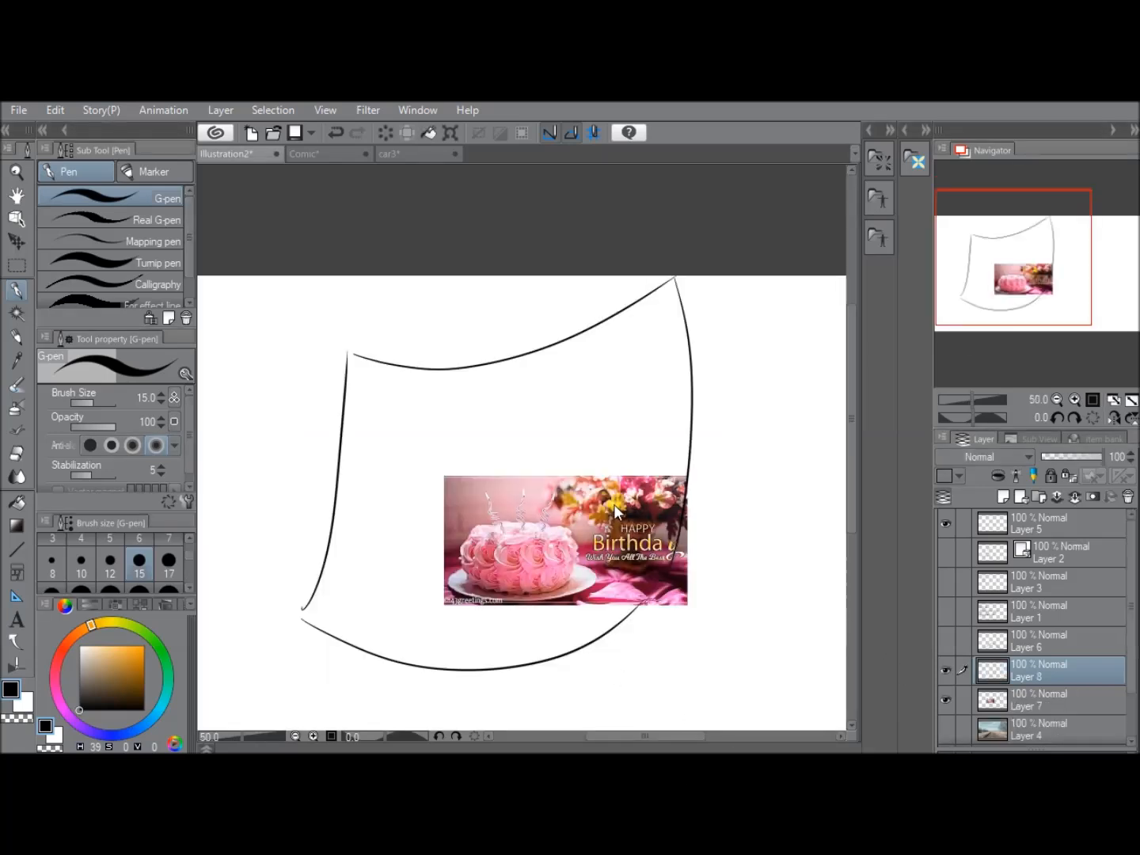
pyautogui.click(16, 216)
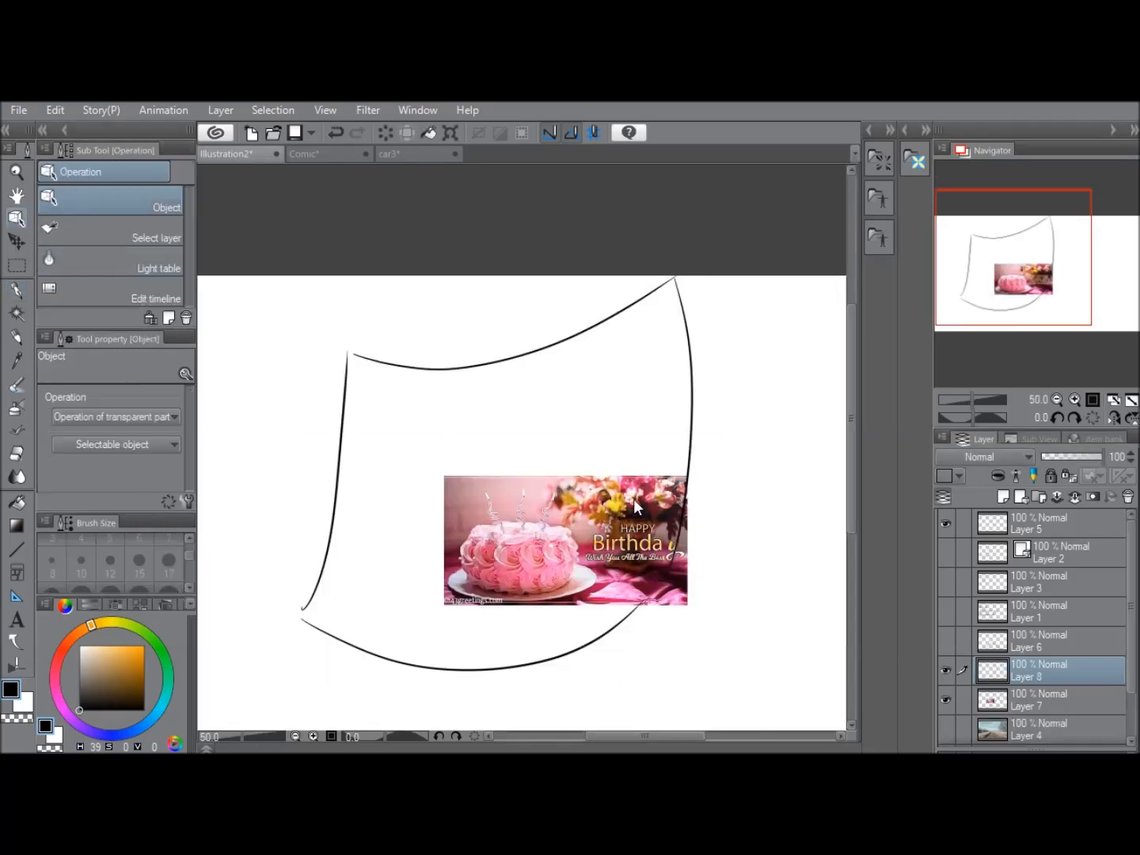
pyautogui.moveTo(631, 503); pyautogui.dragTo(718, 388)
pyautogui.moveTo(1024, 274); pyautogui.dragTo(964, 284)
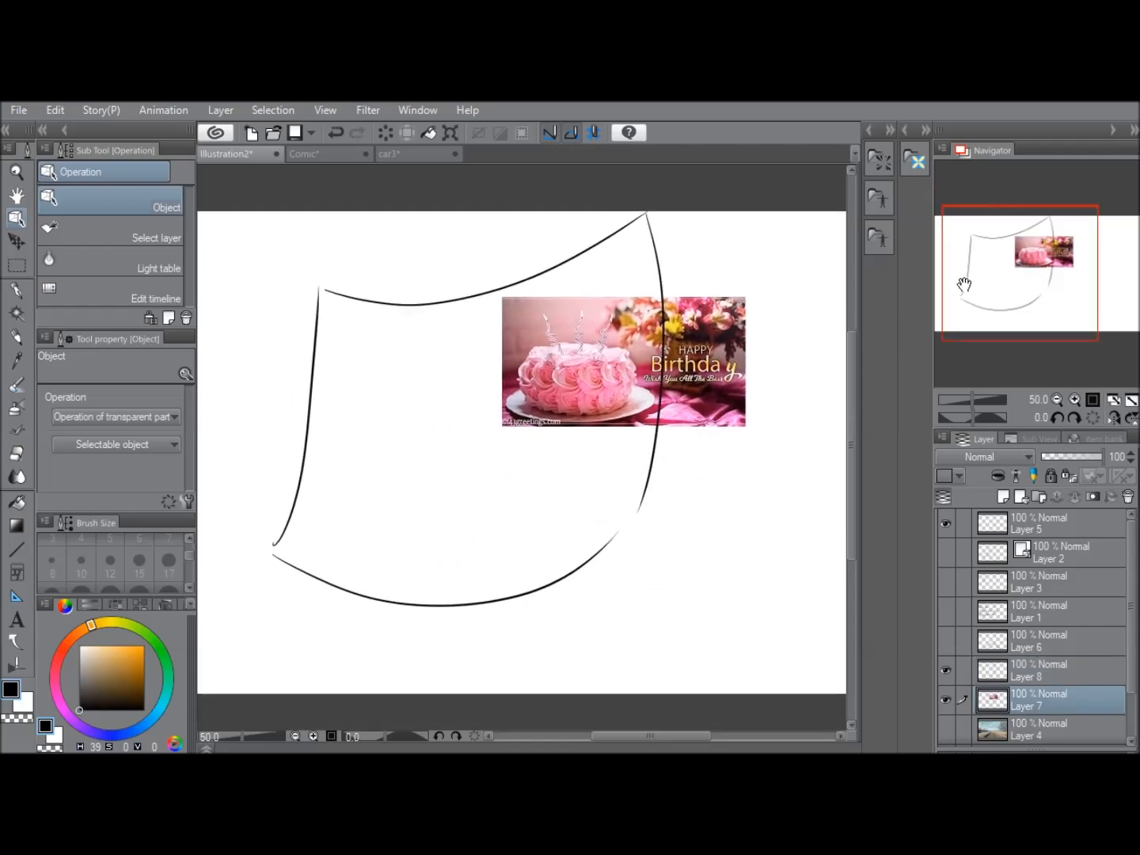
pyautogui.moveTo(713, 341); pyautogui.dragTo(801, 398)
pyautogui.moveTo(1025, 257); pyautogui.dragTo(1039, 257)
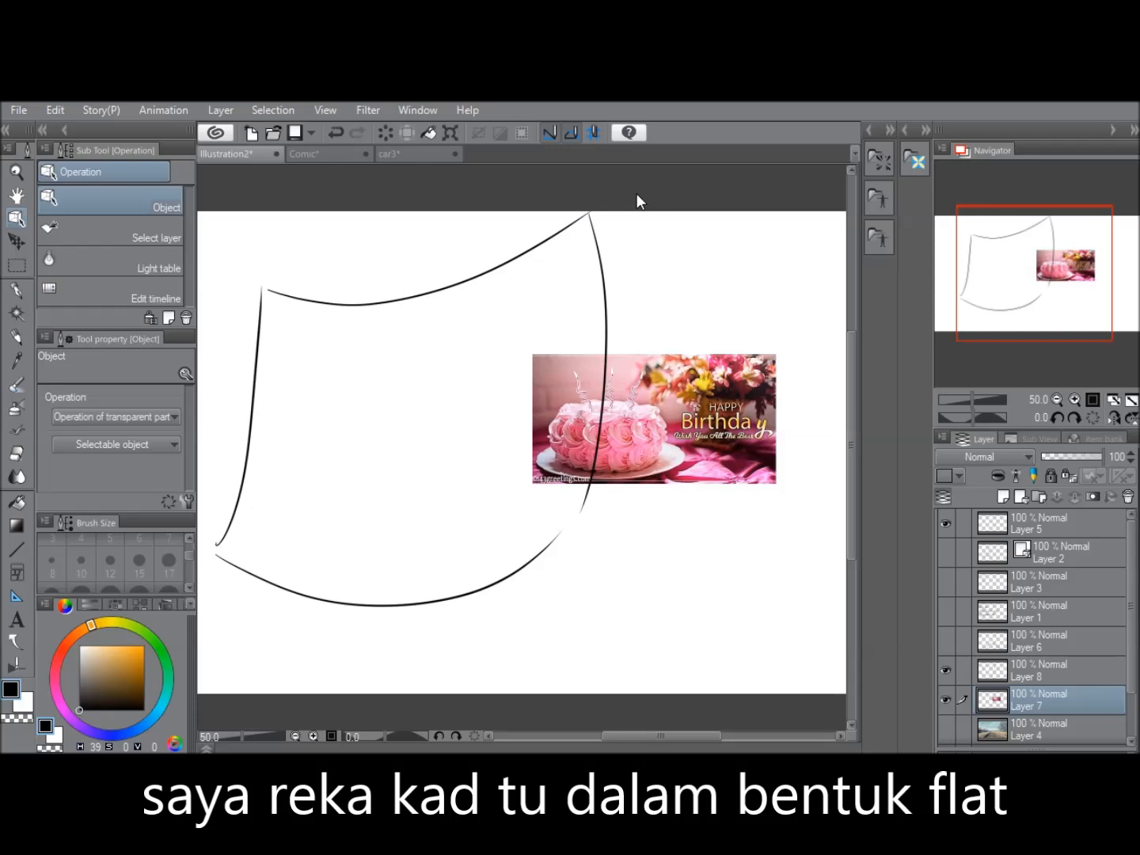
pyautogui.moveTo(1038, 264); pyautogui.dragTo(1050, 267)
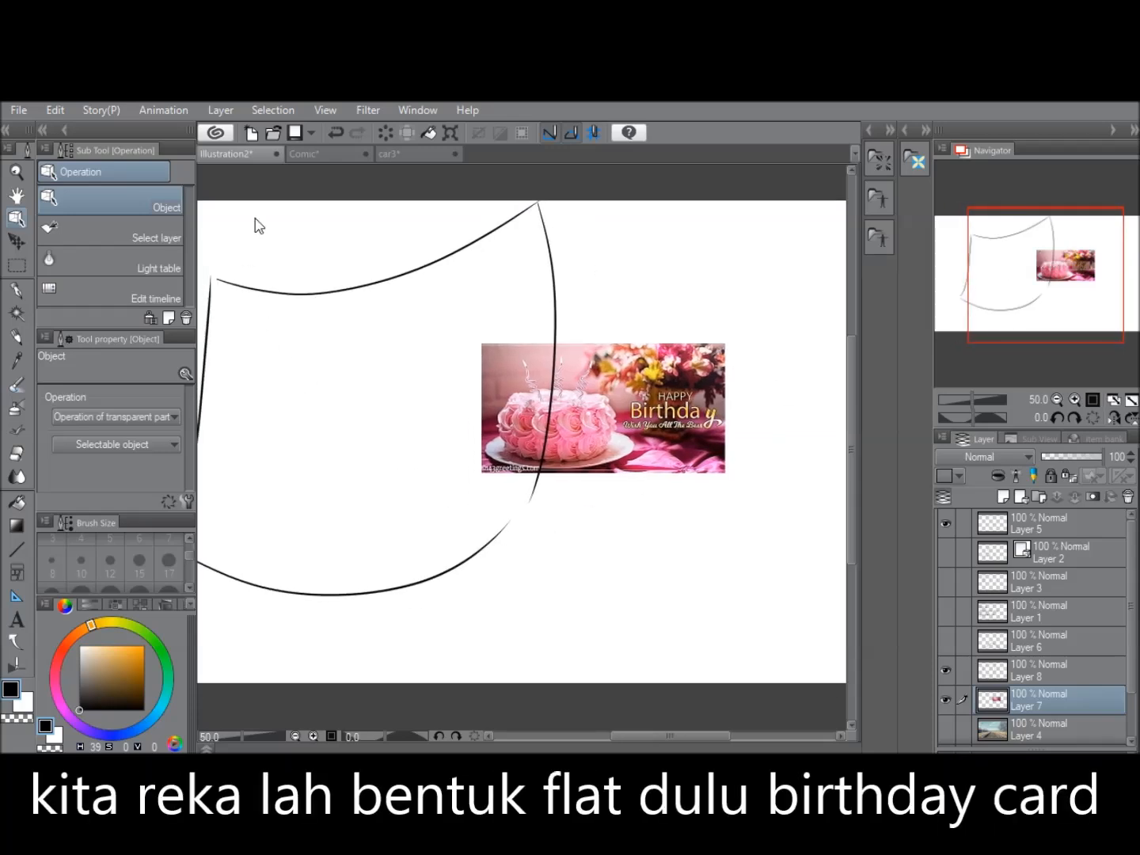
pyautogui.moveTo(1006, 255); pyautogui.dragTo(990, 255)
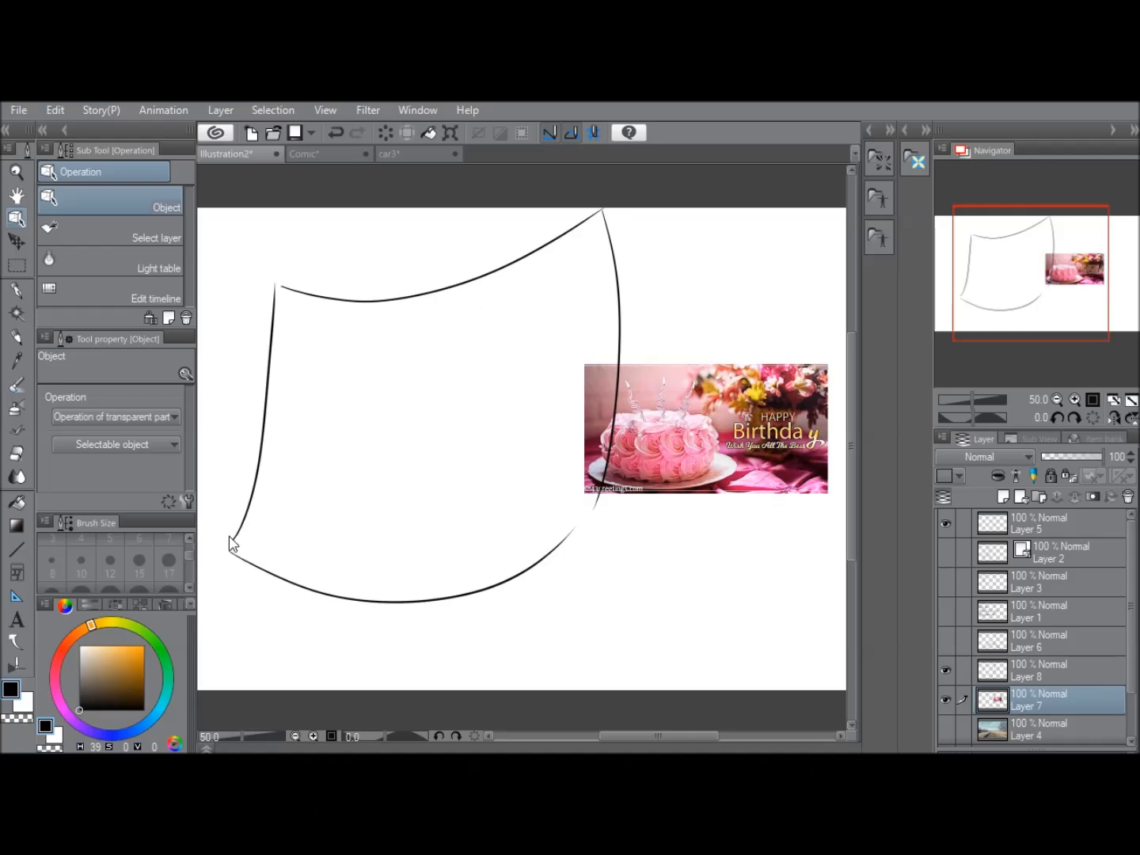
pyautogui.moveTo(760, 427); pyautogui.dragTo(635, 445)
# - Start a Mesh Transformation on the birthday card, move it inside the curved outline, and fit its top-edge points to the upper curve
pyautogui.click(53, 111)
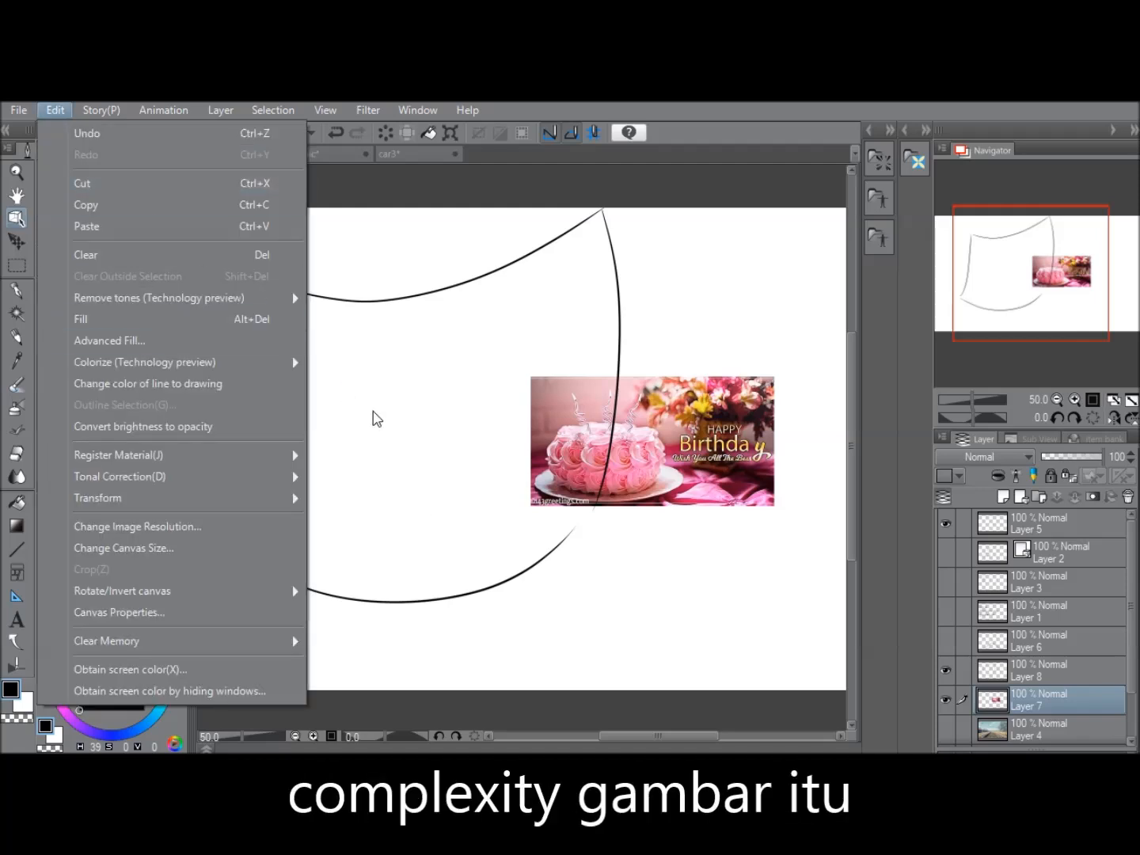
pyautogui.moveTo(234, 499)
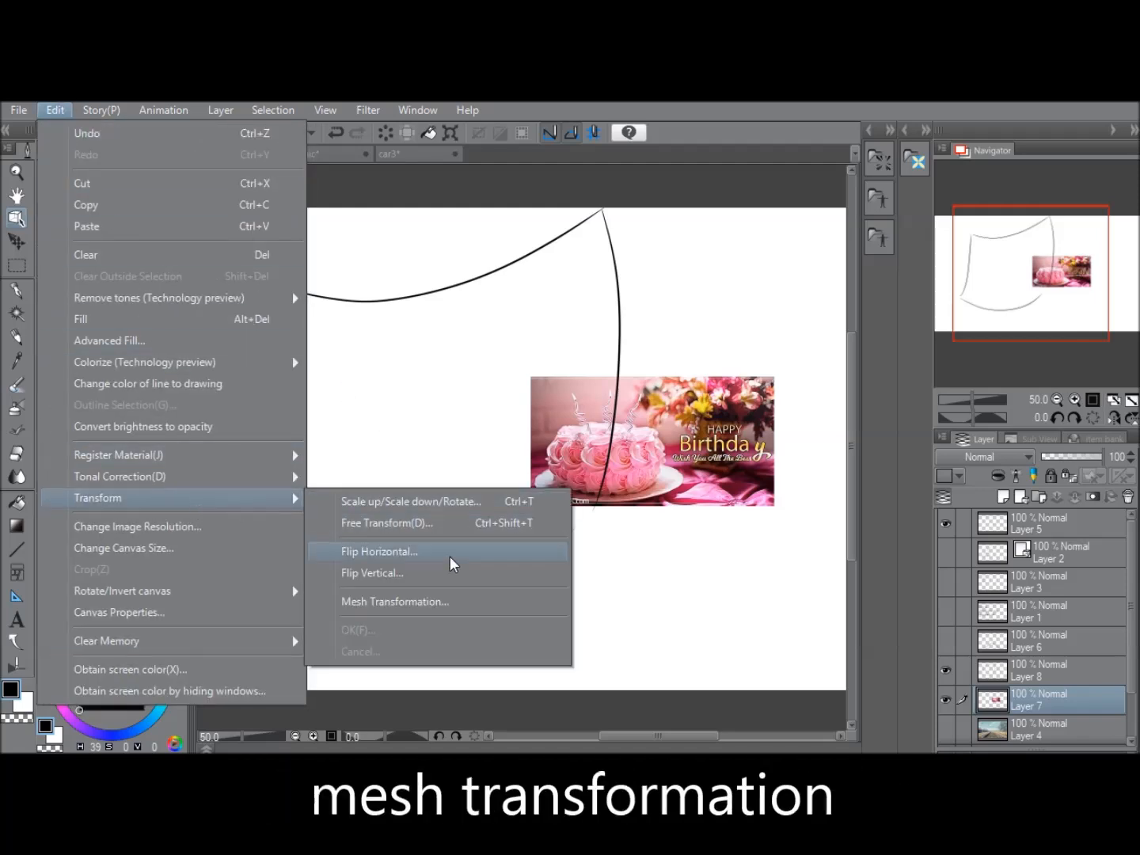
pyautogui.click(471, 603)
pyautogui.moveTo(672, 402); pyautogui.dragTo(450, 428)
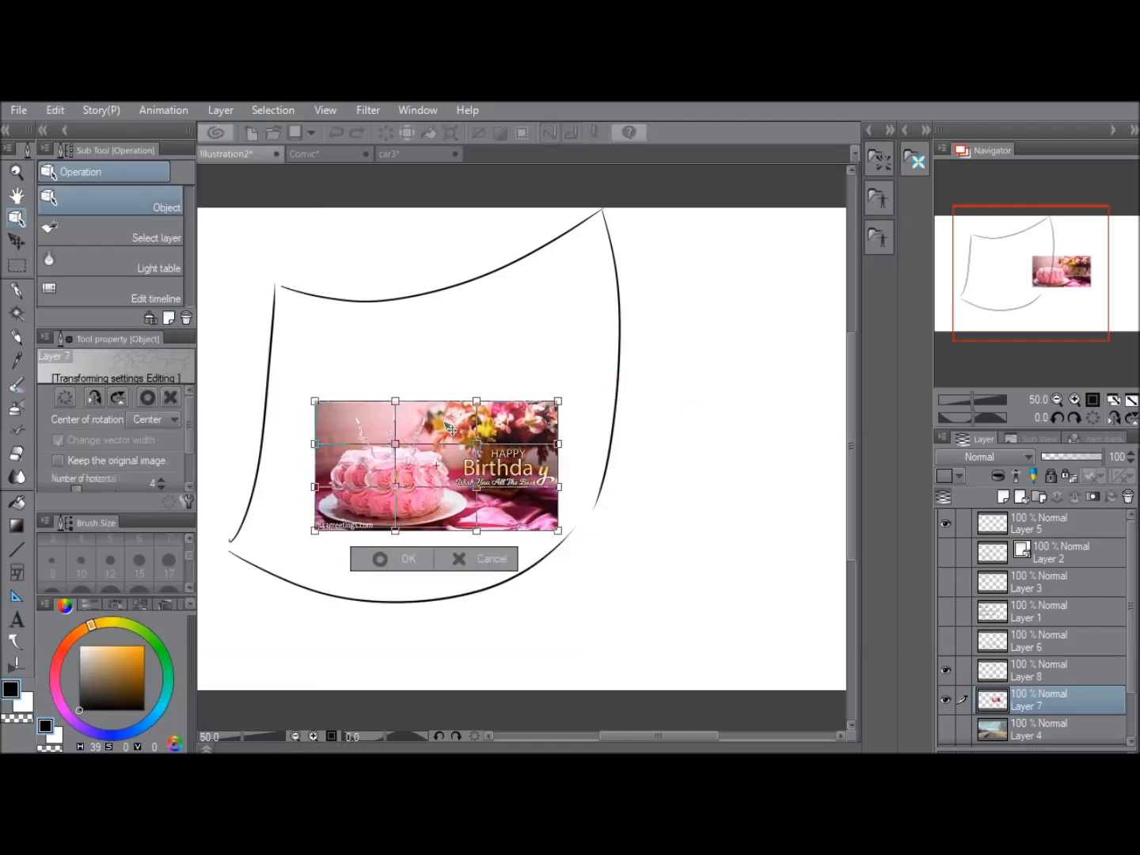
pyautogui.moveTo(315, 402); pyautogui.dragTo(280, 288)
pyautogui.moveTo(396, 401); pyautogui.dragTo(362, 302)
pyautogui.moveTo(476, 402); pyautogui.dragTo(476, 280)
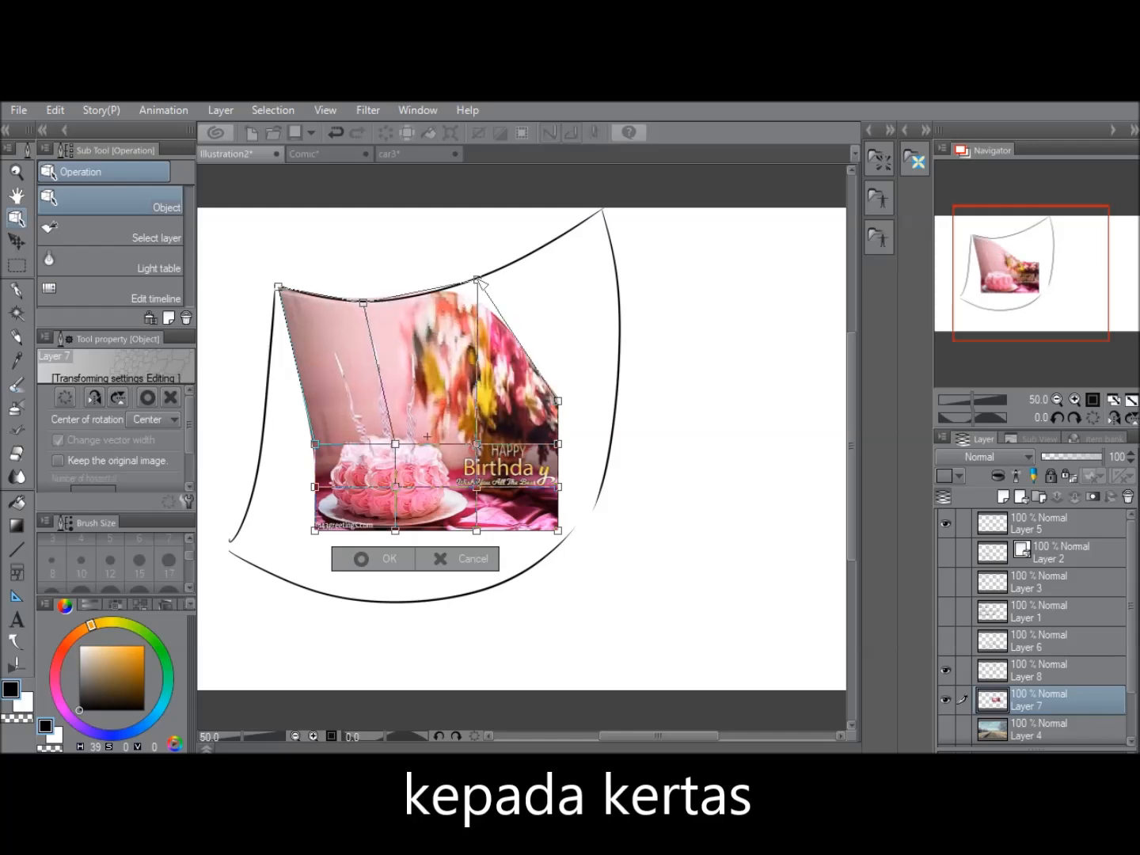
pyautogui.moveTo(557, 401); pyautogui.dragTo(601, 210)
# - Adjust the upper side and inner mesh points, and fit the card's left edge down to the outline's lower-left corner
pyautogui.moveTo(558, 445); pyautogui.dragTo(623, 335)
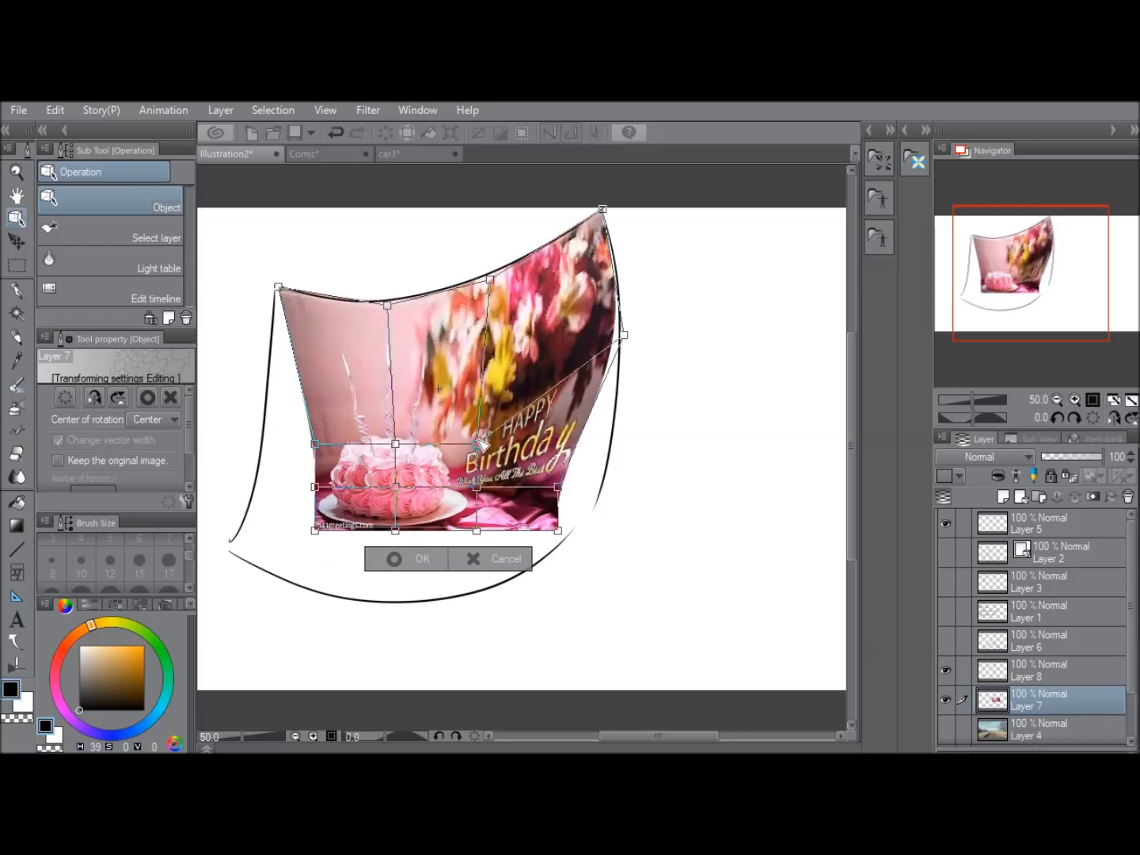
pyautogui.moveTo(476, 444); pyautogui.dragTo(495, 387)
pyautogui.moveTo(396, 445); pyautogui.dragTo(395, 409)
pyautogui.moveTo(315, 444); pyautogui.dragTo(275, 398)
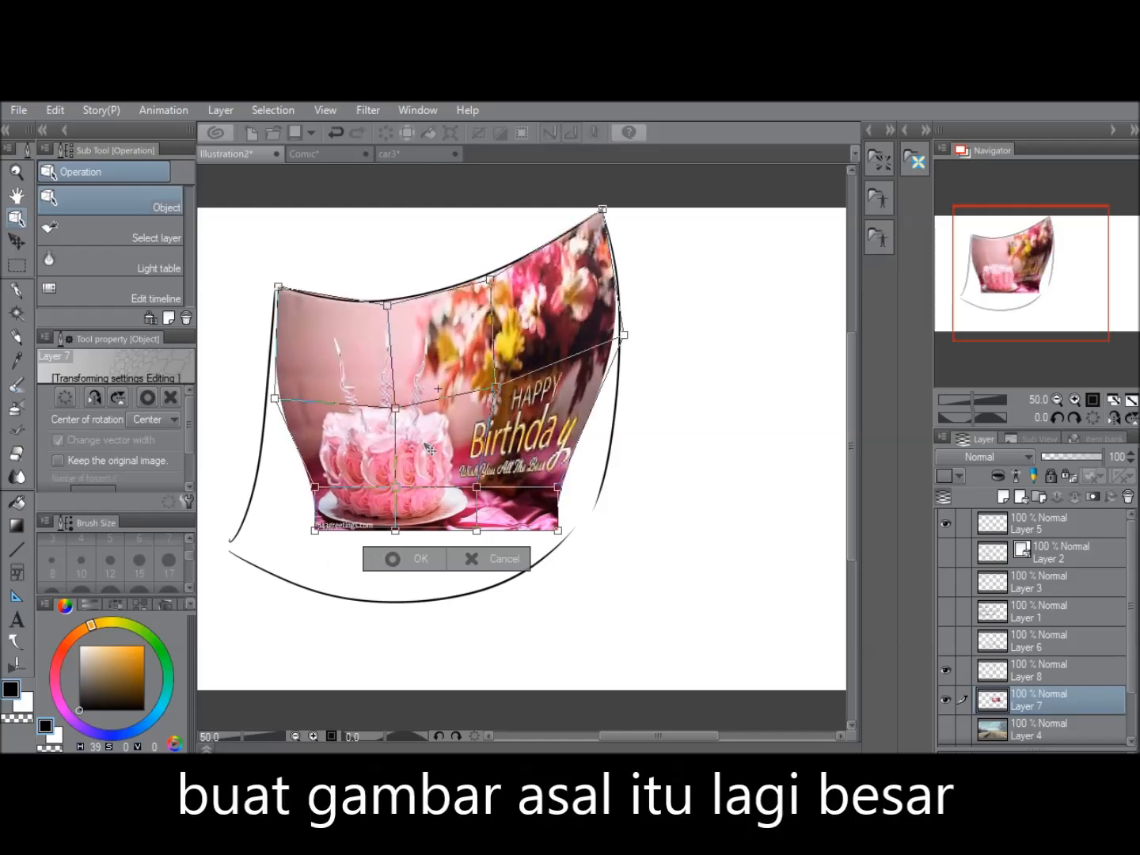
pyautogui.moveTo(316, 488); pyautogui.dragTo(264, 480)
pyautogui.moveTo(274, 398); pyautogui.dragTo(274, 388)
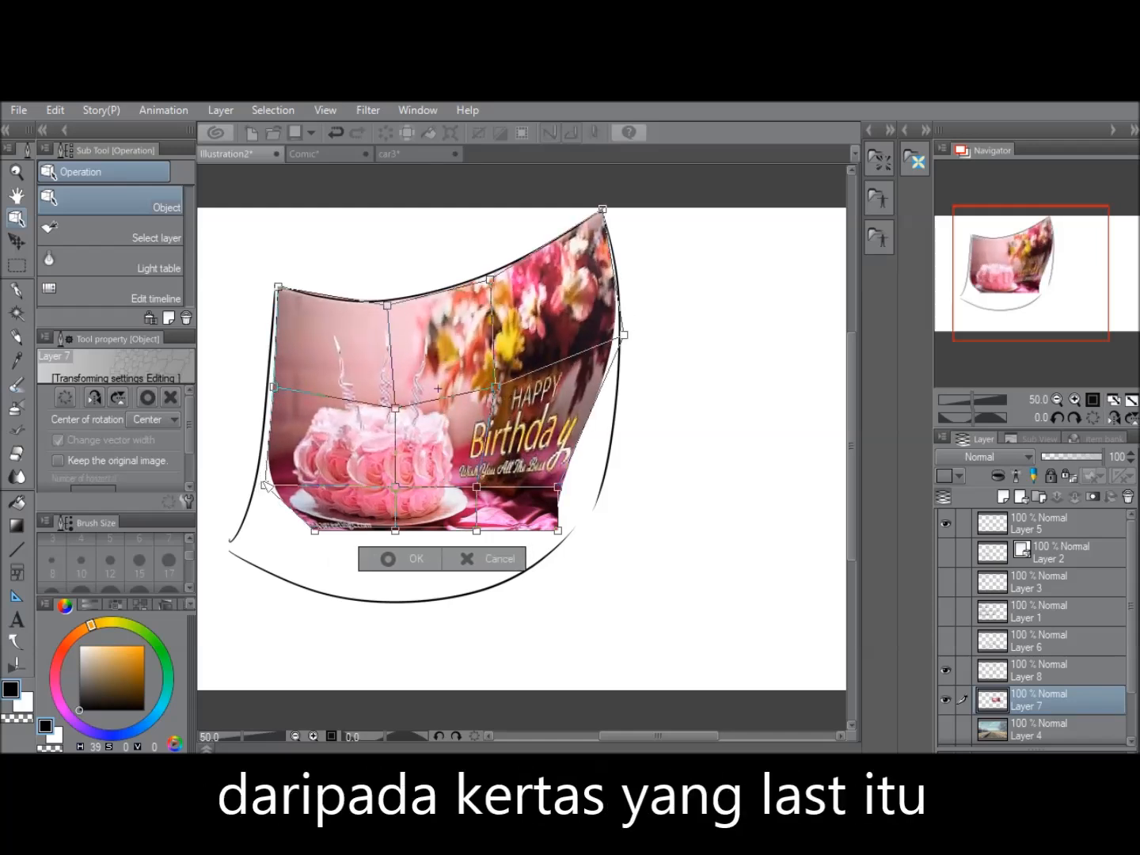
pyautogui.moveTo(263, 481); pyautogui.dragTo(253, 477)
pyautogui.moveTo(274, 387); pyautogui.dragTo(270, 374)
pyautogui.moveTo(316, 531); pyautogui.dragTo(229, 551)
# - Pull the mesh points of the card's bottom and right edges onto the outline's lower and right curves
pyautogui.moveTo(396, 531); pyautogui.dragTo(380, 612)
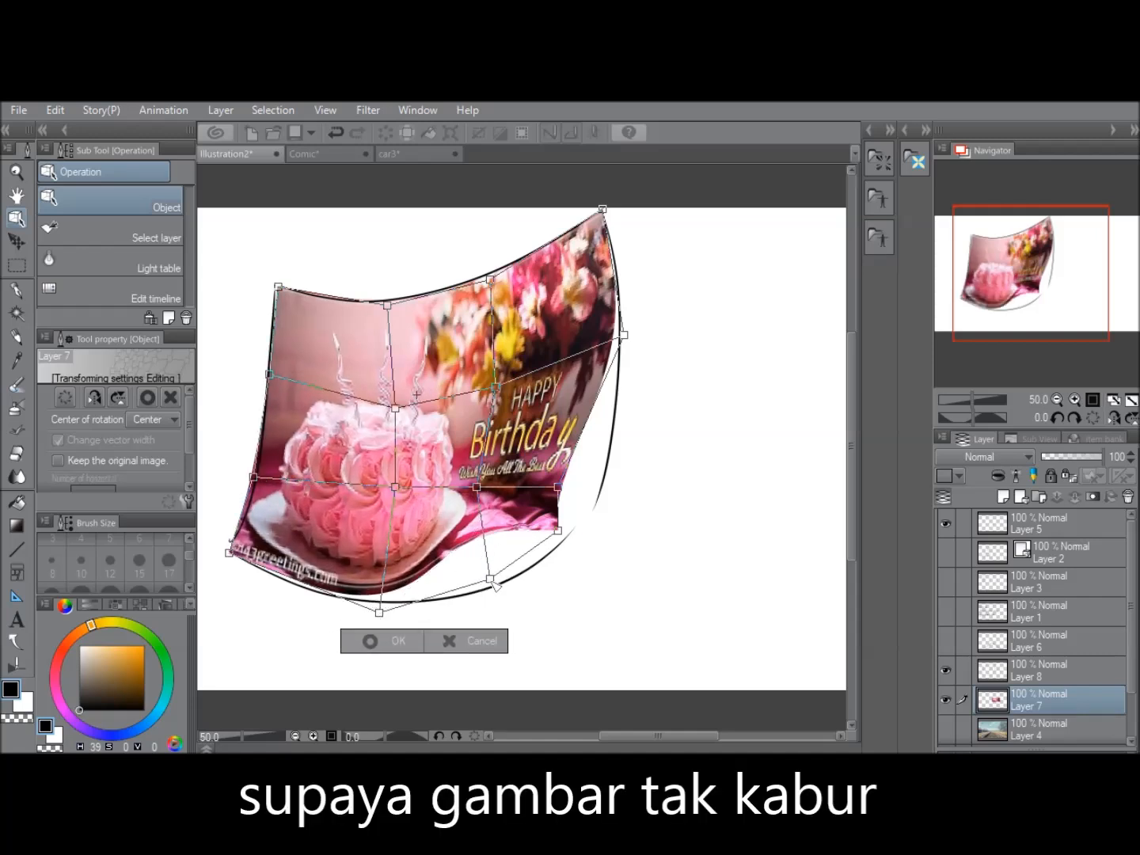
pyautogui.moveTo(476, 530); pyautogui.dragTo(502, 588)
pyautogui.moveTo(559, 531); pyautogui.dragTo(623, 409)
pyautogui.moveTo(624, 335); pyautogui.dragTo(614, 313)
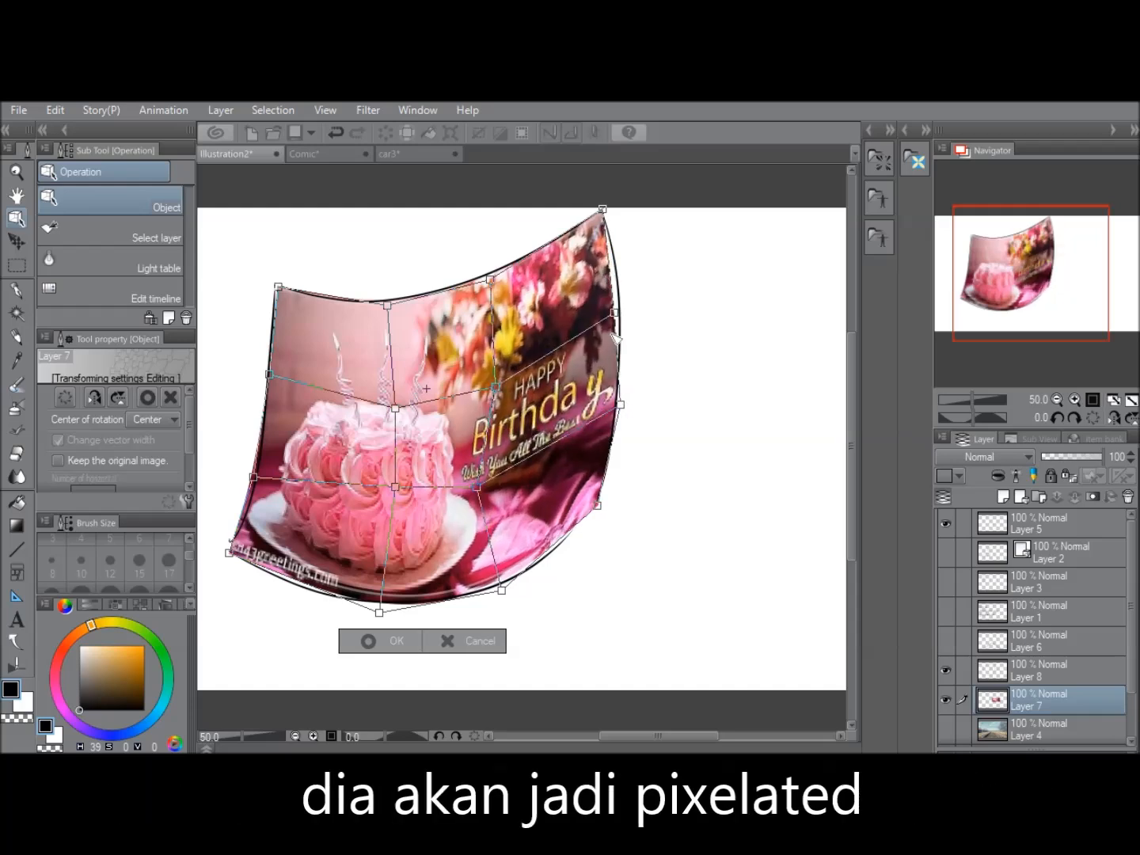
pyautogui.moveTo(621, 405); pyautogui.dragTo(612, 415)
pyautogui.moveTo(612, 413); pyautogui.dragTo(620, 415)
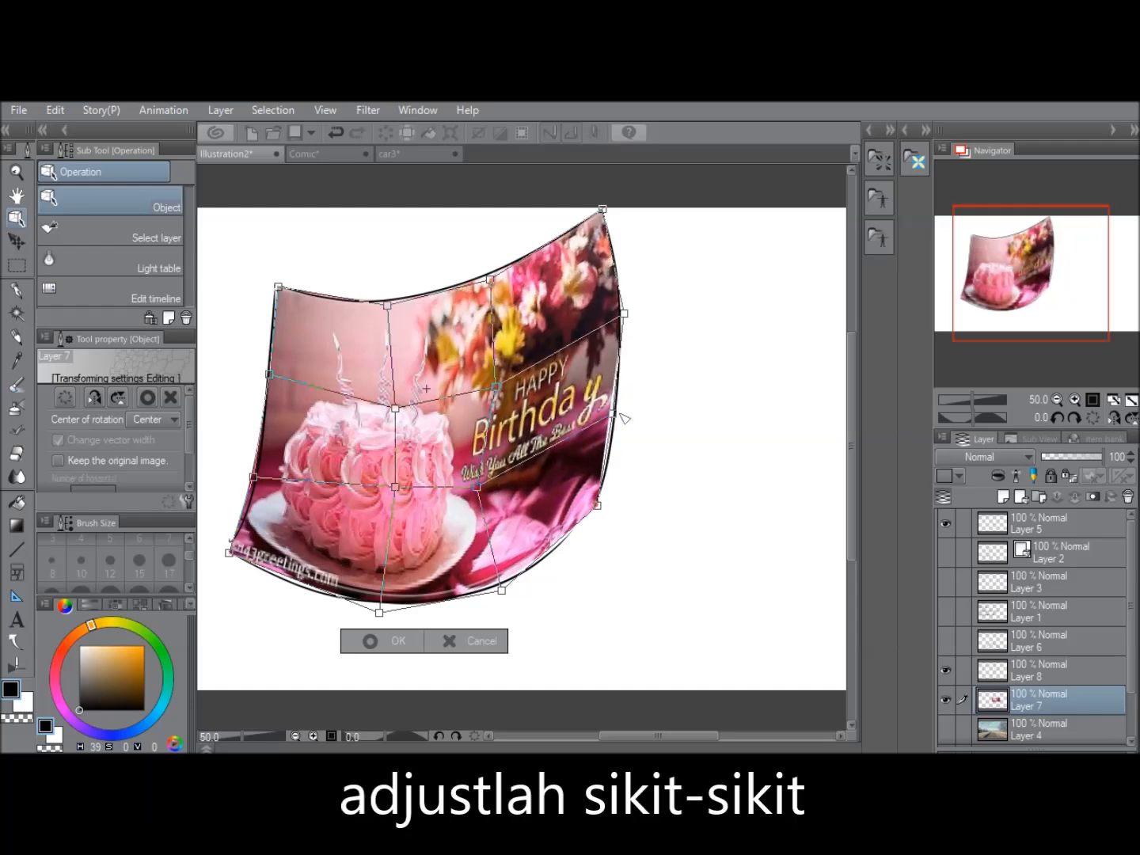
# - Fine-tune the card's lower-left corner and bottom-edge mesh points to follow the outline's lower curve more closely
pyautogui.moveTo(380, 612); pyautogui.dragTo(348, 608)
pyautogui.moveTo(254, 477); pyautogui.dragTo(256, 483)
pyautogui.moveTo(228, 552); pyautogui.dragTo(233, 552)
pyautogui.moveTo(348, 609); pyautogui.dragTo(338, 607)
pyautogui.moveTo(234, 552); pyautogui.dragTo(227, 553)
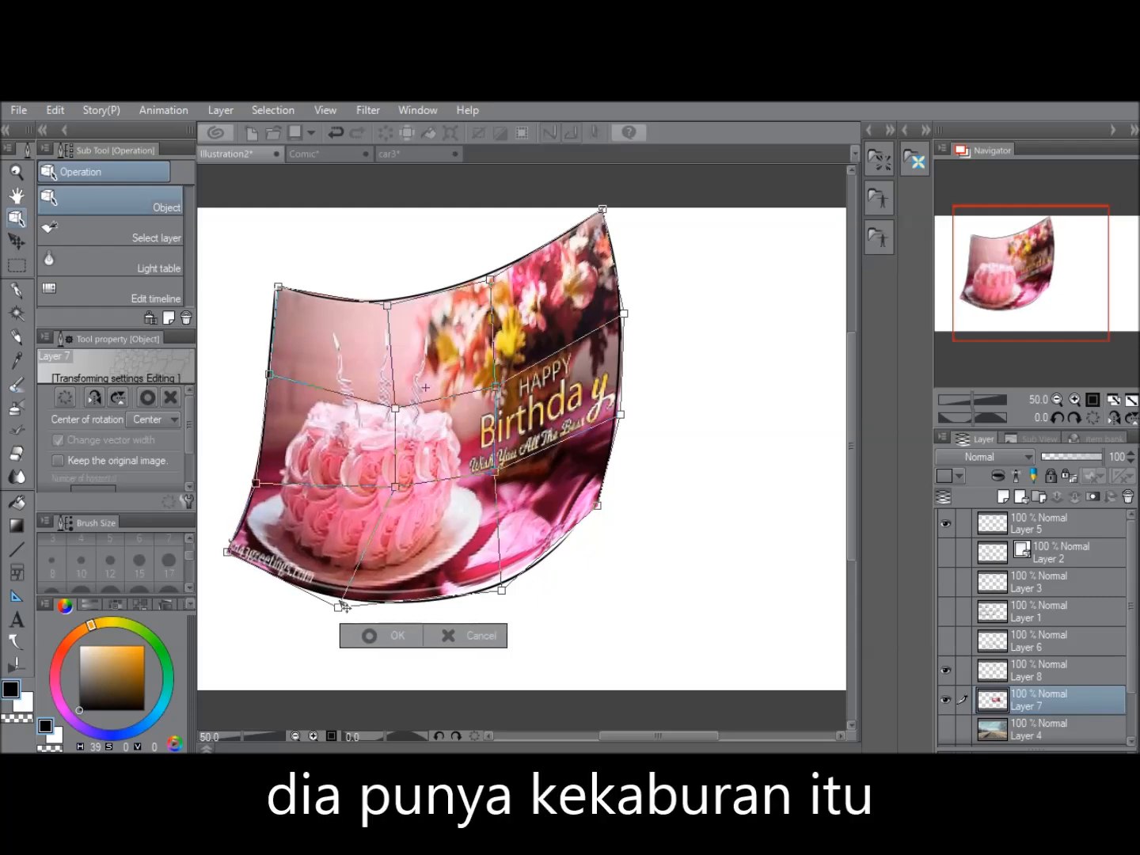
pyautogui.moveTo(338, 608); pyautogui.dragTo(339, 603)
pyautogui.moveTo(502, 590); pyautogui.dragTo(501, 600)
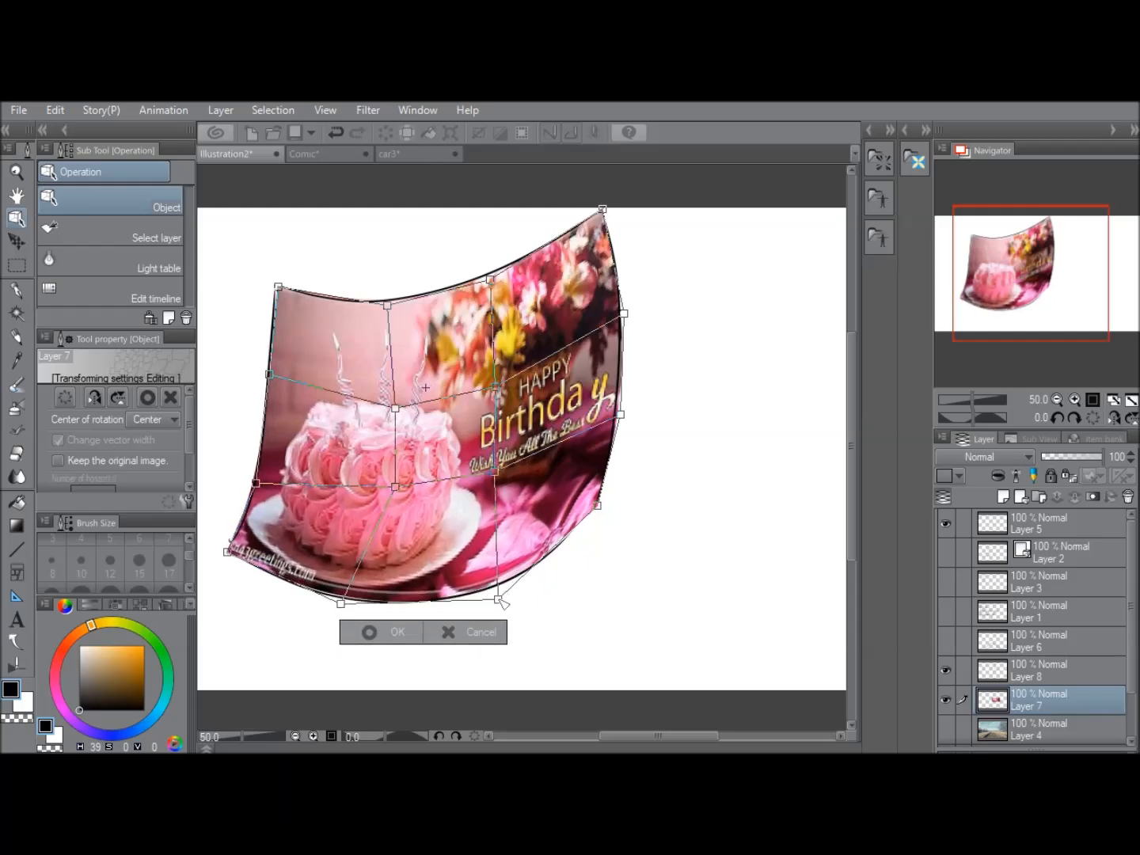
pyautogui.moveTo(340, 602); pyautogui.dragTo(342, 609)
# - Shift the four inner mesh points so the card's picture follows the curvature of the paper
pyautogui.moveTo(396, 488); pyautogui.dragTo(381, 498)
pyautogui.moveTo(395, 409); pyautogui.dragTo(388, 415)
pyautogui.moveTo(496, 473); pyautogui.dragTo(500, 493)
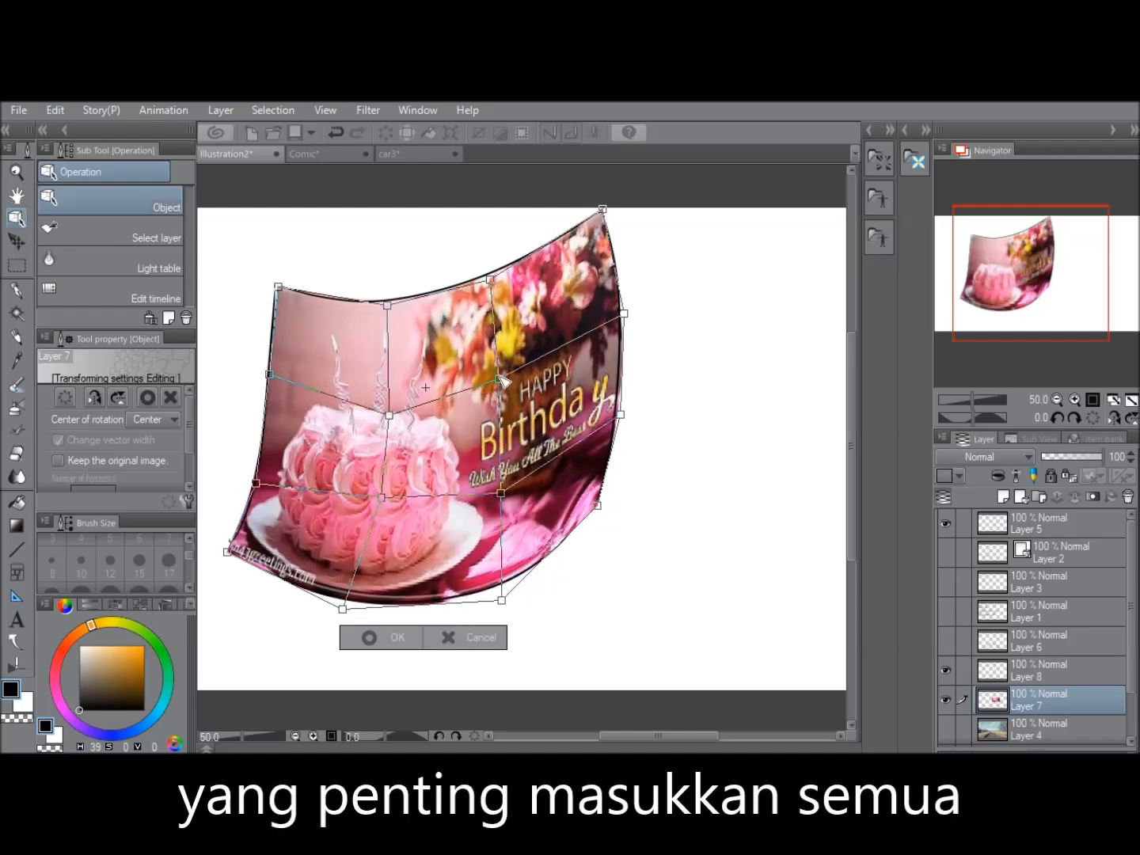
pyautogui.moveTo(494, 388); pyautogui.dragTo(498, 379)
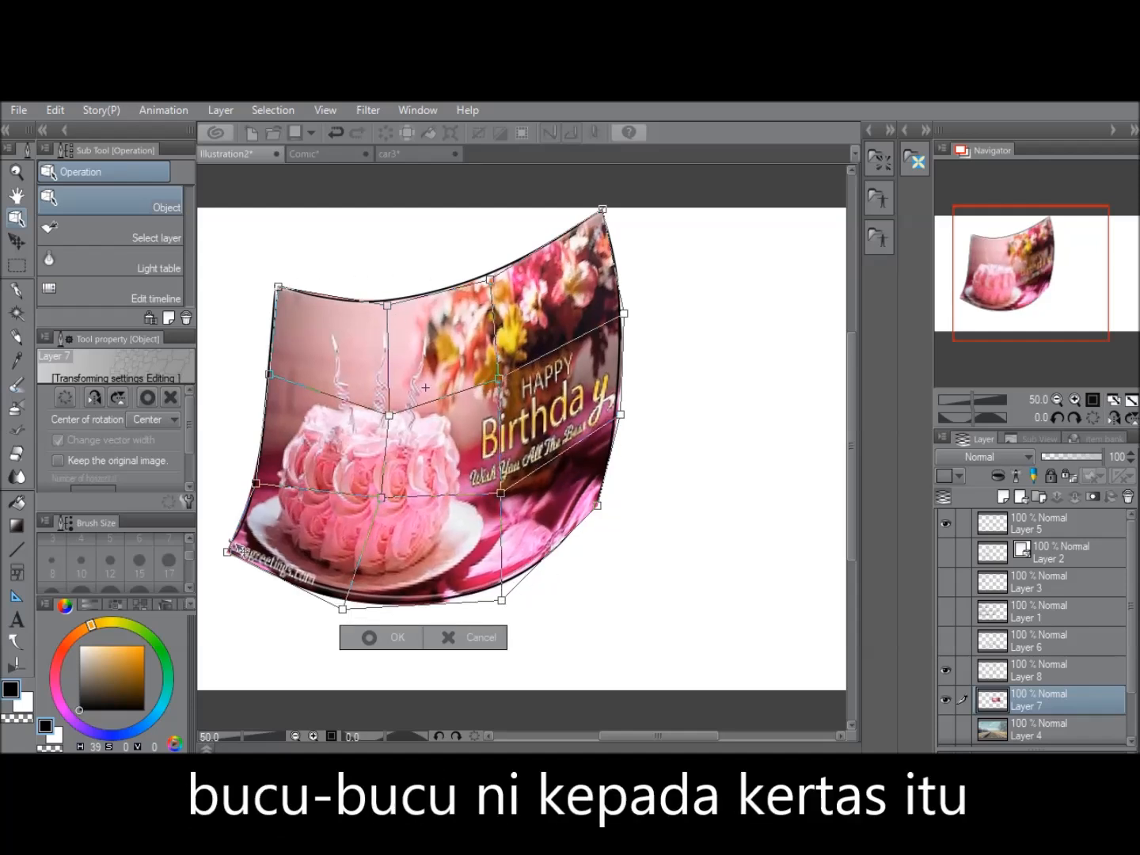
# - Refine the mesh points along the card's top and right edges to match the outline
pyautogui.moveTo(388, 303); pyautogui.dragTo(388, 301)
pyautogui.moveTo(491, 280); pyautogui.dragTo(487, 272)
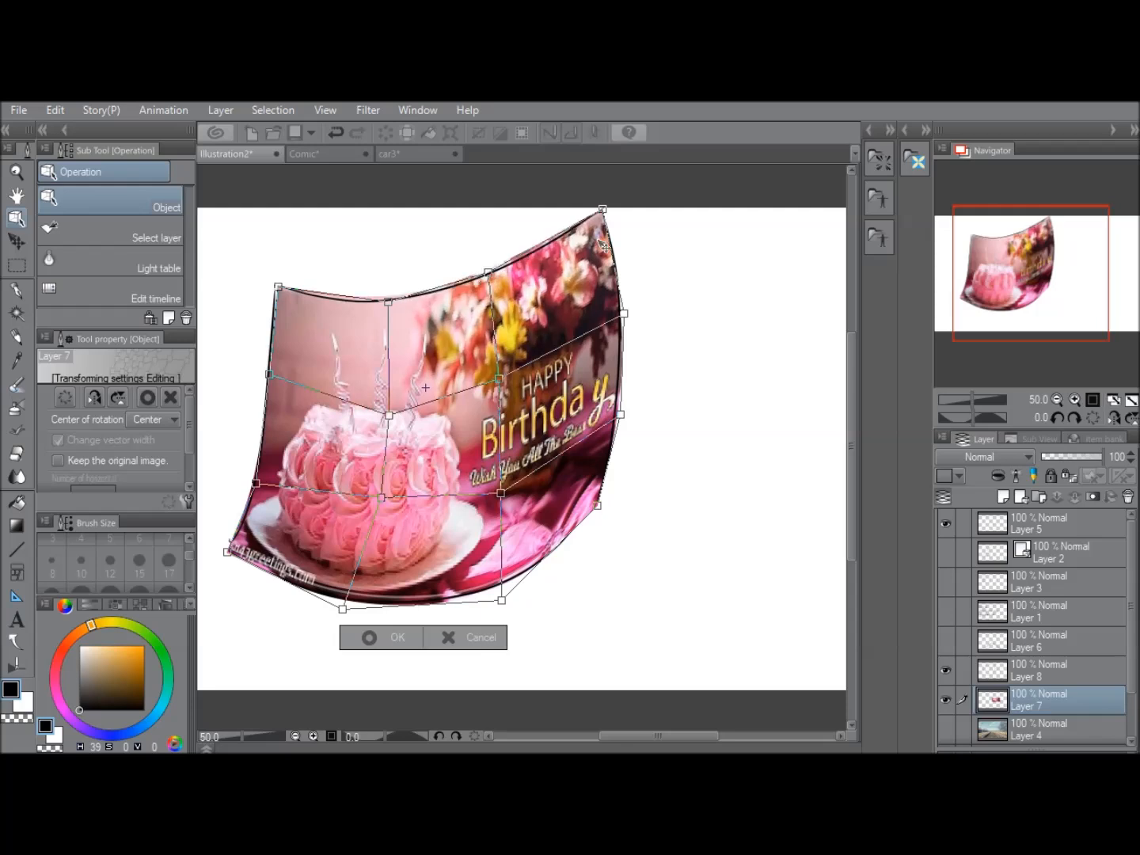
pyautogui.moveTo(603, 210); pyautogui.dragTo(604, 213)
pyautogui.moveTo(623, 313); pyautogui.dragTo(622, 322)
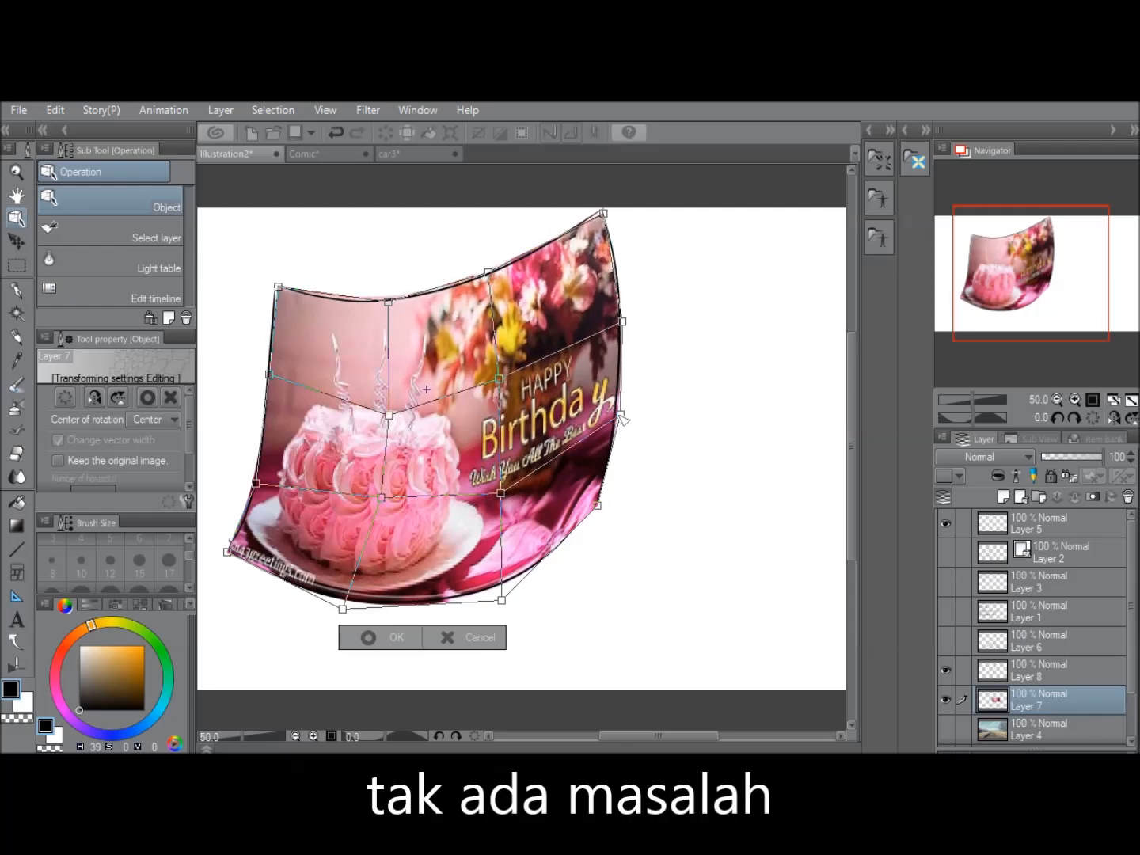
pyautogui.moveTo(620, 414); pyautogui.dragTo(615, 417)
# - Rework the inner mesh points so the picture bends inward with the paper, and apply the mesh transformation
pyautogui.moveTo(500, 493); pyautogui.dragTo(500, 495)
pyautogui.moveTo(382, 498); pyautogui.dragTo(362, 503)
pyautogui.moveTo(388, 415); pyautogui.dragTo(369, 420)
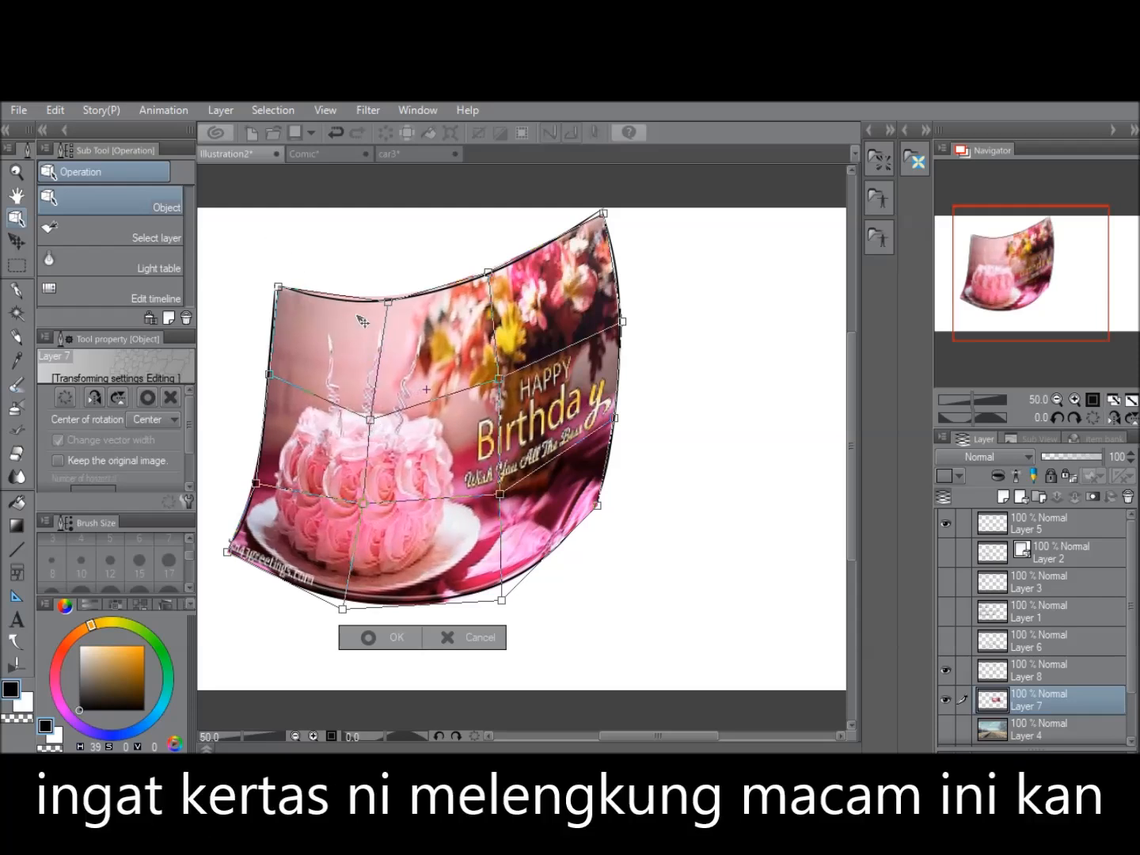
pyautogui.moveTo(501, 381); pyautogui.dragTo(497, 391)
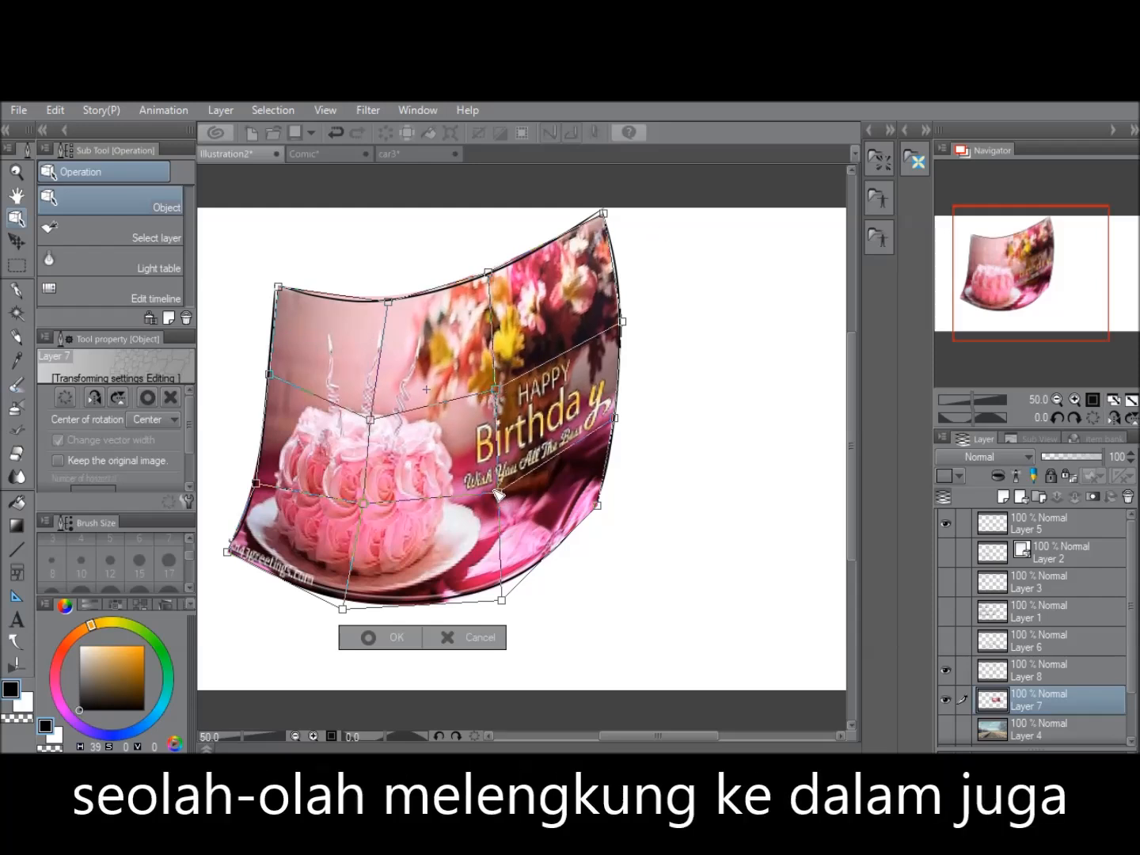
pyautogui.moveTo(365, 502); pyautogui.dragTo(357, 505)
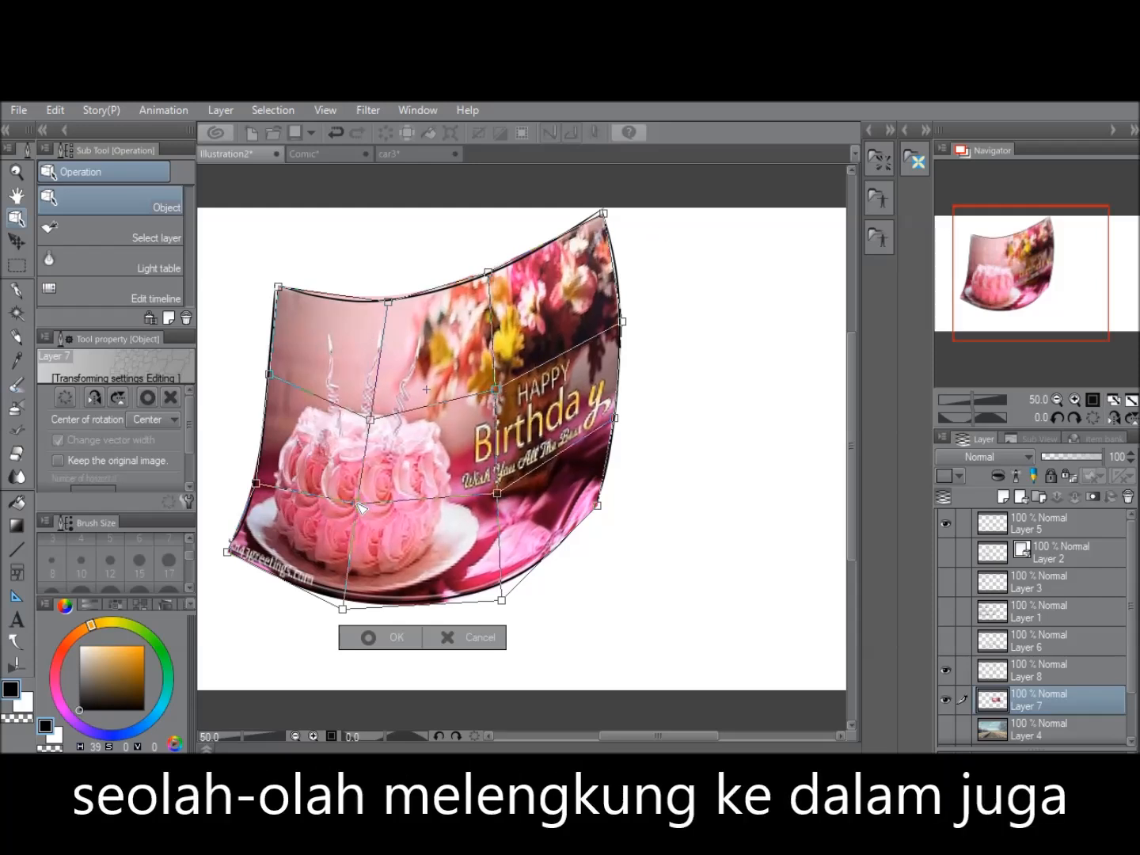
pyautogui.moveTo(370, 419); pyautogui.dragTo(365, 411)
pyautogui.moveTo(388, 302); pyautogui.dragTo(387, 306)
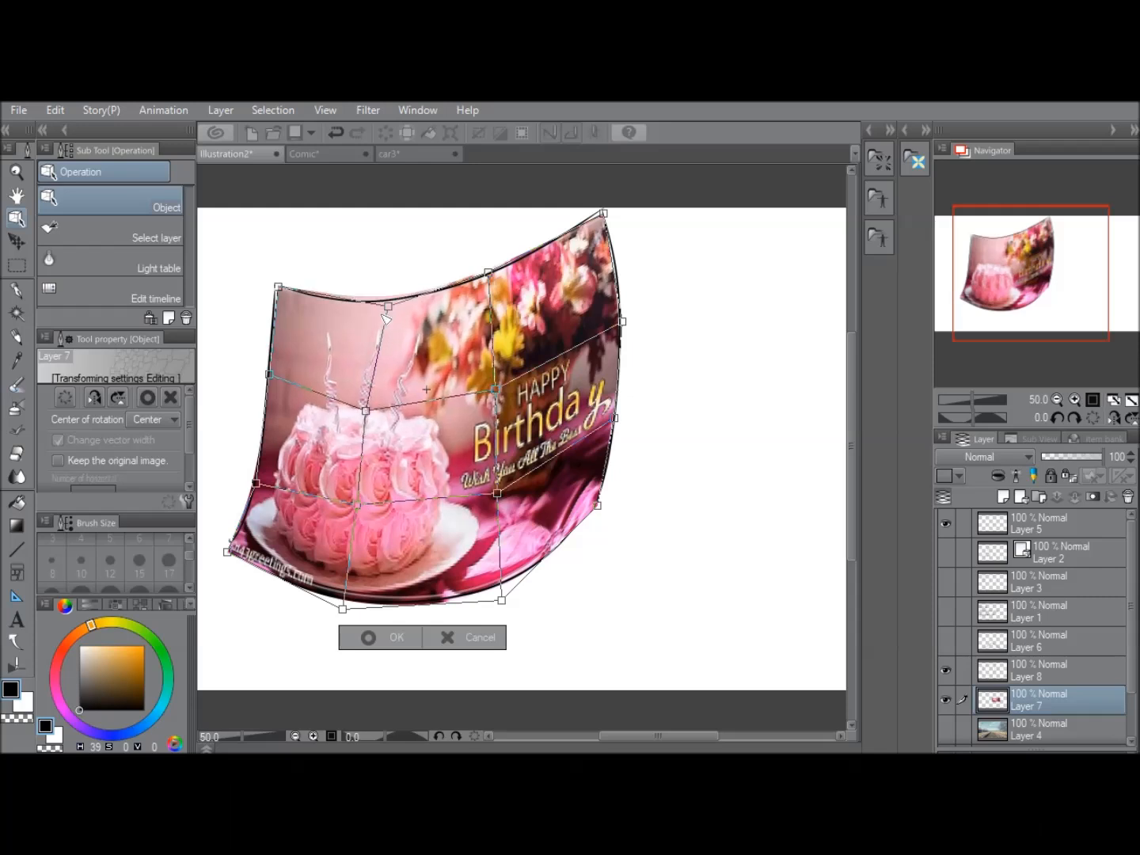
pyautogui.moveTo(366, 411); pyautogui.dragTo(373, 412)
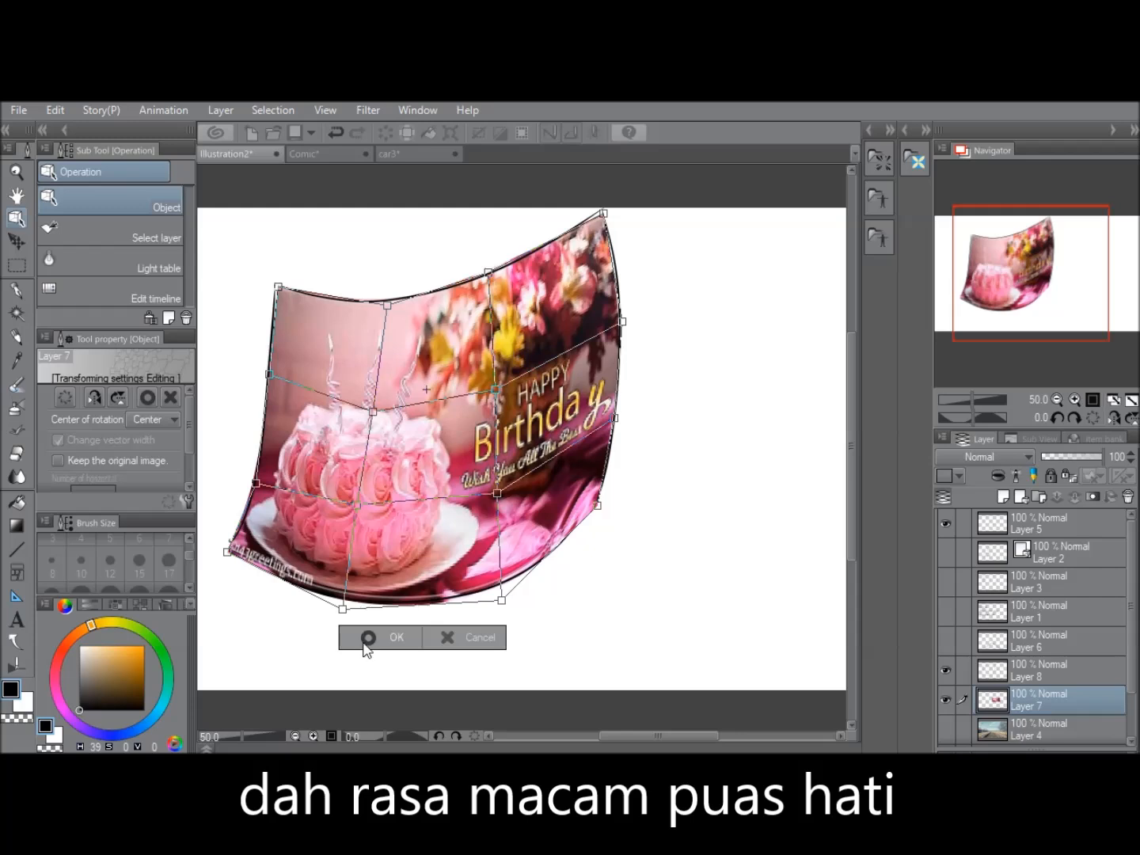
pyautogui.click(364, 644)
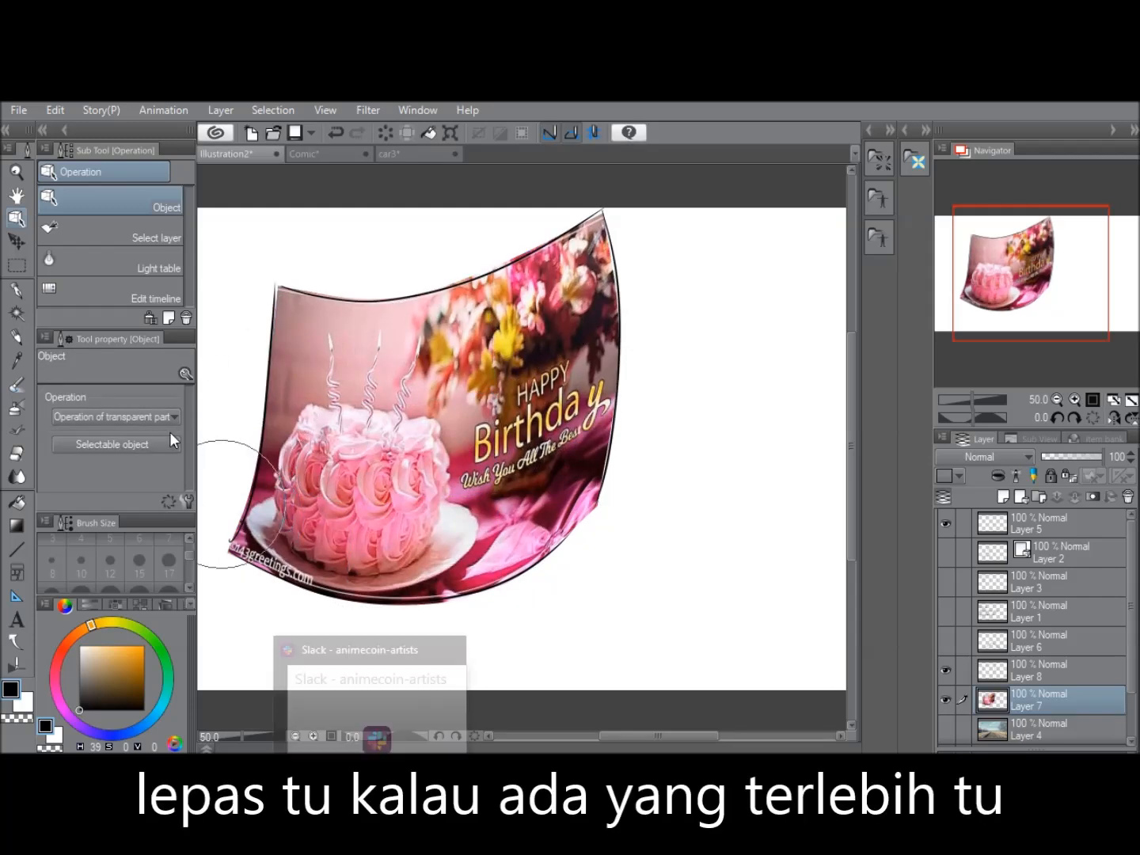
# - Trim the parts of the birthday card spilling past the outline with the Hard eraser
pyautogui.click(16, 453)
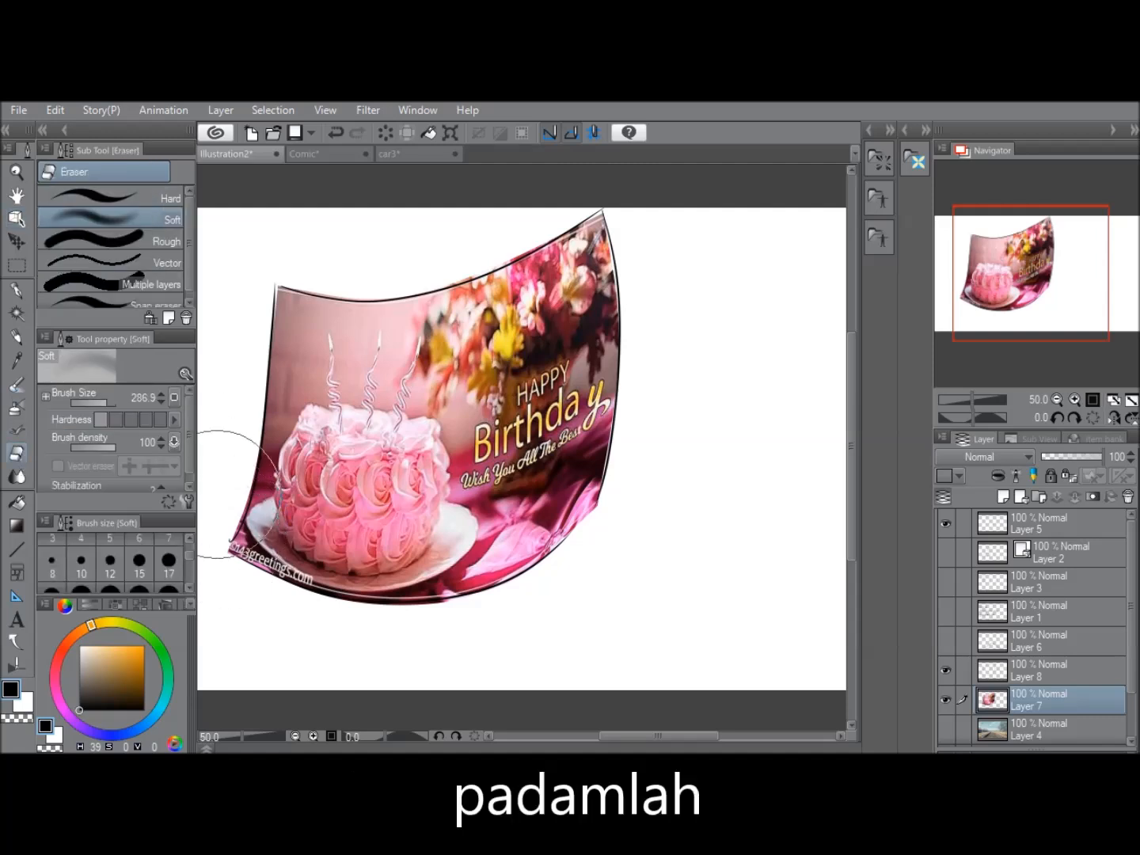
pyautogui.click(91, 402)
pyautogui.click(127, 197)
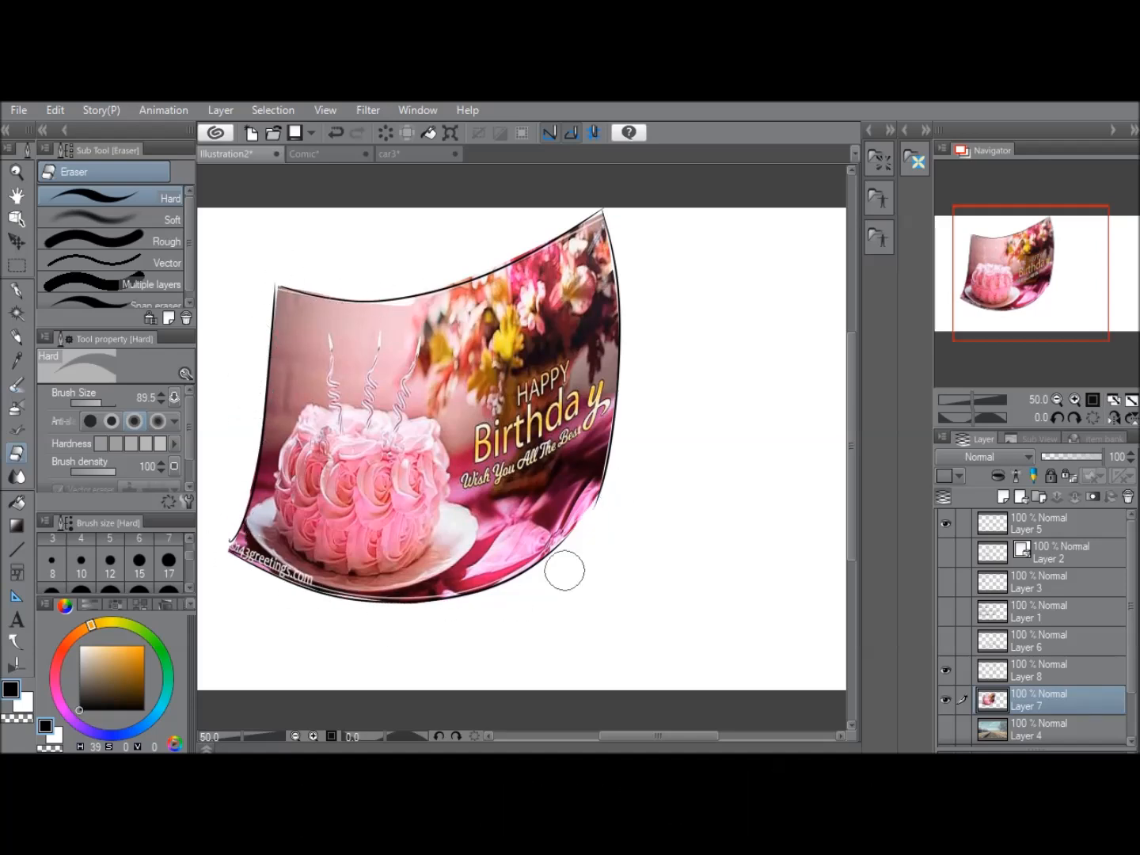
# - Smudge the card's edges and corners with the Finger tip blend tool to fill the gaps up to the outline
pyautogui.click(16, 476)
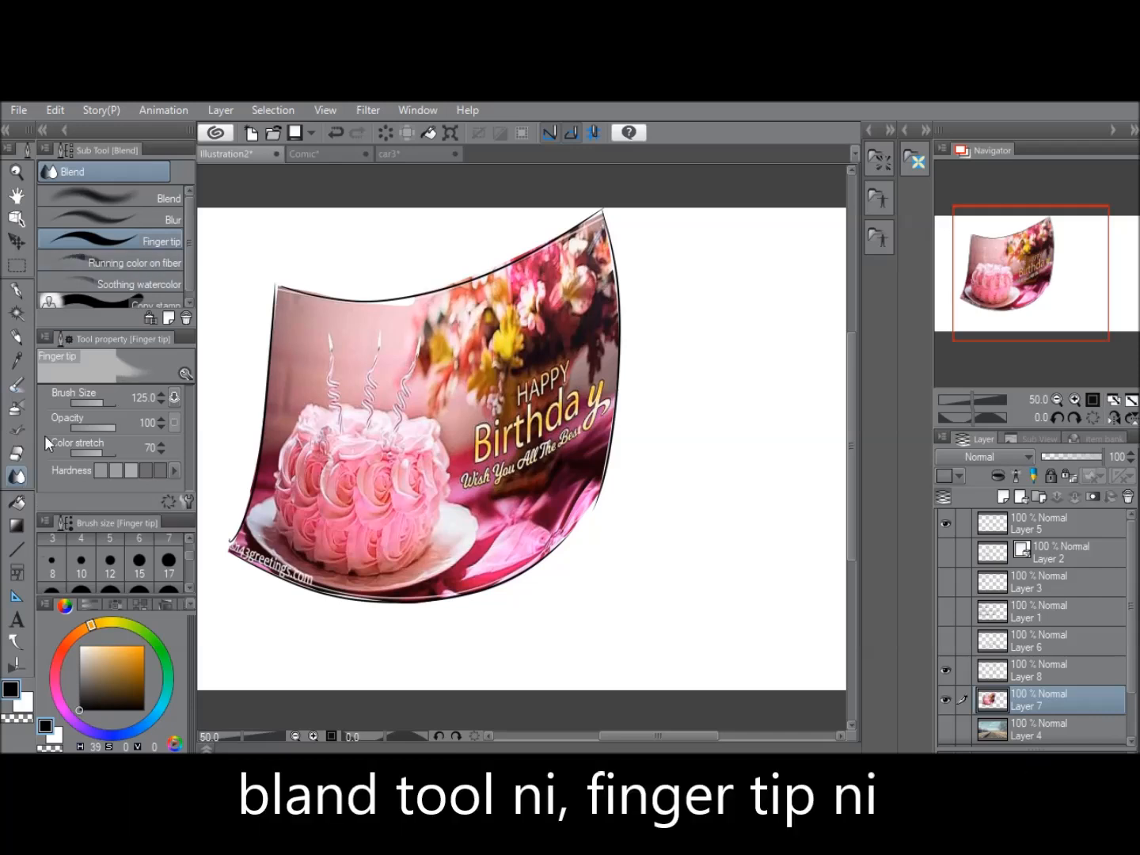
pyautogui.moveTo(609, 309)
pyautogui.mouseDown()
pyautogui.moveTo(613, 271)
pyautogui.moveTo(625, 277)
pyautogui.moveTo(621, 246)
pyautogui.moveTo(605, 219)
pyautogui.moveTo(589, 219)
pyautogui.mouseUp()
pyautogui.moveTo(406, 310)
pyautogui.mouseDown()
pyautogui.moveTo(393, 302)
pyautogui.moveTo(417, 304)
pyautogui.moveTo(360, 286)
pyautogui.moveTo(354, 311)
pyautogui.moveTo(287, 306)
pyautogui.moveTo(276, 332)
pyautogui.moveTo(287, 294)
pyautogui.moveTo(274, 285)
pyautogui.mouseUp()
pyautogui.hotkey('ctrl', 'z')
pyautogui.moveTo(239, 541); pyautogui.dragTo(233, 544)
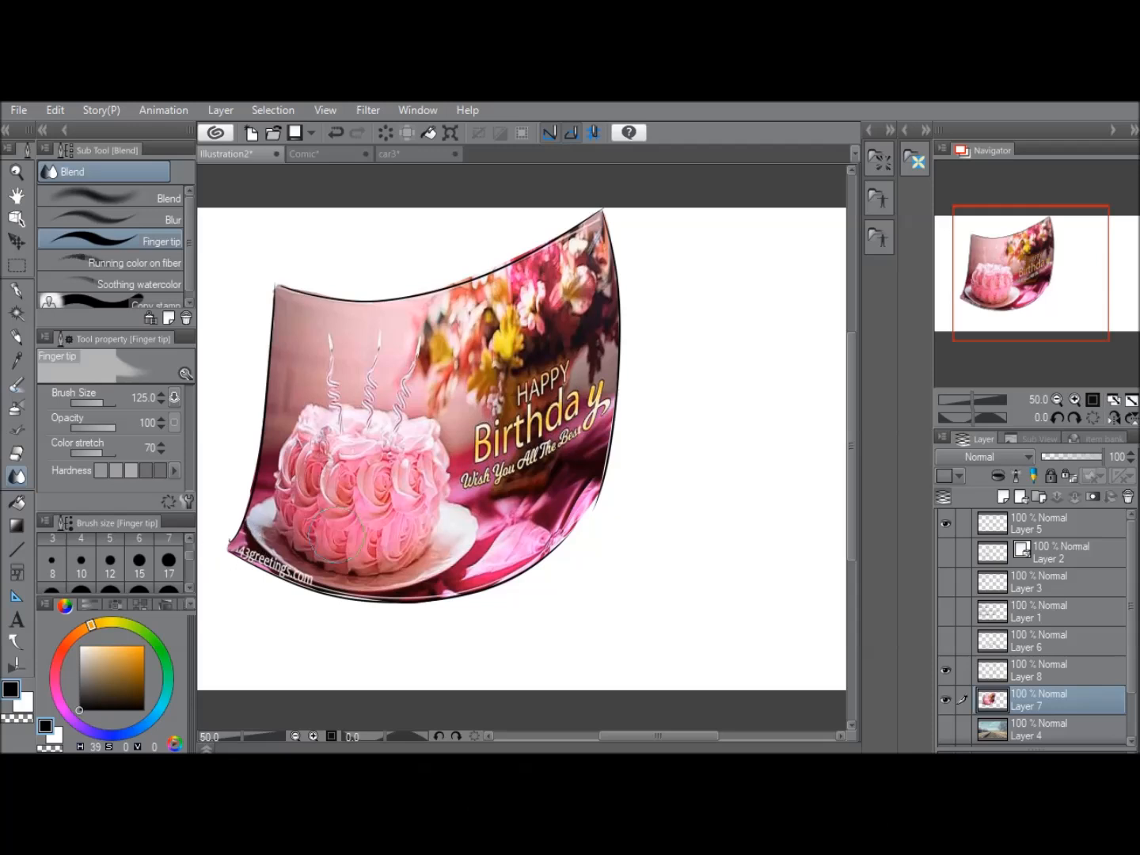
pyautogui.moveTo(538, 555)
pyautogui.mouseDown()
pyautogui.moveTo(575, 526)
pyautogui.moveTo(610, 465)
pyautogui.moveTo(615, 416)
pyautogui.moveTo(603, 476)
pyautogui.mouseUp()
# - Sketch a second curved sheet of paper with wavy text lines beside the birthday card using the G-pen
pyautogui.click(1057, 399)
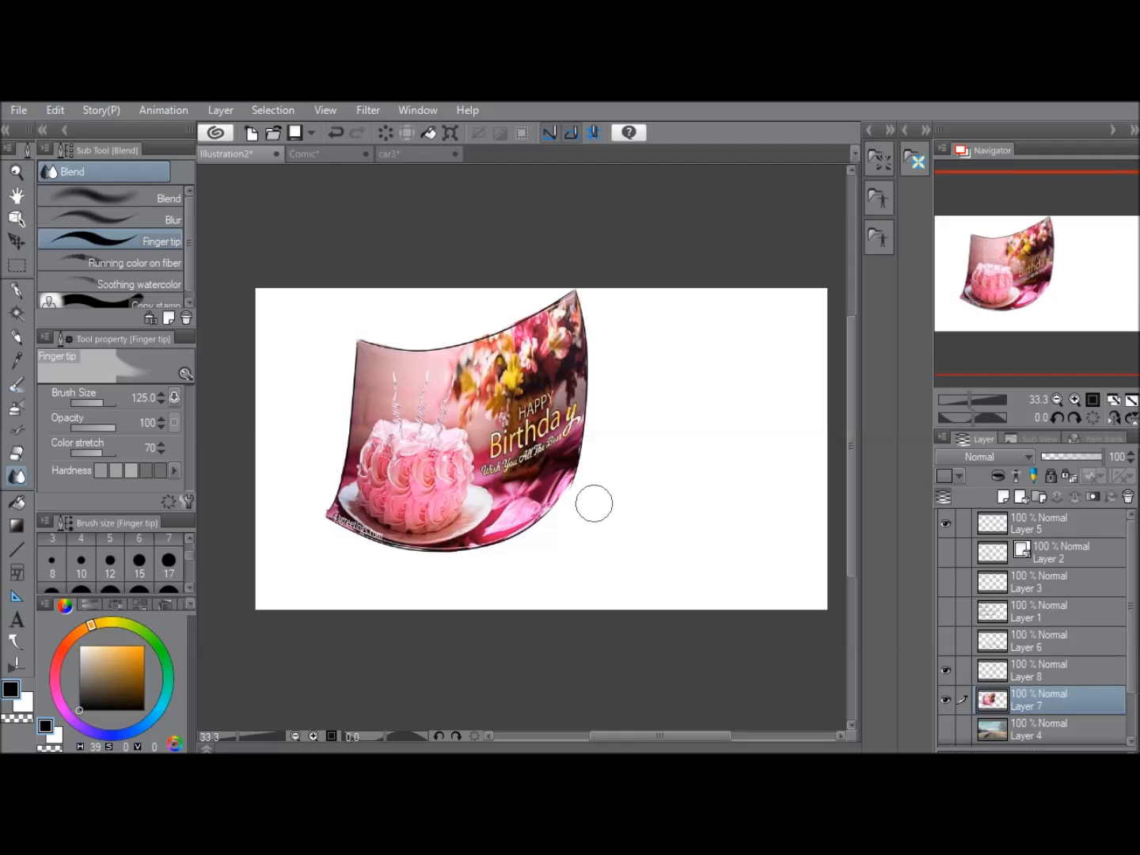
pyautogui.press('p')
pyautogui.moveTo(647, 545)
pyautogui.mouseDown()
pyautogui.moveTo(630, 339)
pyautogui.moveTo(773, 325)
pyautogui.mouseUp()
pyautogui.moveTo(772, 326)
pyautogui.mouseDown()
pyautogui.moveTo(786, 529)
pyautogui.moveTo(663, 556)
pyautogui.mouseUp()
pyautogui.moveTo(677, 383); pyautogui.dragTo(723, 383)
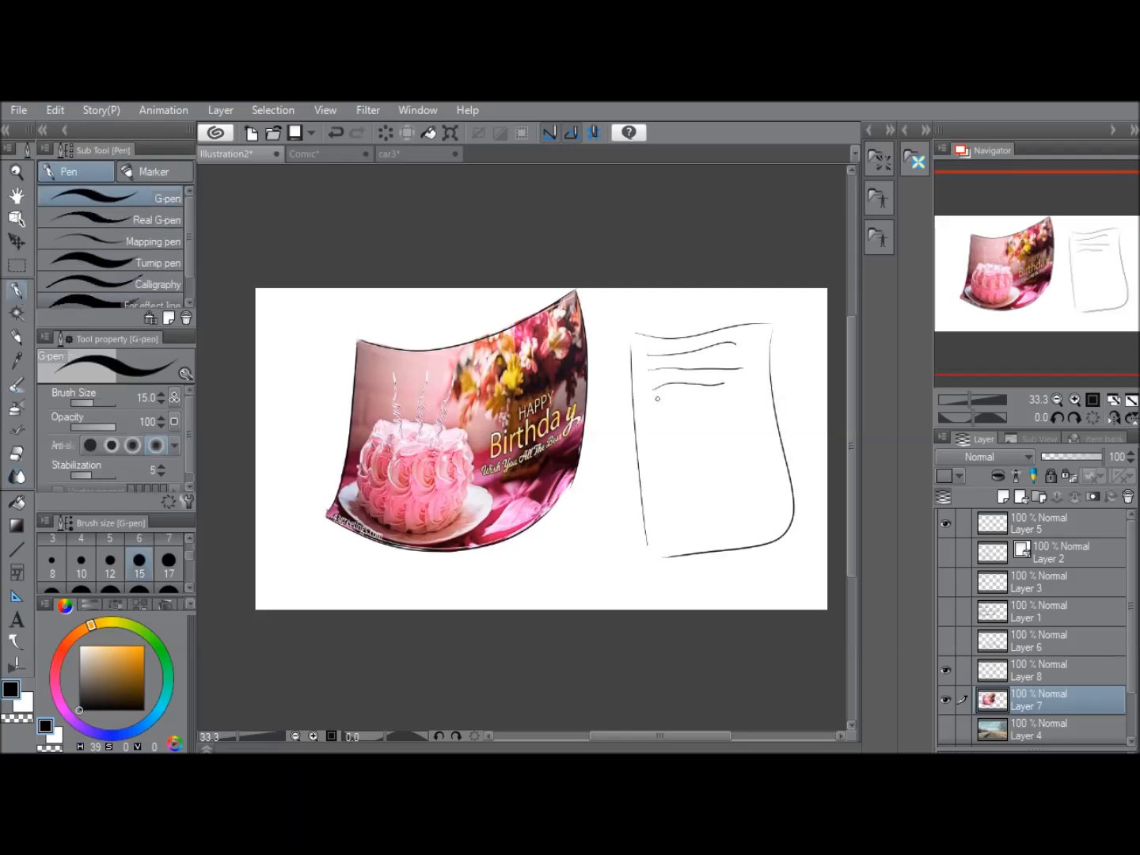
pyautogui.moveTo(714, 462); pyautogui.dragTo(751, 465)
pyautogui.moveTo(737, 475); pyautogui.dragTo(775, 480)
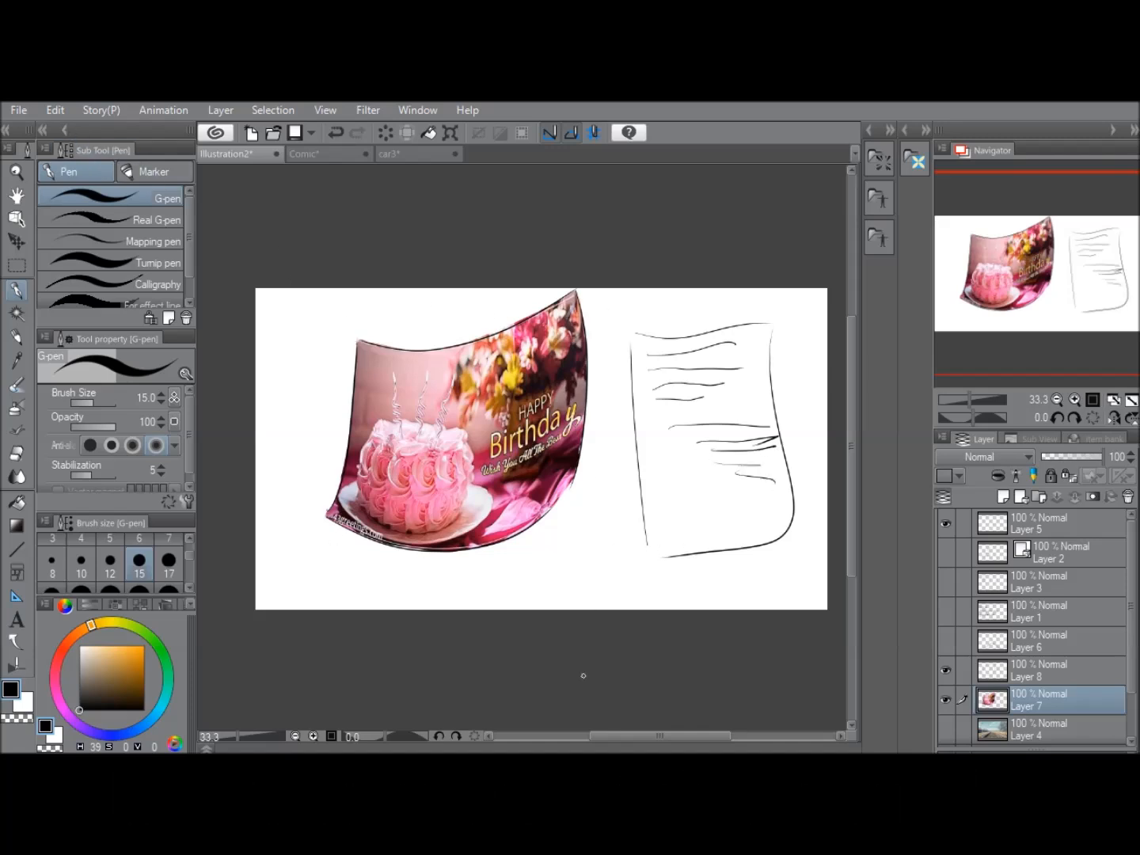
# - Undo all strokes of the second paper sketch beside the birthday card
pyautogui.hotkey('ctrl', 'z')
pyautogui.hotkey('ctrl', 'z')
pyautogui.hotkey('ctrl', 'z')
pyautogui.hotkey('ctrl', 'z')
pyautogui.hotkey('ctrl', 'z')
pyautogui.hotkey('ctrl', 'z')
pyautogui.hotkey('ctrl', 'z')
pyautogui.hotkey('ctrl', 'z')
pyautogui.hotkey('ctrl', 'z')
pyautogui.hotkey('ctrl', 'z')
pyautogui.hotkey('ctrl', 'z')
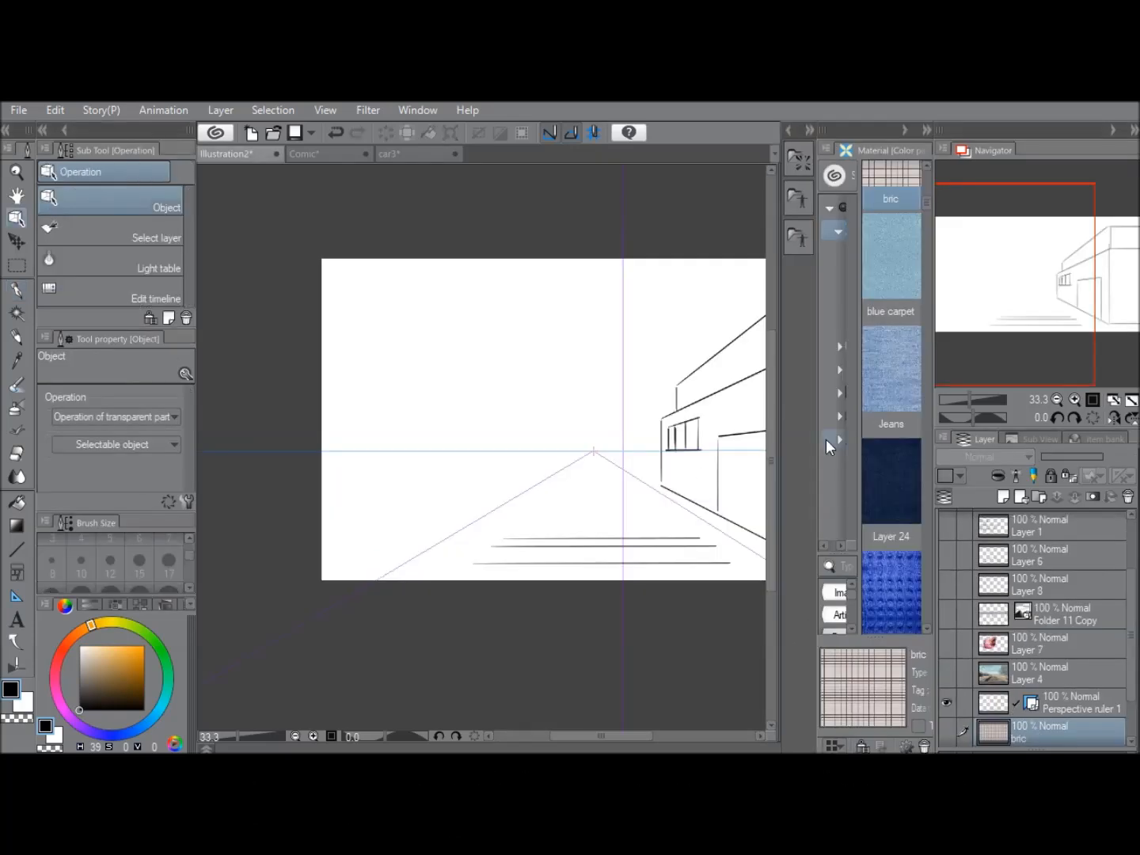
# - Draw a receding wall opposite the existing building on the Perspective ruler 1 layer, using the G-pen snapped to the perspective ruler
pyautogui.click(1073, 399)
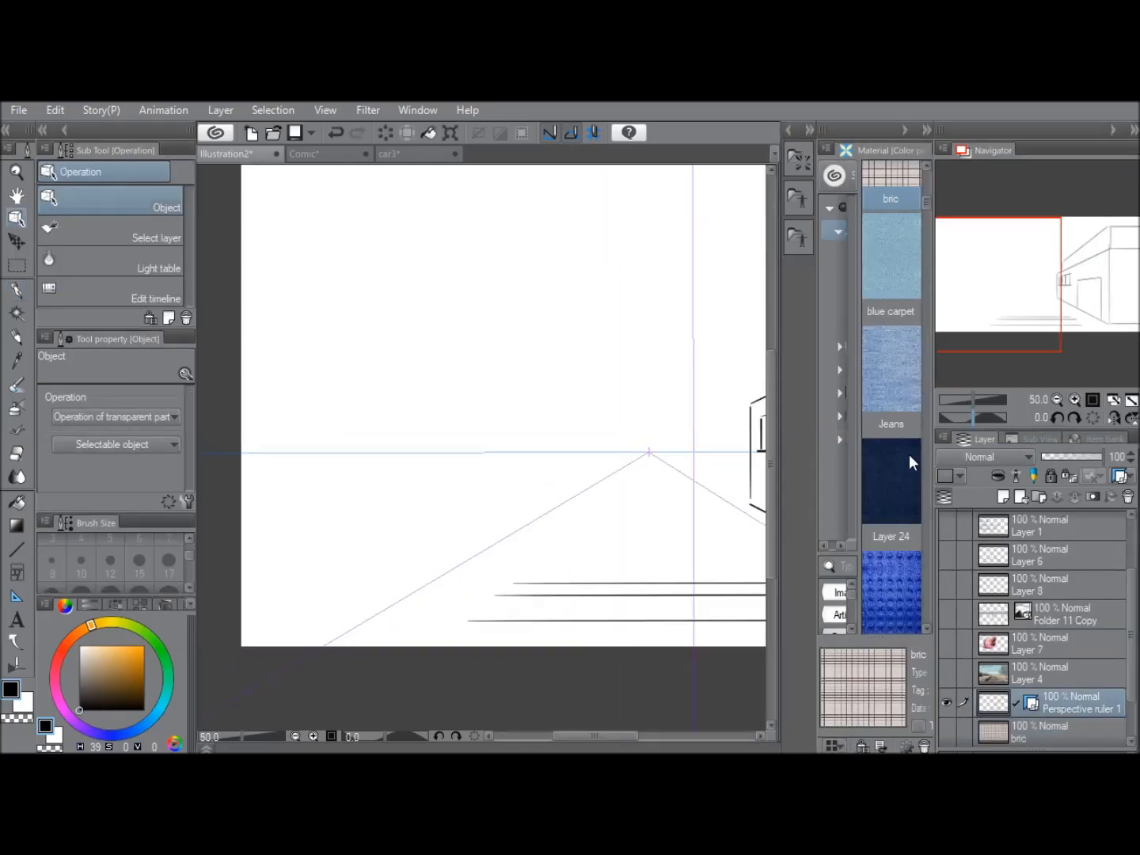
pyautogui.moveTo(1051, 293)
pyautogui.mouseDown()
pyautogui.moveTo(1046, 257)
pyautogui.moveTo(1043, 266)
pyautogui.mouseUp()
pyautogui.click(16, 289)
pyautogui.moveTo(614, 544)
pyautogui.mouseDown()
pyautogui.moveTo(608, 416)
pyautogui.moveTo(436, 270)
pyautogui.mouseUp()
pyautogui.hotkey('ctrl', 'z')
pyautogui.hotkey('ctrl', 'z')
pyautogui.moveTo(309, 711)
pyautogui.mouseDown()
pyautogui.moveTo(344, 297)
pyautogui.moveTo(308, 287)
pyautogui.moveTo(628, 463)
pyautogui.mouseUp()
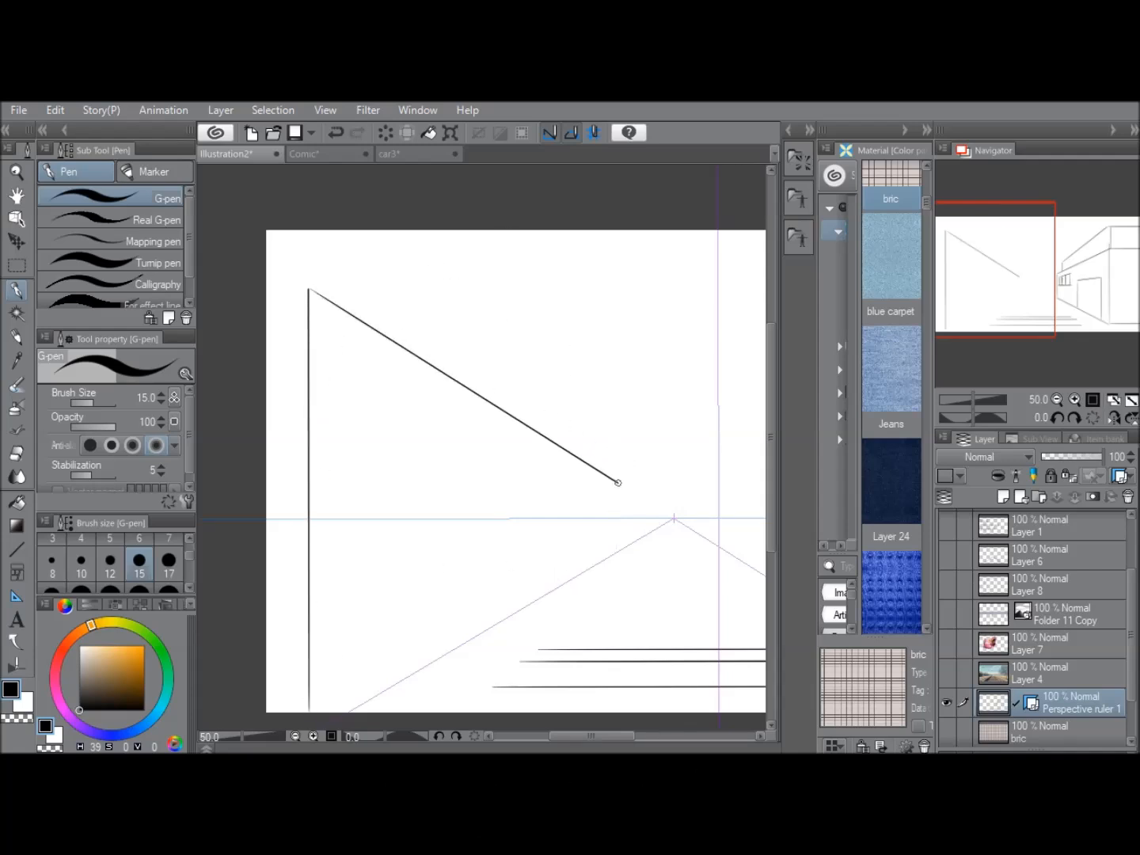
pyautogui.moveTo(389, 684); pyautogui.dragTo(560, 579)
pyautogui.hotkey('ctrl', 'z')
pyautogui.moveTo(352, 710); pyautogui.dragTo(606, 534)
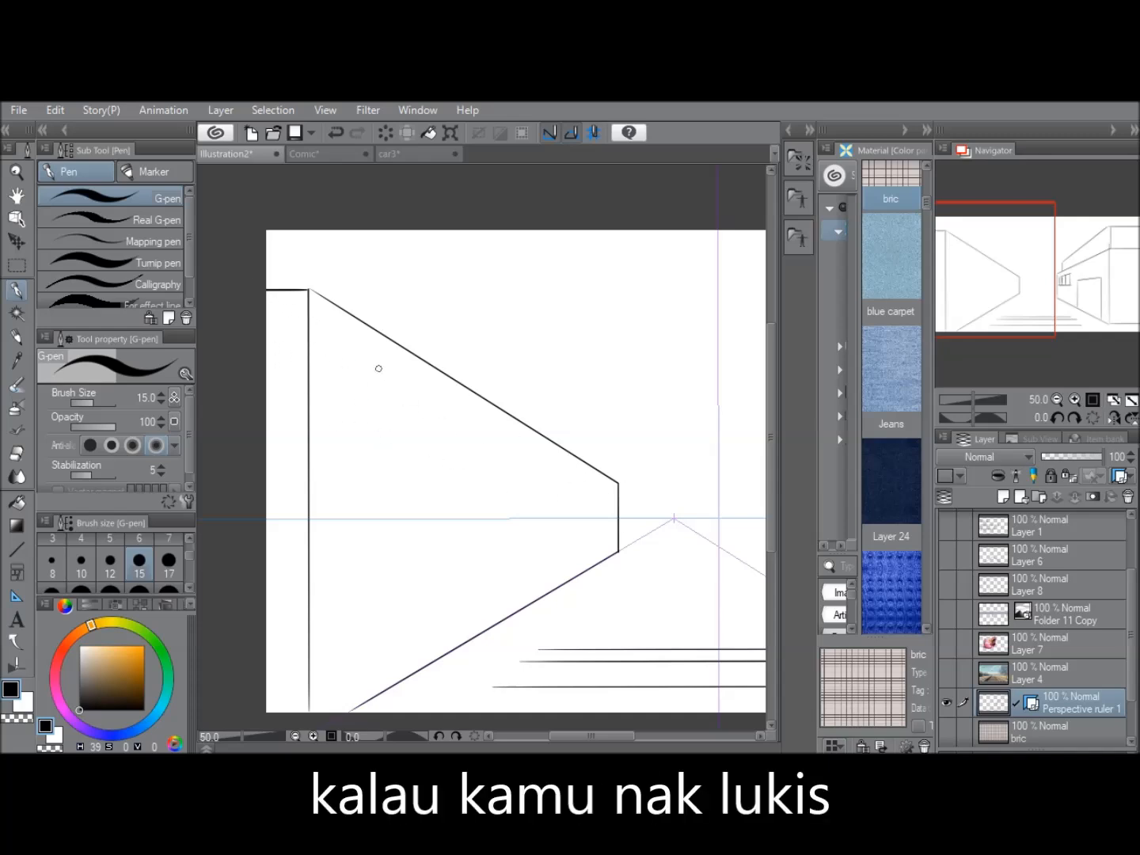
# - Draw receding brick rows and short vertical brick joints by hand on the perspective wall with the G-pen
pyautogui.moveTo(321, 320)
pyautogui.mouseDown()
pyautogui.moveTo(387, 356)
pyautogui.moveTo(527, 474)
pyautogui.mouseUp()
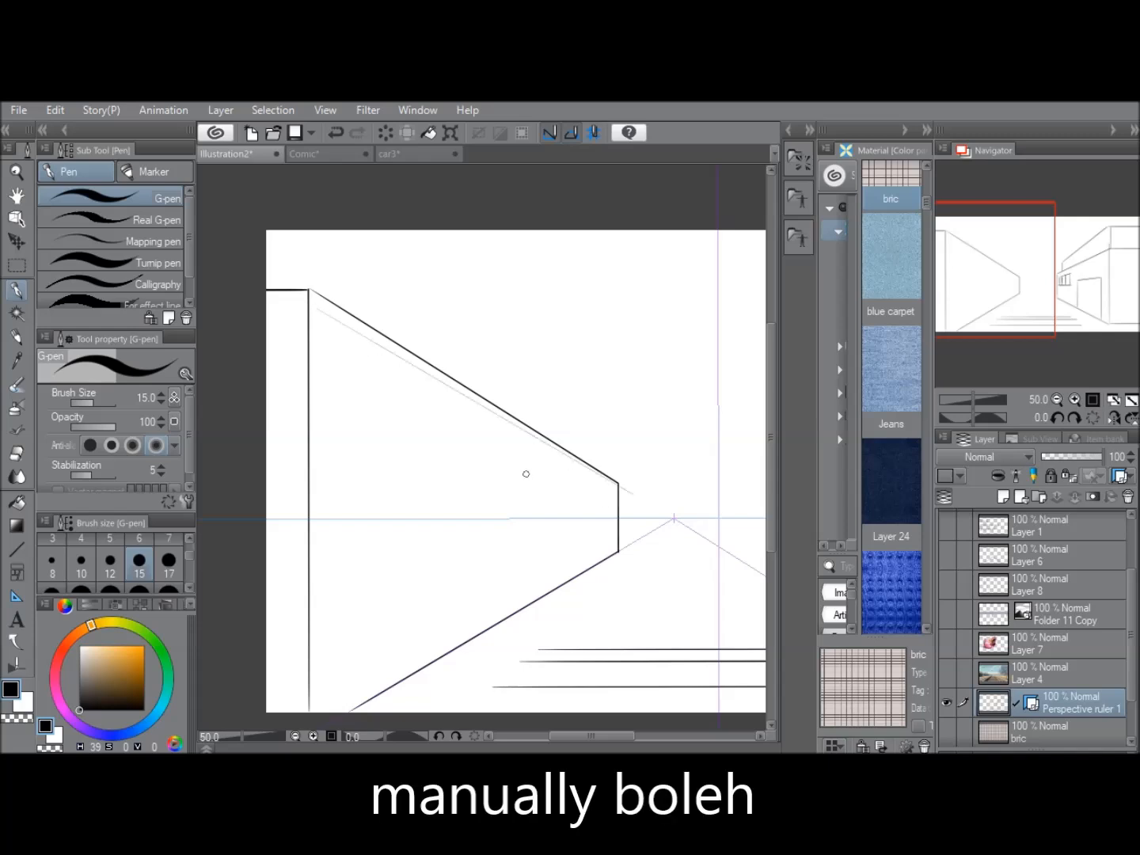
pyautogui.moveTo(318, 326); pyautogui.dragTo(631, 495)
pyautogui.moveTo(321, 356); pyautogui.dragTo(631, 497)
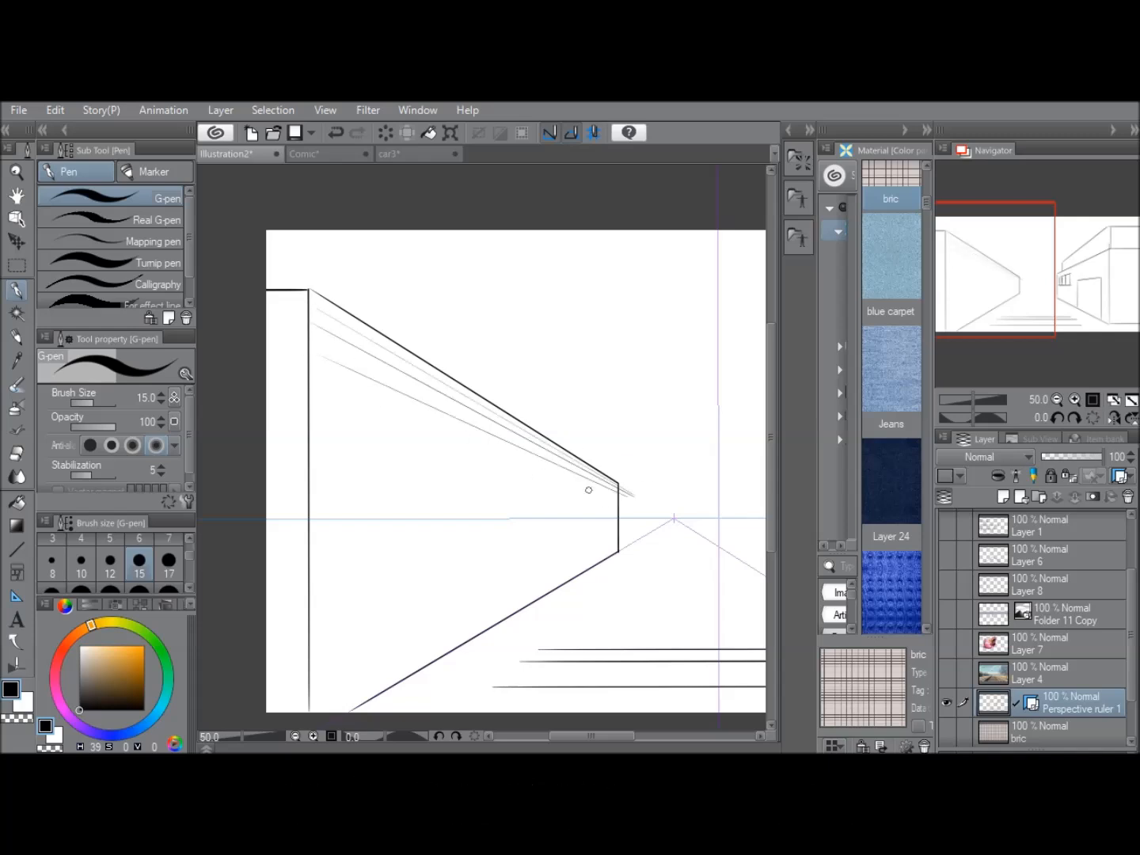
pyautogui.moveTo(348, 392); pyautogui.dragTo(644, 538)
pyautogui.hotkey('ctrl', 'z')
pyautogui.moveTo(316, 387)
pyautogui.mouseDown()
pyautogui.moveTo(617, 502)
pyautogui.moveTo(341, 367)
pyautogui.mouseUp()
pyautogui.moveTo(381, 410)
pyautogui.mouseDown()
pyautogui.moveTo(362, 355)
pyautogui.moveTo(403, 377)
pyautogui.moveTo(425, 411)
pyautogui.mouseUp()
# - Undo all hand-drawn brick lines on the receding wall, leaving only its outline
pyautogui.hotkey('ctrl', 'z')
pyautogui.hotkey('ctrl', 'z')
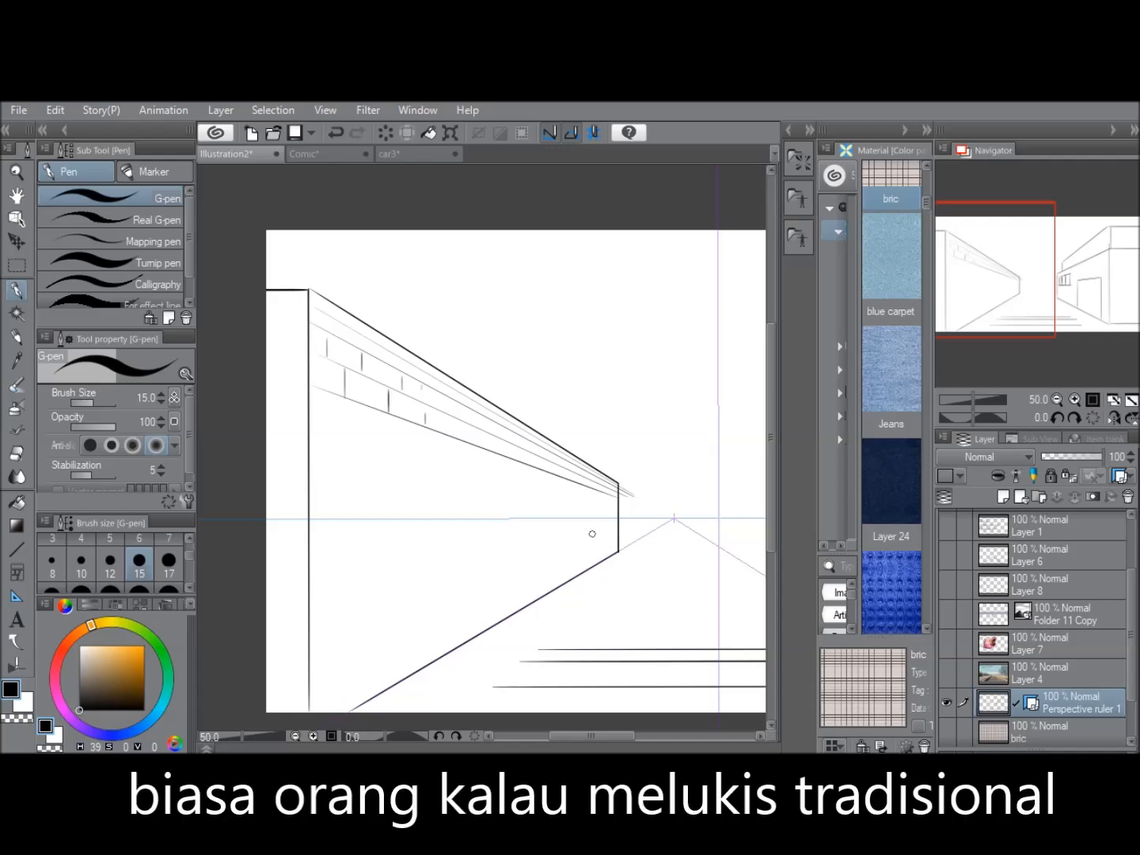
pyautogui.hotkey('ctrl', 'z')
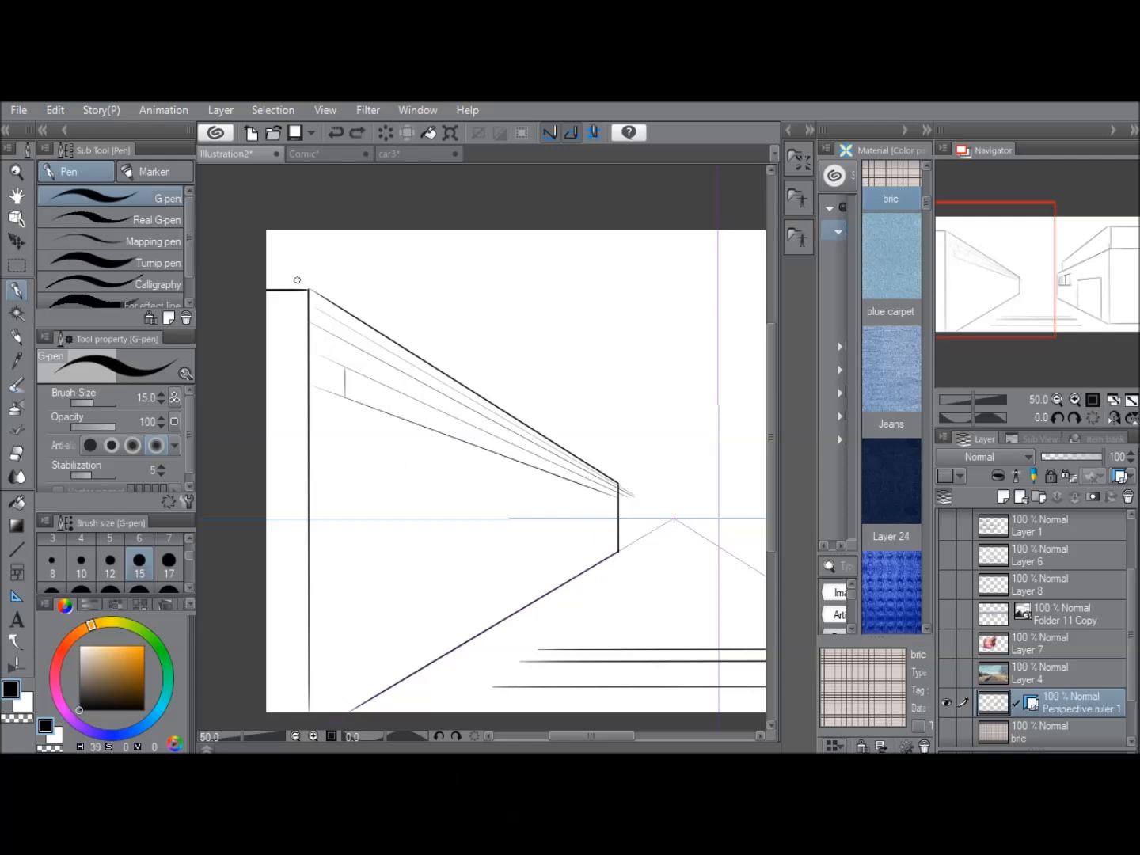
pyautogui.hotkey('ctrl', 'z')
pyautogui.hotkey('ctrl', 'z')
pyautogui.hotkey('ctrl', 'z')
pyautogui.hotkey('ctrl', 'z')
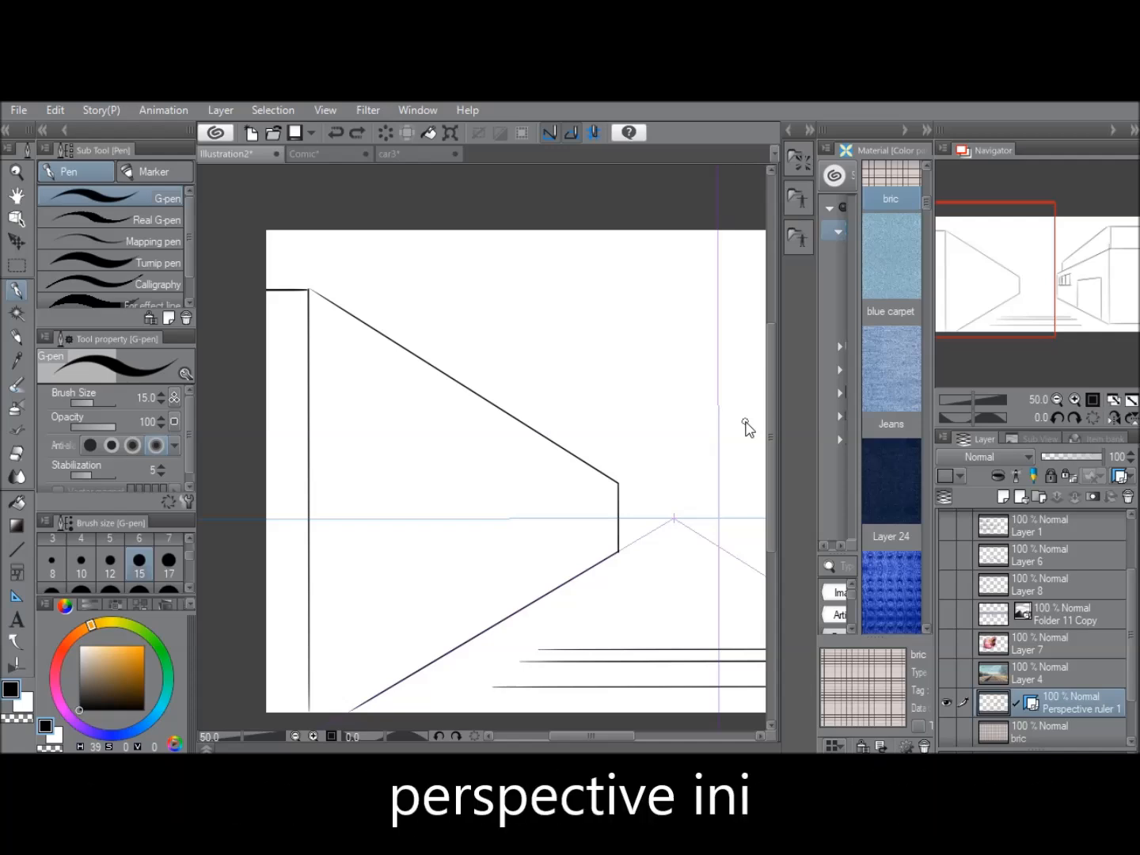
# - Move the bric layer directly above the Perspective ruler 1 layer and make it visible
pyautogui.click(1044, 680)
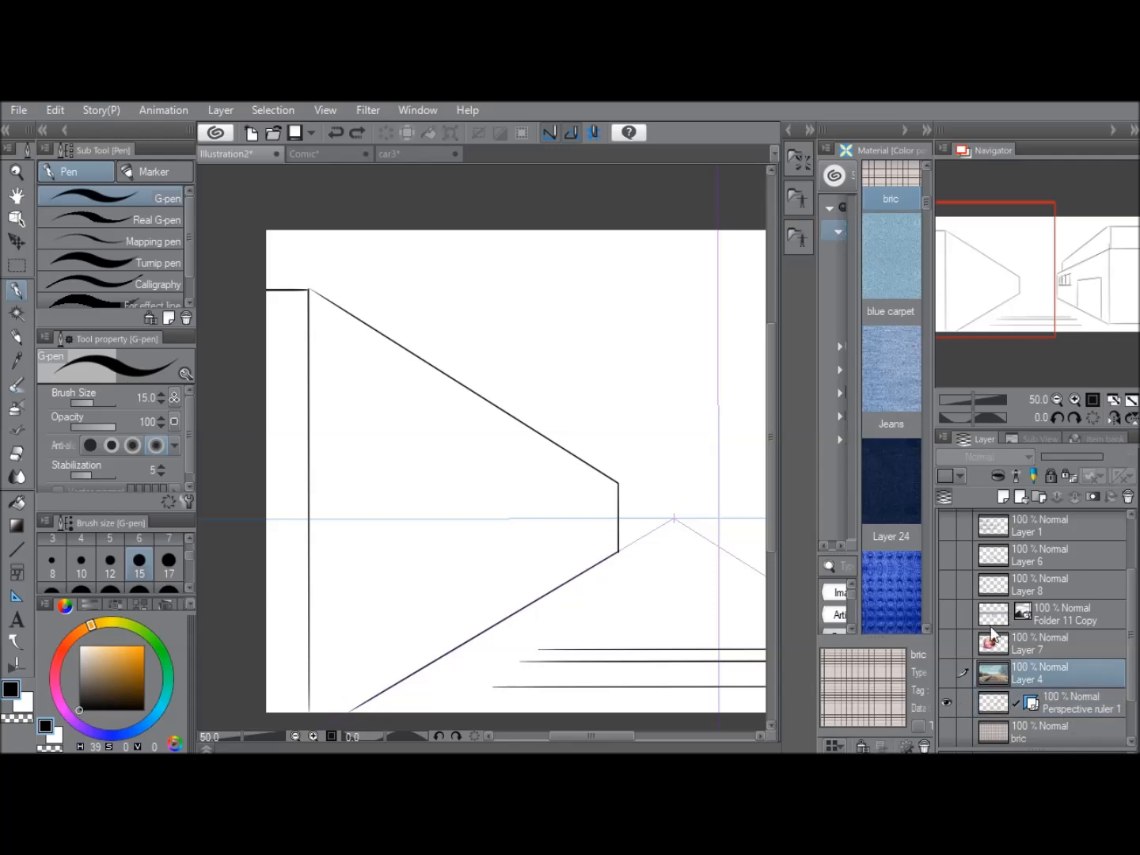
pyautogui.moveTo(1067, 717); pyautogui.dragTo(940, 688)
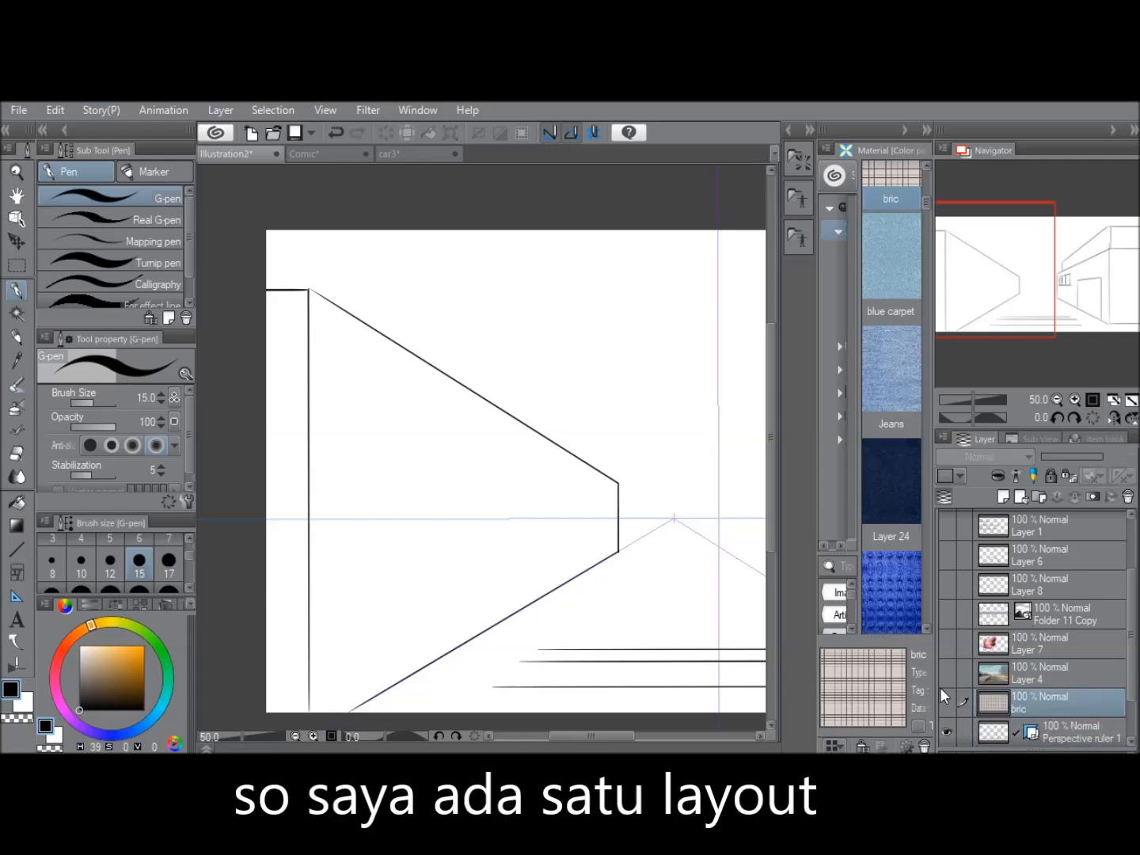
pyautogui.click(948, 700)
# - Set the bric layer's blending mode to Multiply
pyautogui.click(1057, 401)
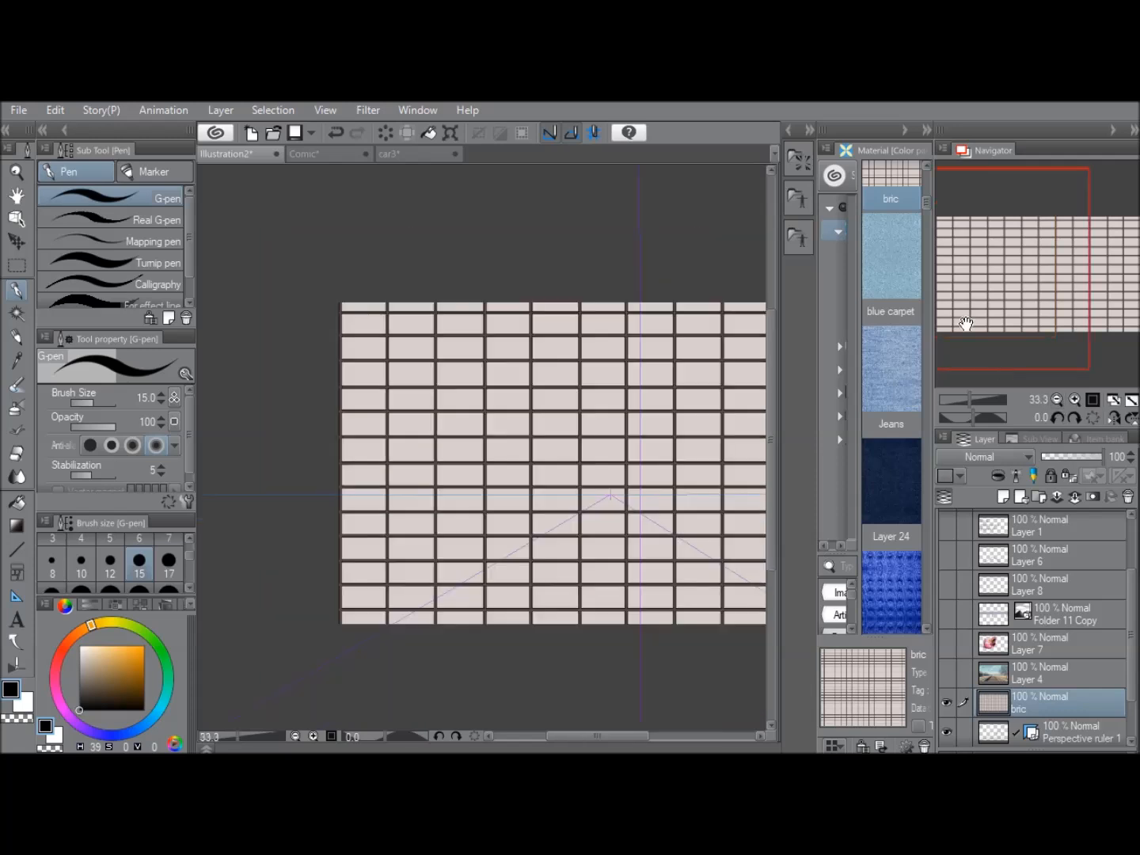
pyautogui.moveTo(1026, 263); pyautogui.dragTo(1068, 271)
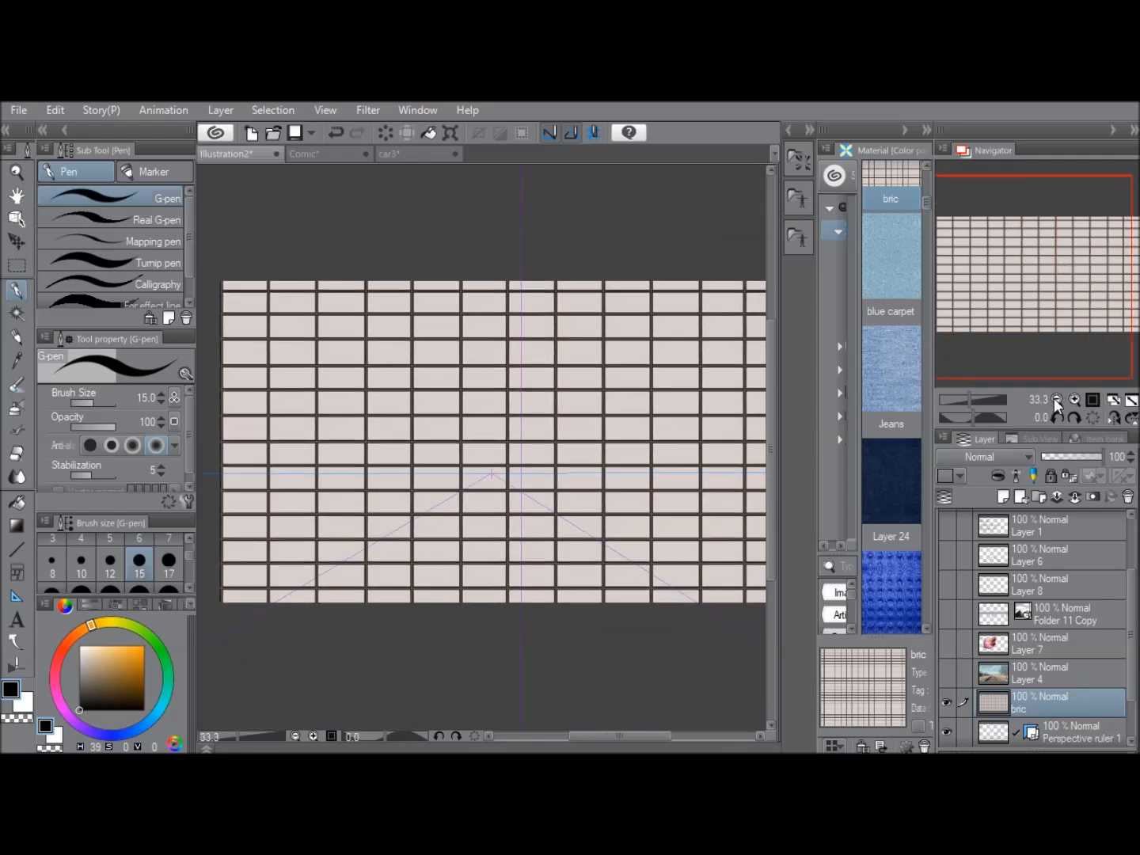
pyautogui.click(1057, 399)
pyautogui.click(987, 454)
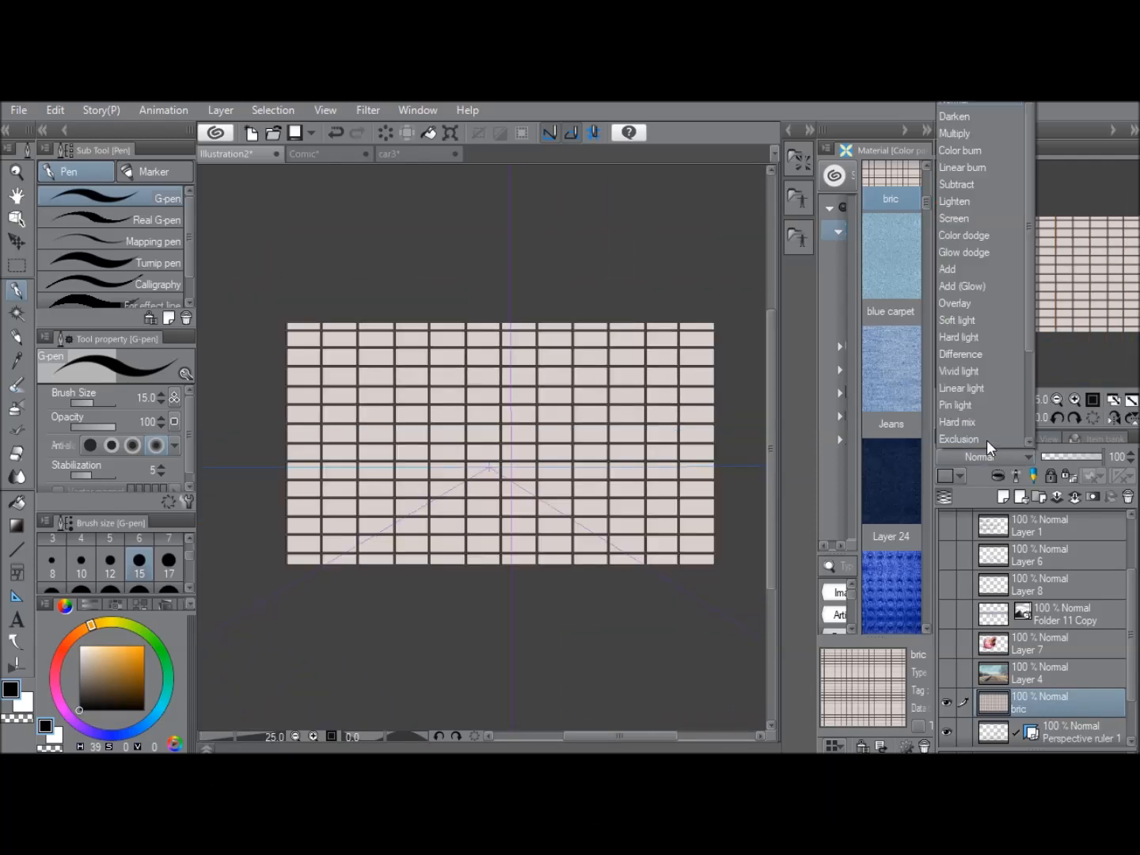
pyautogui.click(977, 134)
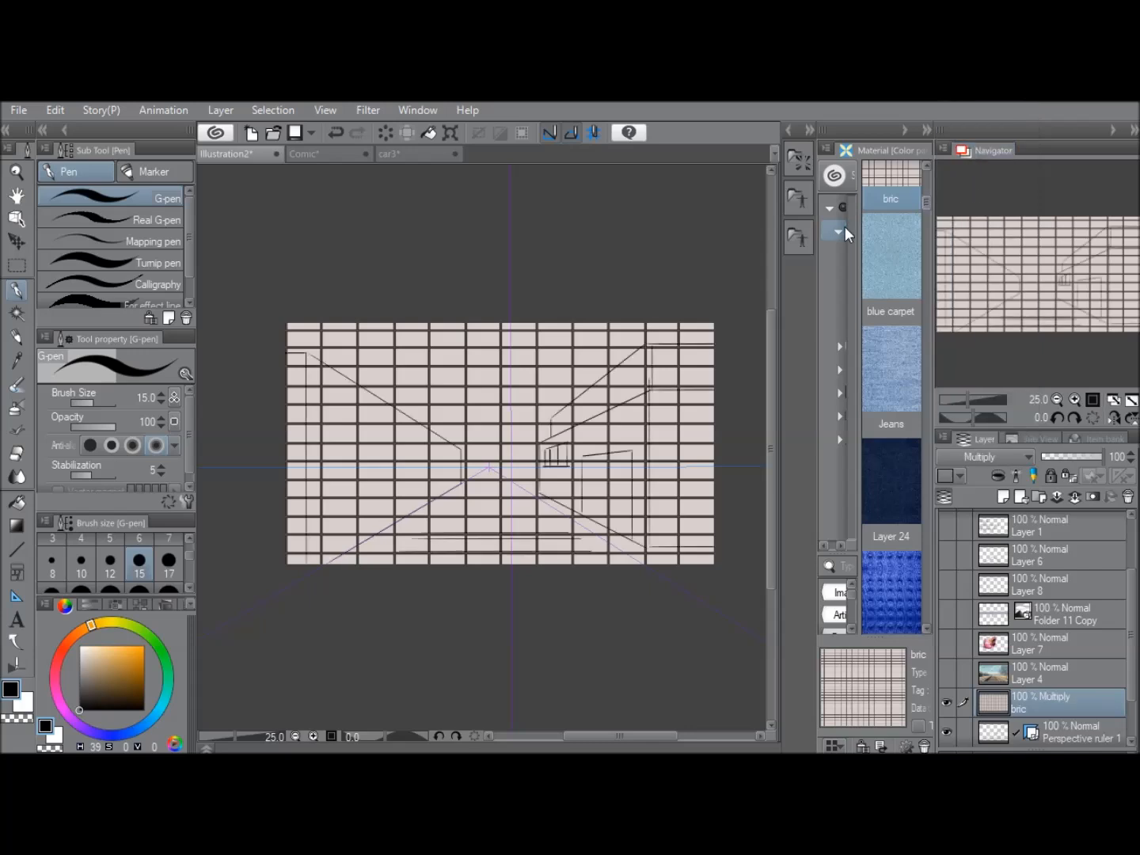
# - Start a Free Transform on the bric texture and bring its four corners roughly onto the corners of the receding wall
pyautogui.click(54, 112)
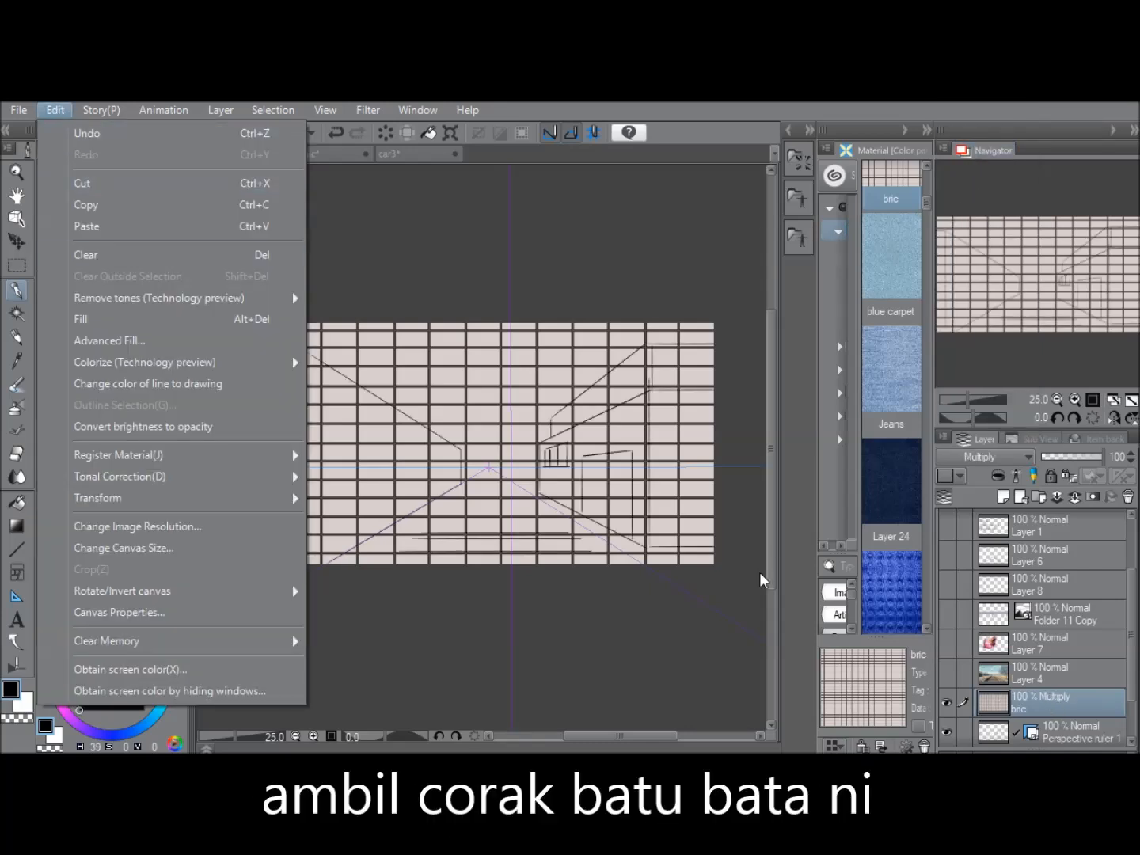
pyautogui.moveTo(179, 507)
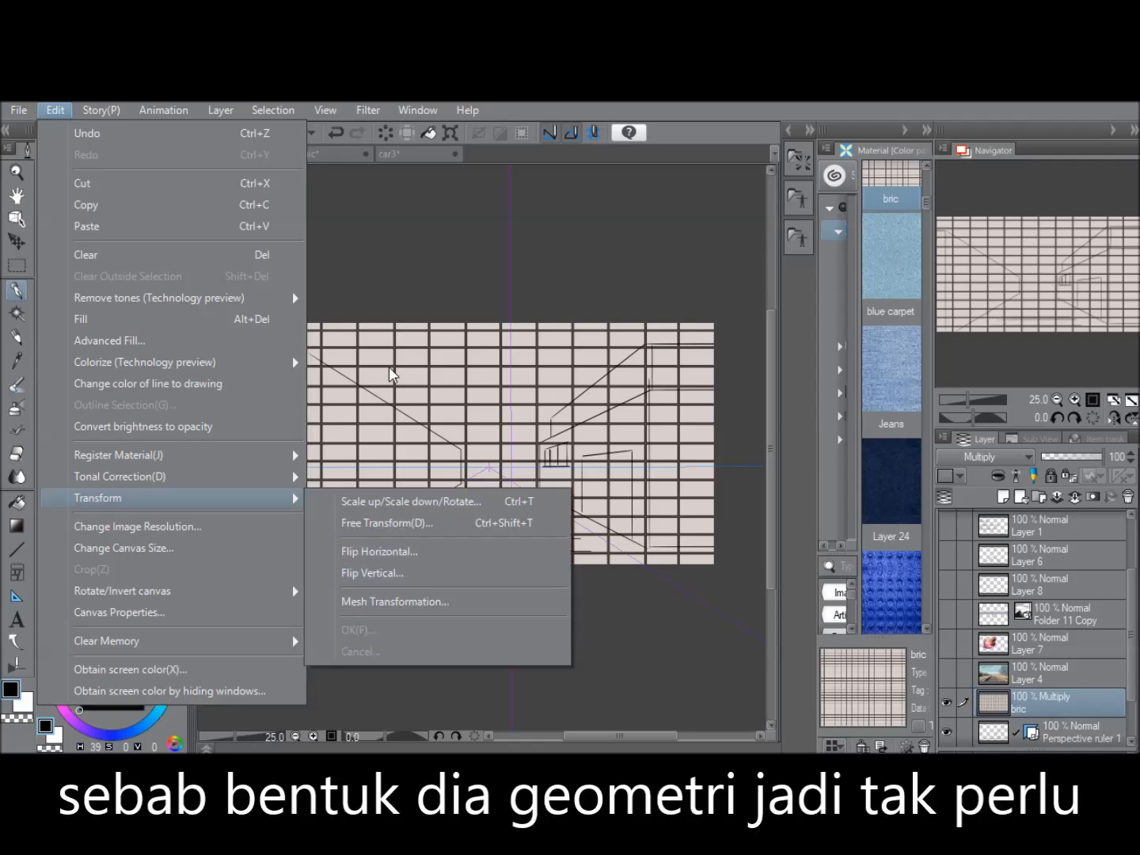
pyautogui.click(414, 524)
pyautogui.moveTo(1053, 311)
pyautogui.mouseDown()
pyautogui.moveTo(1051, 322)
pyautogui.moveTo(1047, 295)
pyautogui.mouseUp()
pyautogui.click(1073, 399)
pyautogui.moveTo(231, 267); pyautogui.dragTo(267, 300)
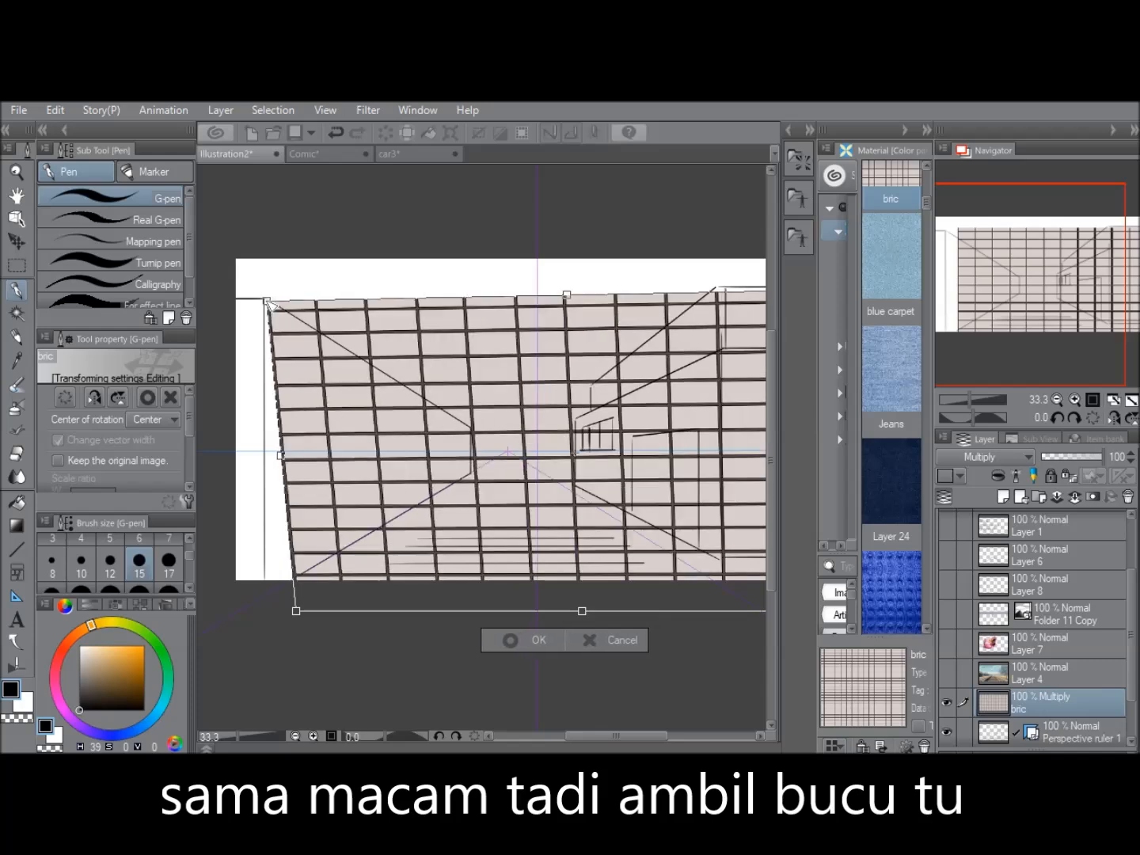
pyautogui.moveTo(296, 611); pyautogui.dragTo(261, 617)
pyautogui.moveTo(1014, 301); pyautogui.dragTo(1058, 307)
pyautogui.moveTo(705, 275); pyautogui.dragTo(356, 413)
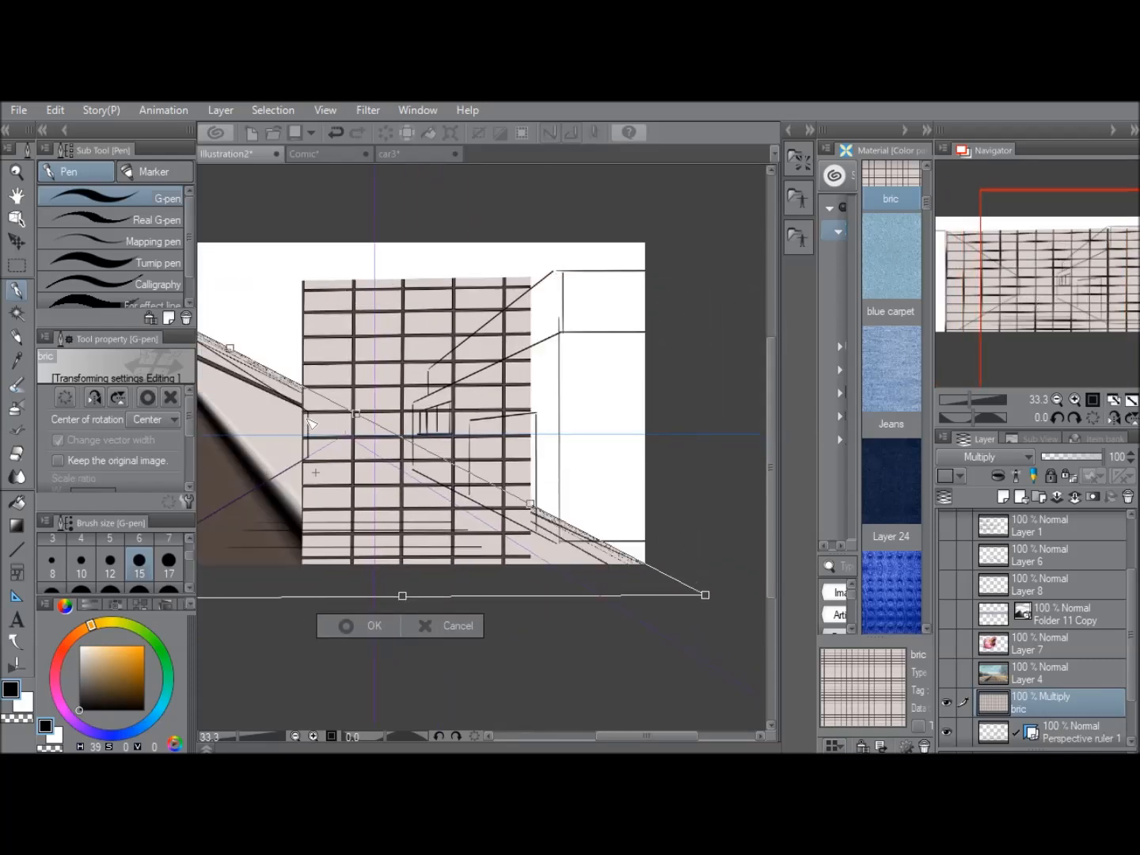
pyautogui.moveTo(705, 595); pyautogui.dragTo(337, 516)
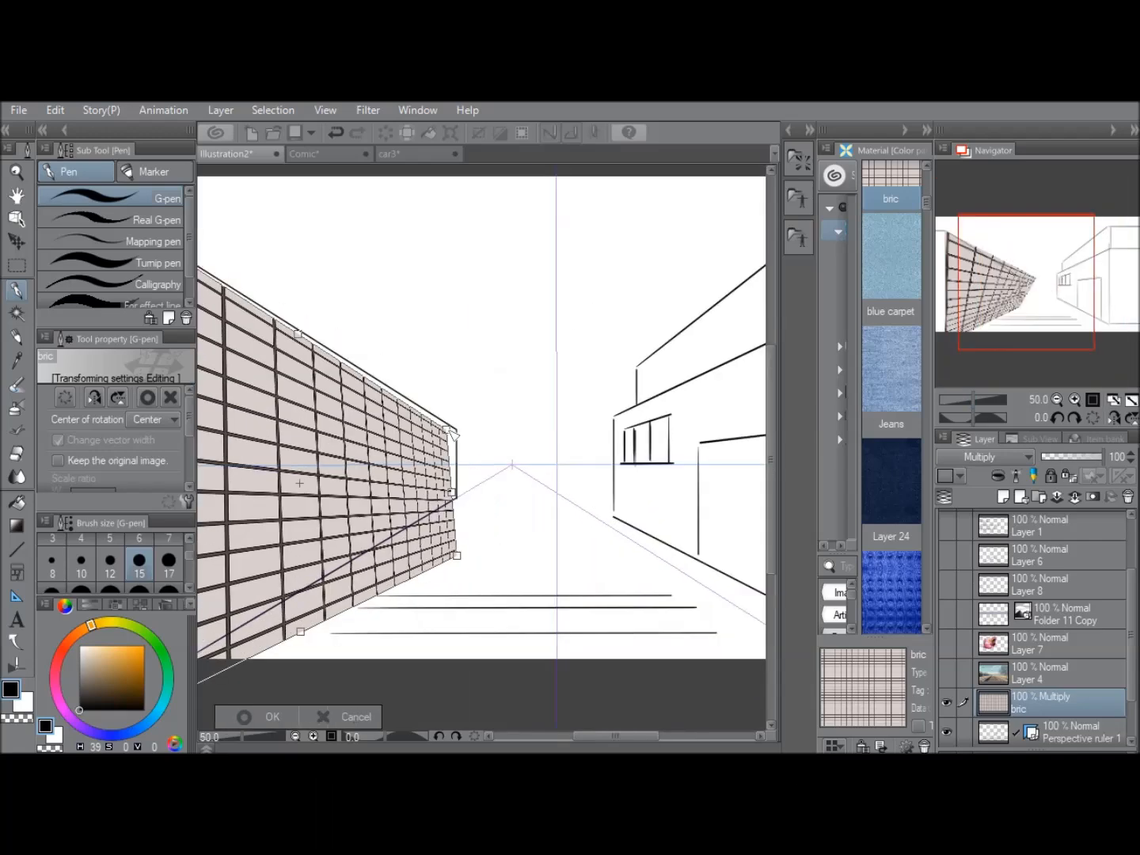
# - Refine the brick texture's corners so they line up with the wall's outline and receding edges
pyautogui.moveTo(458, 558); pyautogui.dragTo(457, 504)
pyautogui.moveTo(1015, 307); pyautogui.dragTo(1006, 317)
pyautogui.moveTo(306, 630); pyautogui.dragTo(309, 626)
pyautogui.moveTo(1006, 275); pyautogui.dragTo(1003, 261)
pyautogui.moveTo(323, 223); pyautogui.dragTo(325, 223)
pyautogui.moveTo(323, 220); pyautogui.dragTo(324, 220)
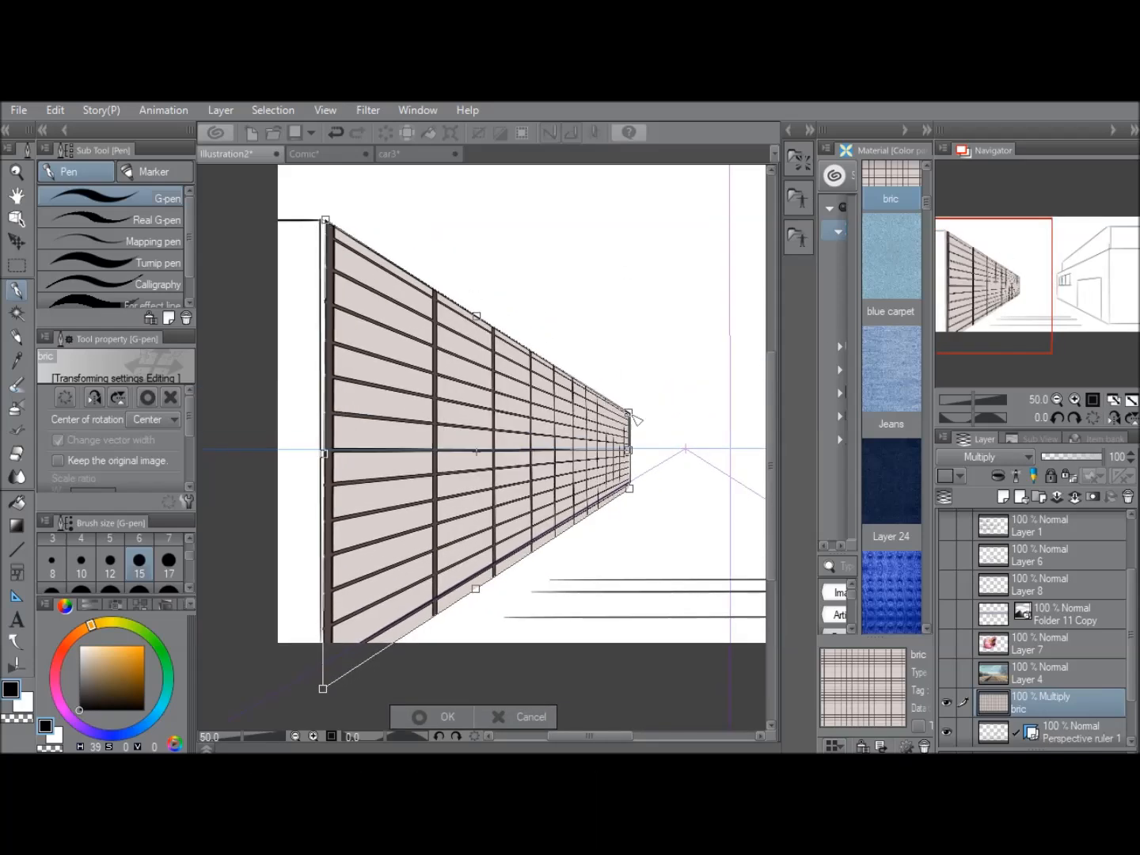
pyautogui.moveTo(630, 414); pyautogui.dragTo(632, 416)
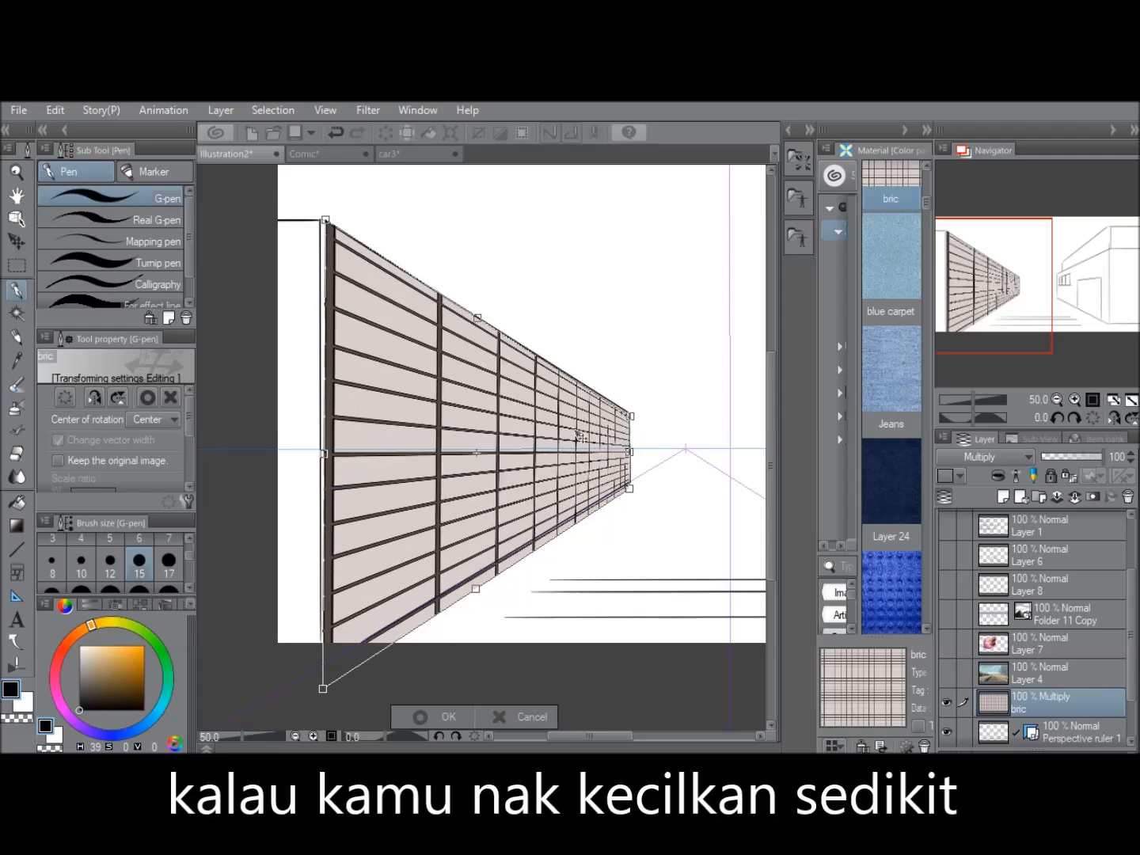
# - Compress the brick texture onto the near half of the wall, raise its upper corners slightly above the outline, and apply the transform
pyautogui.moveTo(631, 449); pyautogui.dragTo(490, 609)
pyautogui.moveTo(504, 422); pyautogui.dragTo(480, 321)
pyautogui.moveTo(492, 610); pyautogui.dragTo(482, 582)
pyautogui.moveTo(480, 320); pyautogui.dragTo(473, 318)
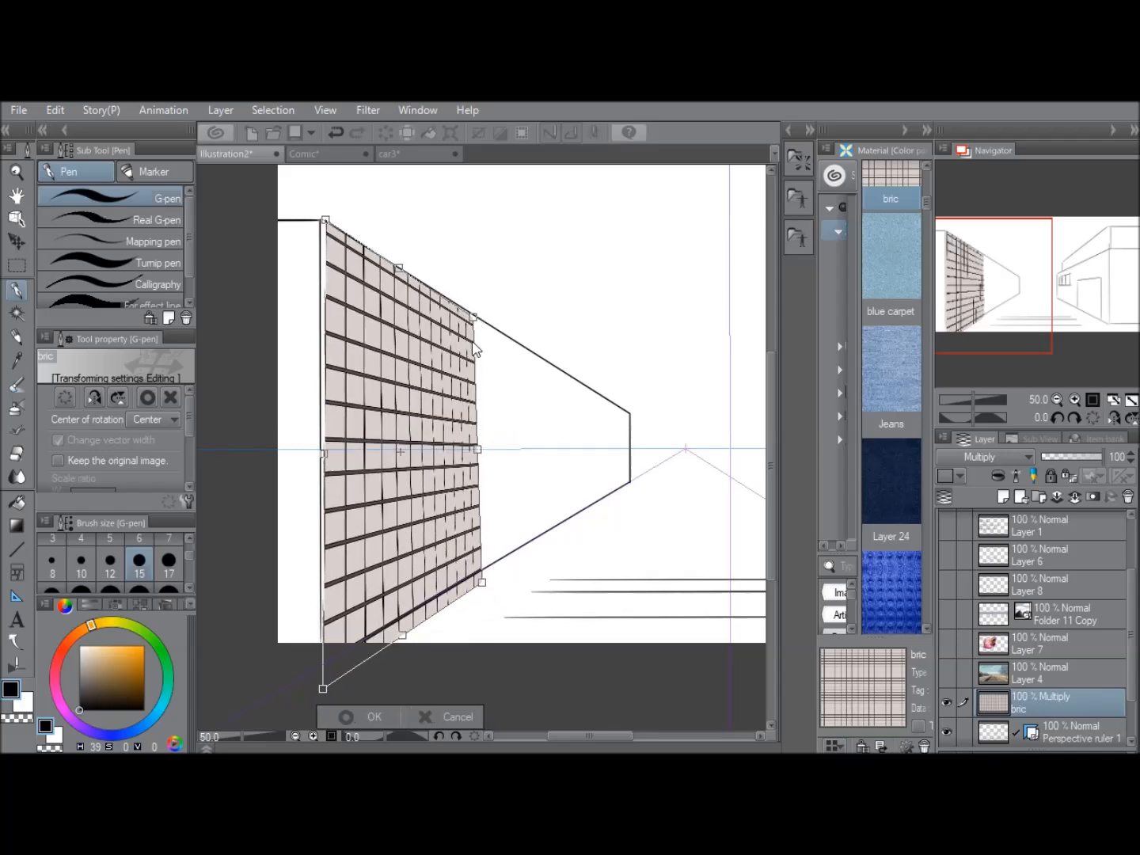
pyautogui.moveTo(324, 220); pyautogui.dragTo(319, 205)
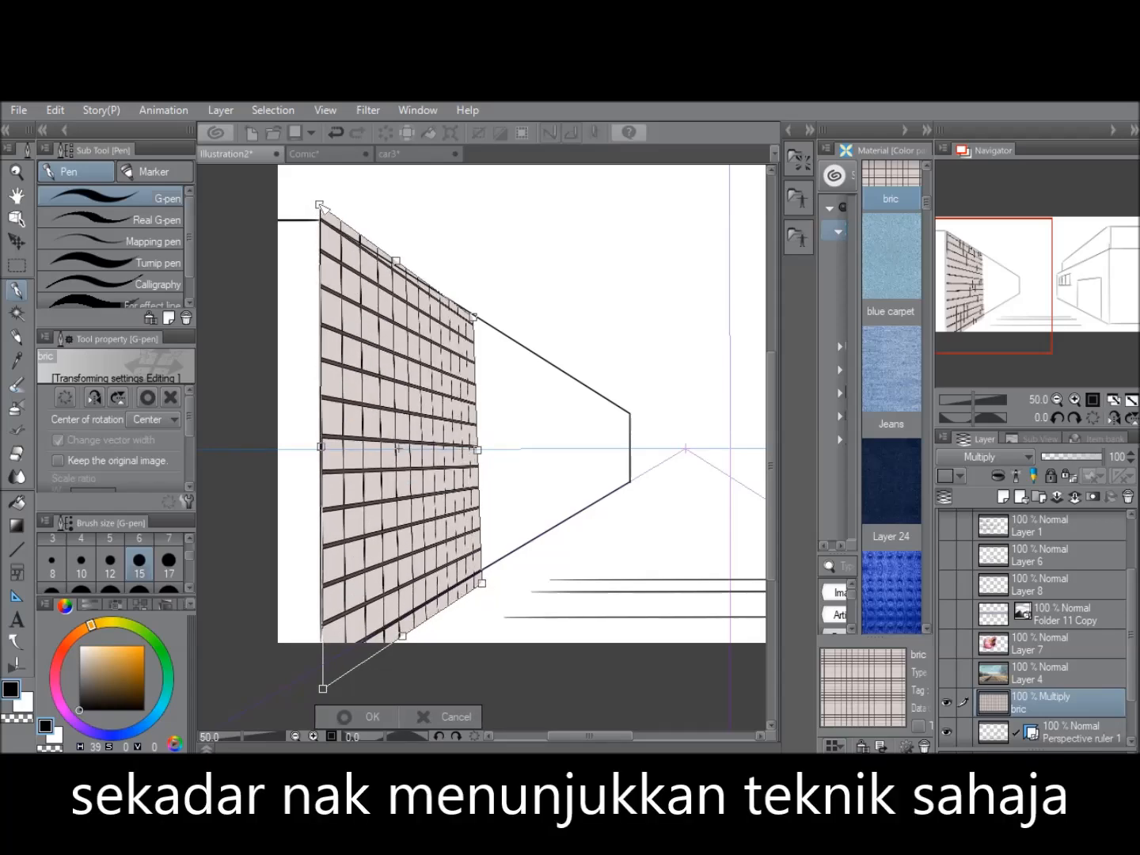
pyautogui.moveTo(475, 318); pyautogui.dragTo(471, 306)
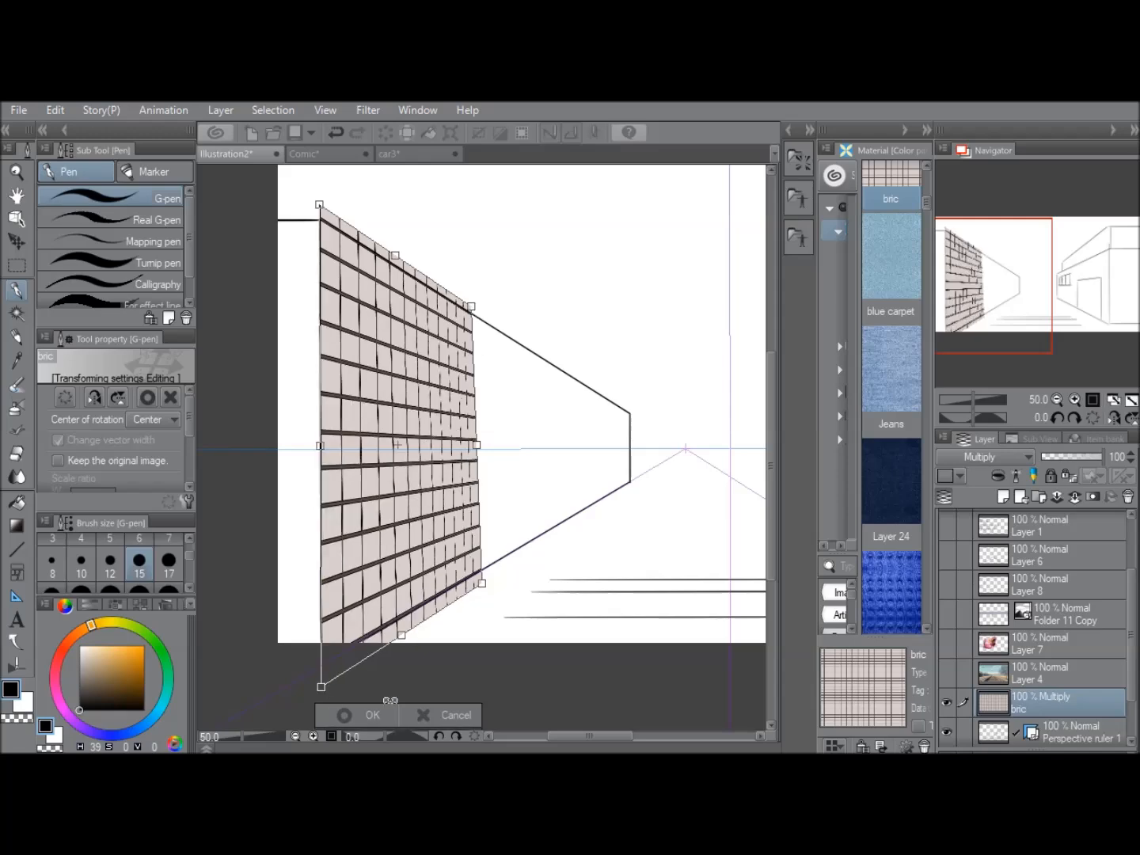
pyautogui.press('Return')
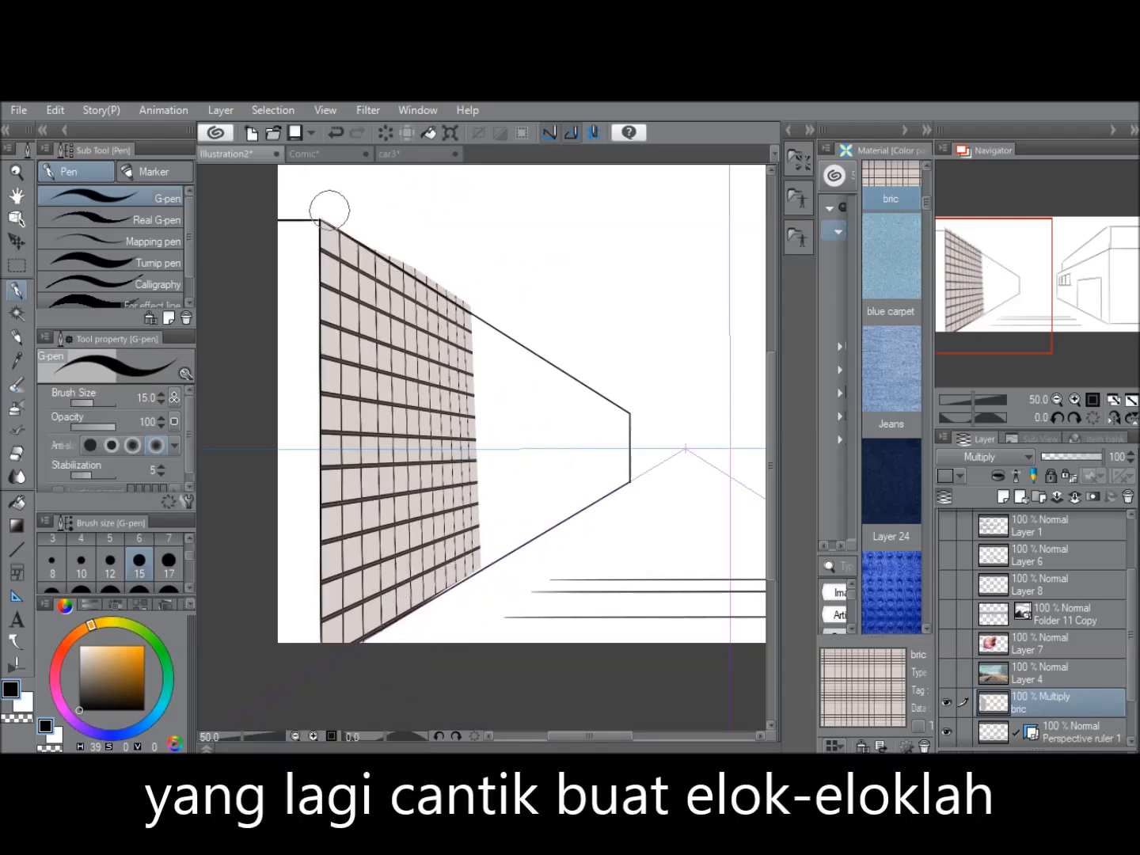
# - Erase the part of the brick texture that sticks out above the wall's upper edge
pyautogui.moveTo(329, 210); pyautogui.dragTo(465, 304)
pyautogui.hotkey('ctrl', 'z')
pyautogui.moveTo(401, 251); pyautogui.dragTo(479, 304)
pyautogui.moveTo(412, 264); pyautogui.dragTo(302, 195)
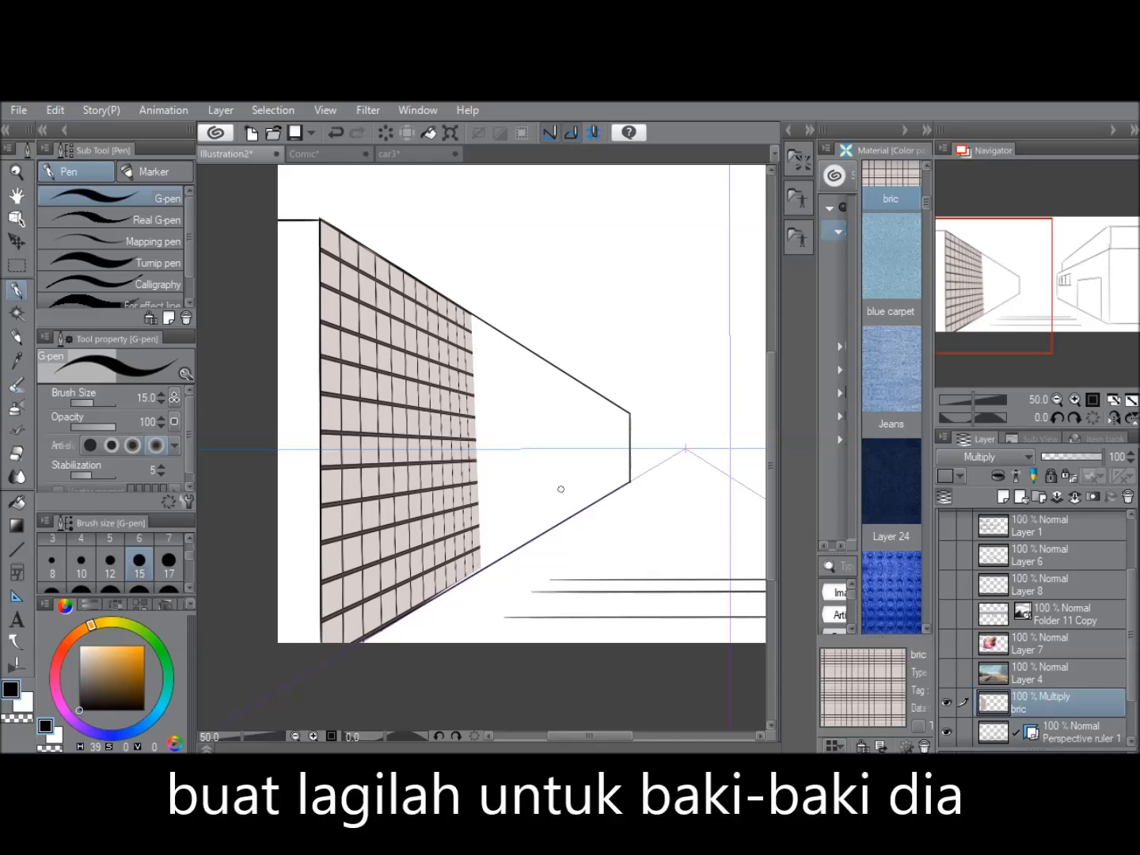
pyautogui.click(1058, 401)
pyautogui.click(1059, 401)
pyautogui.click(1072, 403)
pyautogui.click(1072, 402)
pyautogui.click(1073, 402)
pyautogui.click(1060, 402)
pyautogui.click(1060, 402)
pyautogui.click(1072, 403)
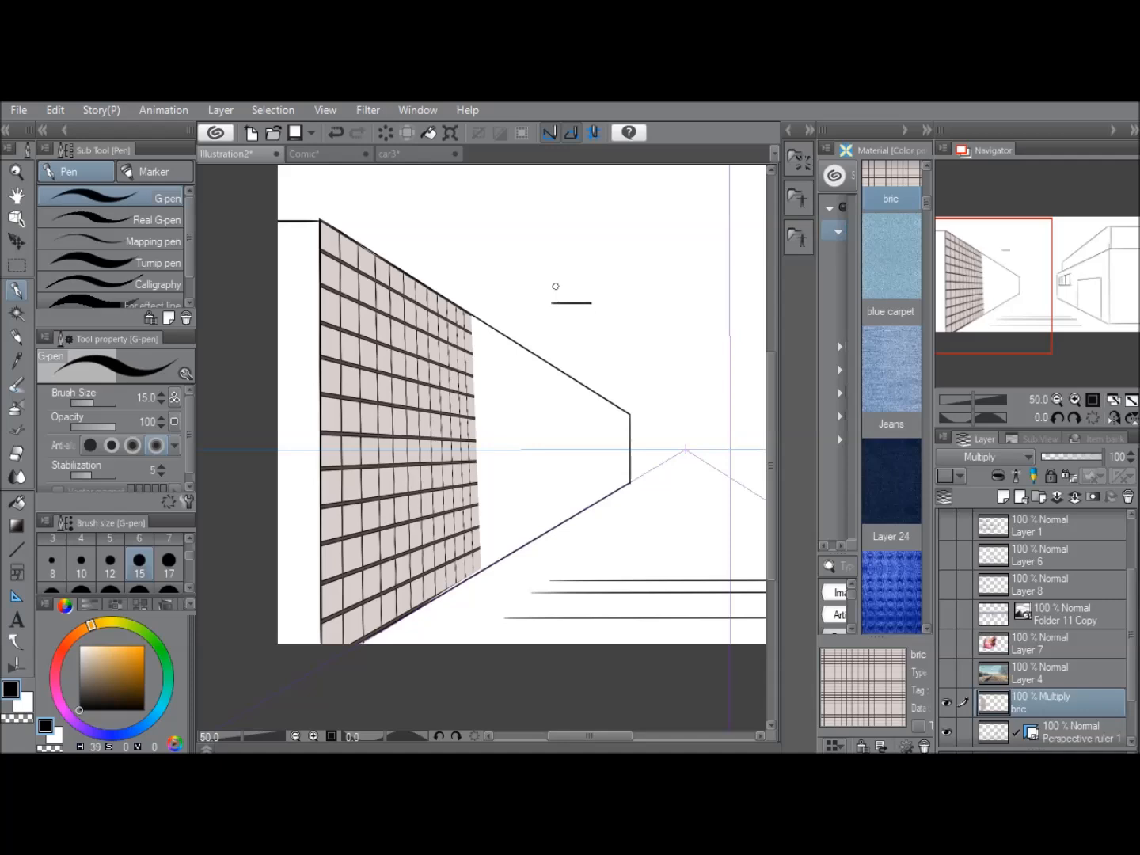
# - Sketch a small pattern of staggered, overlapping bricks in the empty area beside the wall with the G-pen
pyautogui.moveTo(552, 302)
pyautogui.mouseDown()
pyautogui.moveTo(551, 281)
pyautogui.moveTo(623, 320)
pyautogui.mouseUp()
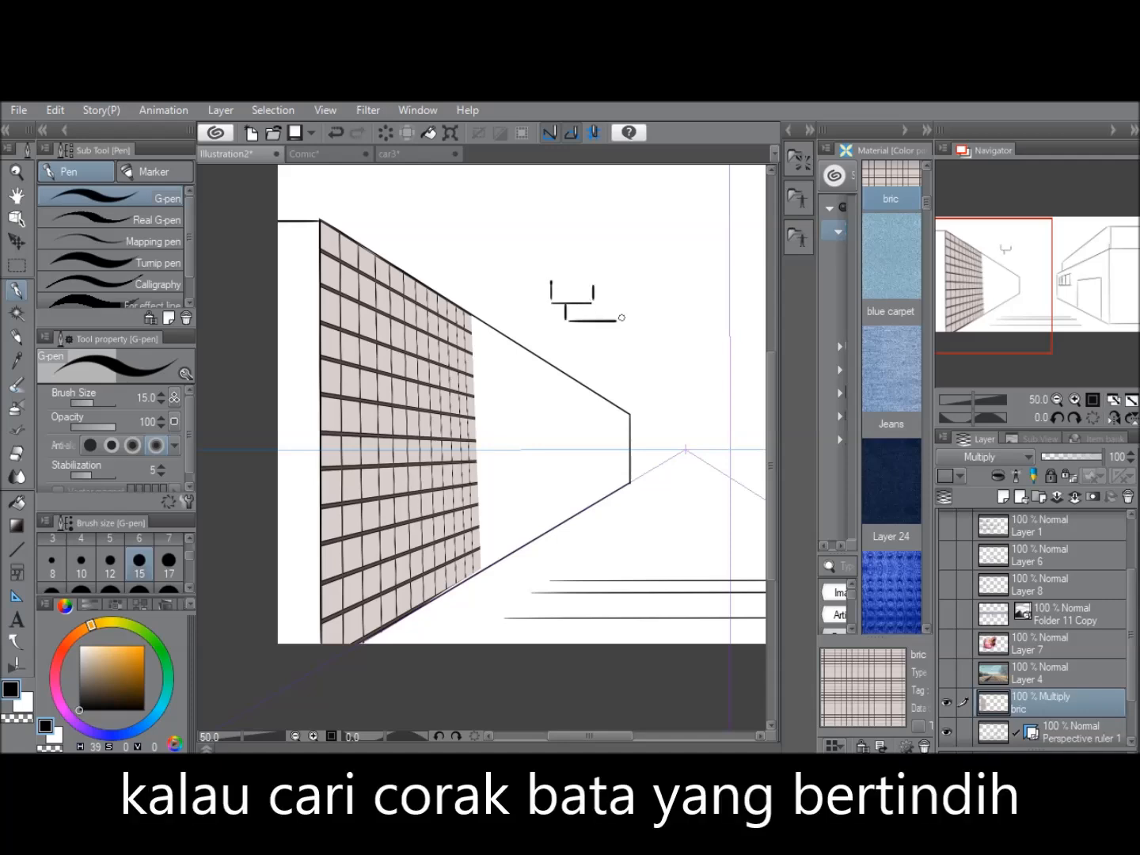
pyautogui.moveTo(552, 277)
pyautogui.mouseDown()
pyautogui.moveTo(594, 298)
pyautogui.moveTo(631, 298)
pyautogui.mouseUp()
pyautogui.moveTo(624, 304); pyautogui.dragTo(624, 320)
pyautogui.moveTo(552, 320)
pyautogui.mouseDown()
pyautogui.moveTo(593, 319)
pyautogui.moveTo(598, 341)
pyautogui.moveTo(643, 343)
pyautogui.mouseUp()
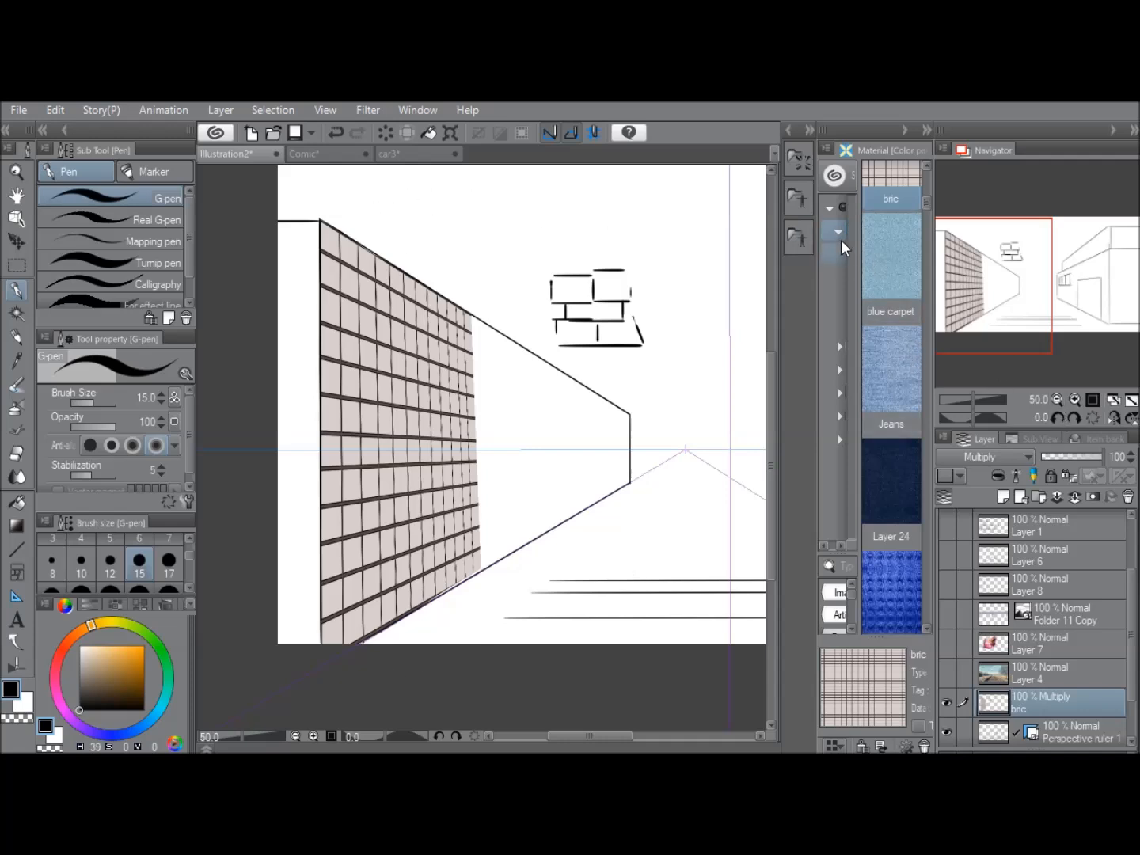
pyautogui.moveTo(926, 203)
pyautogui.mouseDown()
pyautogui.moveTo(930, 169)
pyautogui.moveTo(932, 201)
pyautogui.mouseUp()
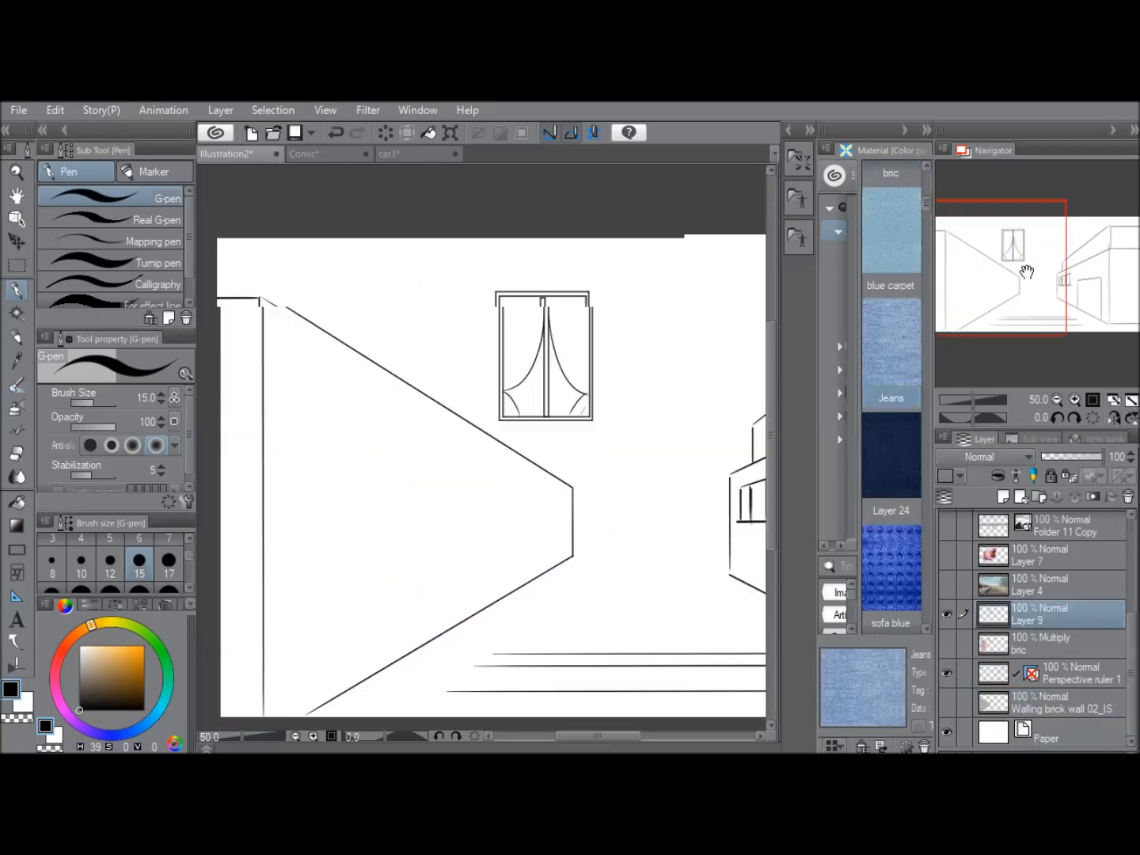
pyautogui.moveTo(1027, 272); pyautogui.dragTo(1027, 269)
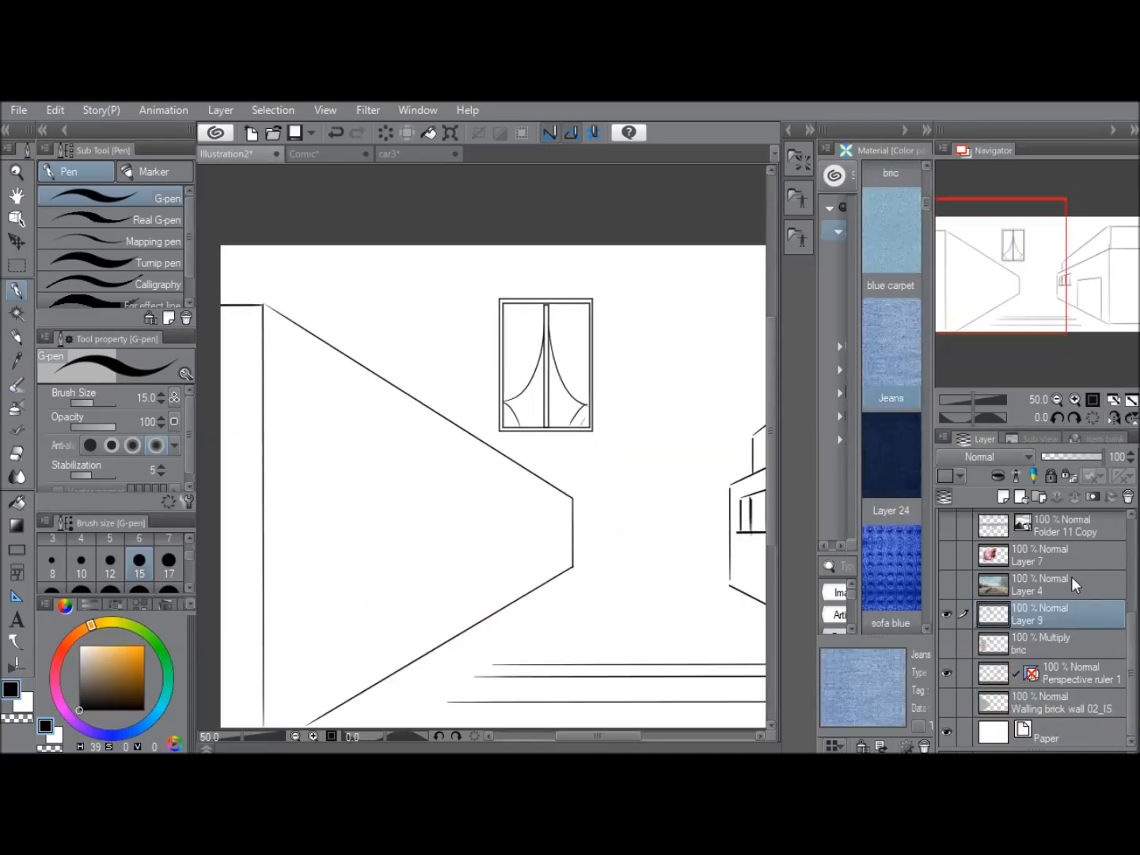
pyautogui.click(1074, 401)
pyautogui.moveTo(1016, 283); pyautogui.dragTo(1026, 268)
pyautogui.press('m')
pyautogui.moveTo(437, 310)
pyautogui.mouseDown()
pyautogui.moveTo(605, 529)
pyautogui.moveTo(594, 505)
pyautogui.mouseUp()
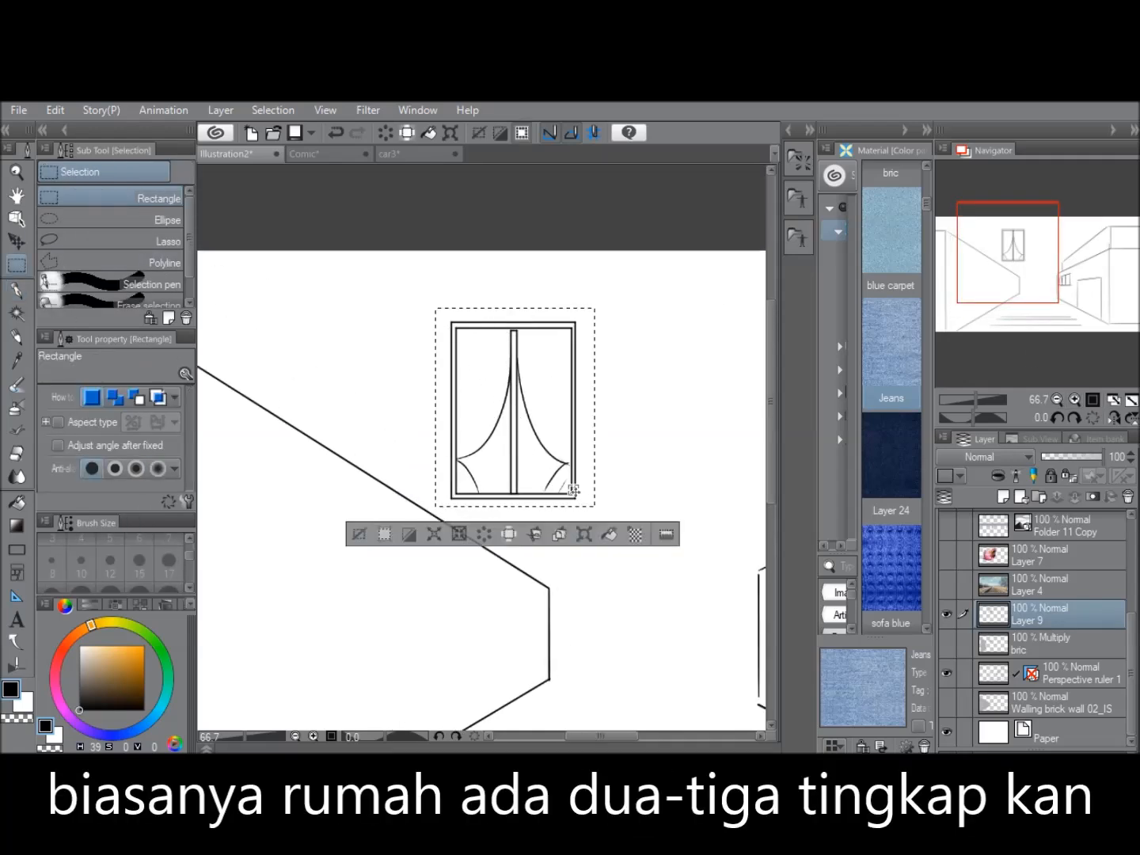
pyautogui.click(1014, 246)
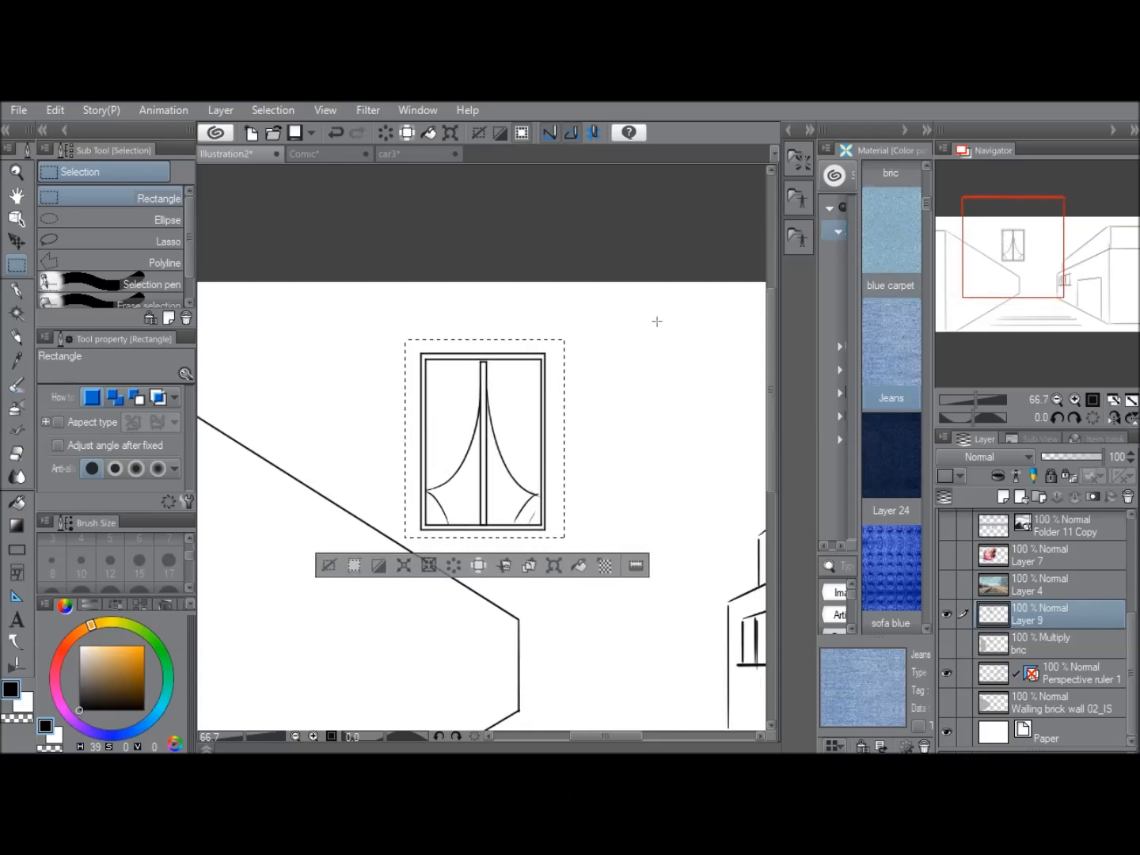
pyautogui.click(57, 112)
pyautogui.click(356, 570)
pyautogui.click(357, 570)
# - Duplicate Layer 9 with the curtained window and move the copy sideways to stand beside the original window
pyautogui.click(947, 613)
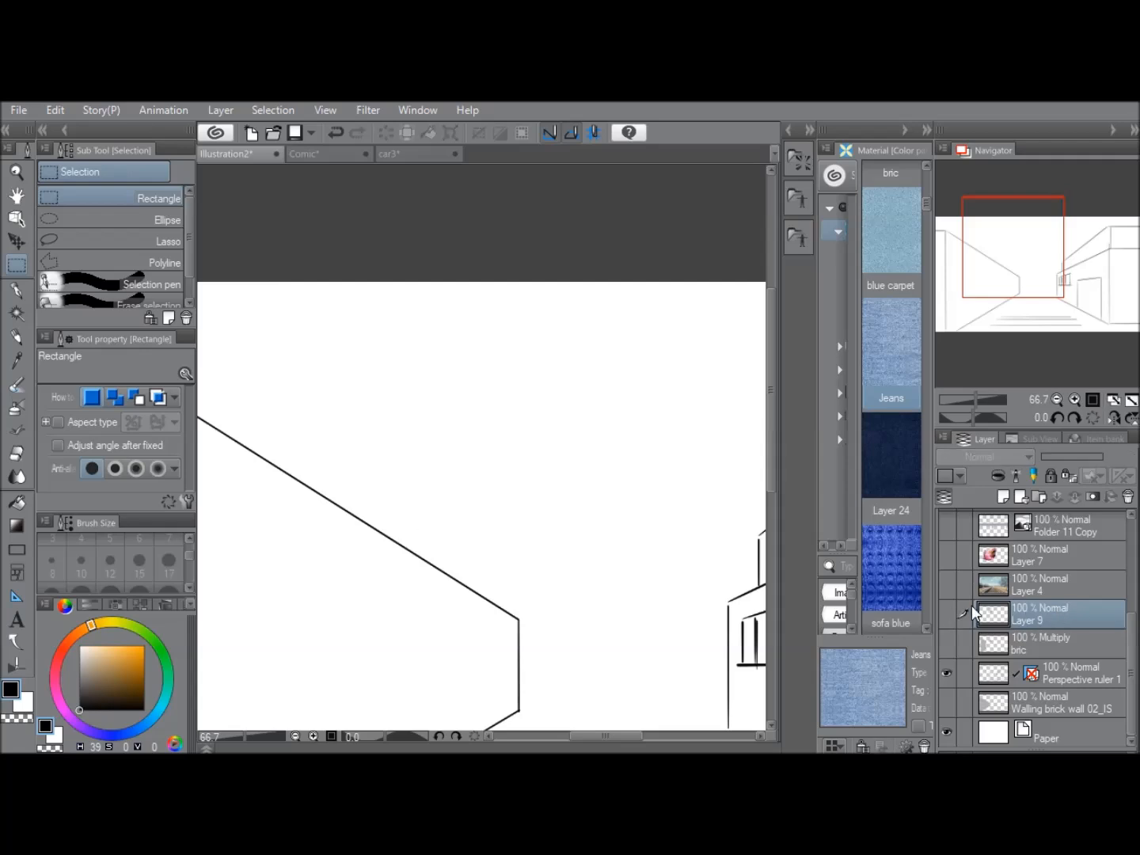
pyautogui.click(946, 613)
pyautogui.rightClick(1064, 611)
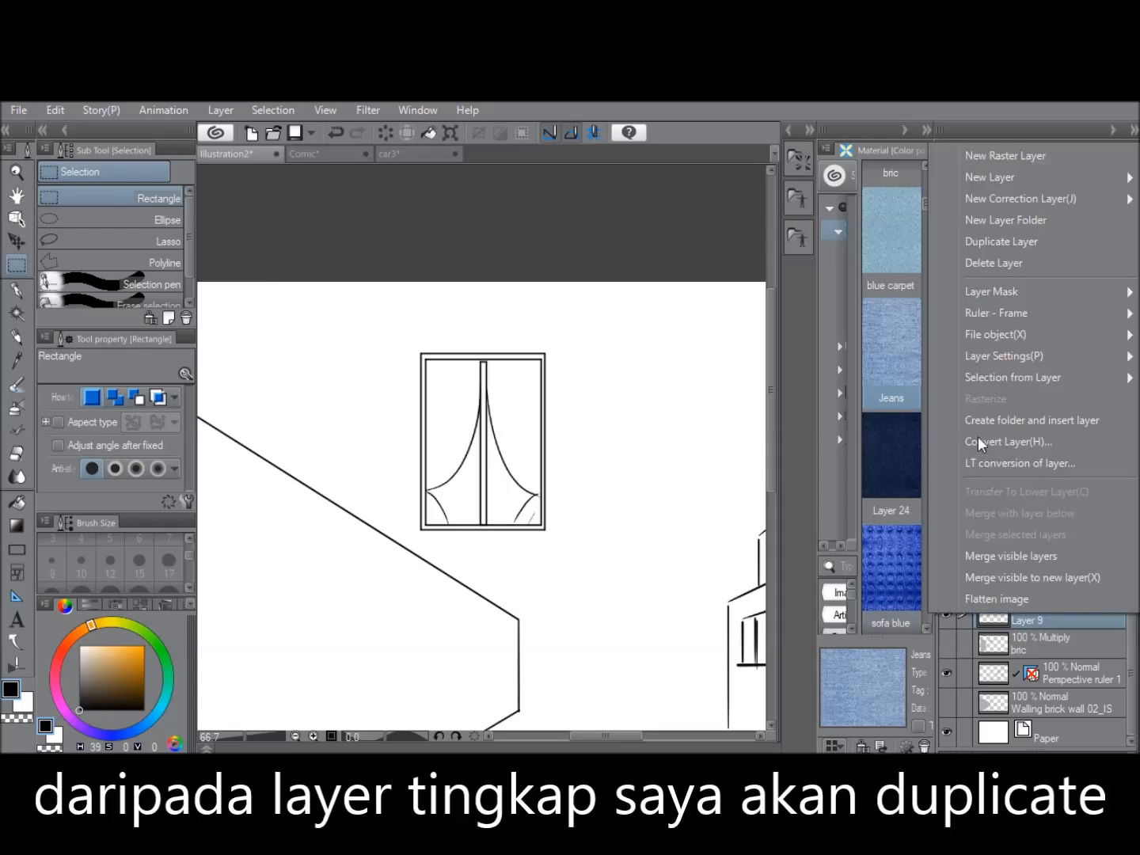
pyautogui.click(1014, 241)
pyautogui.press('k')
pyautogui.moveTo(554, 417); pyautogui.dragTo(653, 420)
# - Select Layer 9 together with Layer 9 Copy and merge the two window layers into one
pyautogui.click(1058, 401)
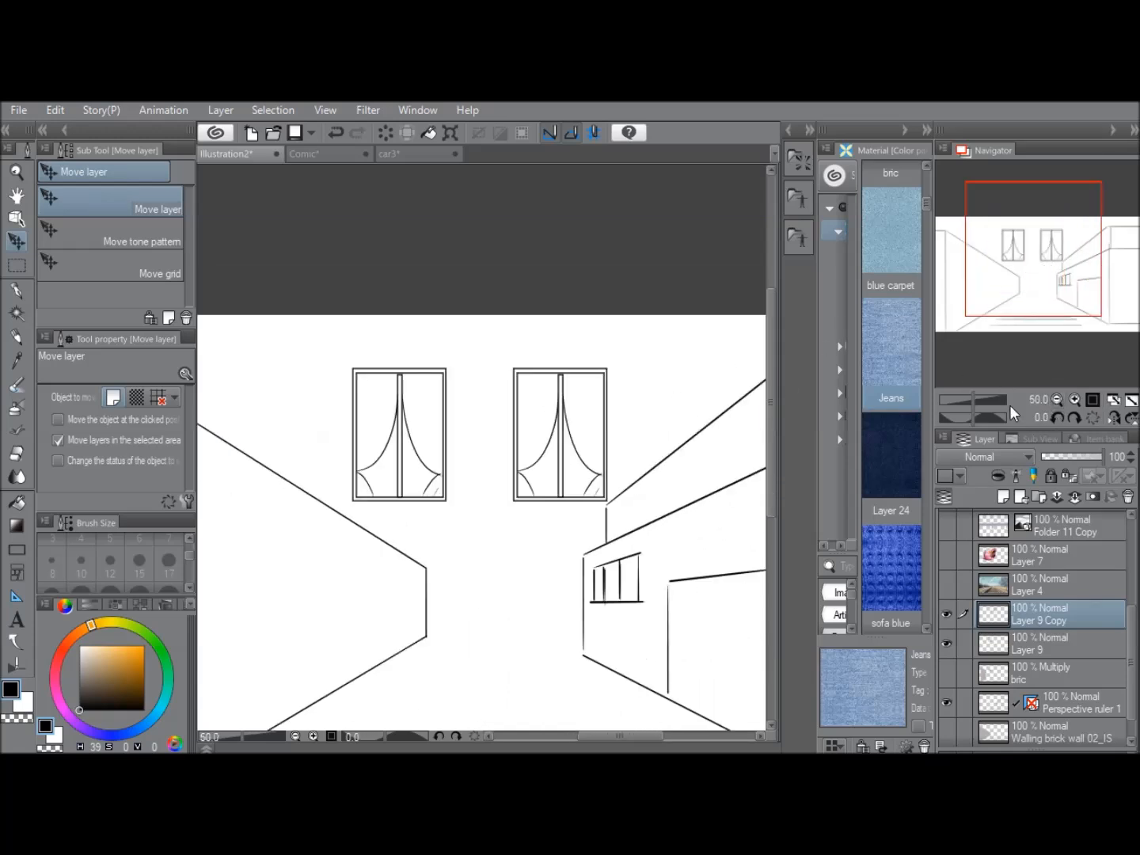
pyautogui.click(18, 265)
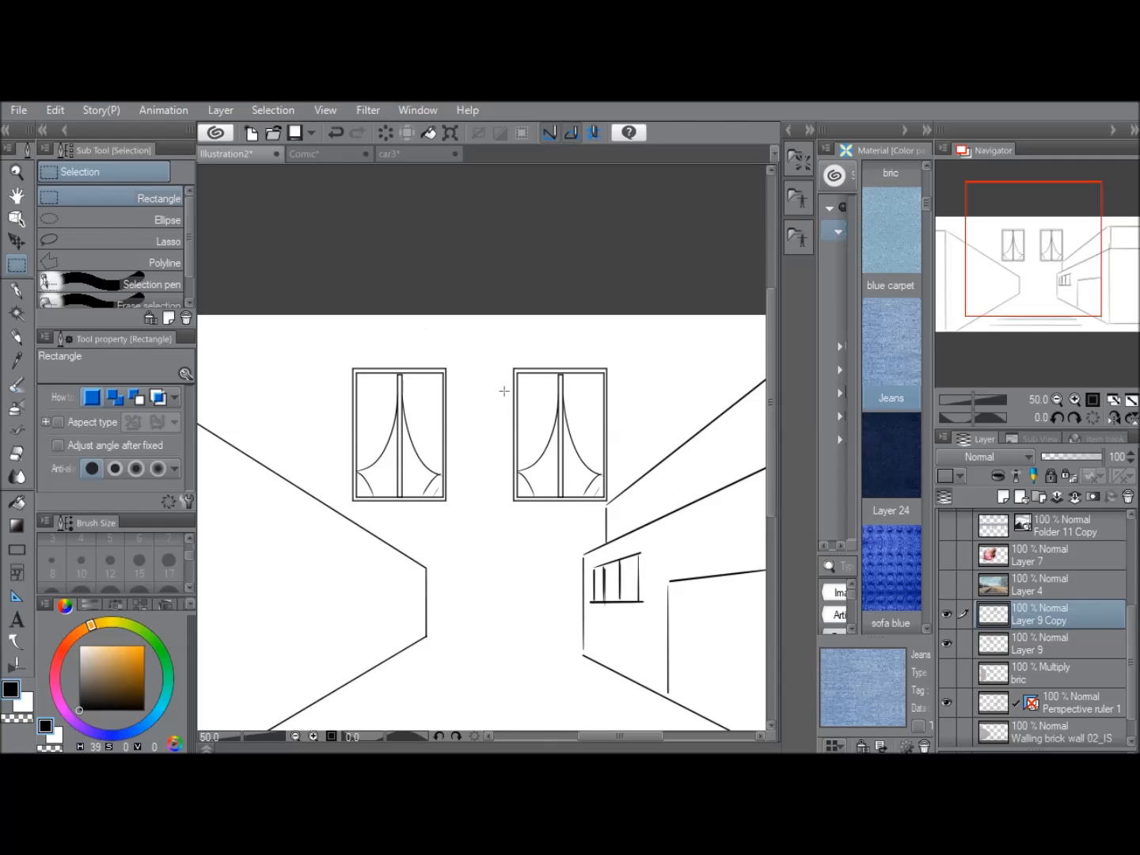
pyautogui.keyDown('ctrl'); pyautogui.click(1051, 637); pyautogui.keyUp('ctrl')
pyautogui.rightClick(1049, 640)
pyautogui.press('Escape')
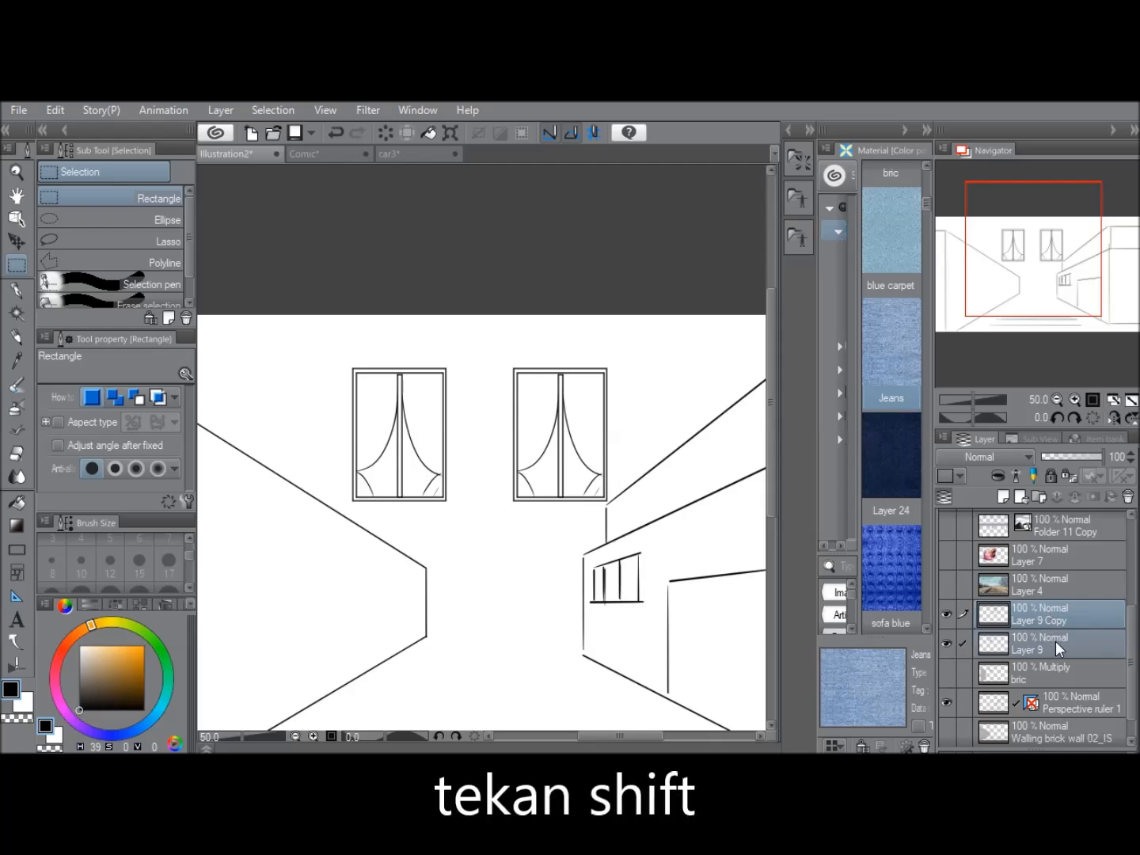
pyautogui.rightClick(1058, 645)
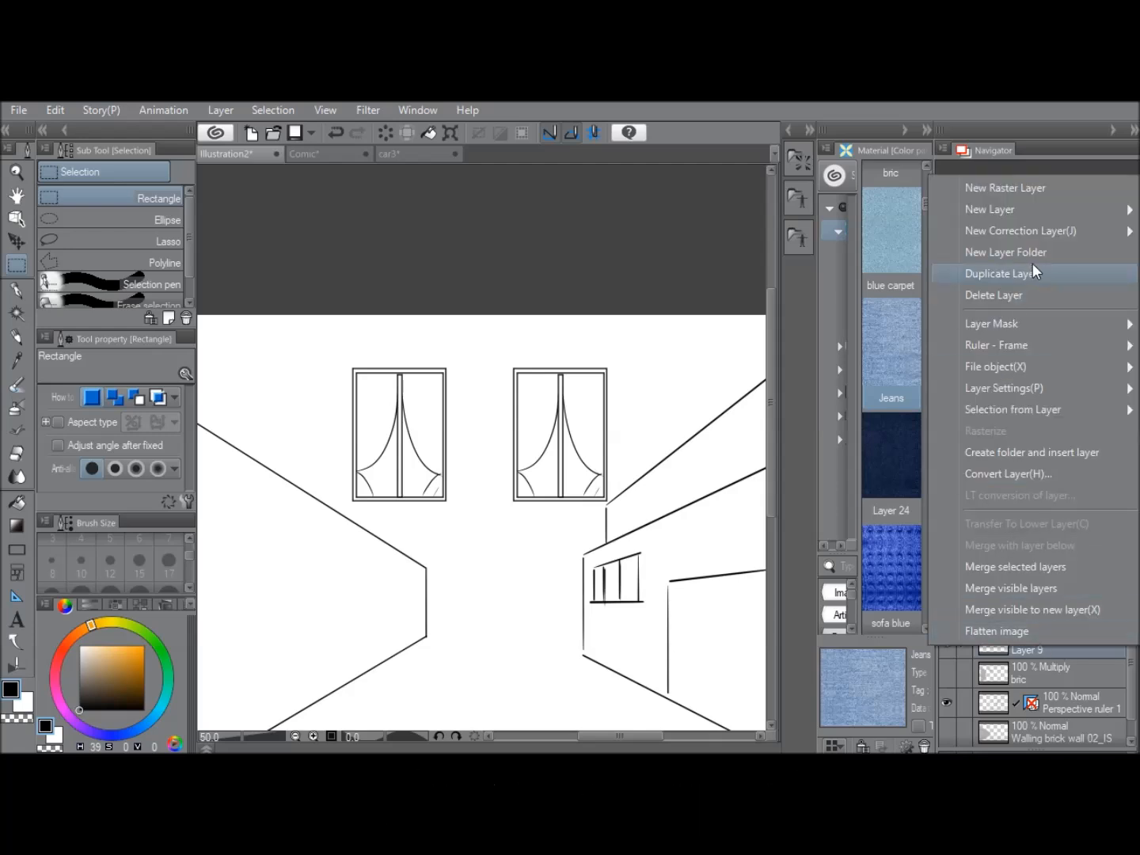
pyautogui.click(1035, 567)
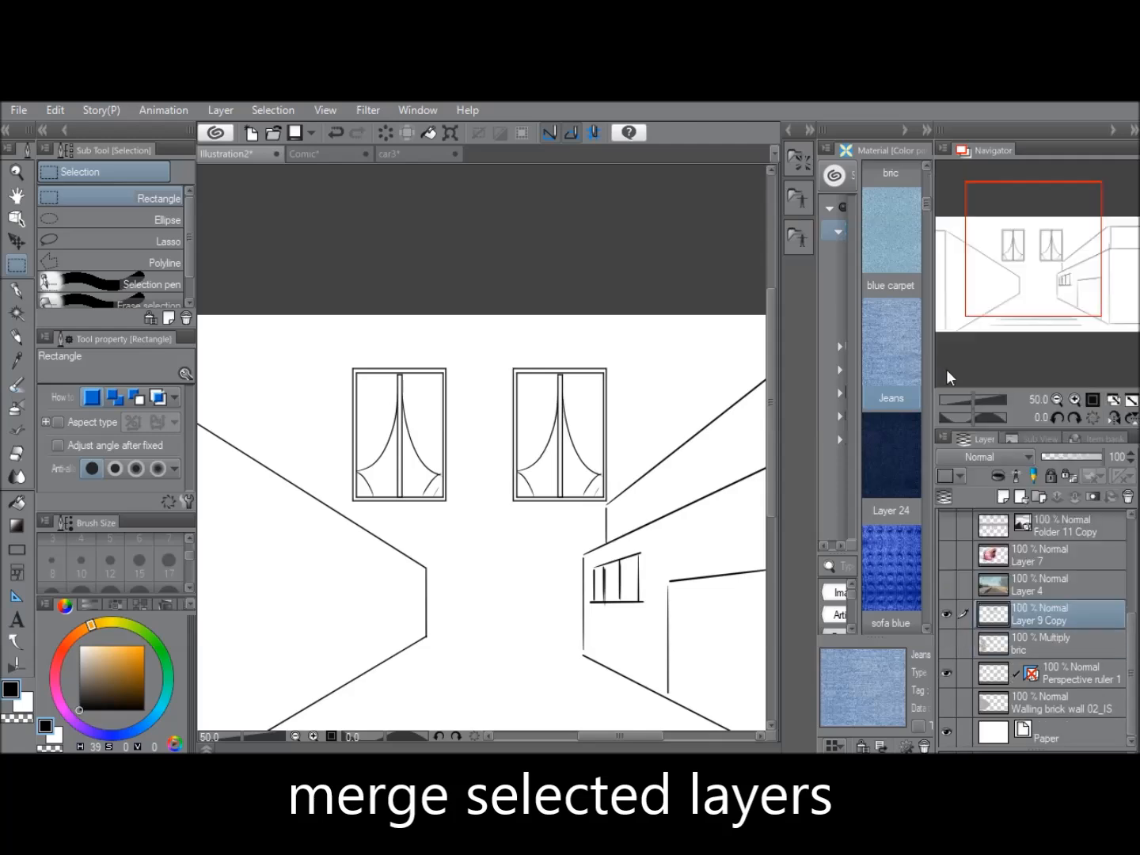
# - Move the merged pair of curtained windows sideways and down so it overlaps the far end of the receding wall
pyautogui.moveTo(1038, 251); pyautogui.dragTo(1020, 258)
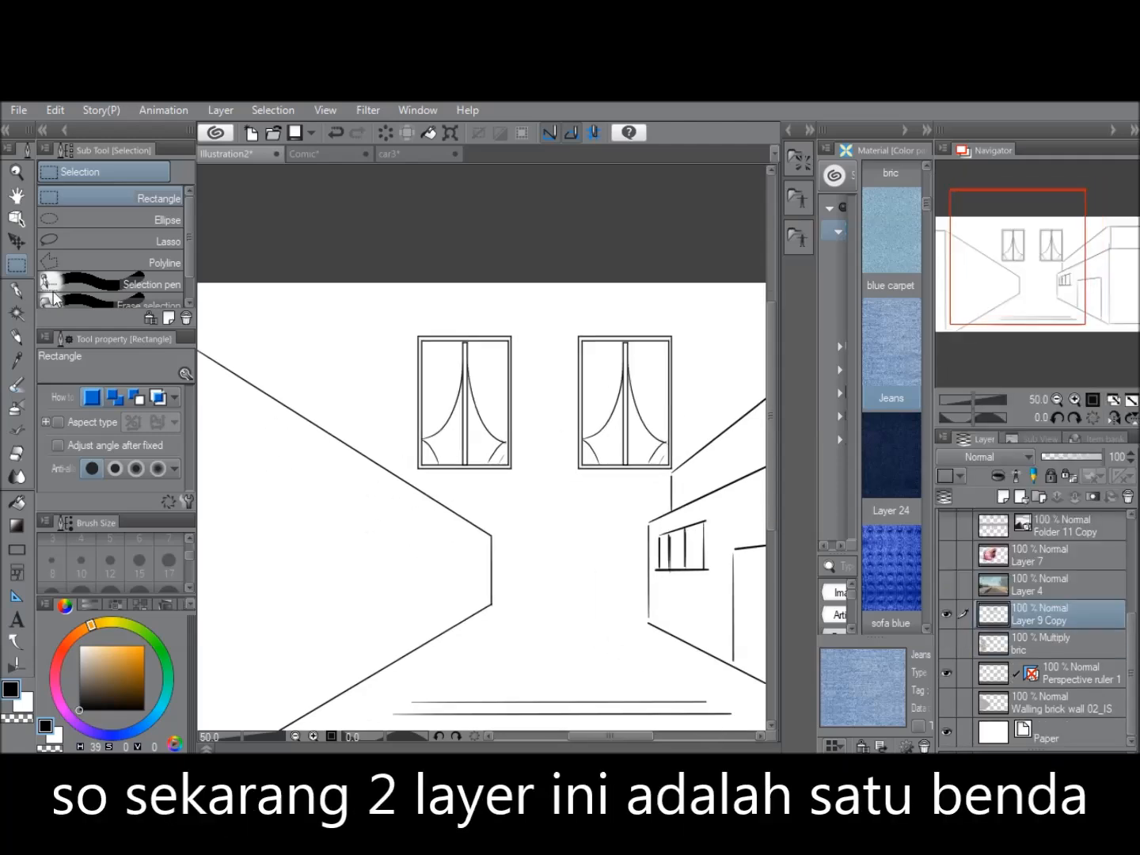
pyautogui.click(14, 240)
pyautogui.moveTo(644, 380); pyautogui.dragTo(536, 441)
pyautogui.moveTo(1033, 266); pyautogui.dragTo(1008, 281)
pyautogui.moveTo(613, 415); pyautogui.dragTo(595, 439)
# - Select the Perspective ruler 1 layer and turn on the display of its perspective guides
pyautogui.click(53, 111)
pyautogui.moveTo(247, 498)
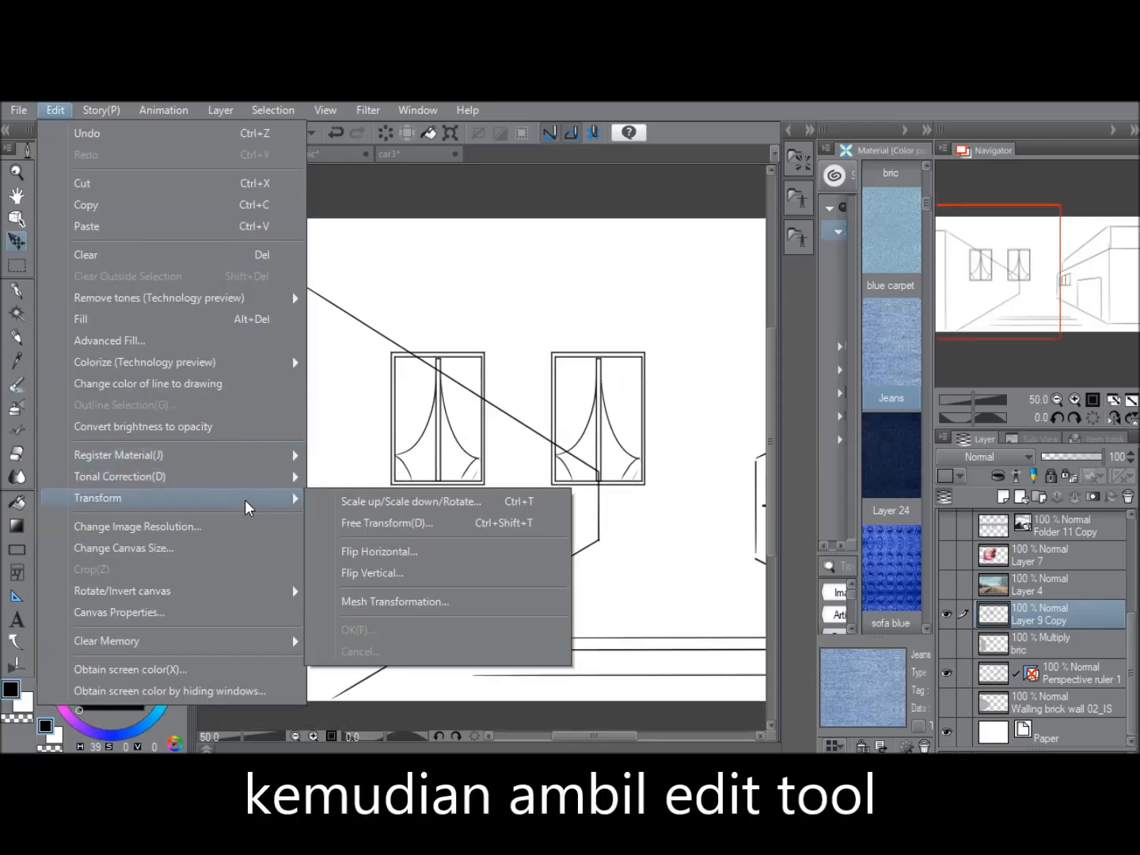
pyautogui.click(1017, 686)
pyautogui.keyDown('shift'); pyautogui.click(1030, 676); pyautogui.keyUp('shift')
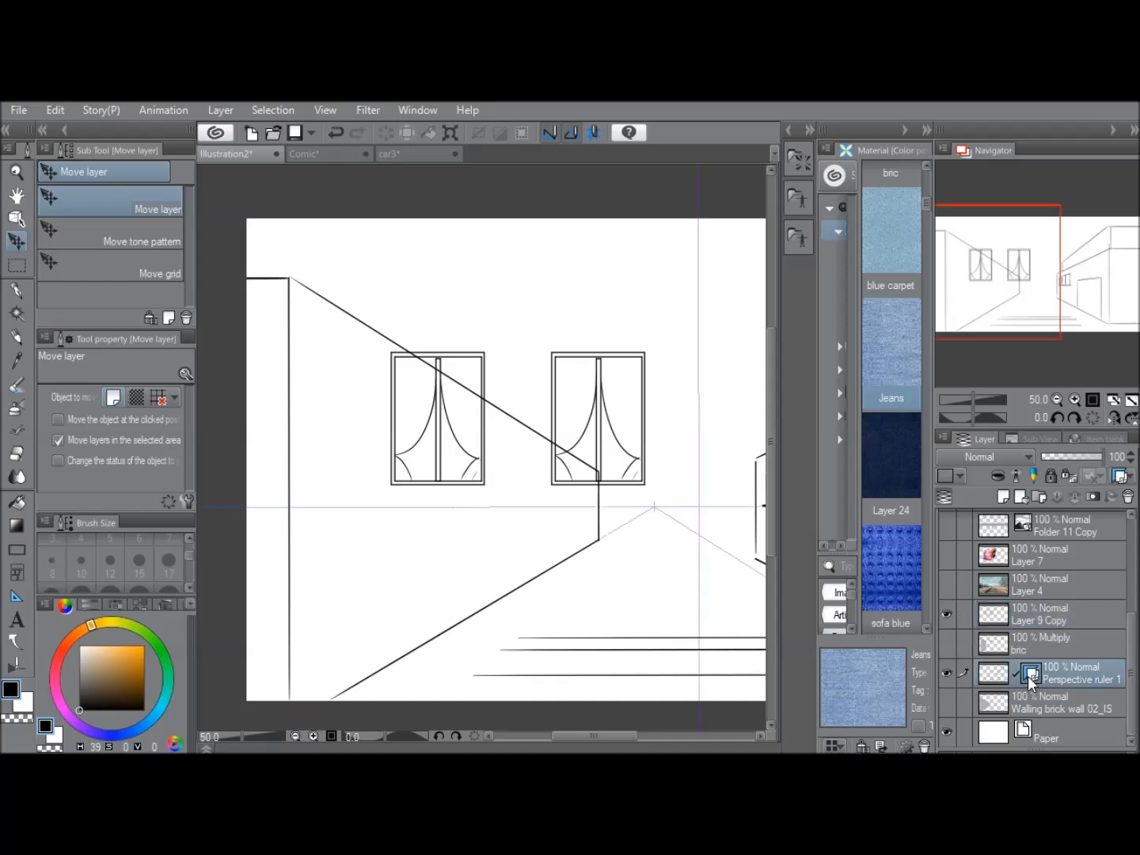
pyautogui.click(56, 110)
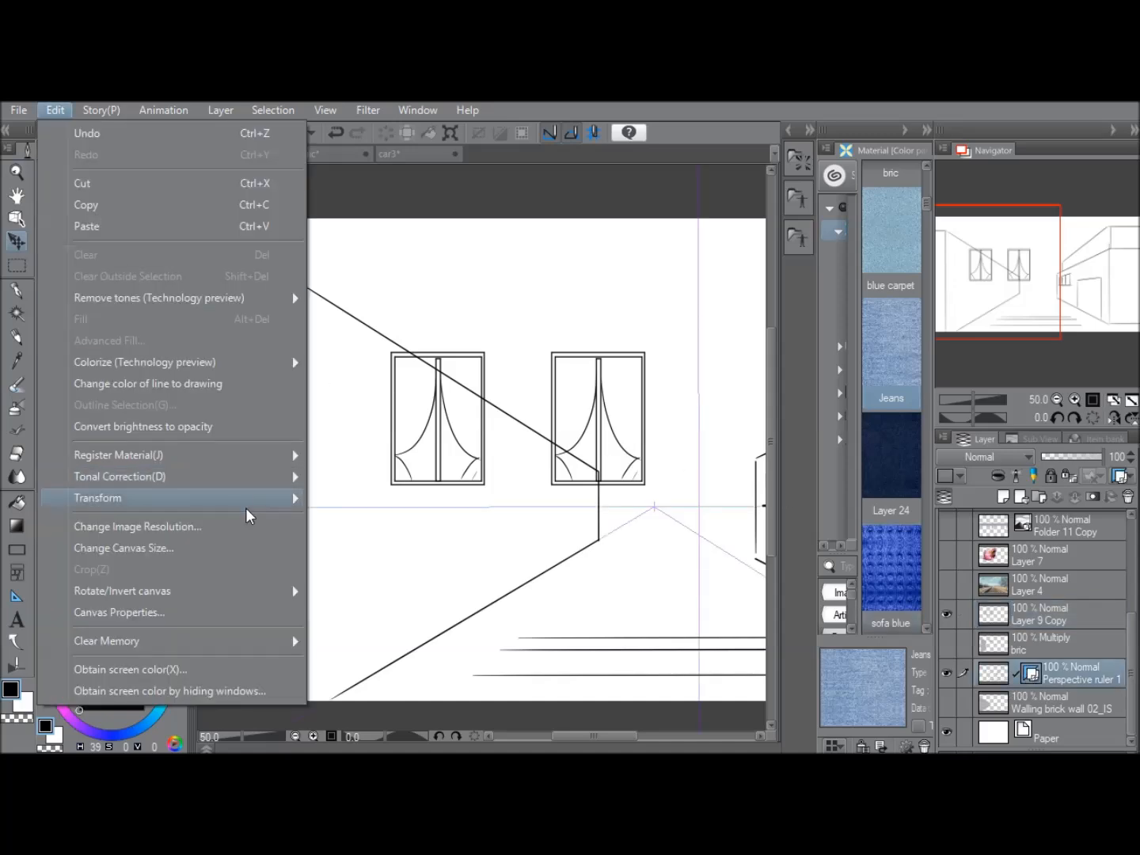
pyautogui.moveTo(246, 501)
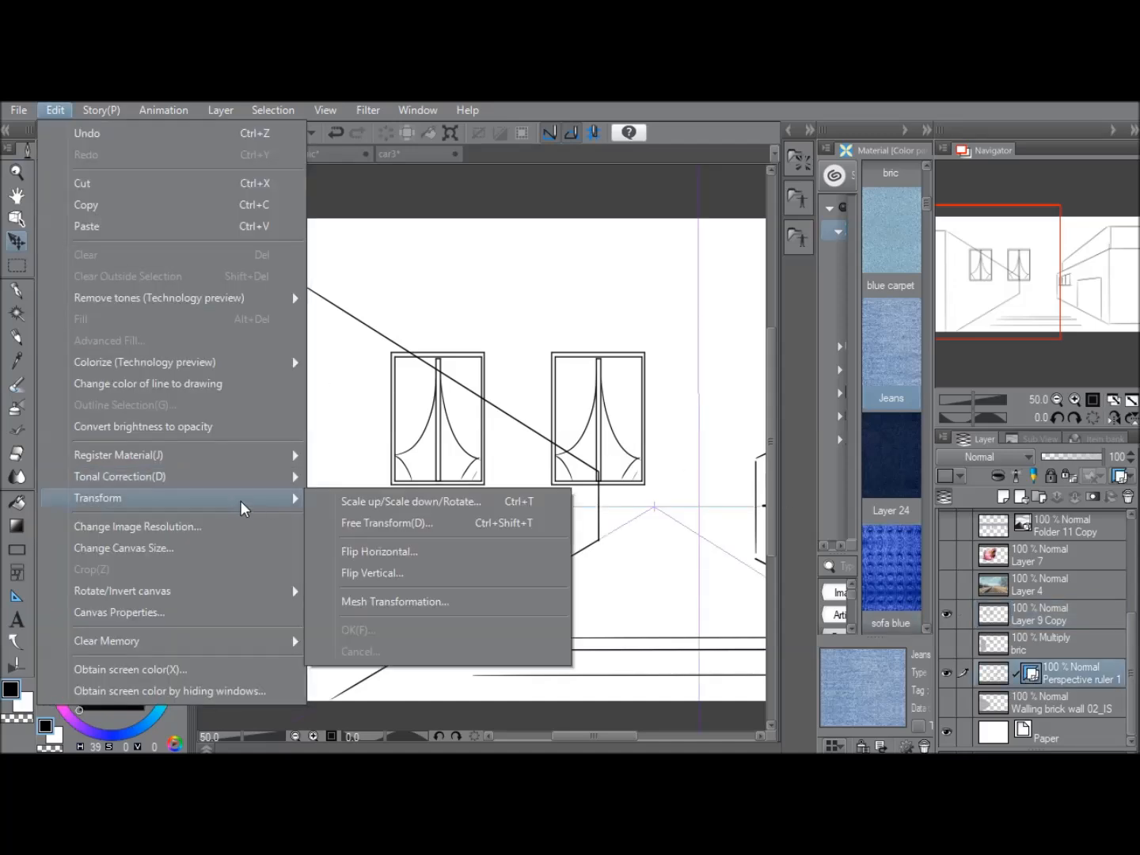
pyautogui.click(450, 523)
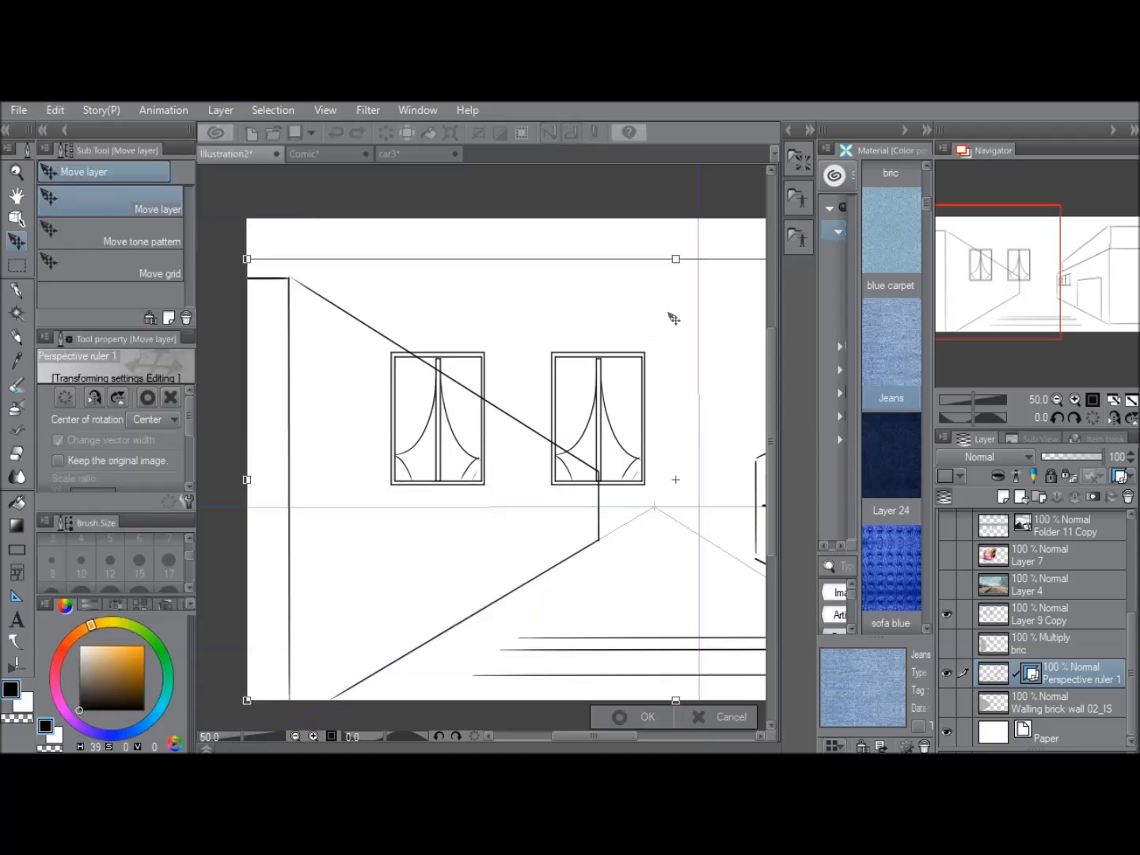
pyautogui.click(1057, 400)
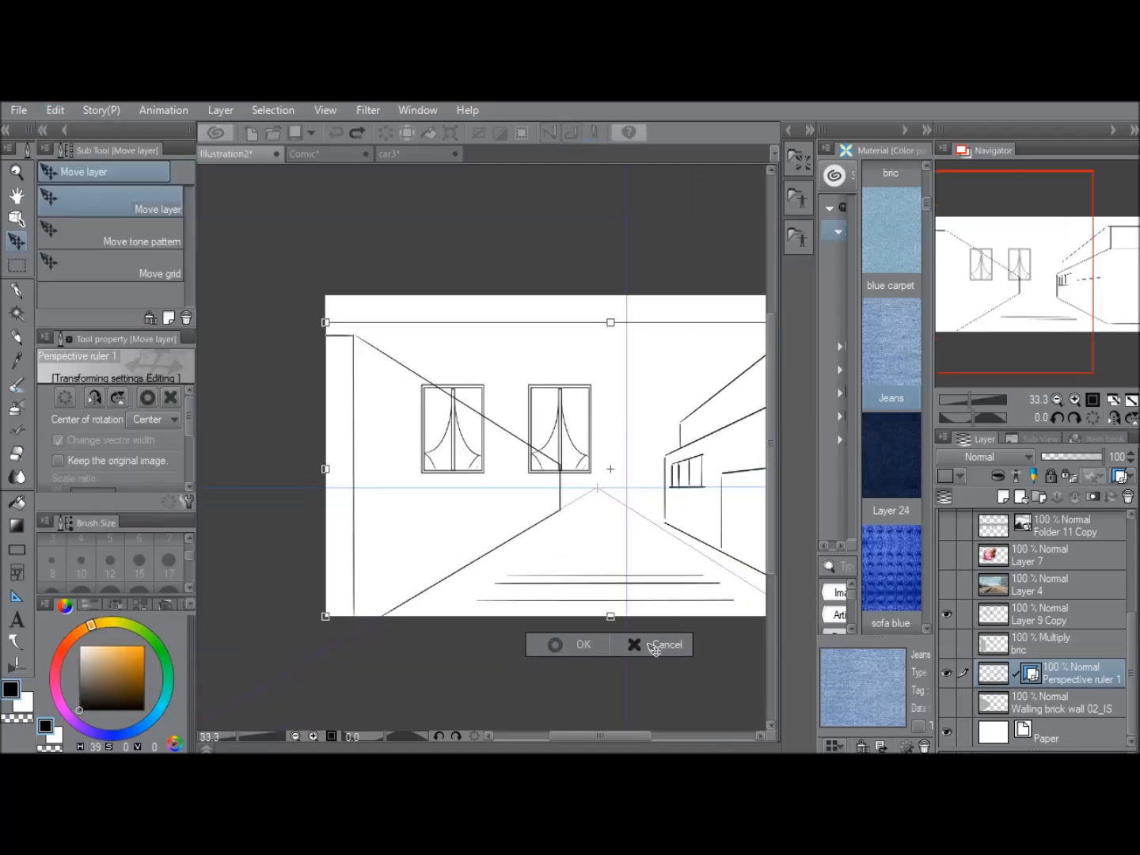
pyautogui.click(646, 645)
# - Start a Free Transform on Layer 9 Copy and shift the window pair so its lower edge lies on the horizon line
pyautogui.click(53, 110)
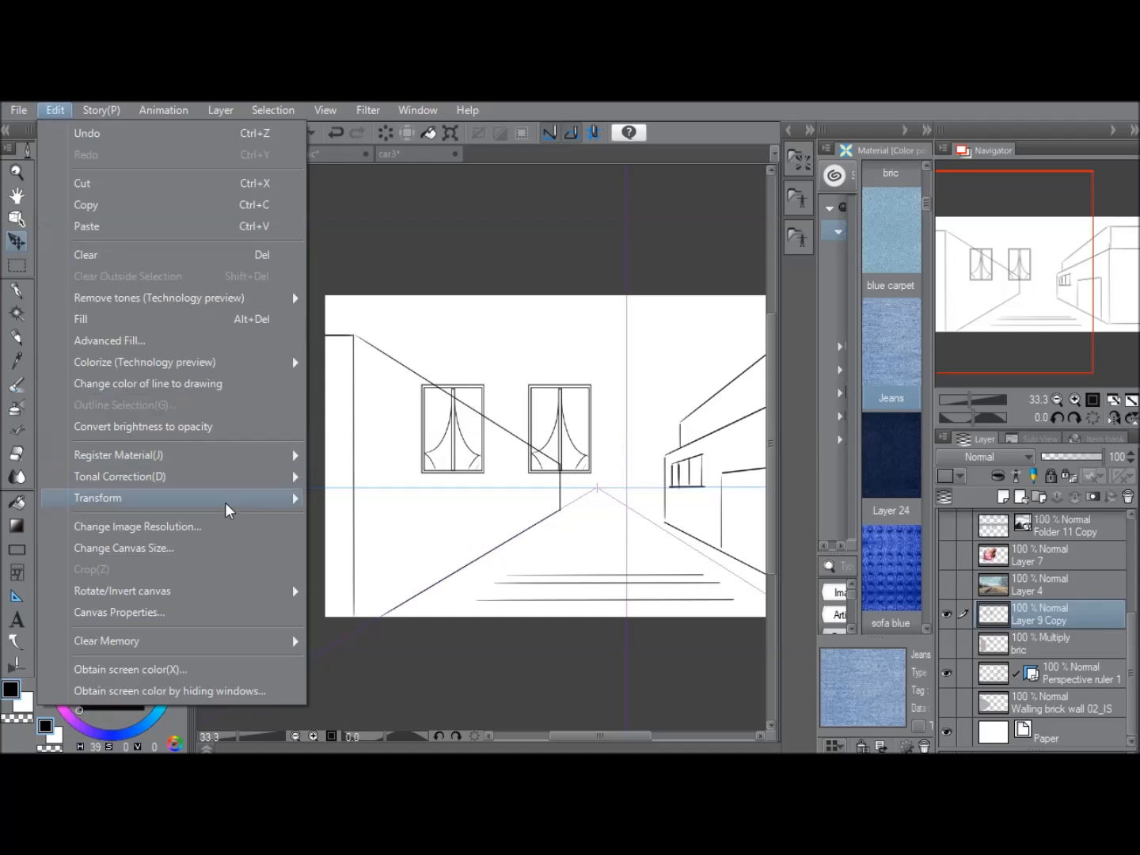
pyautogui.moveTo(224, 498)
pyautogui.click(435, 537)
pyautogui.moveTo(554, 414); pyautogui.dragTo(515, 405)
pyautogui.click(967, 398)
pyautogui.click(1076, 392)
pyautogui.click(1076, 392)
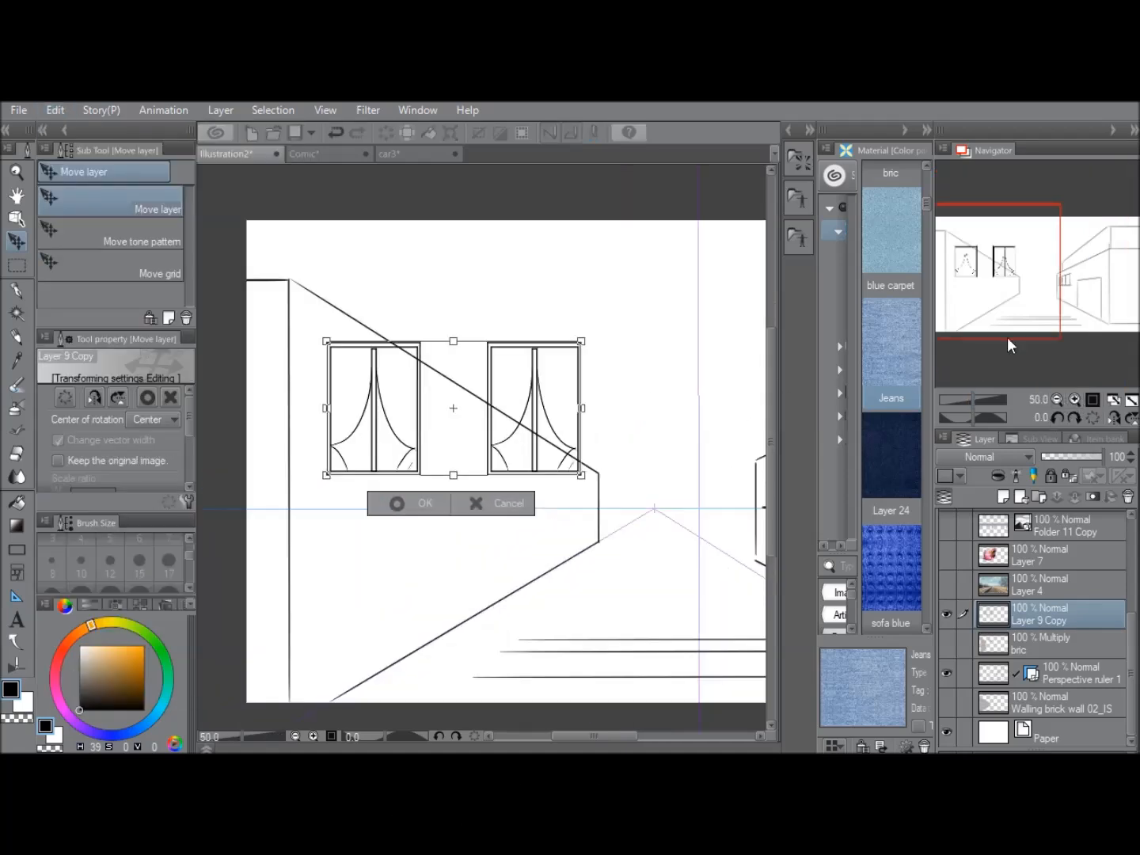
pyautogui.moveTo(530, 405); pyautogui.dragTo(547, 439)
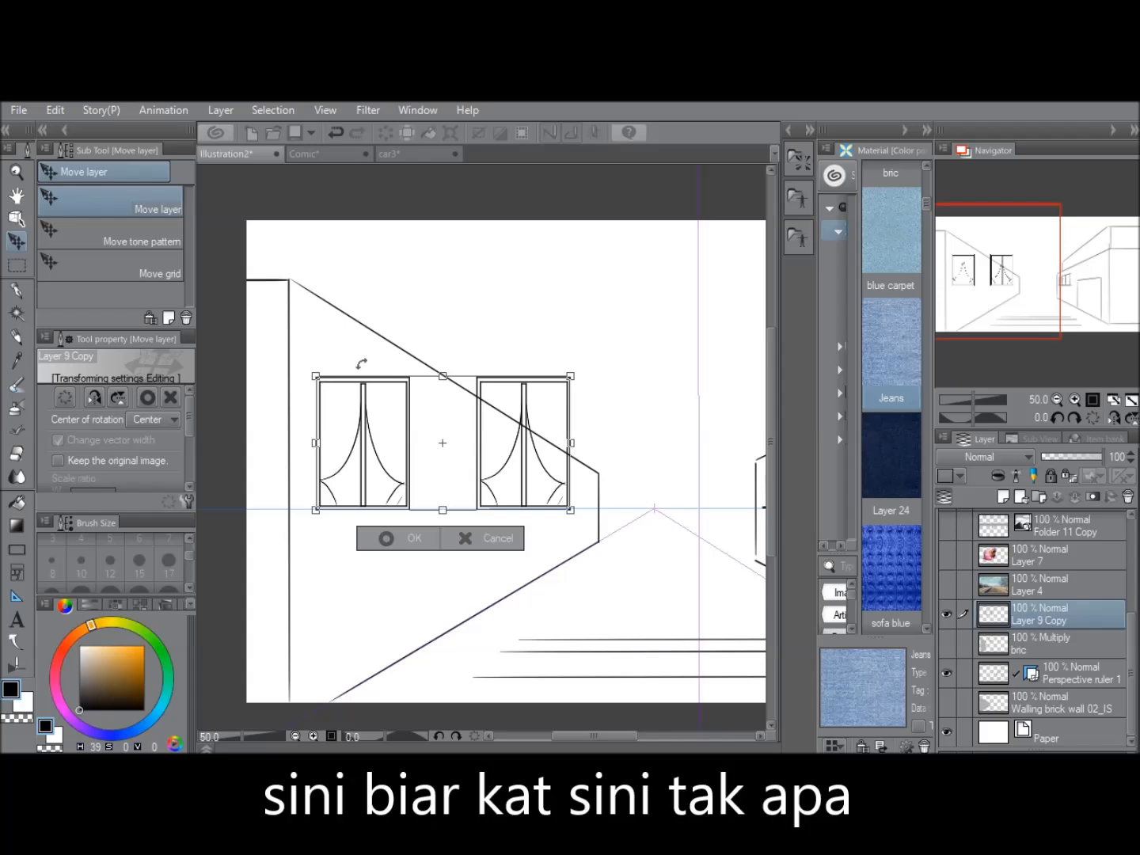
# - Pull the far-side corners of the window pair inward and lower its upper far corner toward the vanishing point, and apply the transform
pyautogui.moveTo(571, 377); pyautogui.dragTo(550, 452)
pyautogui.moveTo(573, 511); pyautogui.dragTo(443, 509)
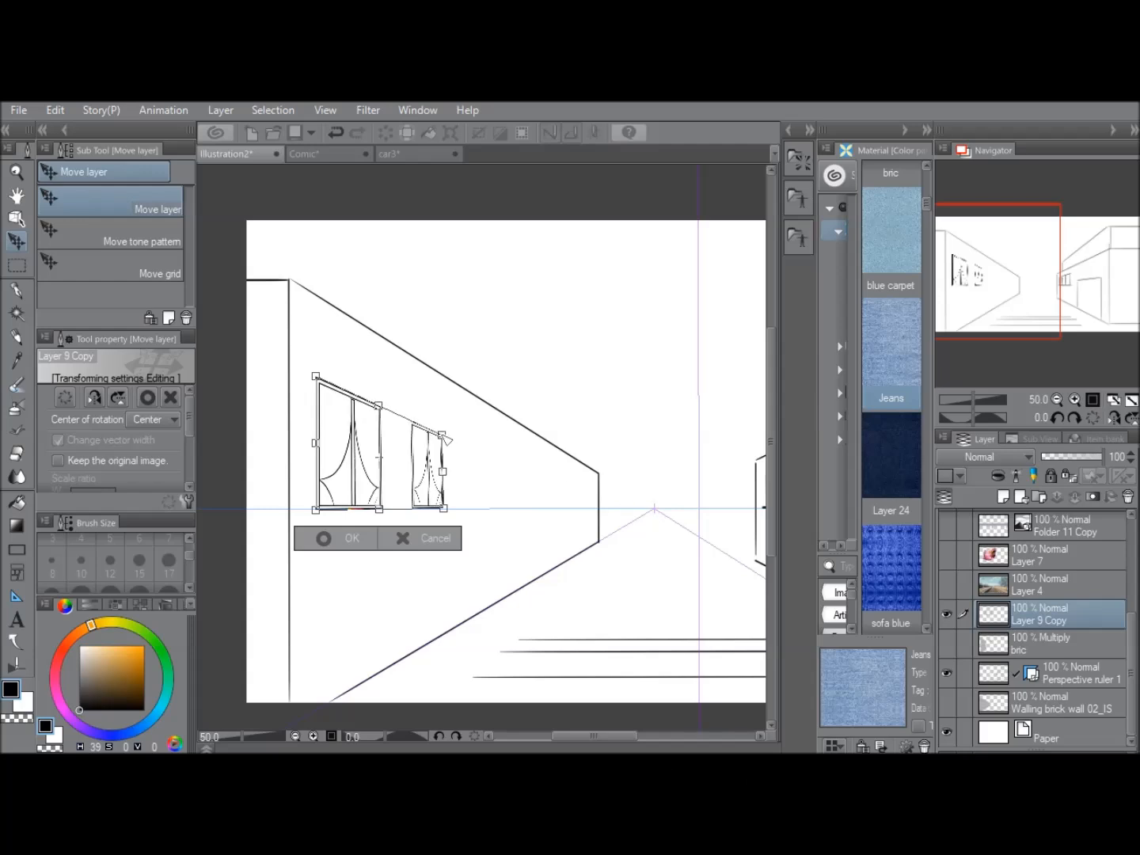
pyautogui.click(323, 538)
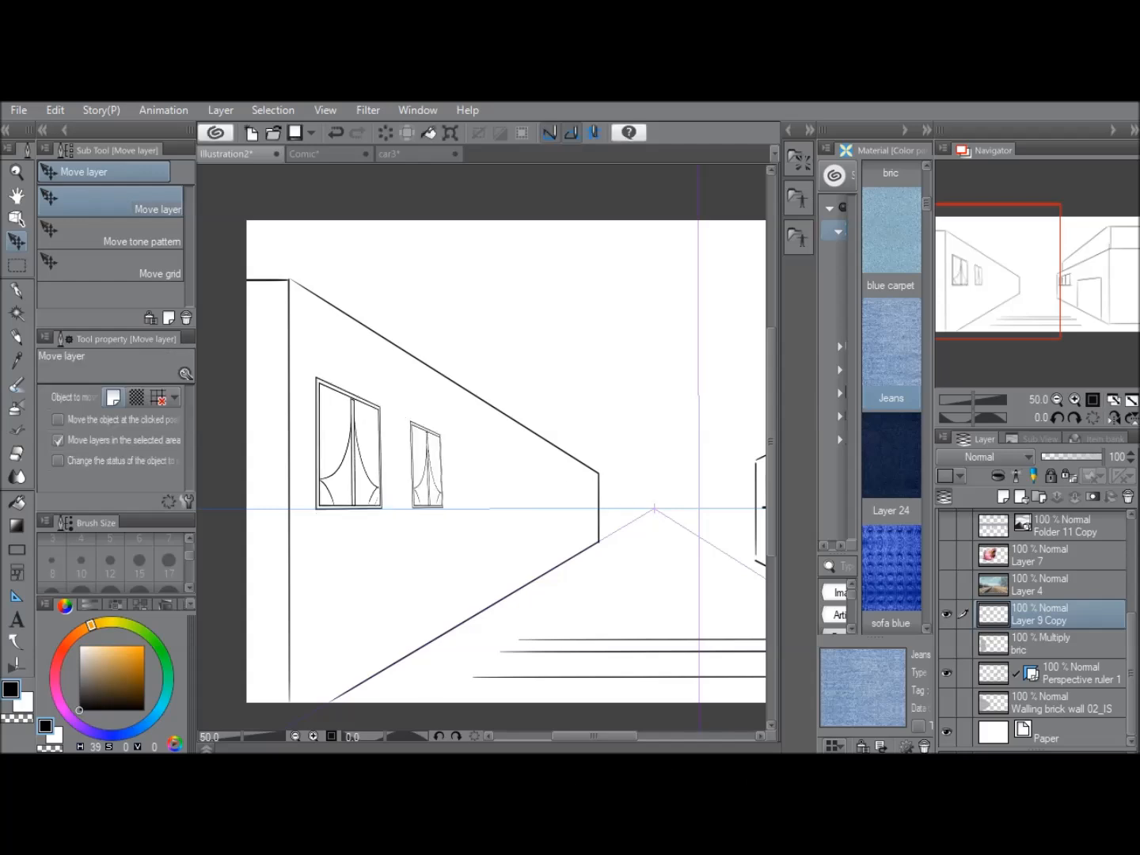
pyautogui.moveTo(1029, 275); pyautogui.dragTo(1019, 287)
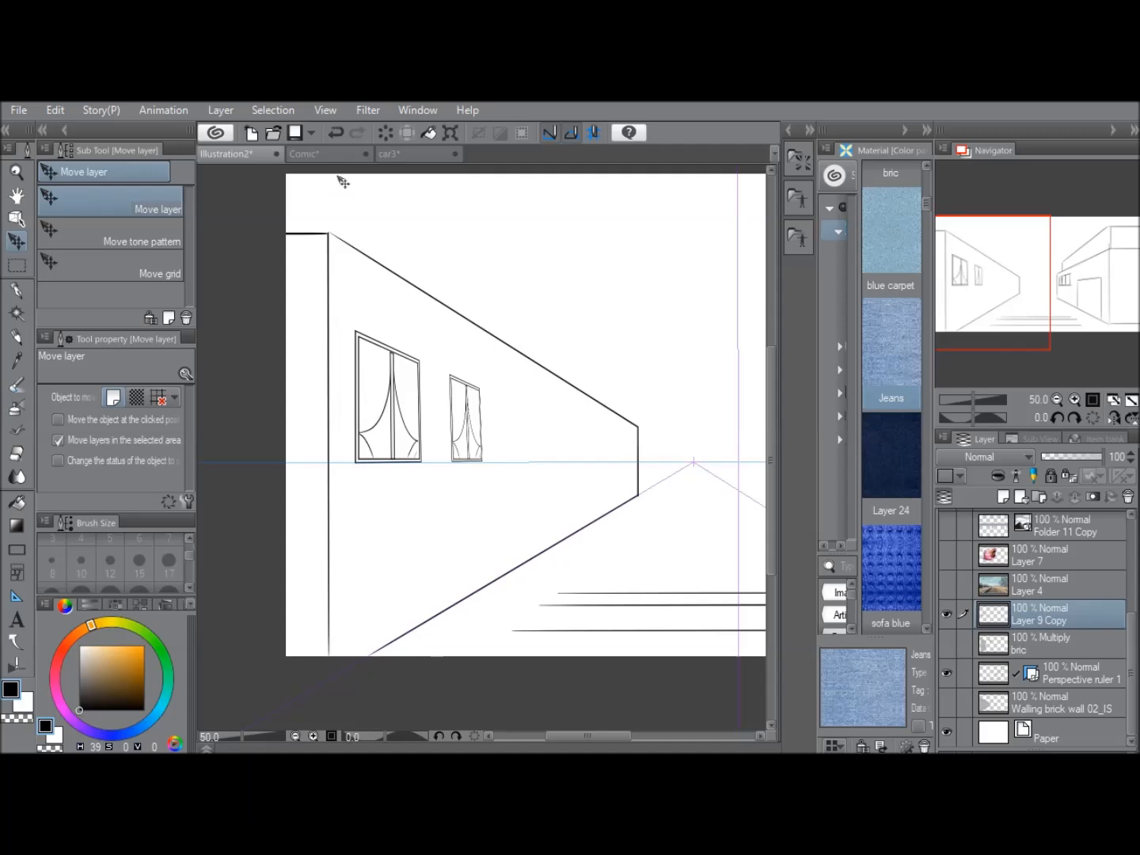
pyautogui.click(1057, 399)
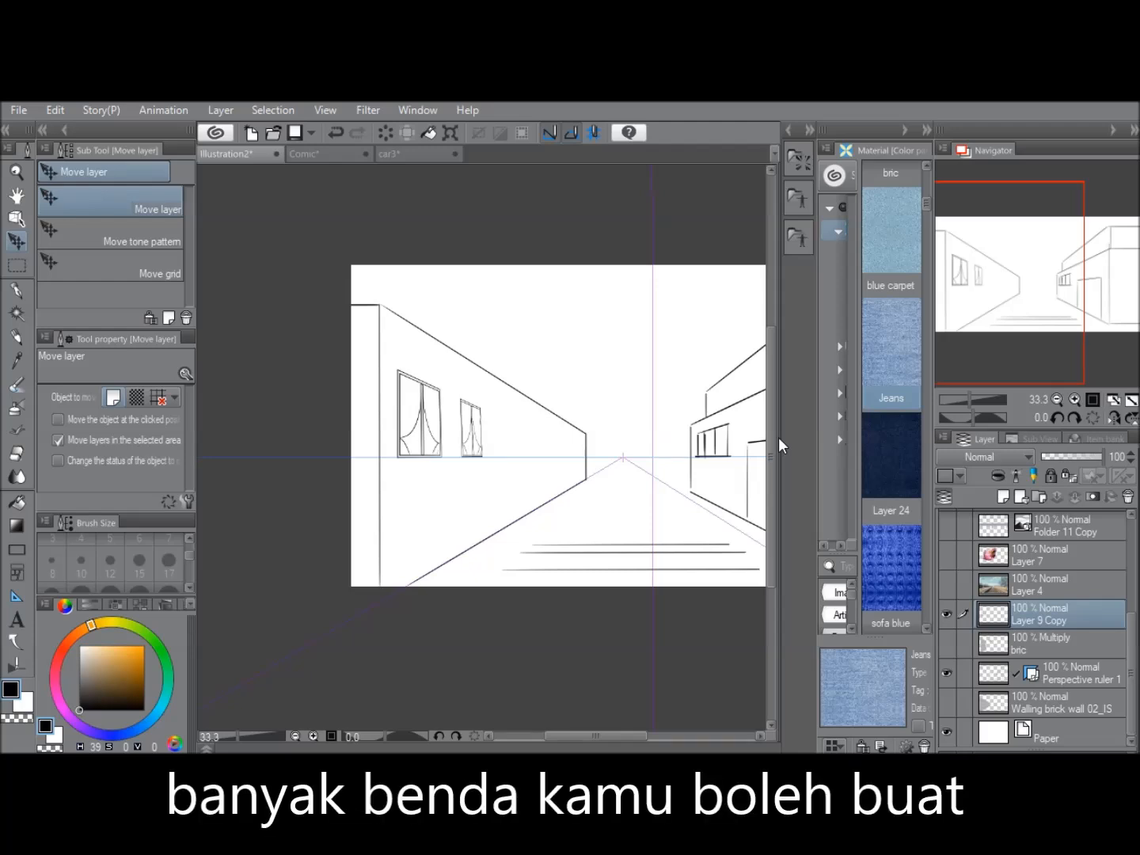
pyautogui.moveTo(1027, 267); pyautogui.dragTo(979, 236)
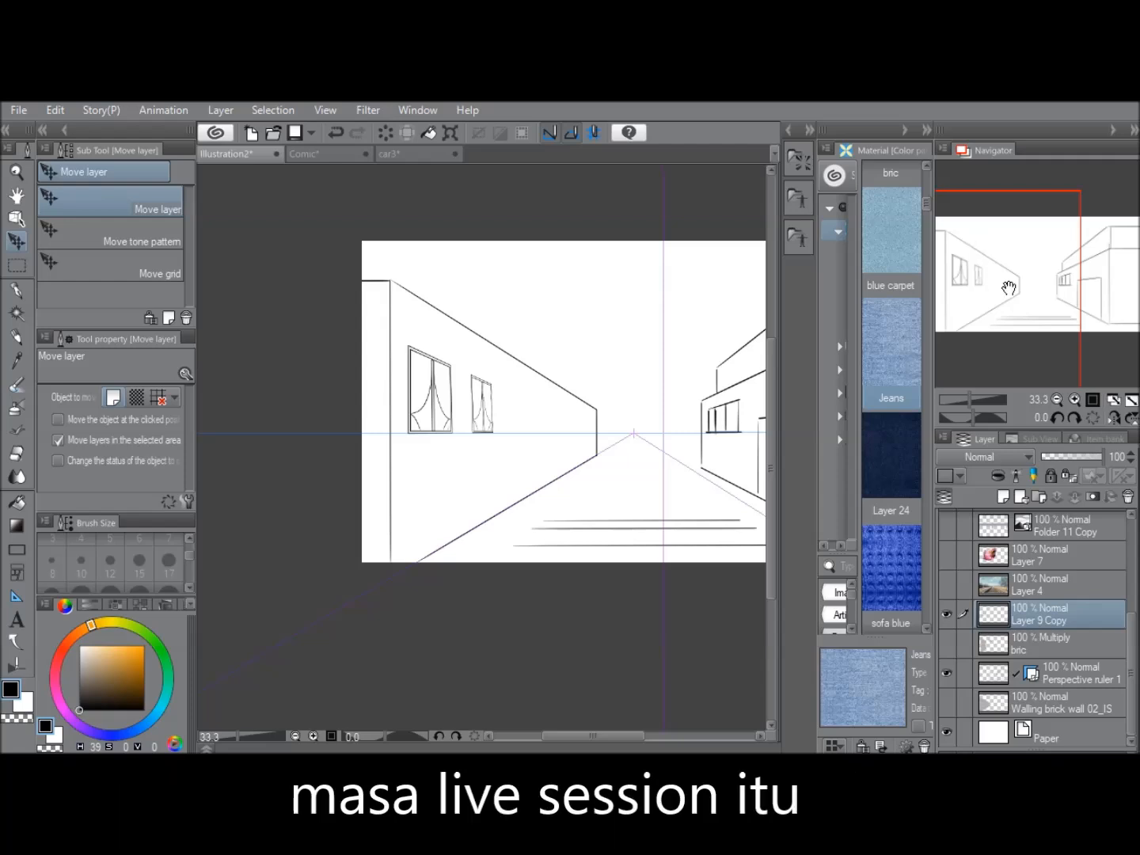
pyautogui.moveTo(1008, 288); pyautogui.dragTo(1023, 299)
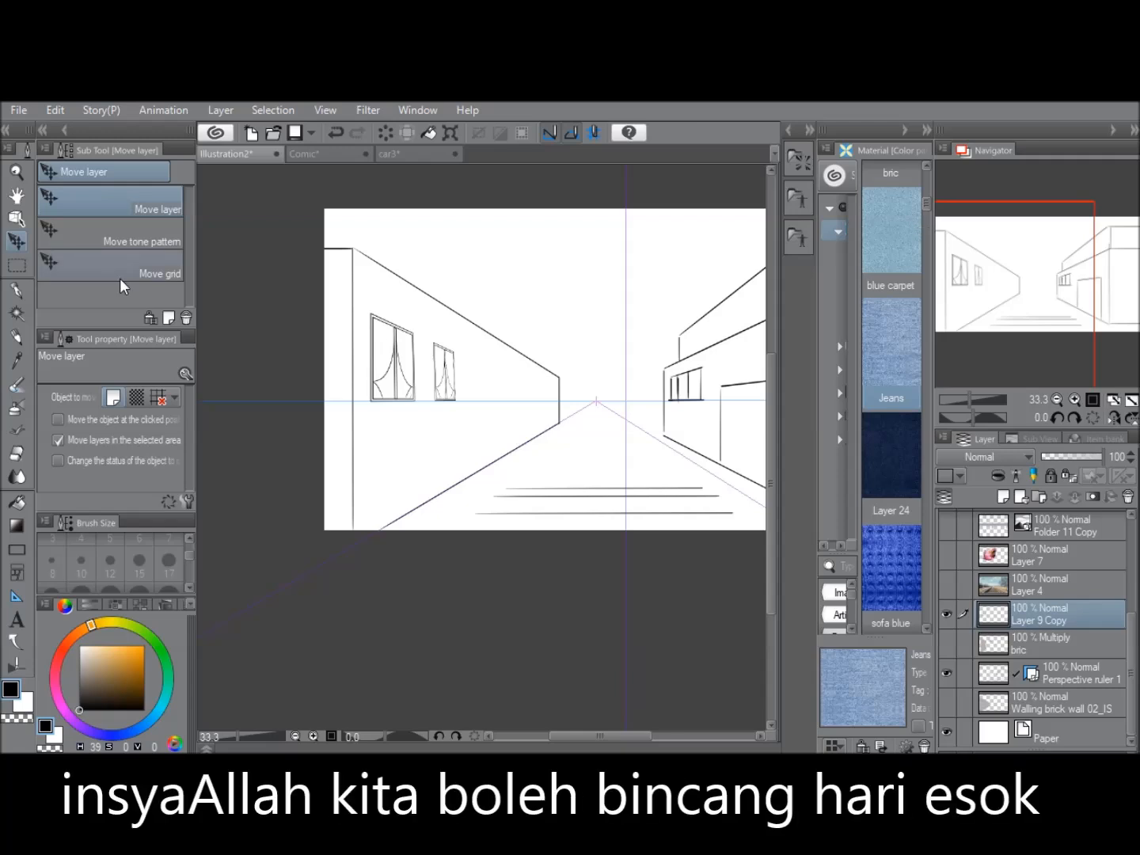
pyautogui.click(18, 110)
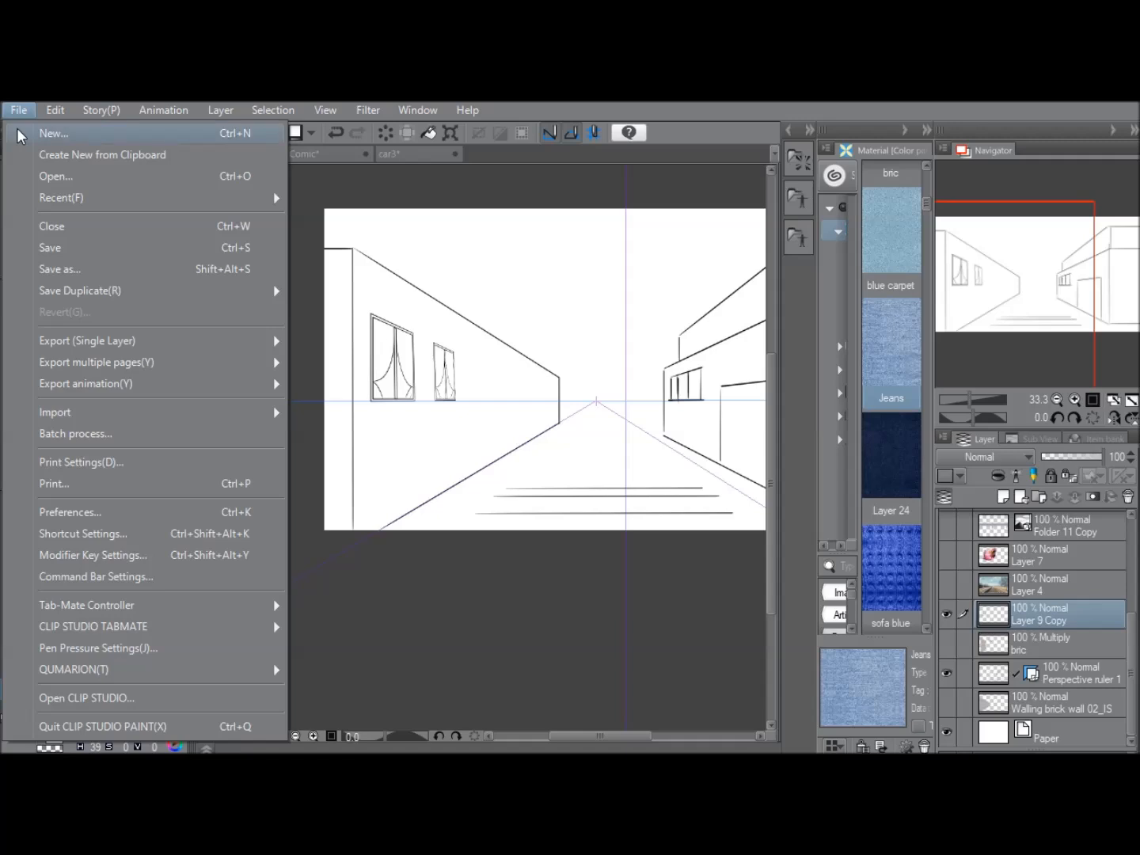